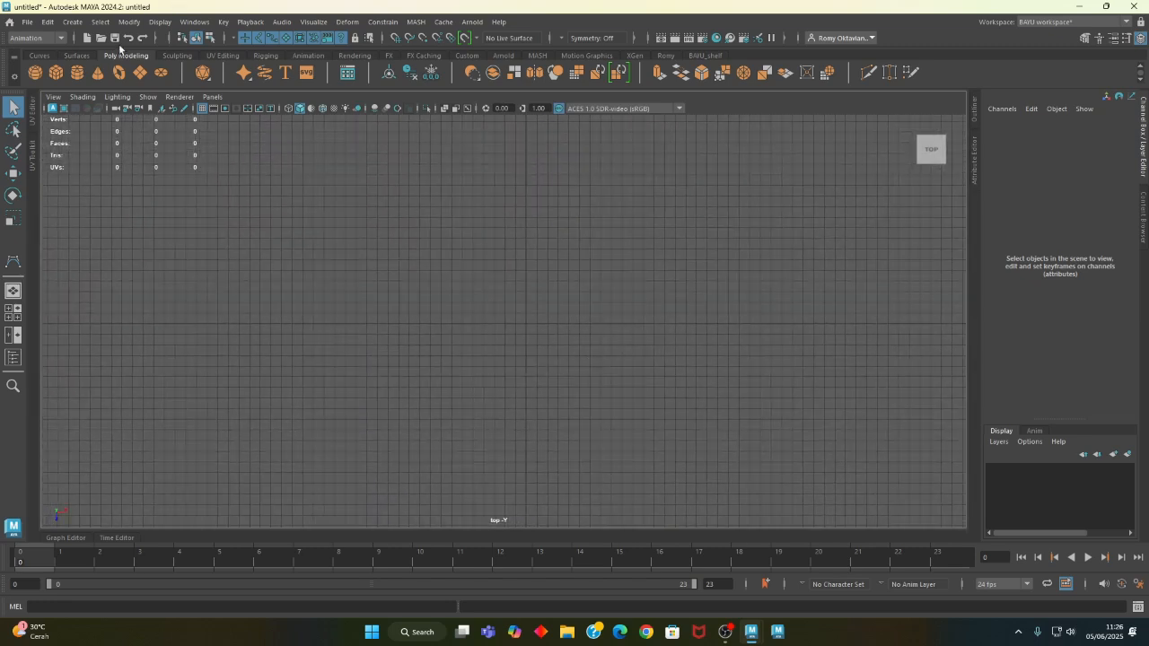
# - With the CV Curve Tool set to 3 Cubic, draw a curve with a short straight horizontal tail leading into a large outer loop
pyautogui.click(71, 21)
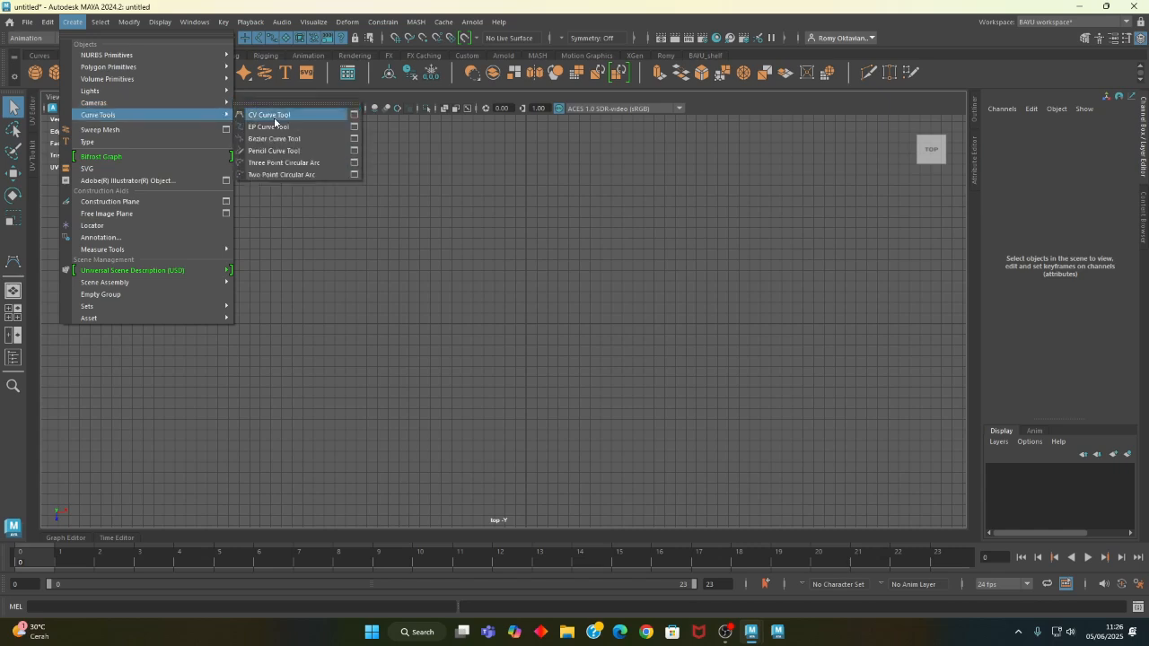
pyautogui.click(356, 114)
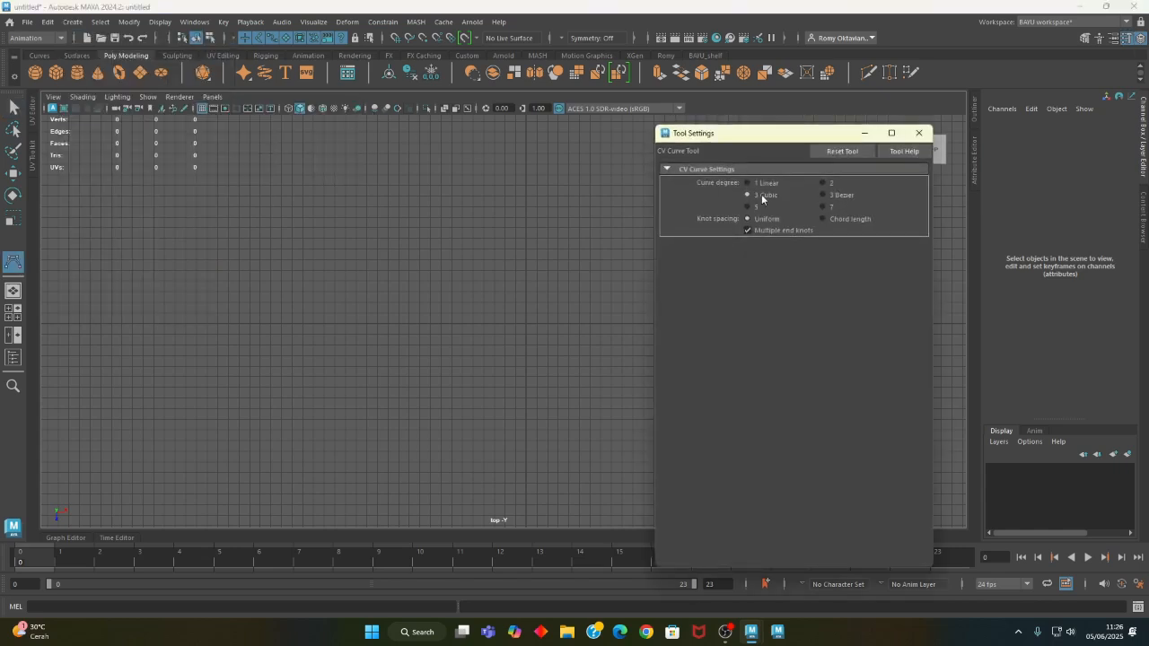
pyautogui.click(919, 134)
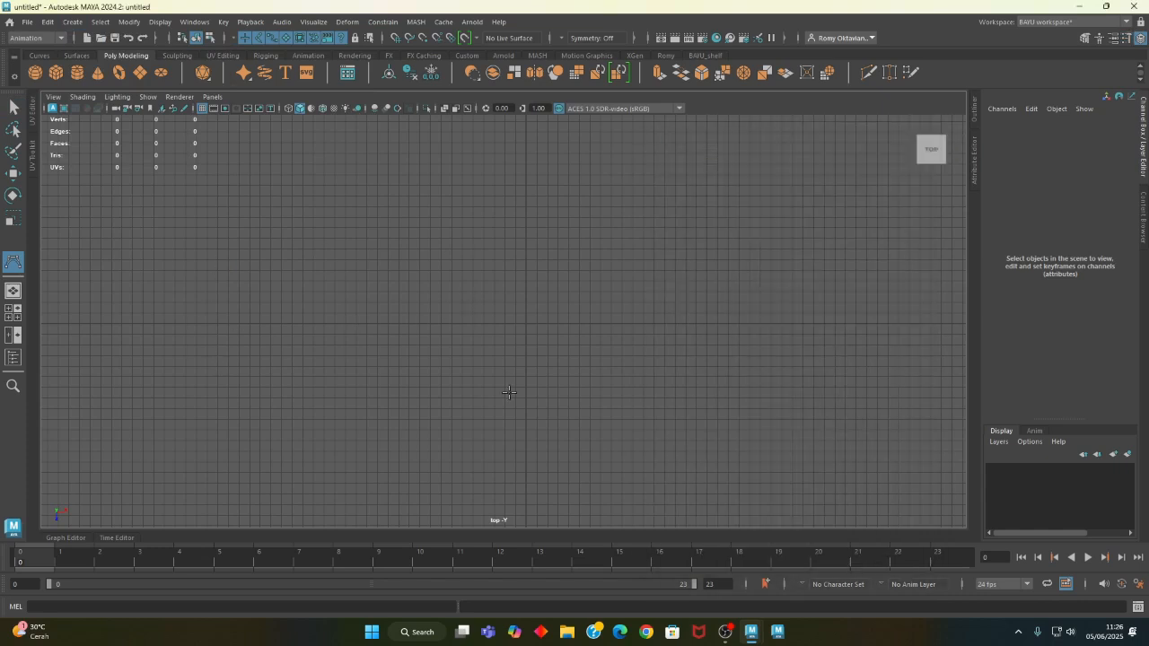
pyautogui.keyDown('alt'); pyautogui.moveTo(464, 374); pyautogui.dragTo(330, 376, button='middle'); pyautogui.keyUp('alt')
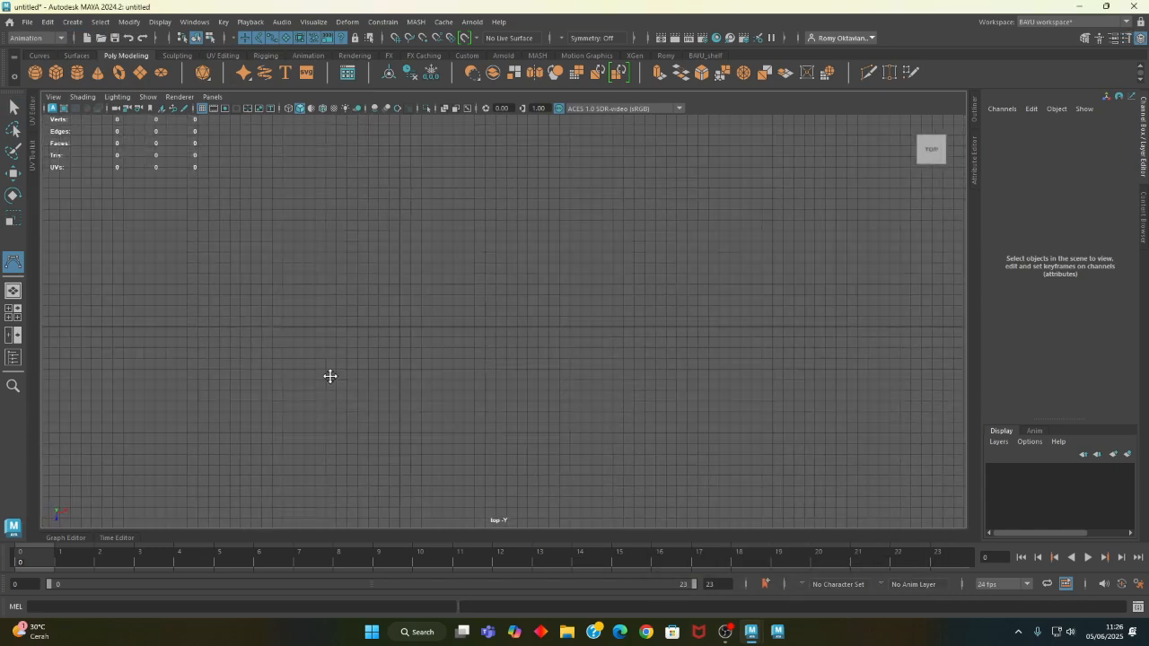
pyautogui.click(221, 325)
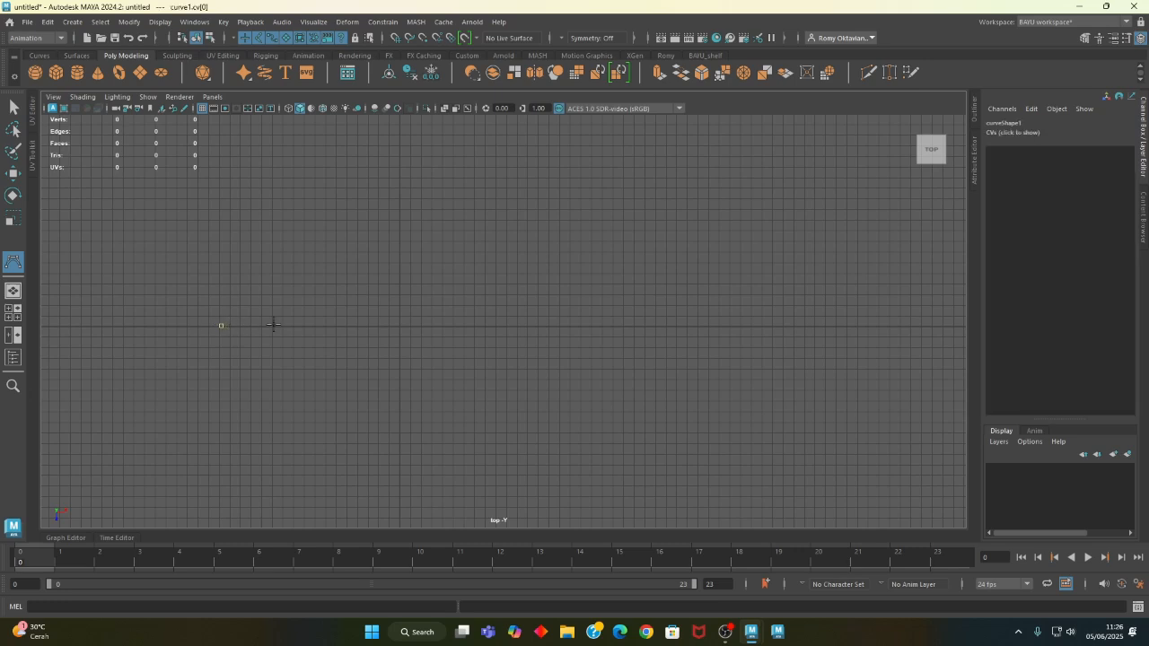
pyautogui.click(306, 325)
pyautogui.click(323, 326)
pyautogui.click(333, 351)
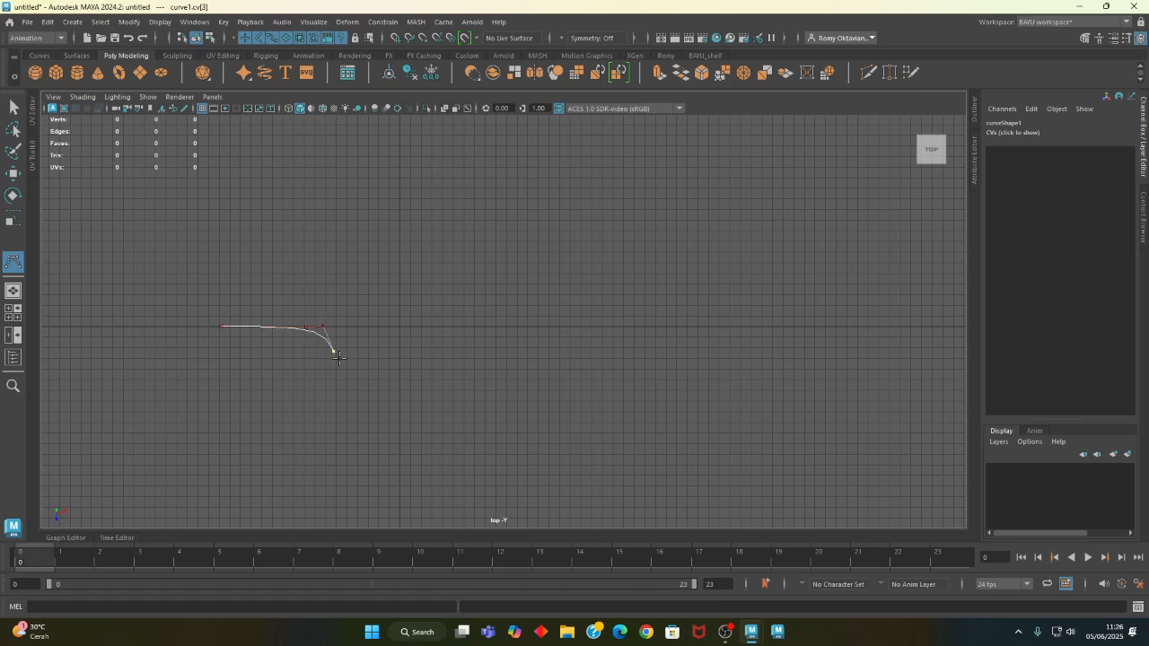
pyautogui.click(422, 401)
pyautogui.click(514, 342)
pyautogui.click(510, 242)
pyautogui.click(415, 205)
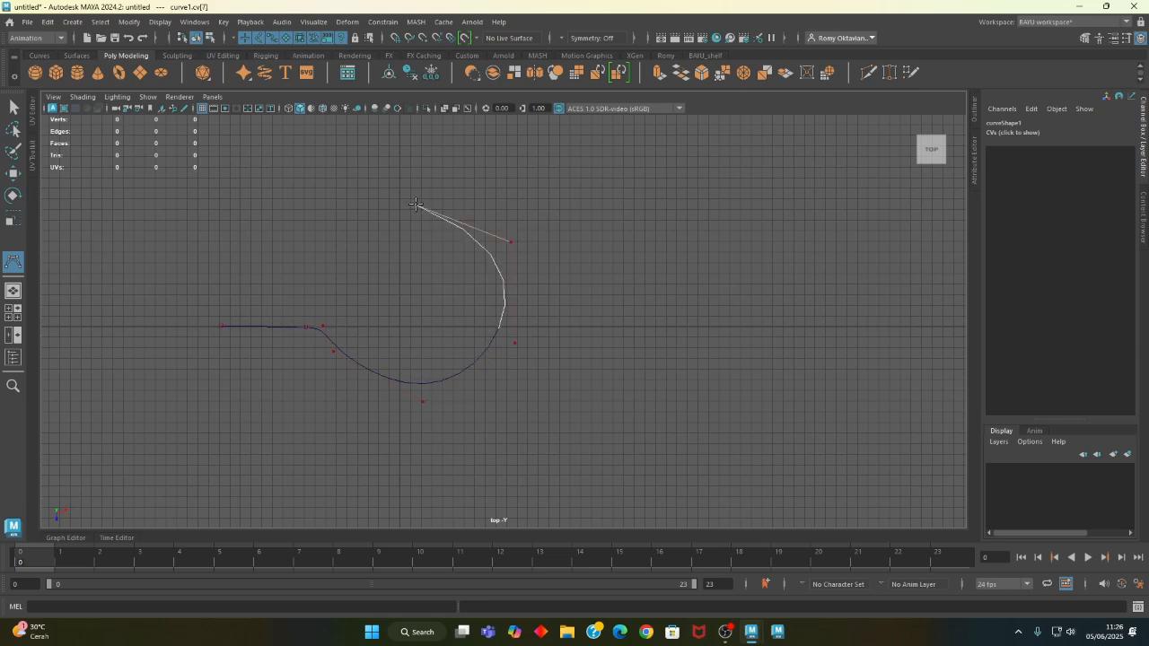
# - Continue the curve inward as a tightening spiral ending near the loop's centre, and finish it
pyautogui.click(338, 259)
pyautogui.click(367, 346)
pyautogui.click(453, 351)
pyautogui.click(487, 284)
pyautogui.click(391, 280)
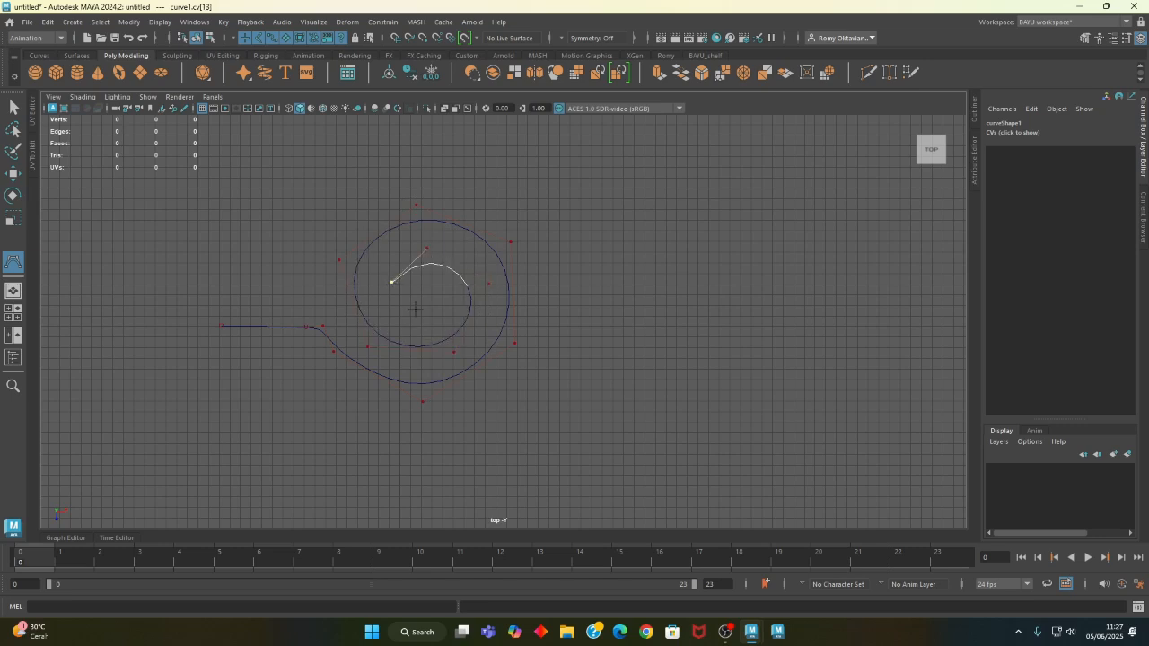
pyautogui.click(424, 318)
pyautogui.click(445, 297)
pyautogui.press('q')
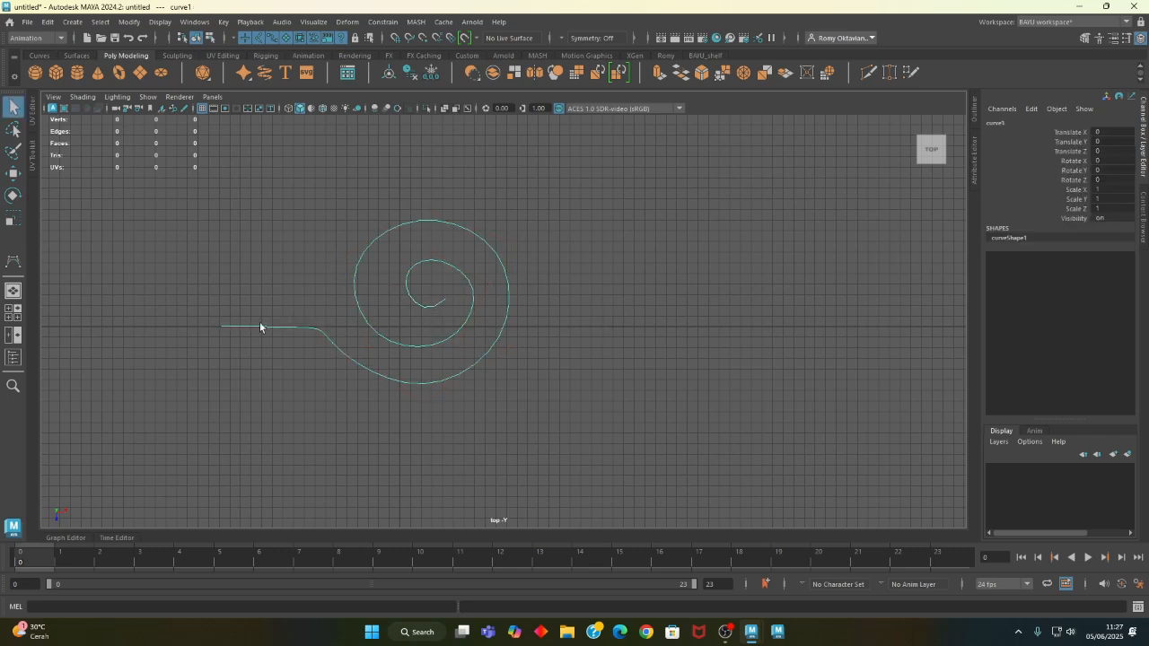
# - Switch the spiral to control vertex editing and reposition the outer loop's vertices to make it rounder
pyautogui.moveTo(209, 248); pyautogui.dragTo(137, 251, button='right')
pyautogui.keyDown('alt'); pyautogui.moveTo(570, 274); pyautogui.dragTo(577, 305, button='middle'); pyautogui.keyUp('alt')
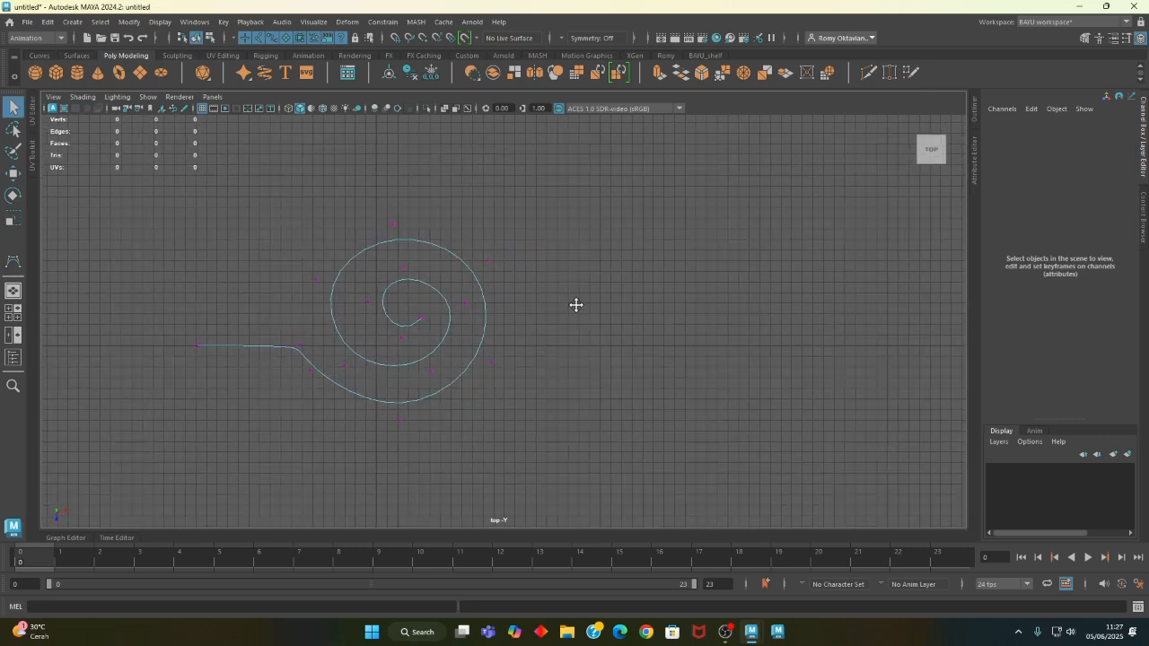
pyautogui.moveTo(391, 227); pyautogui.dragTo(395, 218)
pyautogui.press('w')
pyautogui.moveTo(304, 261)
pyautogui.mouseDown()
pyautogui.moveTo(337, 295)
pyautogui.moveTo(298, 272)
pyautogui.mouseUp()
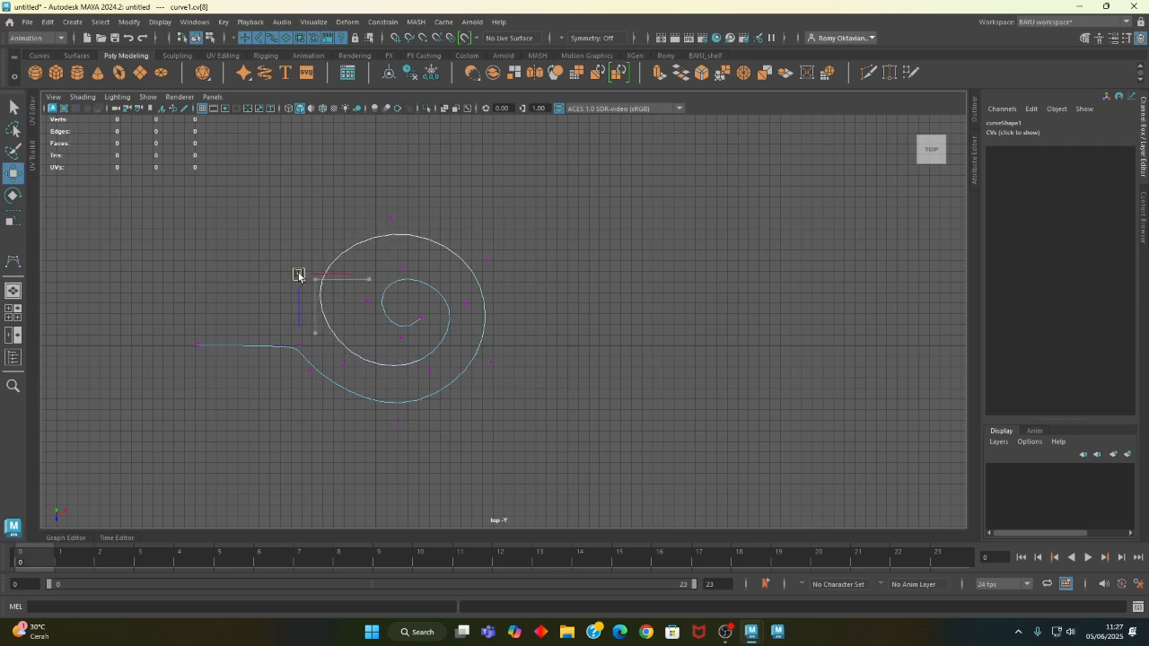
pyautogui.moveTo(300, 363); pyautogui.dragTo(338, 370)
pyautogui.moveTo(378, 199)
pyautogui.mouseDown()
pyautogui.moveTo(404, 229)
pyautogui.moveTo(391, 210)
pyautogui.mouseUp()
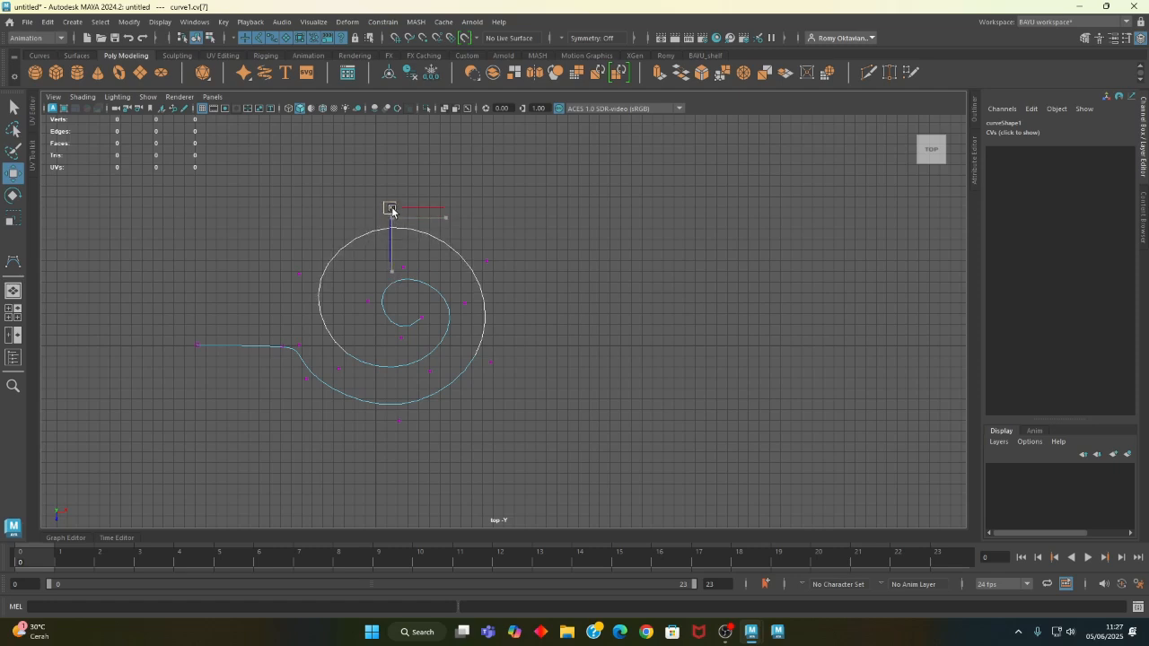
pyautogui.moveTo(500, 249)
pyautogui.mouseDown()
pyautogui.moveTo(482, 276)
pyautogui.moveTo(487, 259)
pyautogui.mouseUp()
# - Move the control vertices of the inner turns outward to round them and space them evenly inside the outer loop
pyautogui.moveTo(398, 256)
pyautogui.mouseDown()
pyautogui.moveTo(410, 275)
pyautogui.moveTo(396, 261)
pyautogui.mouseUp()
pyautogui.click(358, 299)
pyautogui.moveTo(358, 299)
pyautogui.mouseDown()
pyautogui.moveTo(367, 305)
pyautogui.moveTo(349, 310)
pyautogui.mouseUp()
pyautogui.click(399, 338)
pyautogui.moveTo(402, 335); pyautogui.dragTo(400, 347)
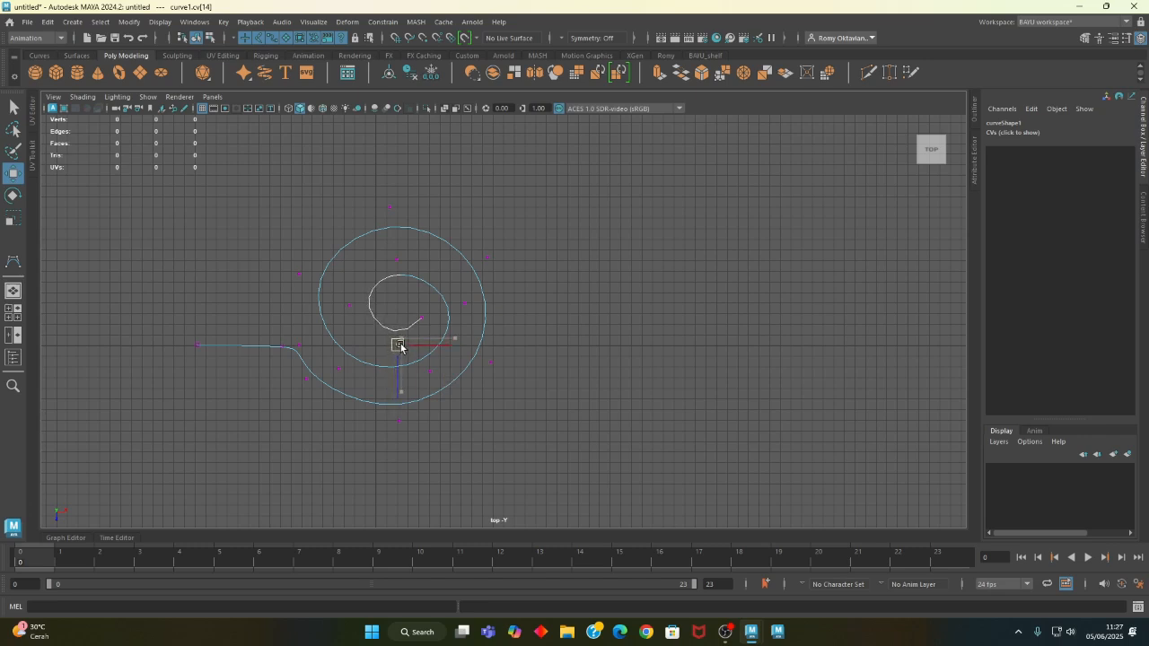
pyautogui.click(464, 305)
pyautogui.moveTo(464, 305); pyautogui.dragTo(466, 296)
pyautogui.moveTo(422, 363); pyautogui.dragTo(430, 380)
pyautogui.click(338, 369)
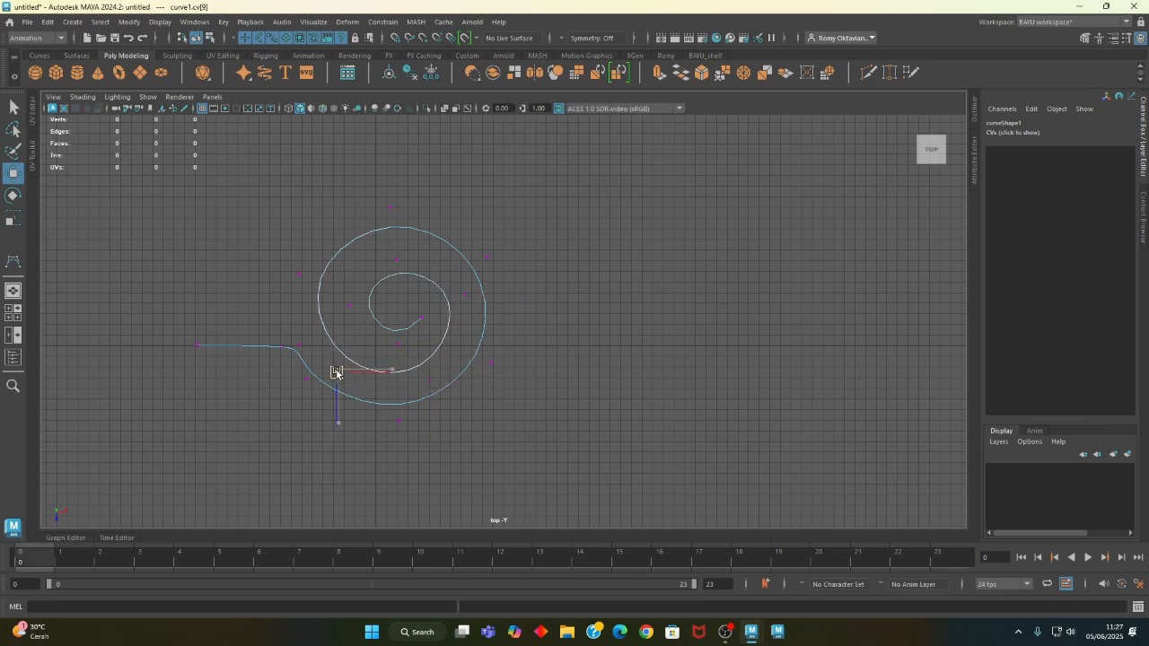
pyautogui.moveTo(338, 373); pyautogui.dragTo(337, 372)
# - Fine-tune the spiral's remaining bottom, right and left control vertices to smooth the outer loop and its transition inward
pyautogui.moveTo(411, 407); pyautogui.dragTo(387, 437)
pyautogui.moveTo(400, 420); pyautogui.dragTo(401, 427)
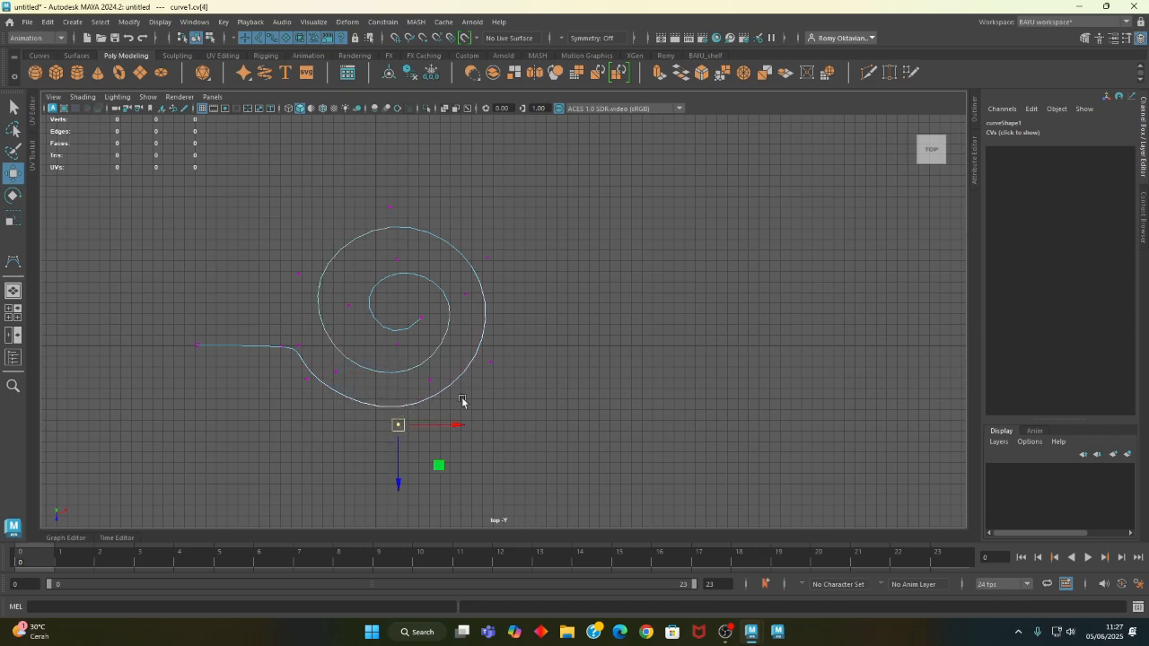
pyautogui.click(486, 360)
pyautogui.moveTo(489, 363); pyautogui.dragTo(494, 366)
pyautogui.click(486, 259)
pyautogui.moveTo(485, 262); pyautogui.dragTo(490, 258)
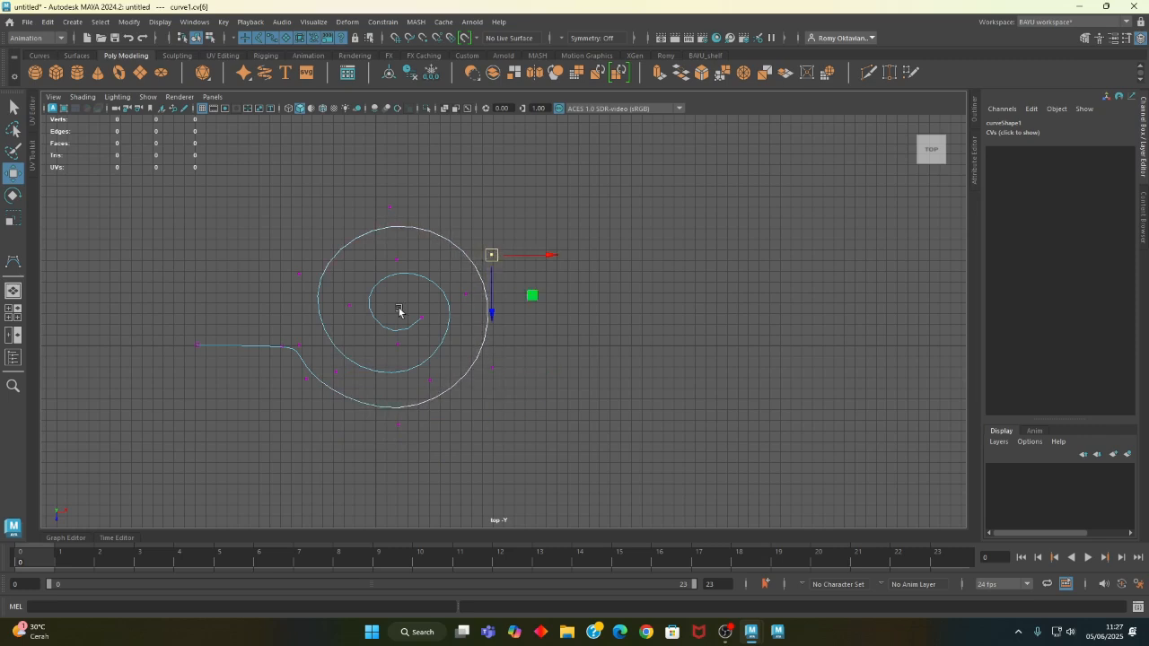
pyautogui.click(335, 371)
pyautogui.moveTo(336, 376); pyautogui.dragTo(329, 368)
pyautogui.click(298, 273)
pyautogui.moveTo(298, 274); pyautogui.dragTo(299, 270)
# - Switch to the perspective view, return the spiral curve to object mode and deselect it
pyautogui.press('space')
pyautogui.press('space')
pyautogui.keyDown('alt'); pyautogui.moveTo(464, 351); pyautogui.dragTo(503, 359); pyautogui.keyUp('alt')
pyautogui.moveTo(608, 208); pyautogui.dragTo(662, 190, button='right')
pyautogui.click(714, 237)
pyautogui.keyDown('alt'); pyautogui.moveTo(544, 406); pyautogui.dragTo(641, 383, button='middle'); pyautogui.keyUp('alt')
pyautogui.keyDown('alt'); pyautogui.moveTo(387, 386); pyautogui.dragTo(445, 395); pyautogui.keyUp('alt')
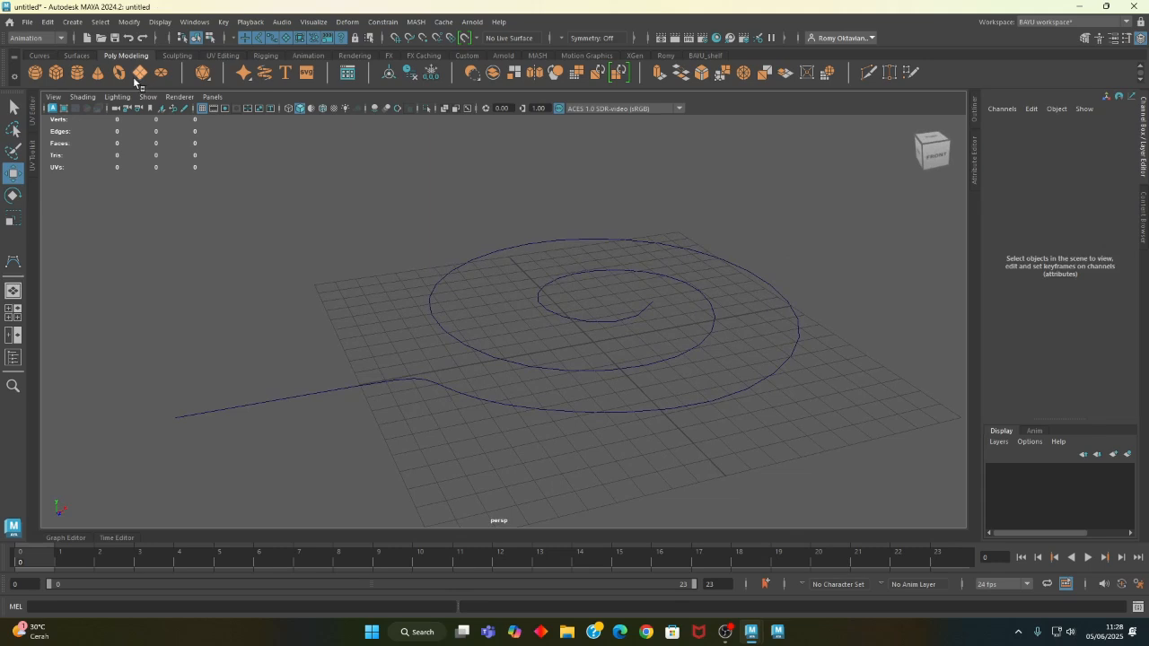
# - Create a polygon cube and set its width, height and depth to 10
pyautogui.click(73, 21)
pyautogui.moveTo(112, 69)
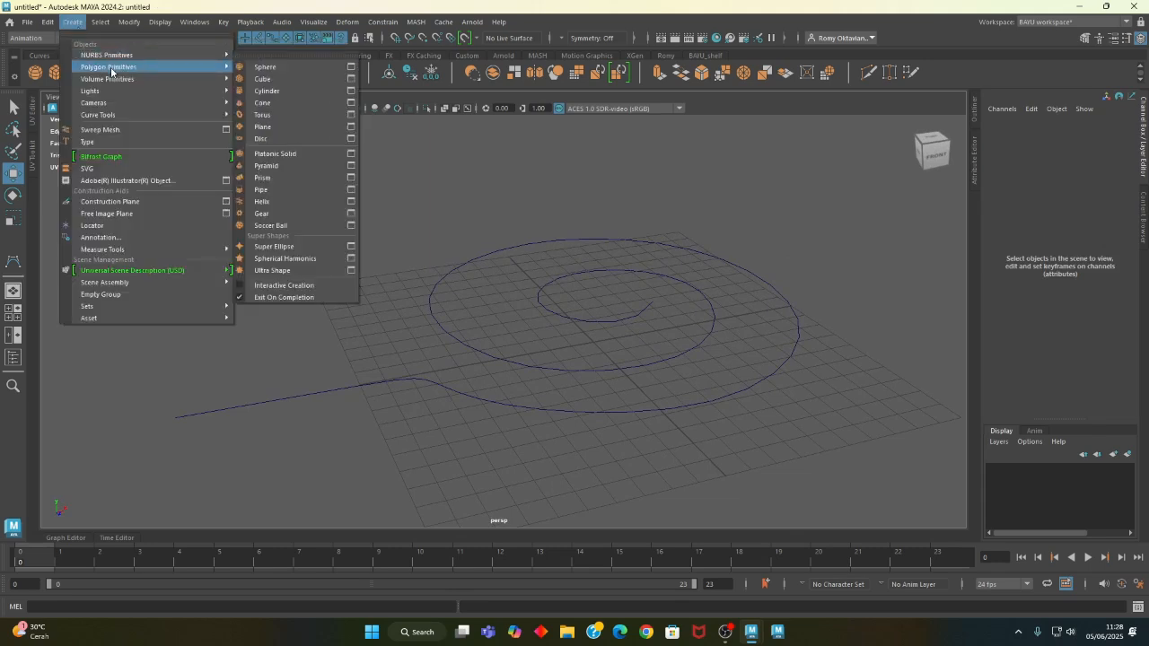
pyautogui.click(300, 79)
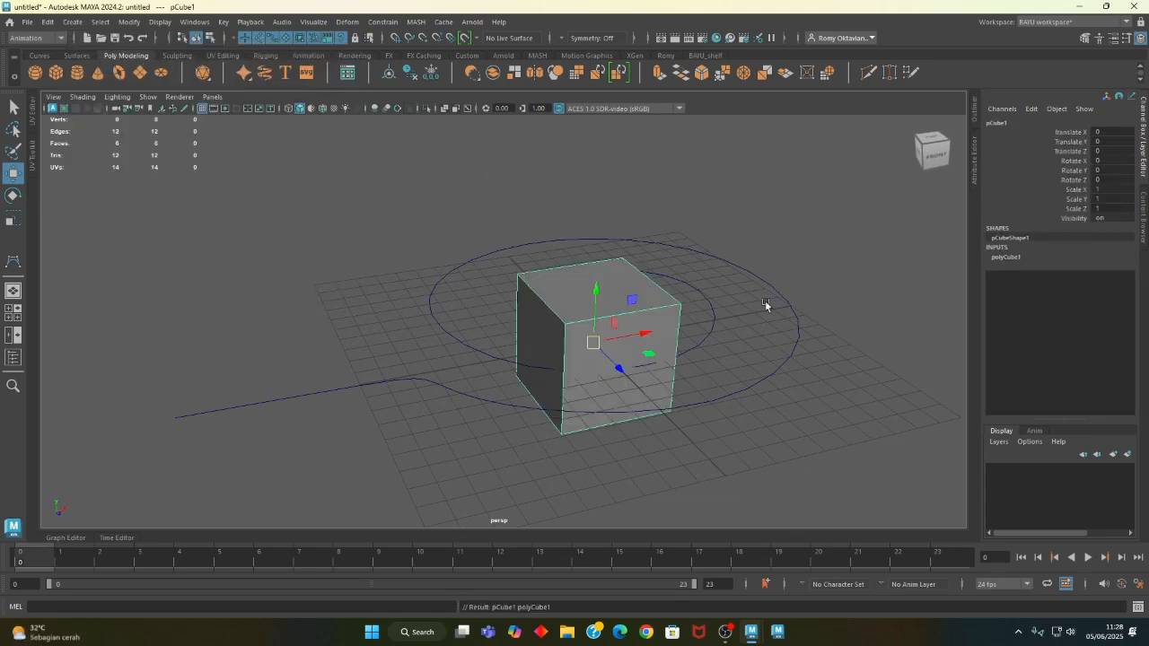
pyautogui.click(1007, 256)
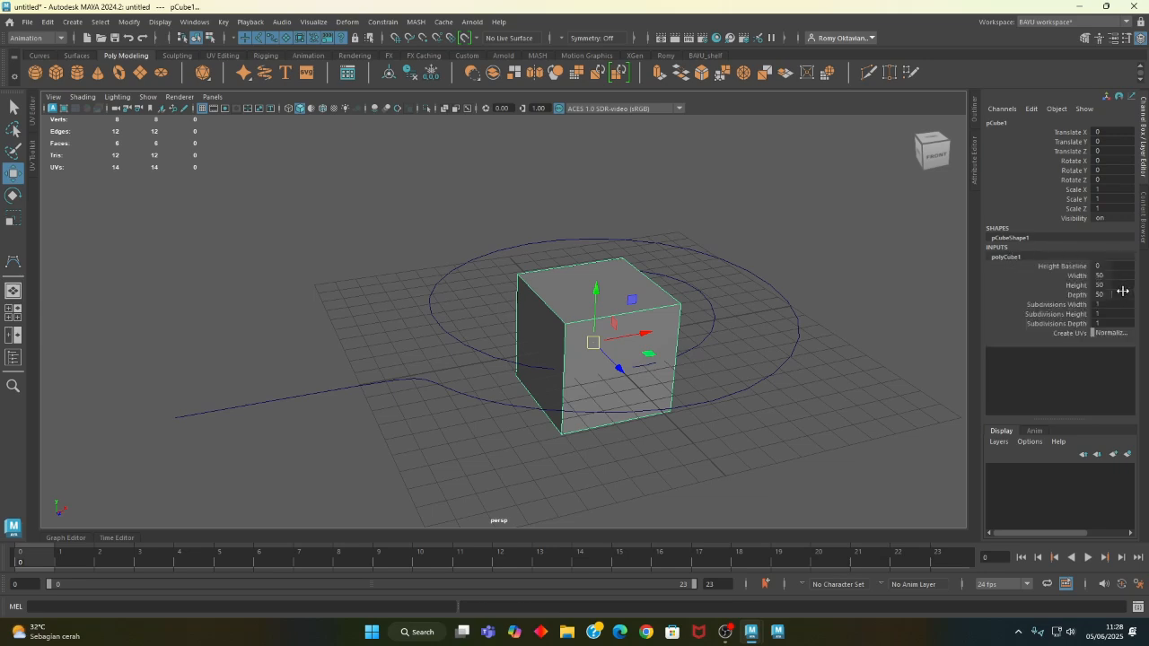
pyautogui.moveTo(1121, 276); pyautogui.dragTo(1122, 294)
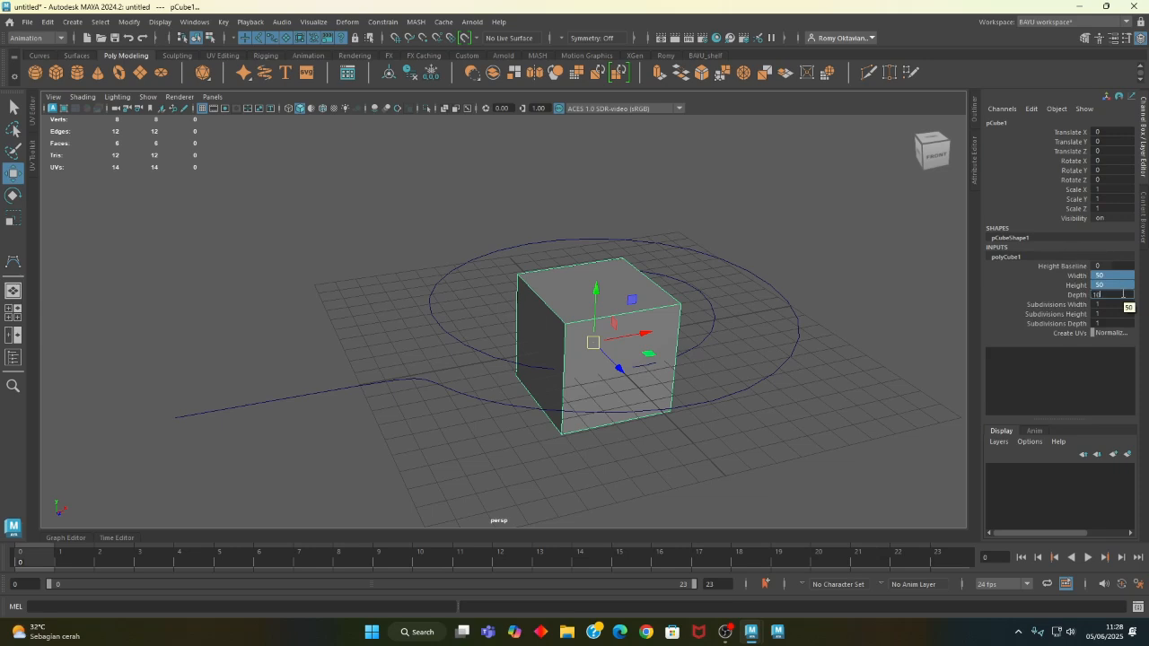
pyautogui.press('Return')
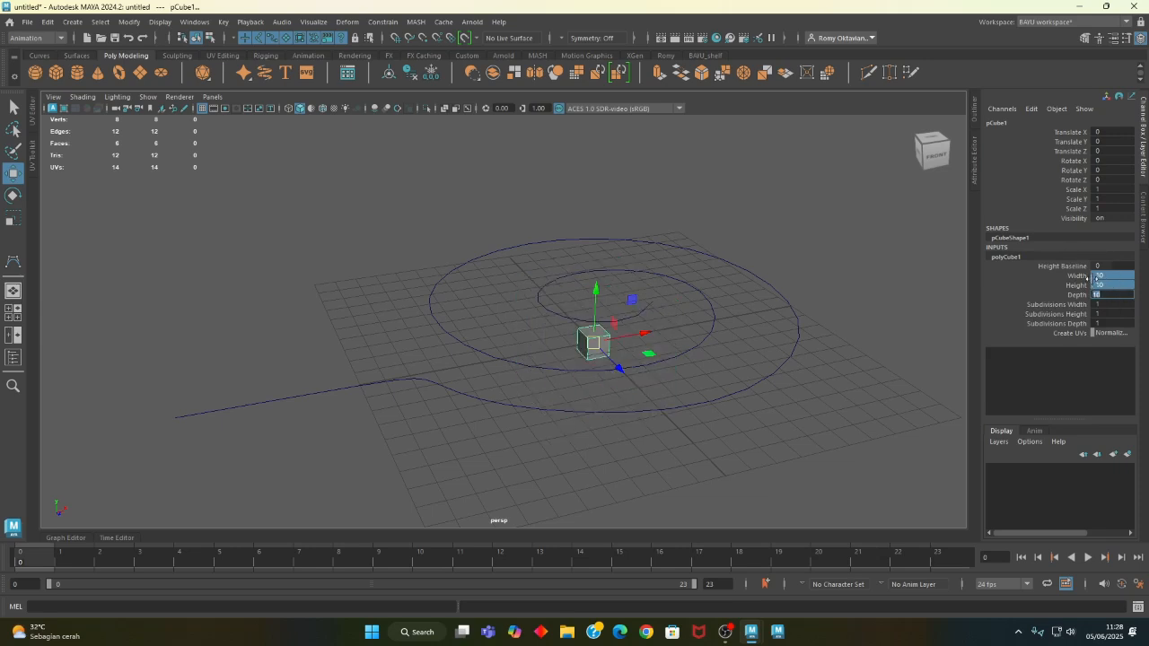
# - Set the cube's width to 50 and its width subdivisions to 5
pyautogui.doubleClick(1113, 276)
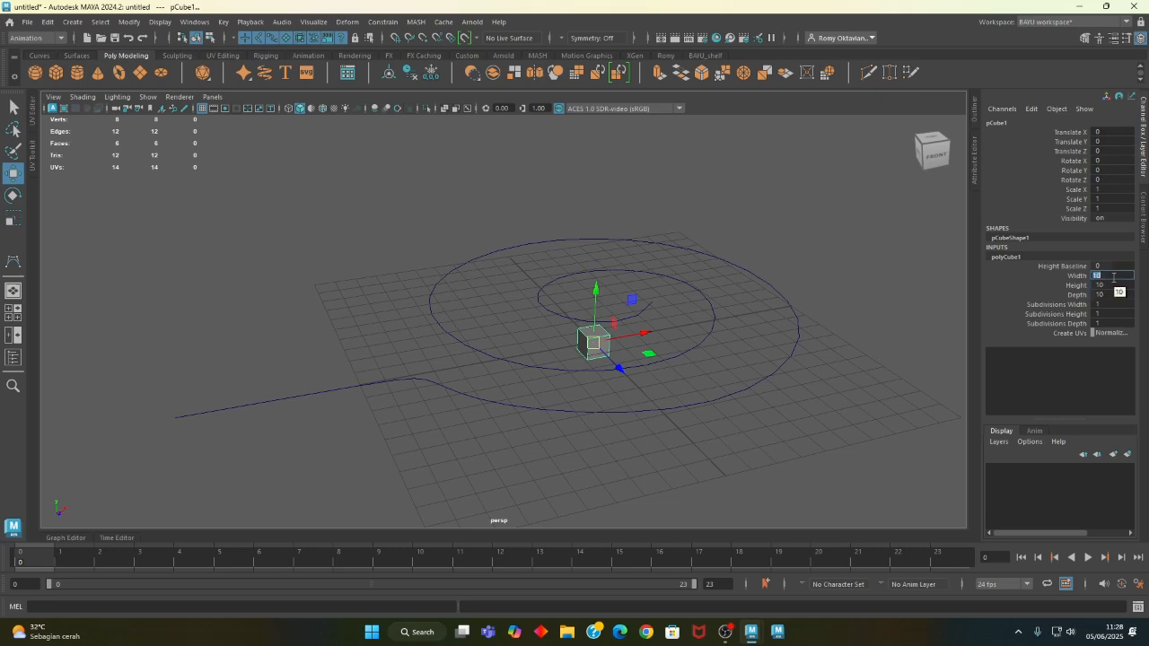
pyautogui.press('Return')
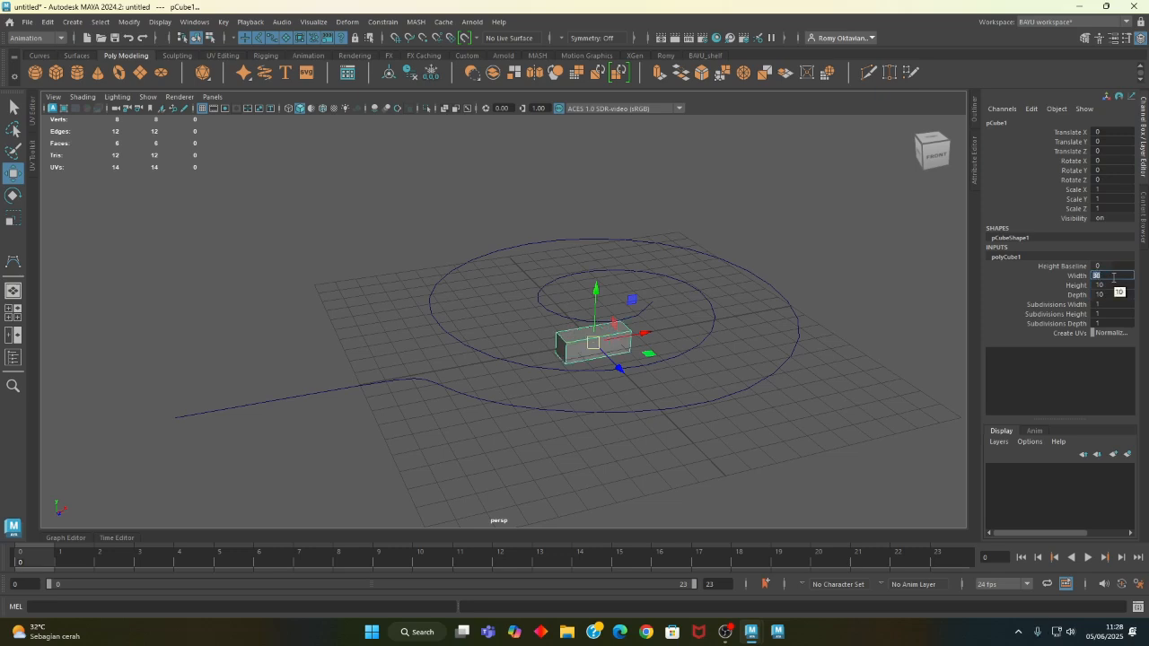
pyautogui.press('Return')
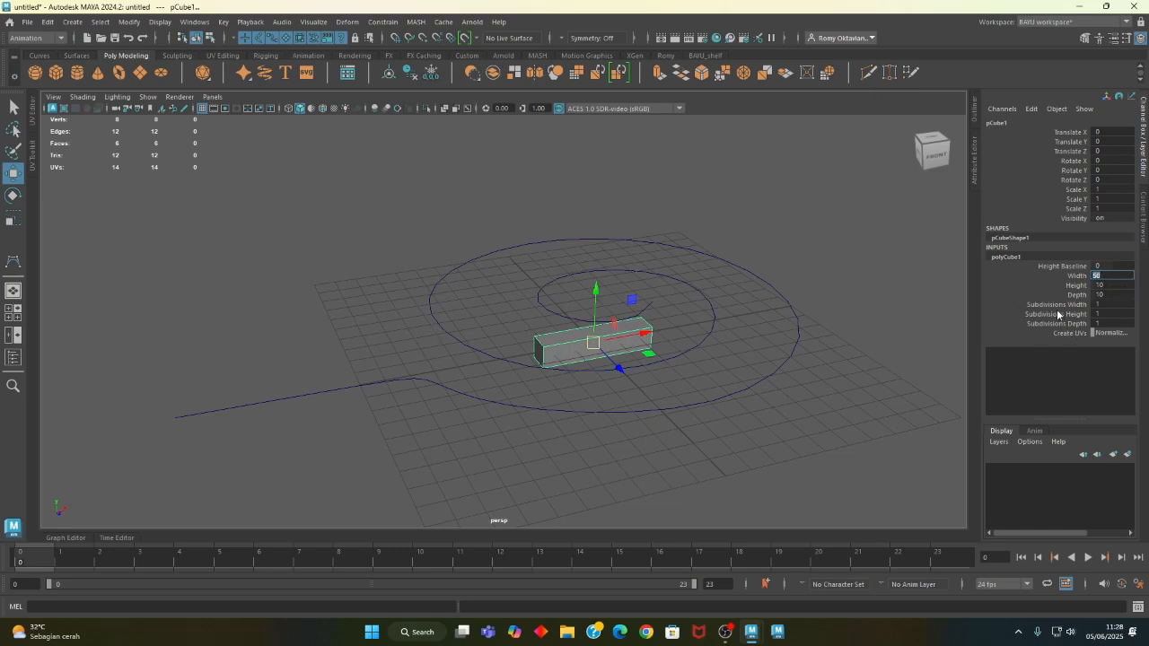
pyautogui.click(1112, 304)
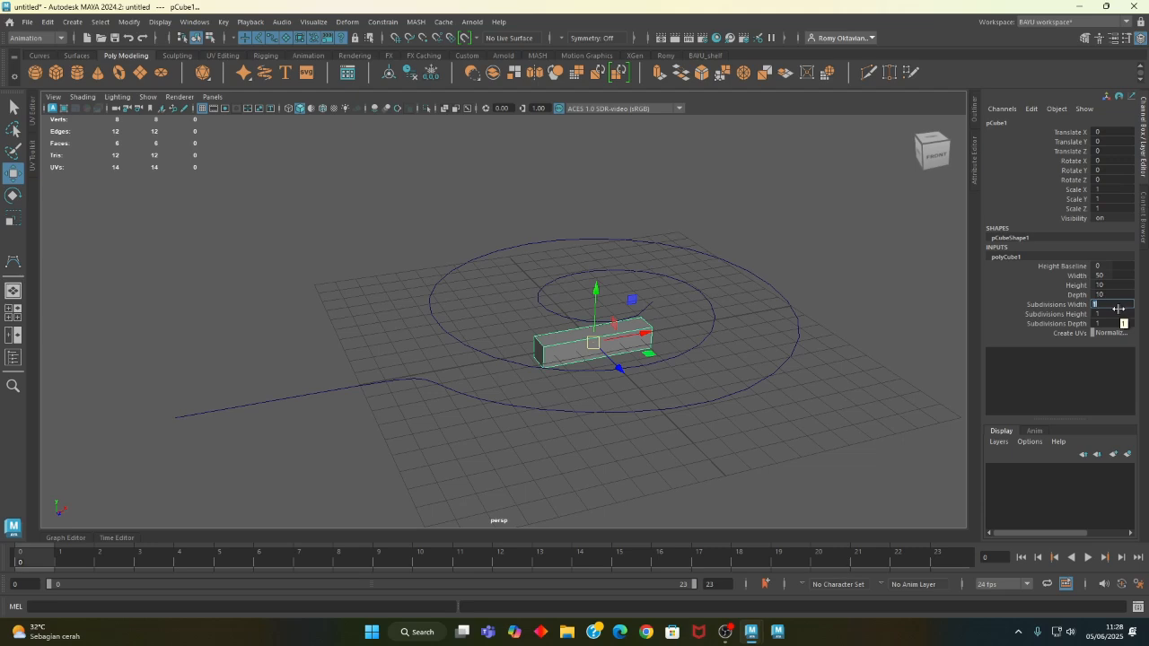
pyautogui.press('Return')
# - Scale up the two vertex rings just behind the block's right end and raise them slightly to form a bulge
pyautogui.keyDown('alt'); pyautogui.moveTo(351, 411); pyautogui.dragTo(602, 465); pyautogui.keyUp('alt')
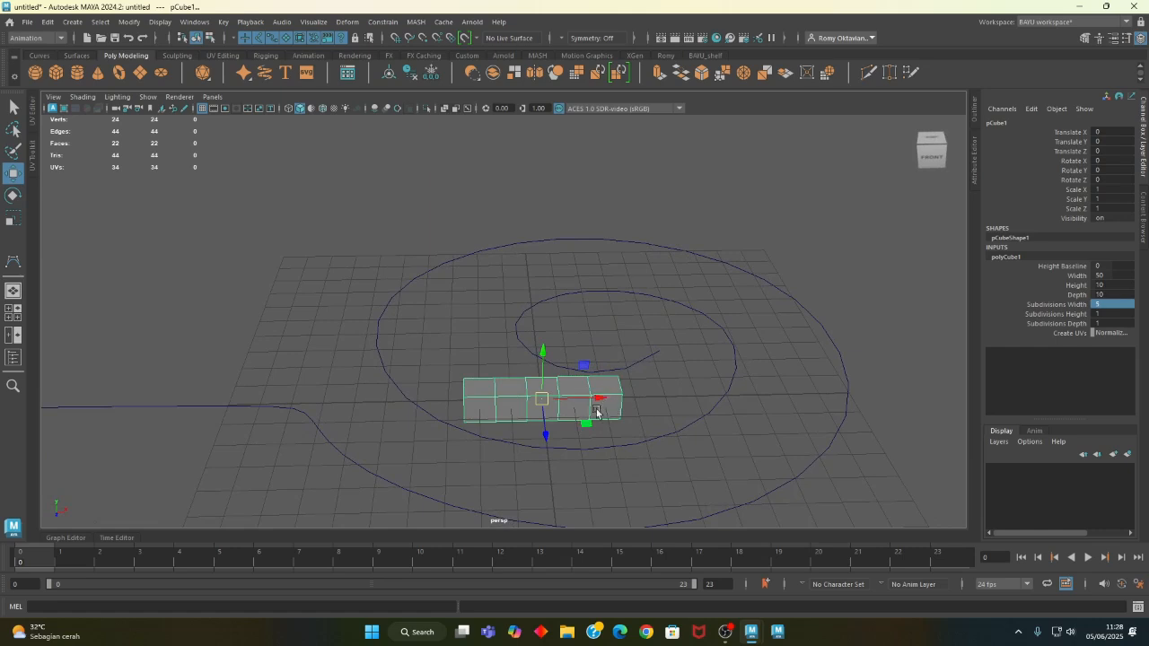
pyautogui.moveTo(439, 276); pyautogui.dragTo(377, 278, button='right')
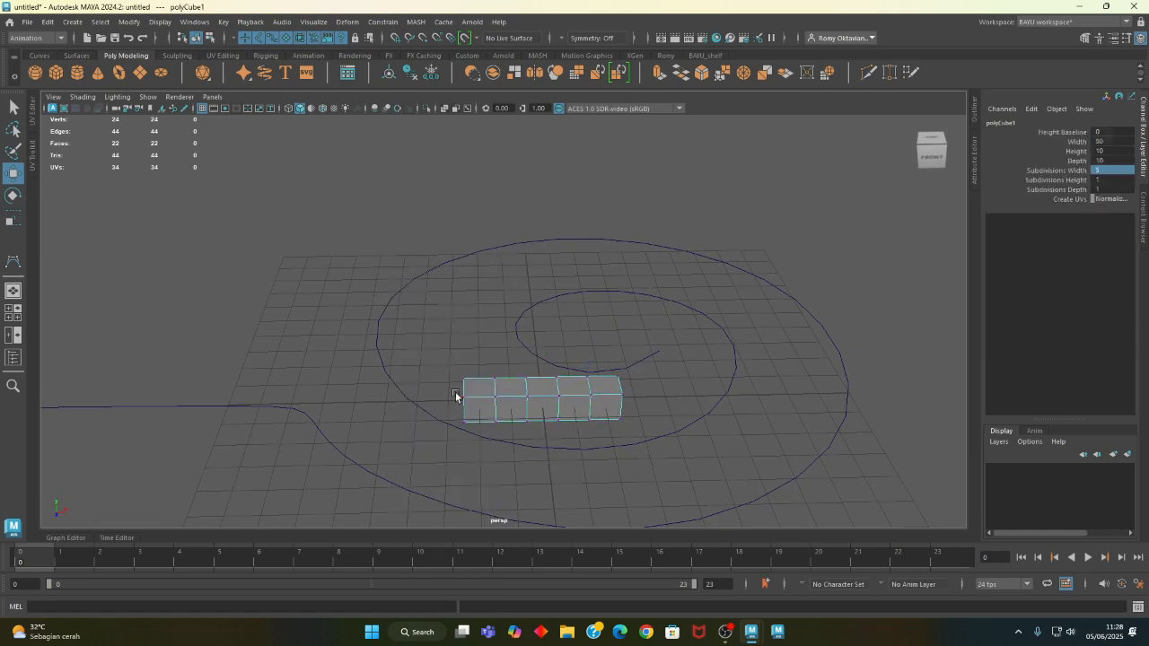
pyautogui.keyDown('alt'); pyautogui.moveTo(482, 437); pyautogui.dragTo(456, 440, button='middle'); pyautogui.keyUp('alt')
pyautogui.keyDown('alt'); pyautogui.moveTo(456, 440); pyautogui.dragTo(465, 409); pyautogui.keyUp('alt')
pyautogui.moveTo(513, 330); pyautogui.dragTo(480, 445)
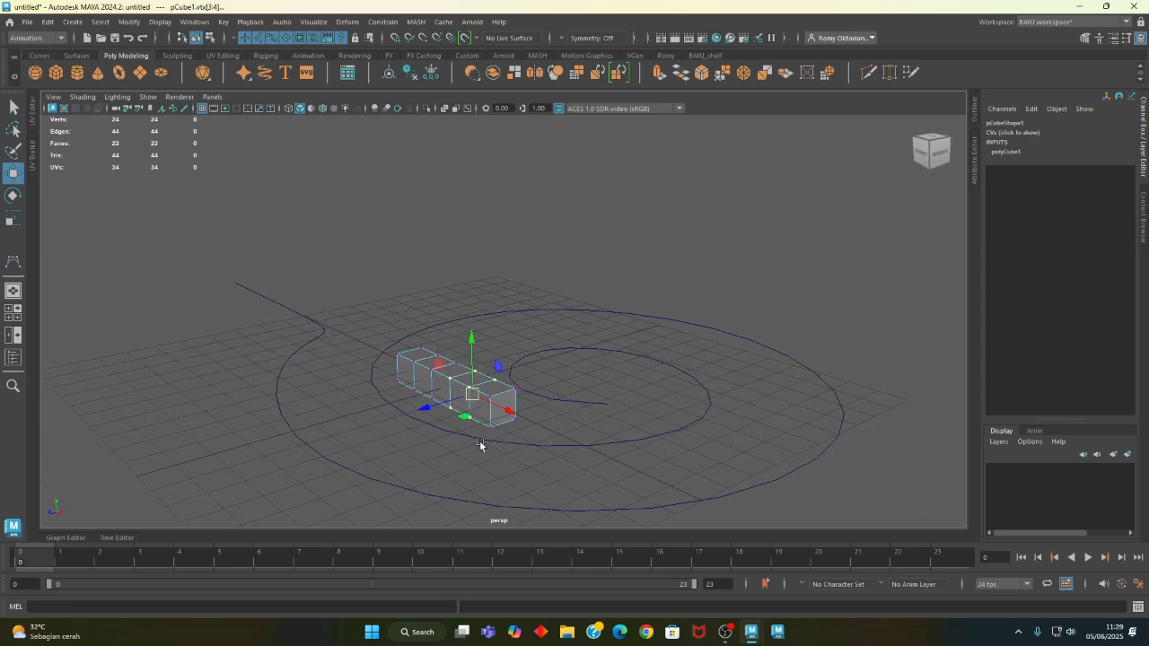
pyautogui.press('r')
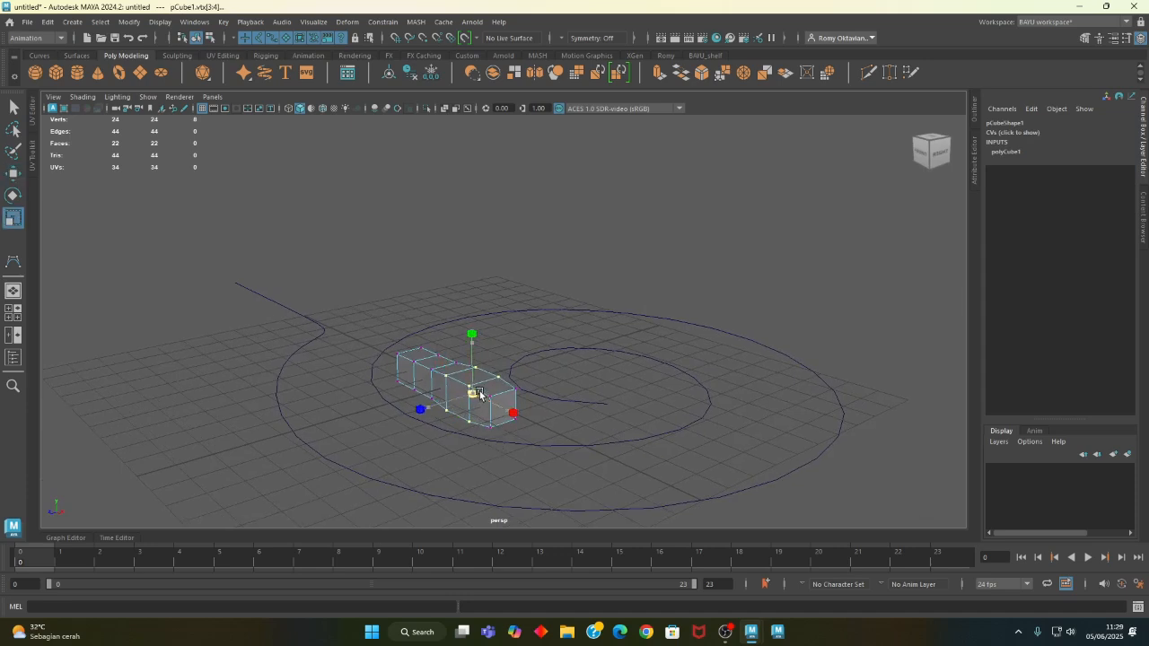
pyautogui.moveTo(480, 395); pyautogui.dragTo(528, 444)
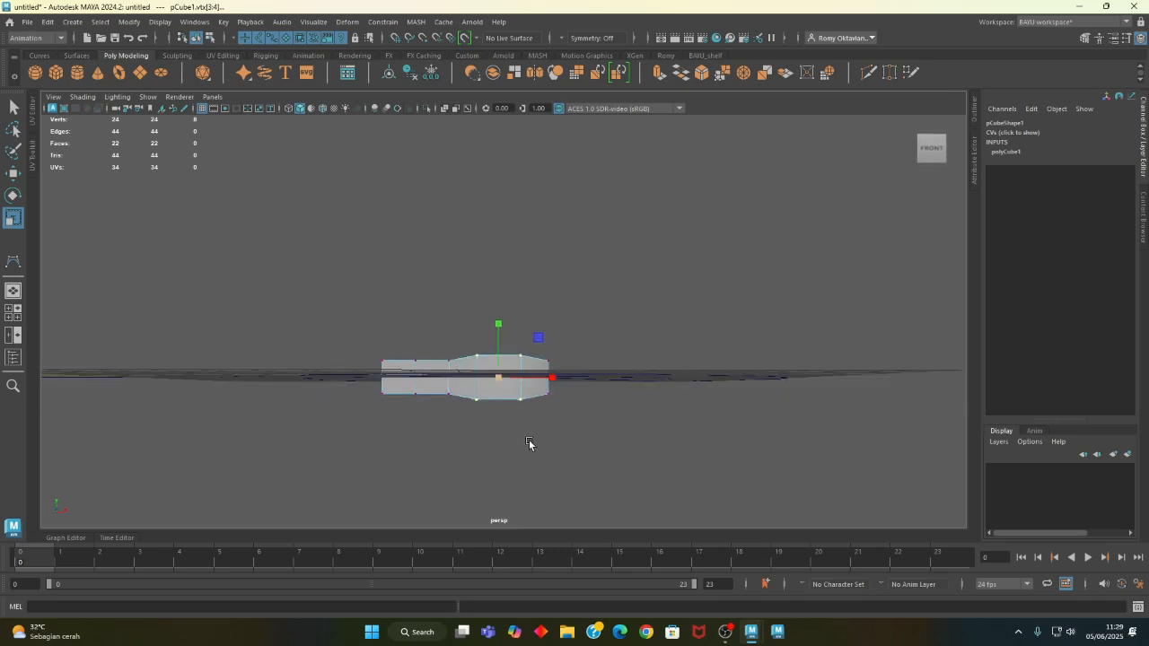
pyautogui.press('w')
pyautogui.moveTo(502, 337); pyautogui.dragTo(501, 332)
# - Scale up the adjacent middle vertex ring slightly and raise it to smooth the slope toward the bulge
pyautogui.keyDown('alt'); pyautogui.moveTo(413, 423); pyautogui.dragTo(419, 437); pyautogui.keyUp('alt')
pyautogui.moveTo(446, 350); pyautogui.dragTo(483, 439)
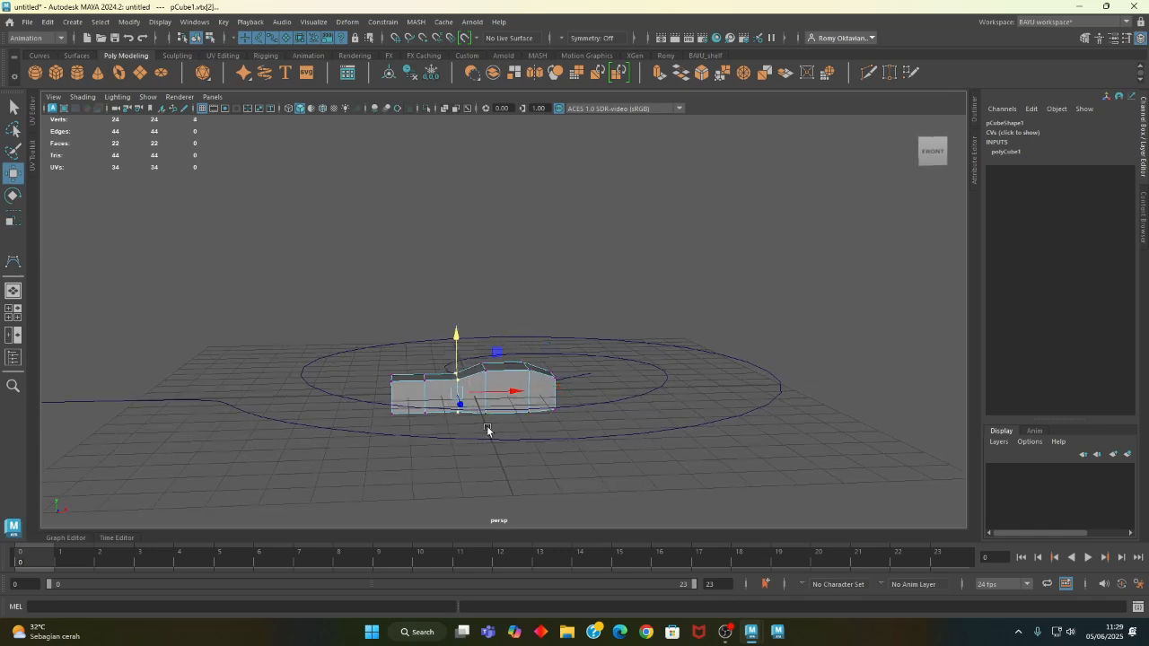
pyautogui.press('r')
pyautogui.moveTo(459, 393); pyautogui.dragTo(460, 421)
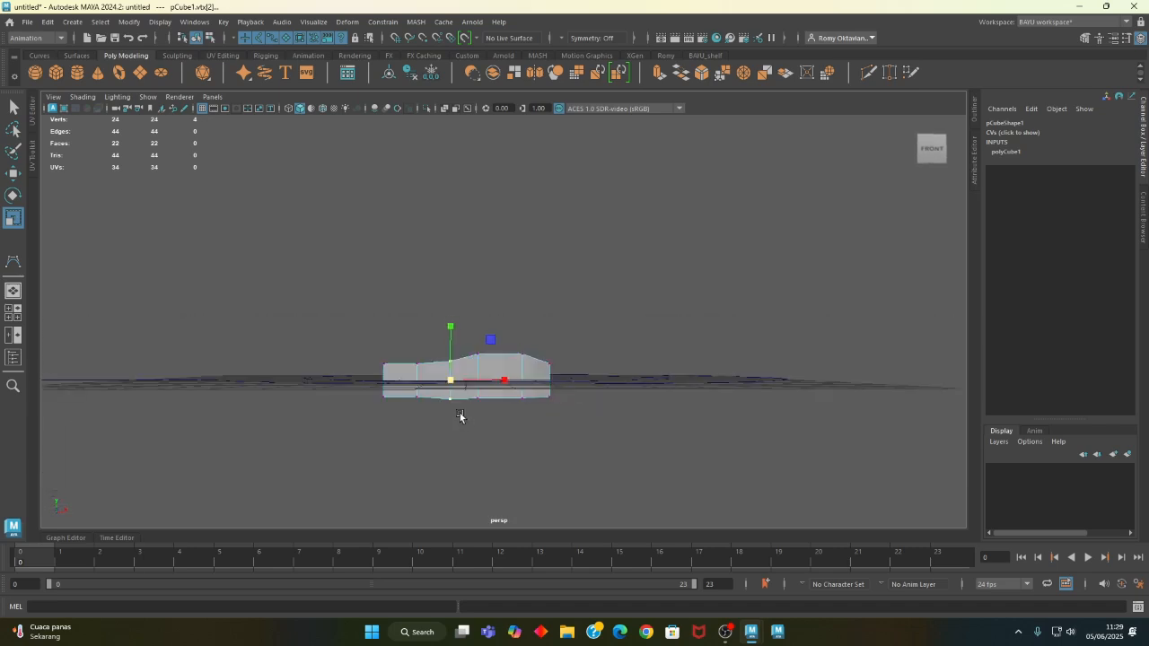
pyautogui.press('w')
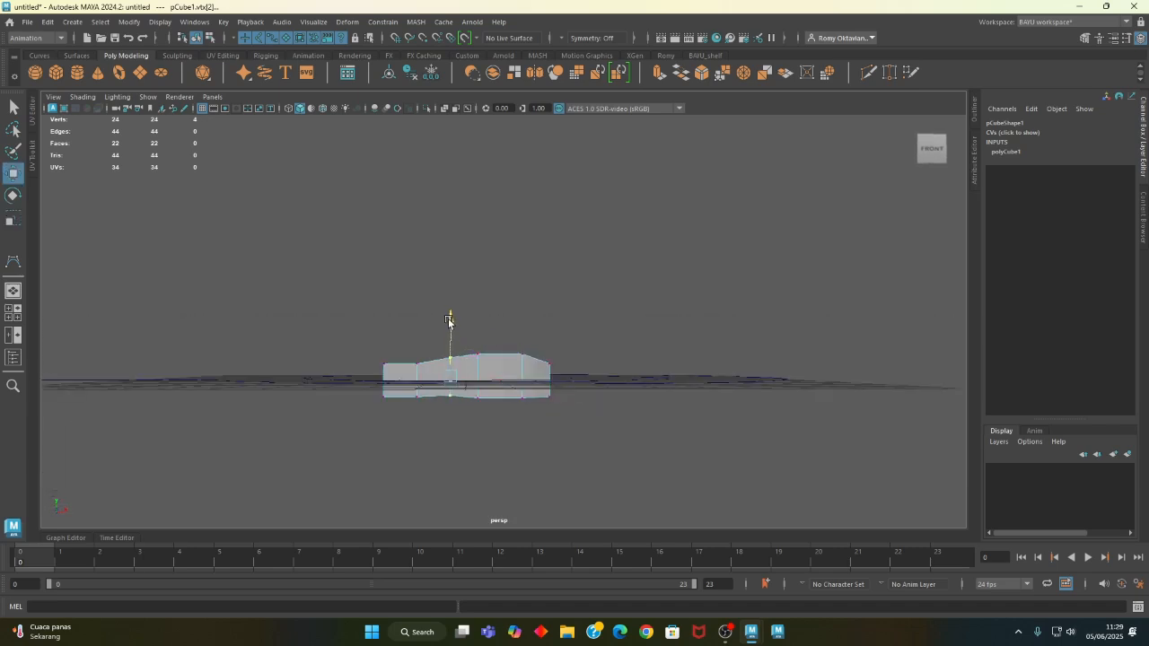
# - Scale down the vertex ring at the block's narrow end, lower it slightly, and return to object selection
pyautogui.moveTo(307, 309); pyautogui.dragTo(395, 437)
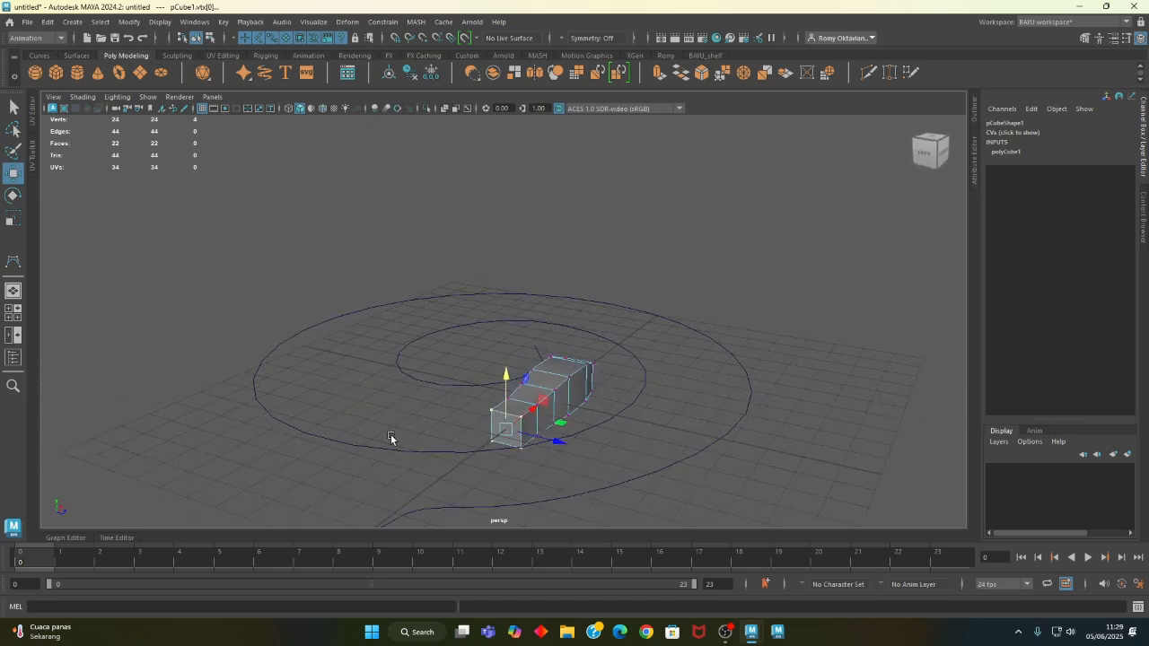
pyautogui.press('r')
pyautogui.keyDown('alt'); pyautogui.moveTo(502, 431); pyautogui.dragTo(434, 459); pyautogui.keyUp('alt')
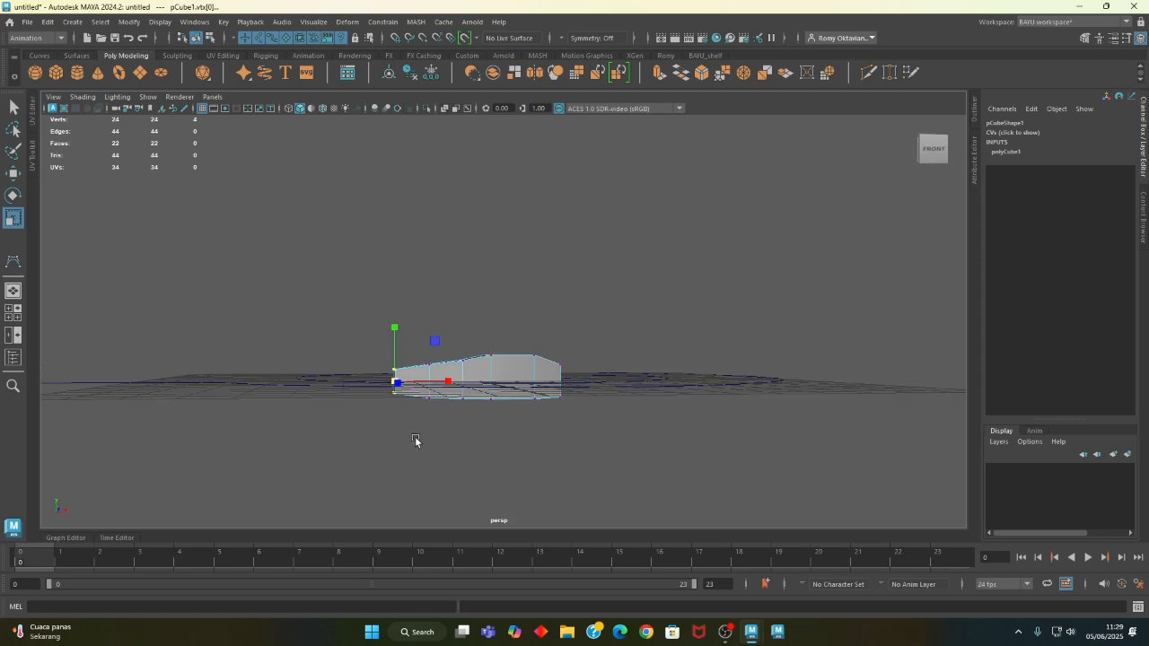
pyautogui.press('w')
pyautogui.moveTo(391, 332); pyautogui.dragTo(393, 335)
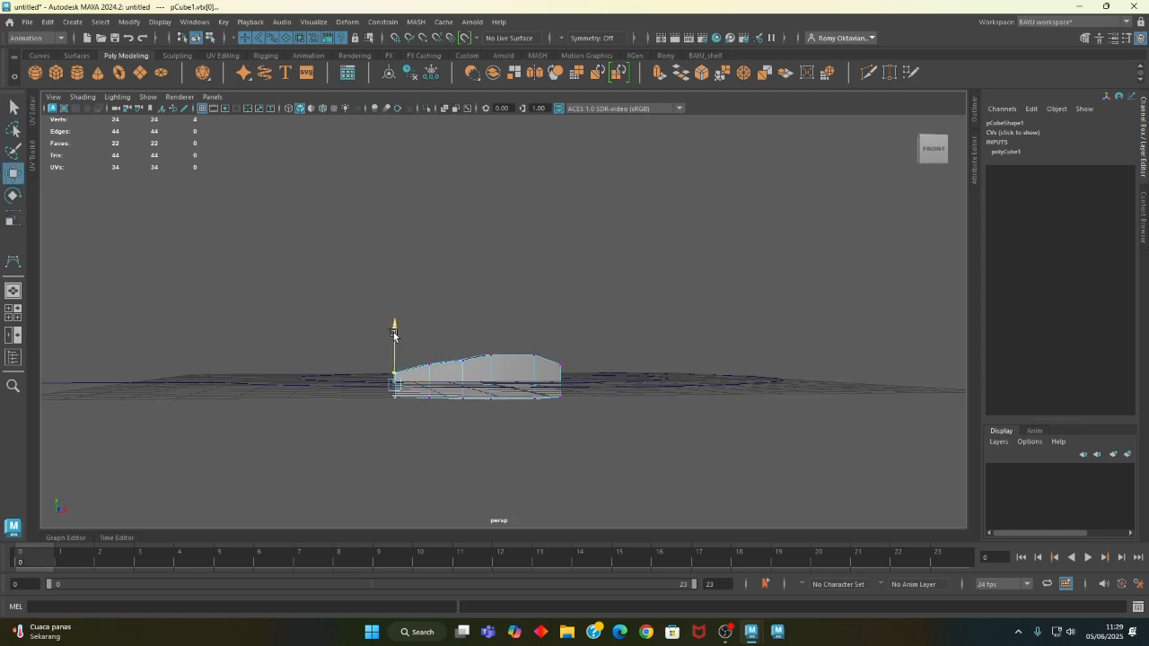
pyautogui.keyDown('alt'); pyautogui.moveTo(551, 389); pyautogui.dragTo(494, 386); pyautogui.keyUp('alt')
pyautogui.moveTo(357, 221); pyautogui.dragTo(397, 205, button='right')
pyautogui.keyDown('alt'); pyautogui.moveTo(398, 205); pyautogui.dragTo(565, 450); pyautogui.keyUp('alt')
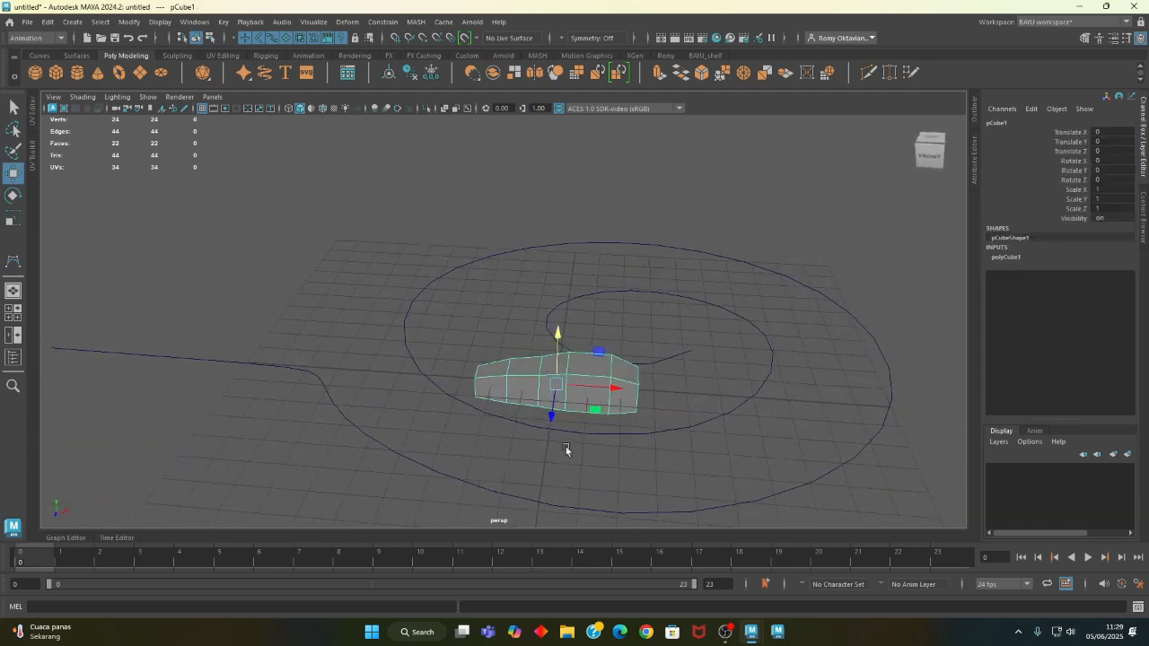
# - Add the spiral curve to the block's selection and extend the animation end and playback range to frame 300
pyautogui.keyDown('alt'); pyautogui.moveTo(555, 402); pyautogui.dragTo(696, 414, button='middle'); pyautogui.keyUp('alt')
pyautogui.keyDown('shift'); pyautogui.moveTo(365, 338); pyautogui.dragTo(359, 425); pyautogui.keyUp('shift')
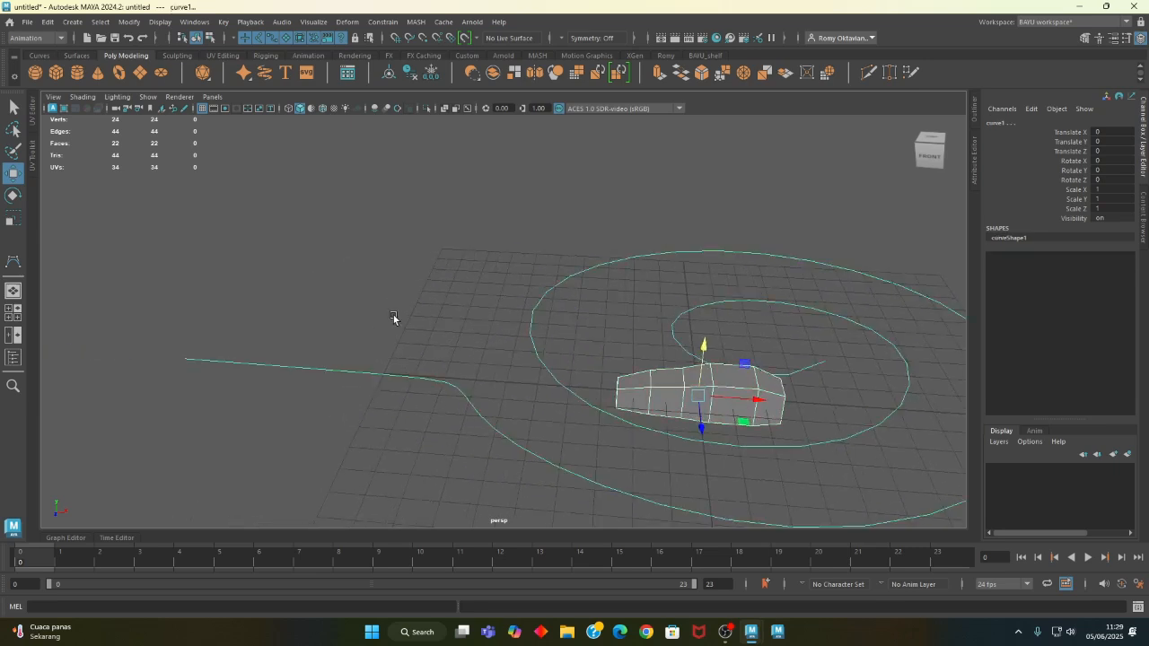
pyautogui.click(723, 586)
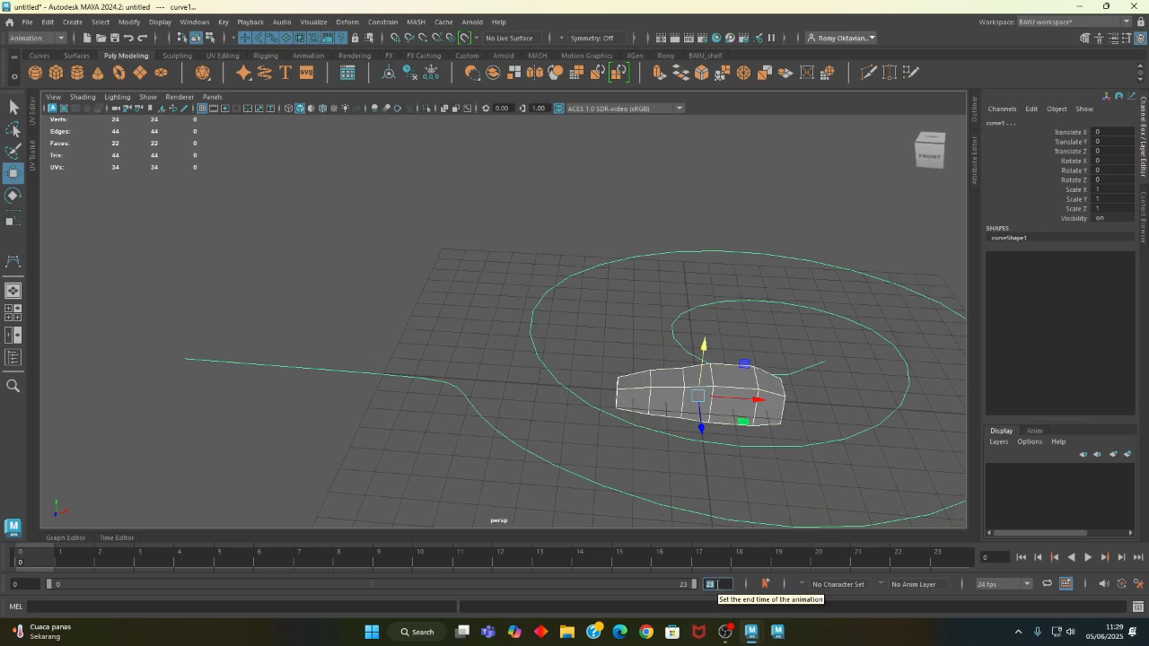
pyautogui.press('Return')
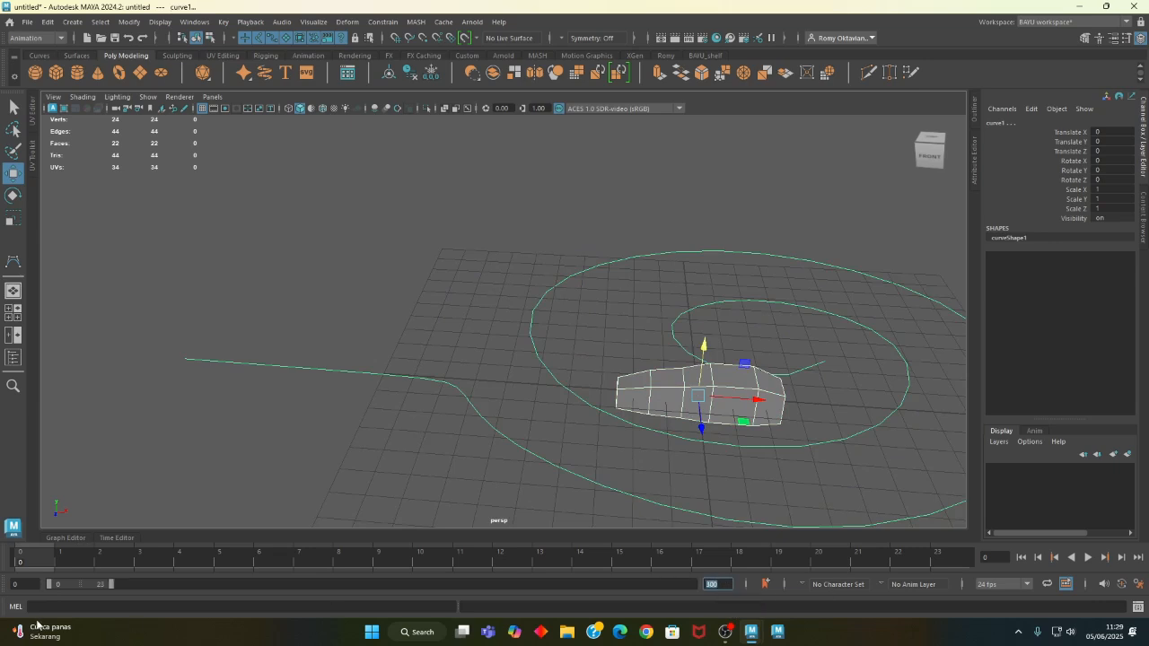
pyautogui.moveTo(112, 584); pyautogui.dragTo(684, 585)
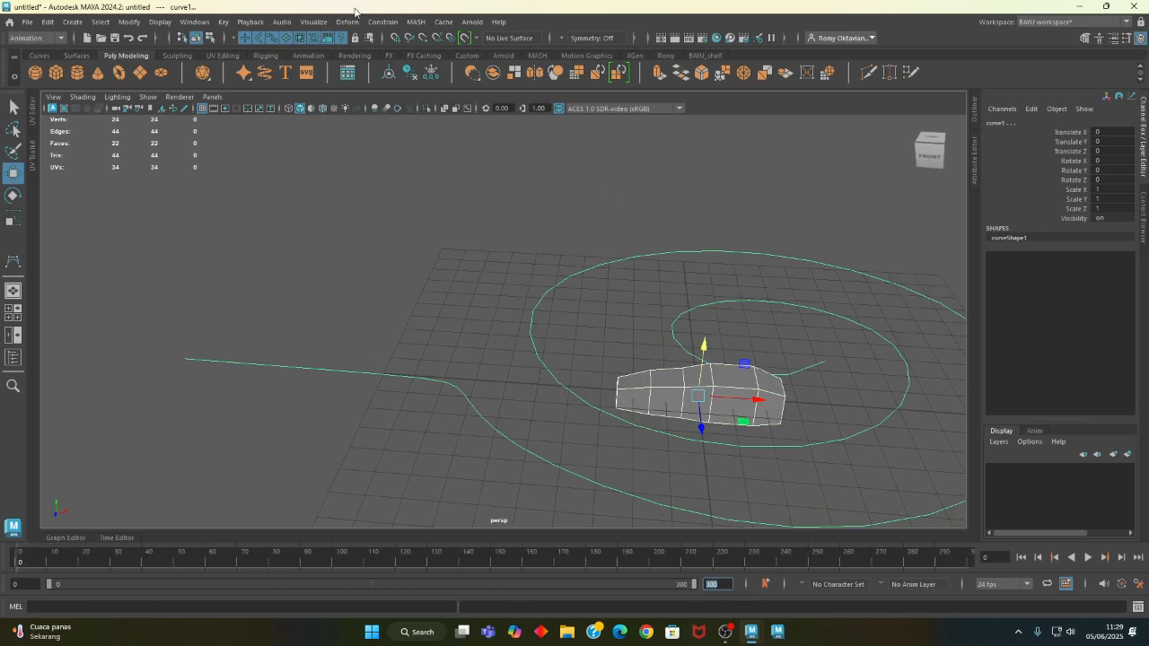
# - Set the scene frame rate to 25 fps in the time slider preferences and save them
pyautogui.click(194, 21)
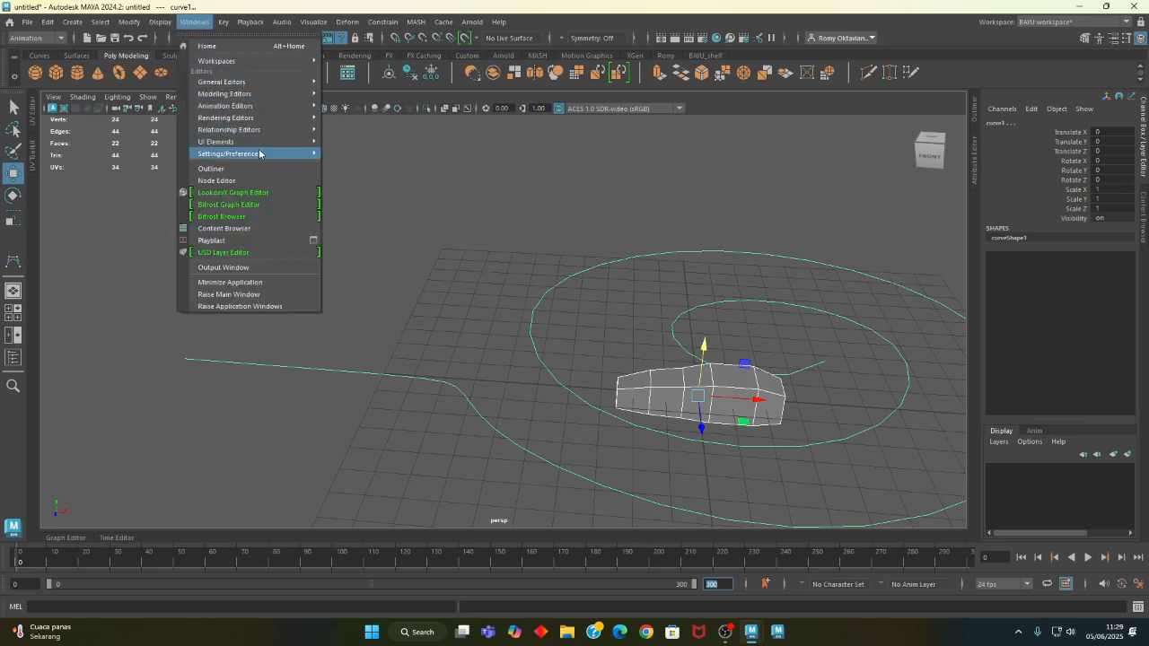
pyautogui.moveTo(263, 155)
pyautogui.click(352, 153)
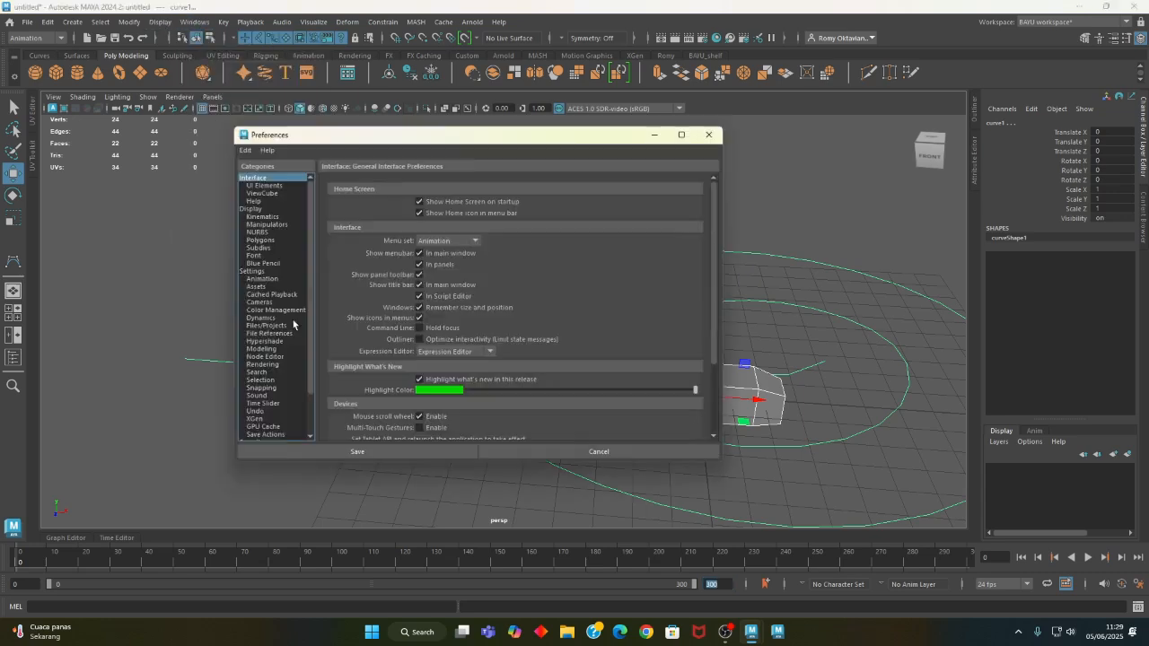
pyautogui.click(271, 404)
pyautogui.click(465, 203)
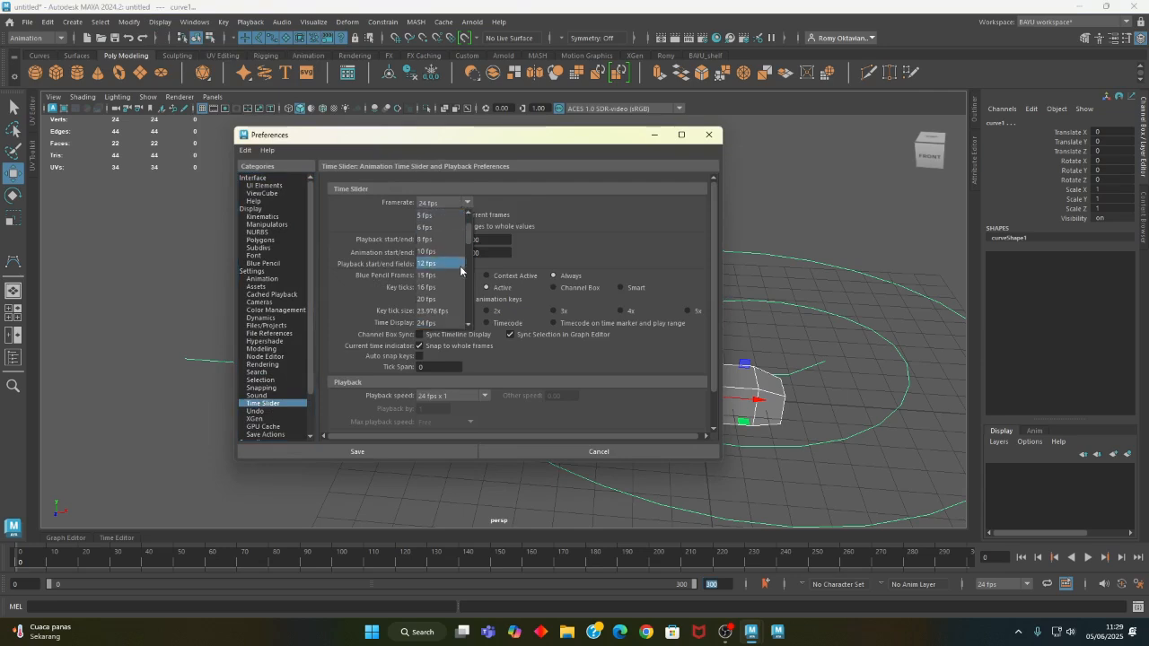
pyautogui.click(469, 326)
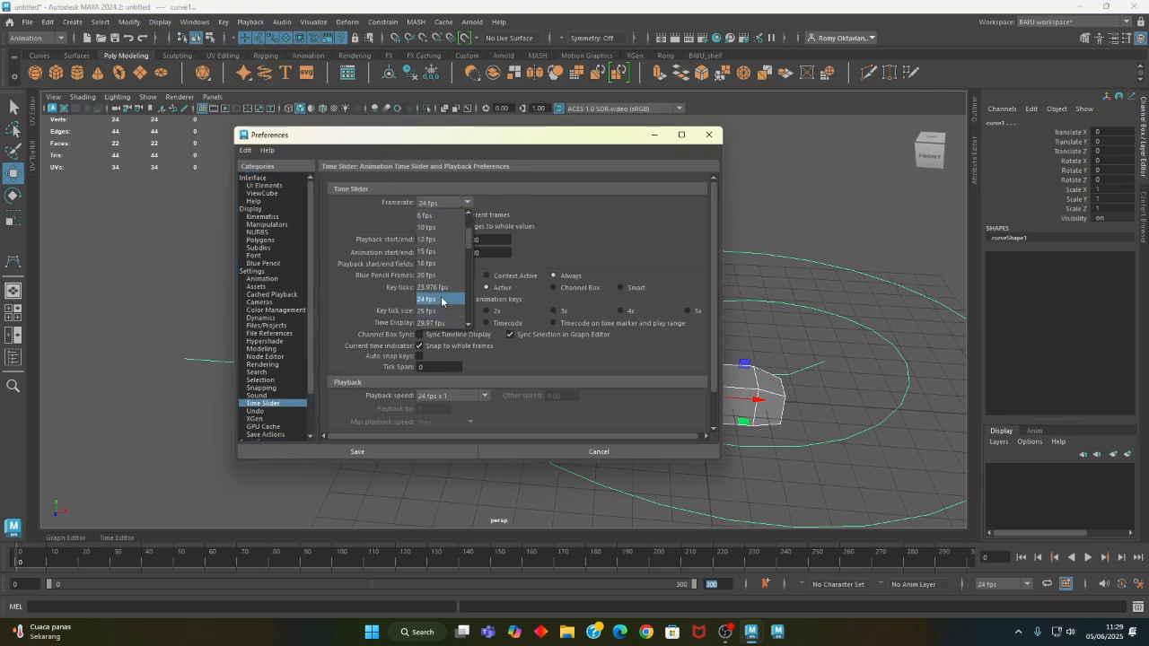
pyautogui.click(438, 311)
pyautogui.click(383, 447)
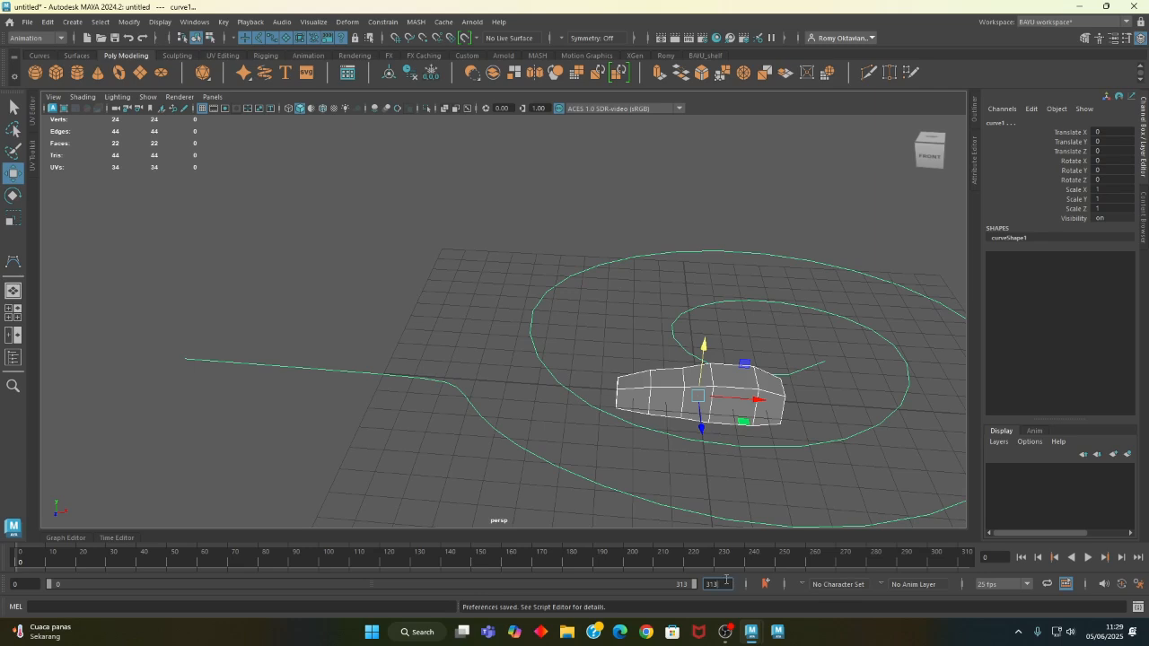
# - Set the animation end time back to 300 and place the current time at frame 0
pyautogui.press('BackSpace')
pyautogui.press('BackSpace')
pyautogui.write('00')
pyautogui.press('Return')
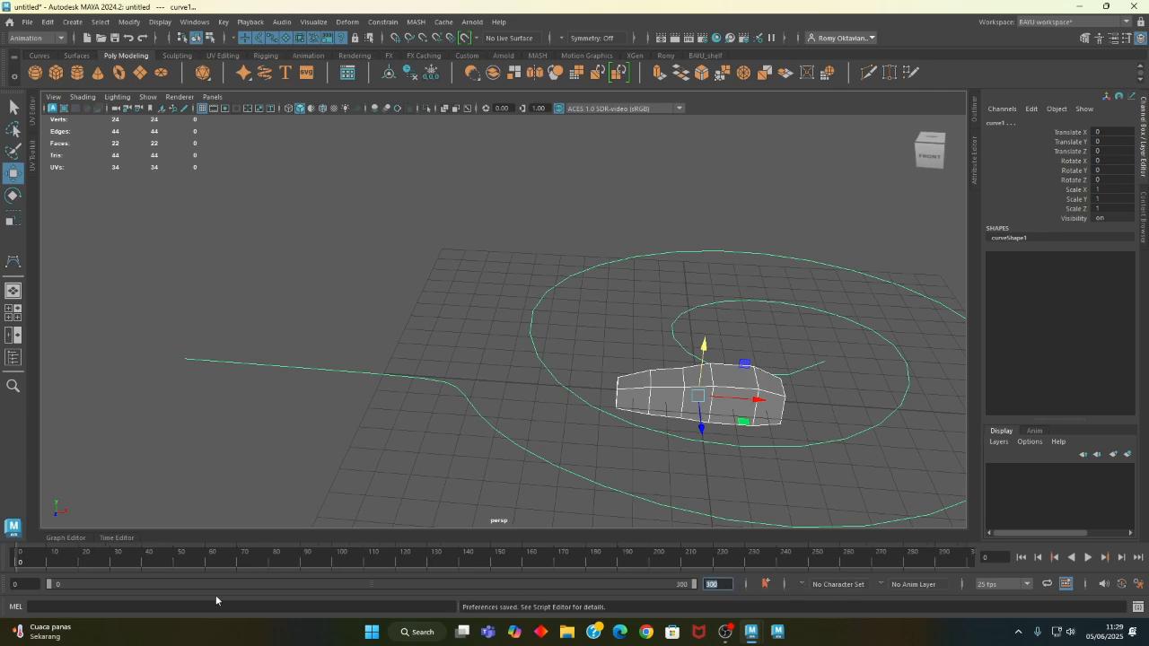
pyautogui.moveTo(35, 561); pyautogui.dragTo(6, 559)
# - Attach the block to the spiral curve as a motion path over the time slider range, with Follow on and Bank off
pyautogui.keyDown('alt'); pyautogui.moveTo(391, 323); pyautogui.dragTo(341, 307, button='middle'); pyautogui.keyUp('alt')
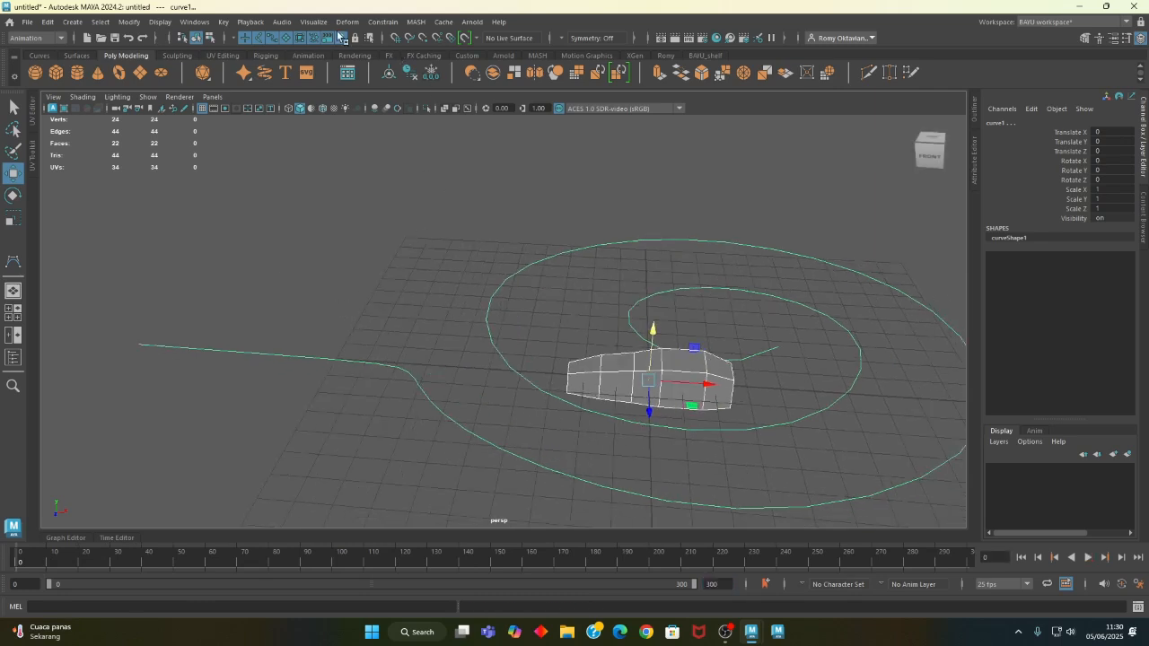
pyautogui.click(382, 22)
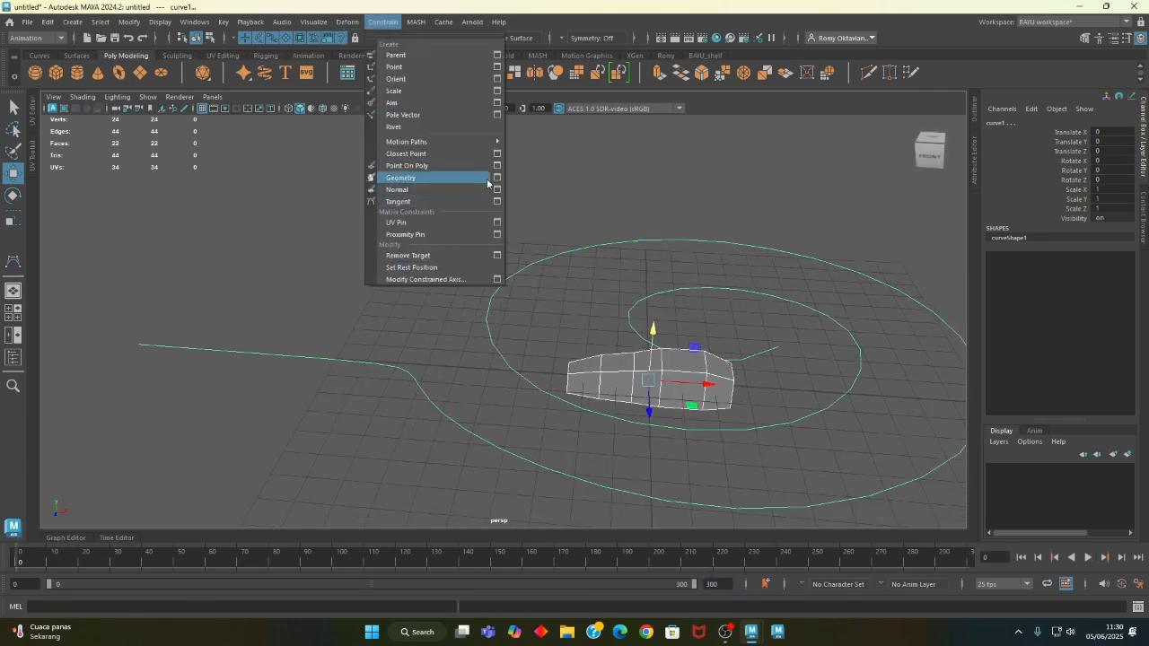
pyautogui.moveTo(491, 142)
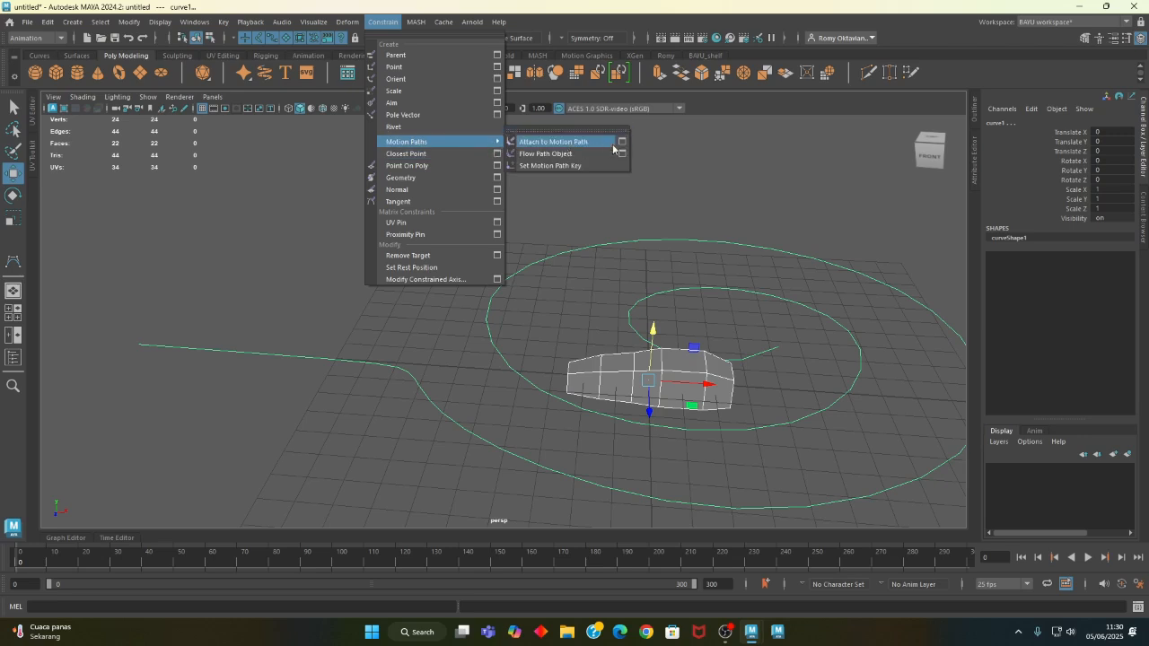
pyautogui.click(623, 142)
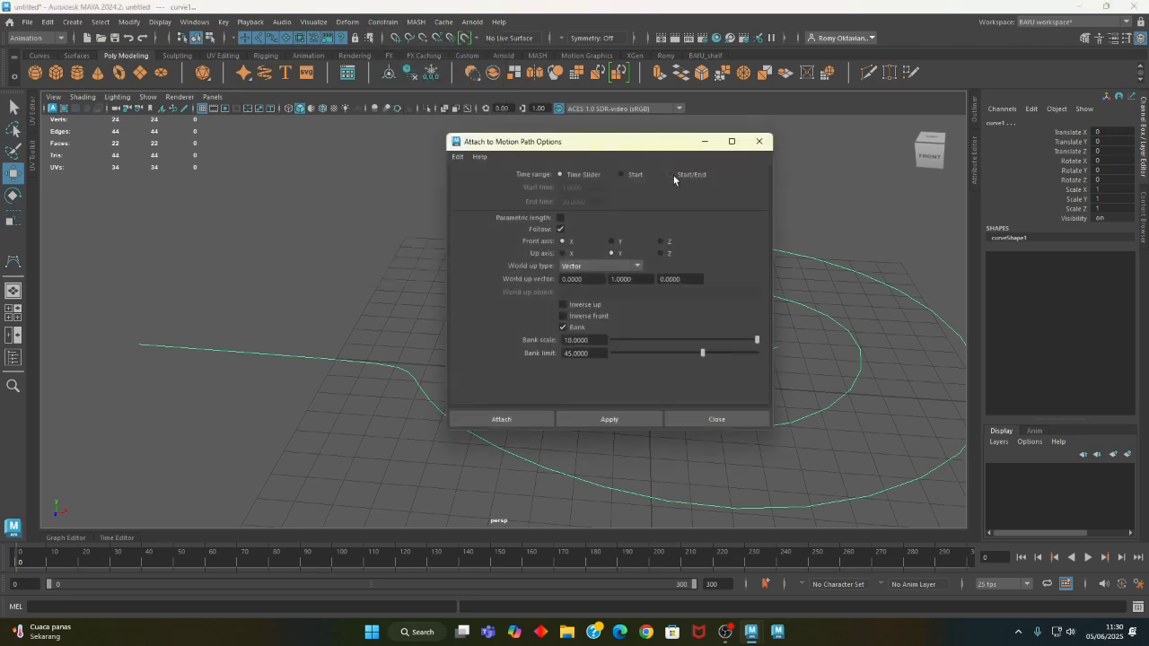
pyautogui.click(575, 327)
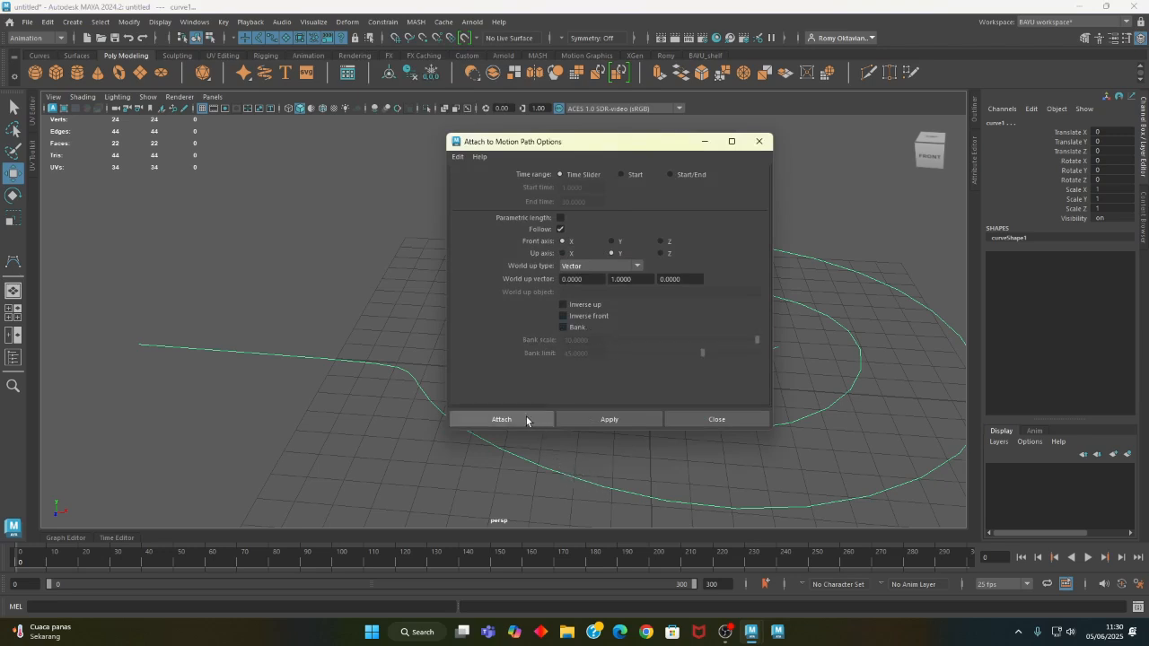
pyautogui.click(501, 419)
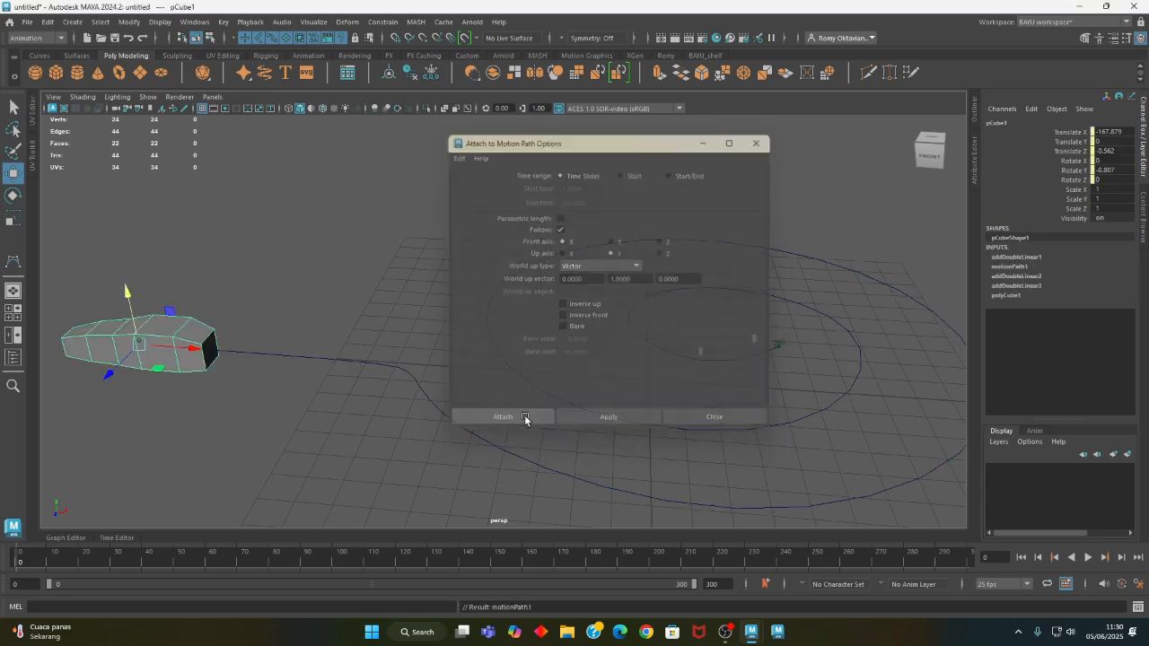
# - Run the animation to check how the block travels along the path, stopping at frame 57 on the bend
pyautogui.scroll(-3, 323, 404)
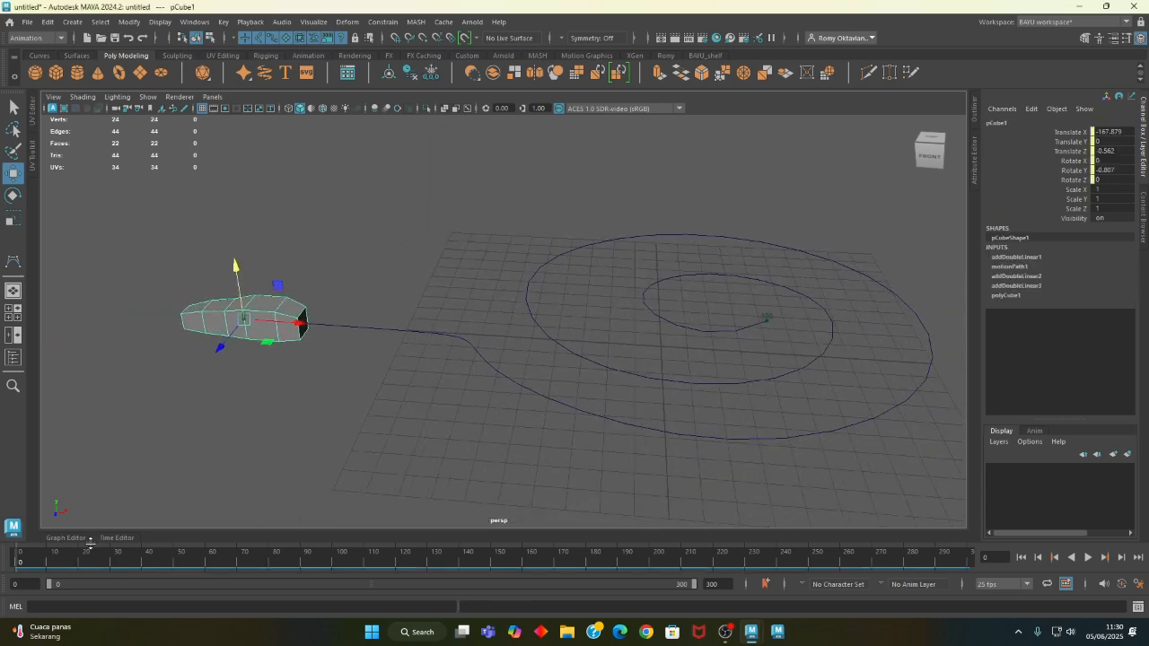
pyautogui.moveTo(35, 563); pyautogui.dragTo(426, 565)
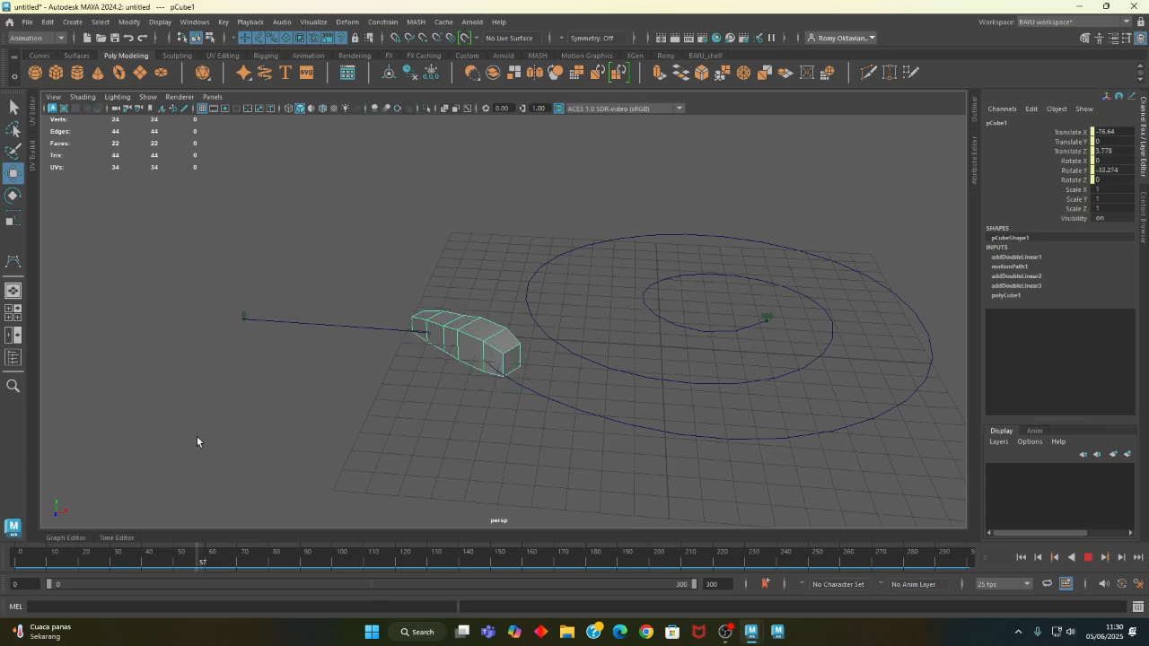
pyautogui.press('Escape')
pyautogui.keyDown('alt'); pyautogui.moveTo(313, 421); pyautogui.dragTo(381, 402); pyautogui.keyUp('alt')
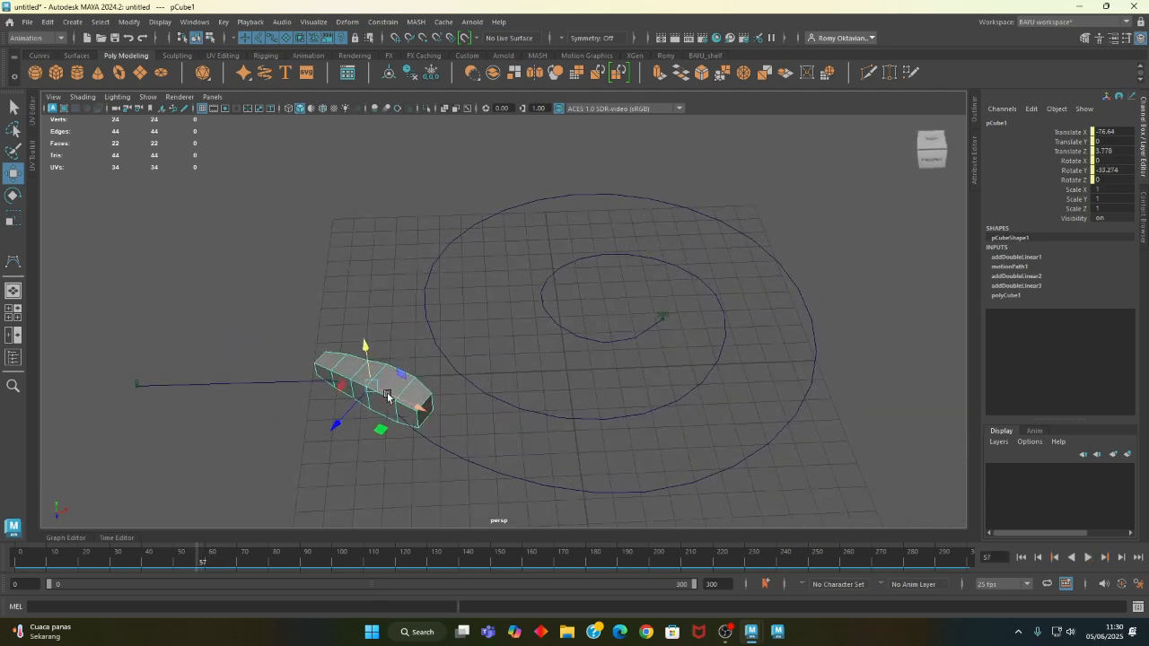
# - Apply Flow Path Object to the block with divisions of 5 front, 2 up and 2 side, and the lattice around the object
pyautogui.click(344, 23)
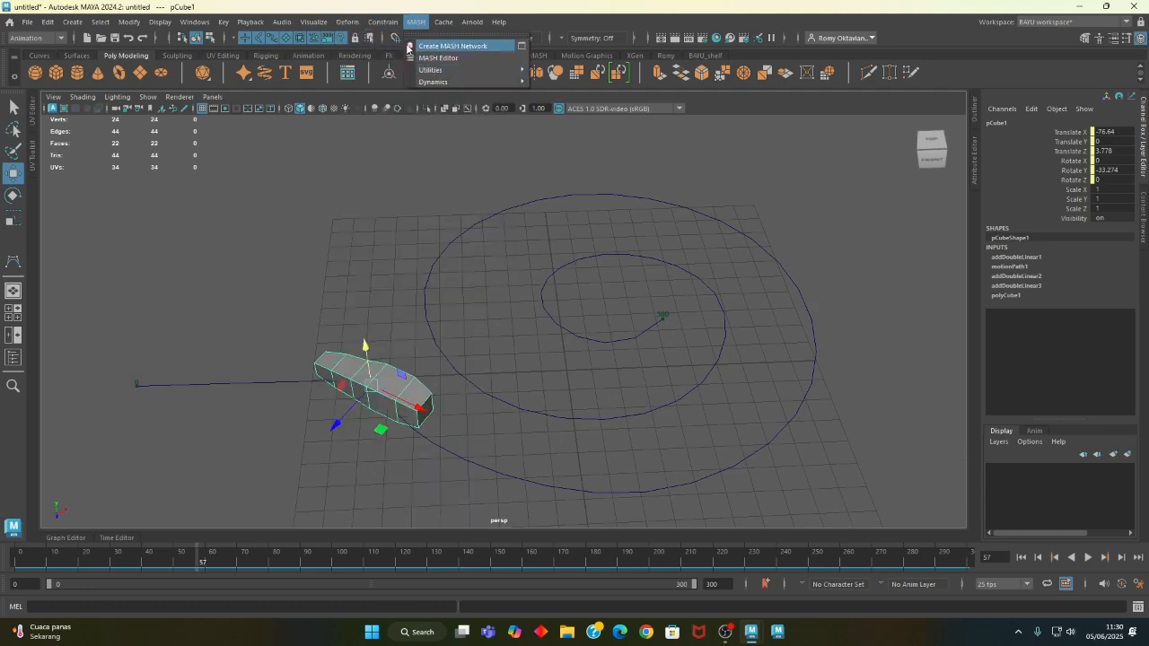
pyautogui.moveTo(384, 22)
pyautogui.moveTo(456, 143)
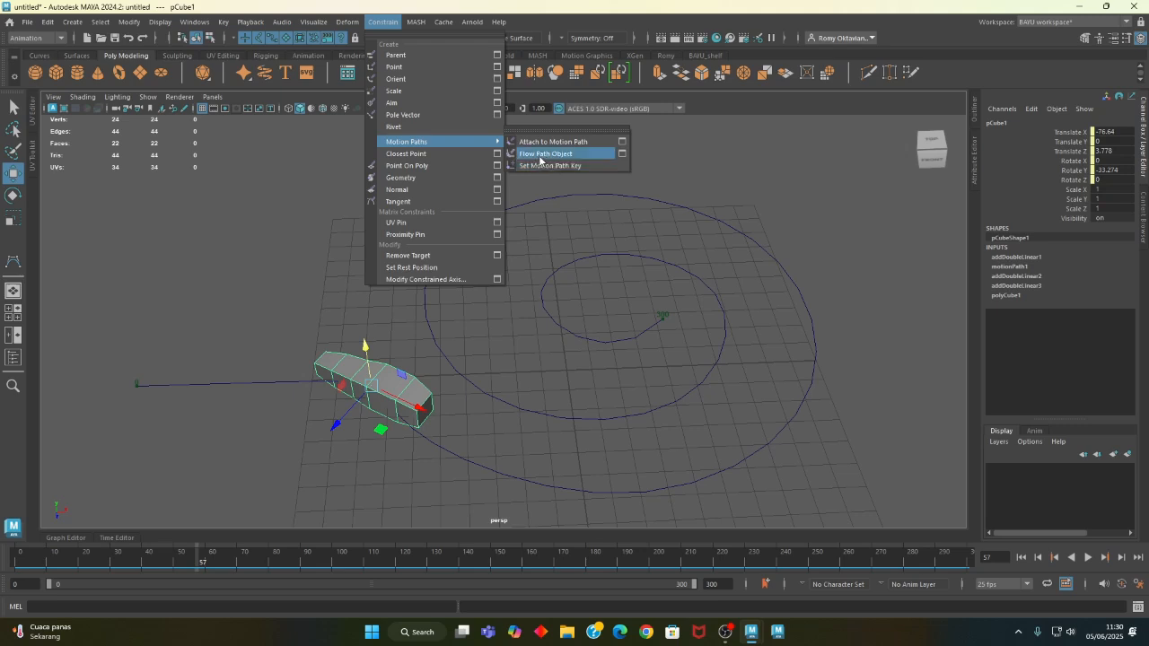
pyautogui.click(622, 153)
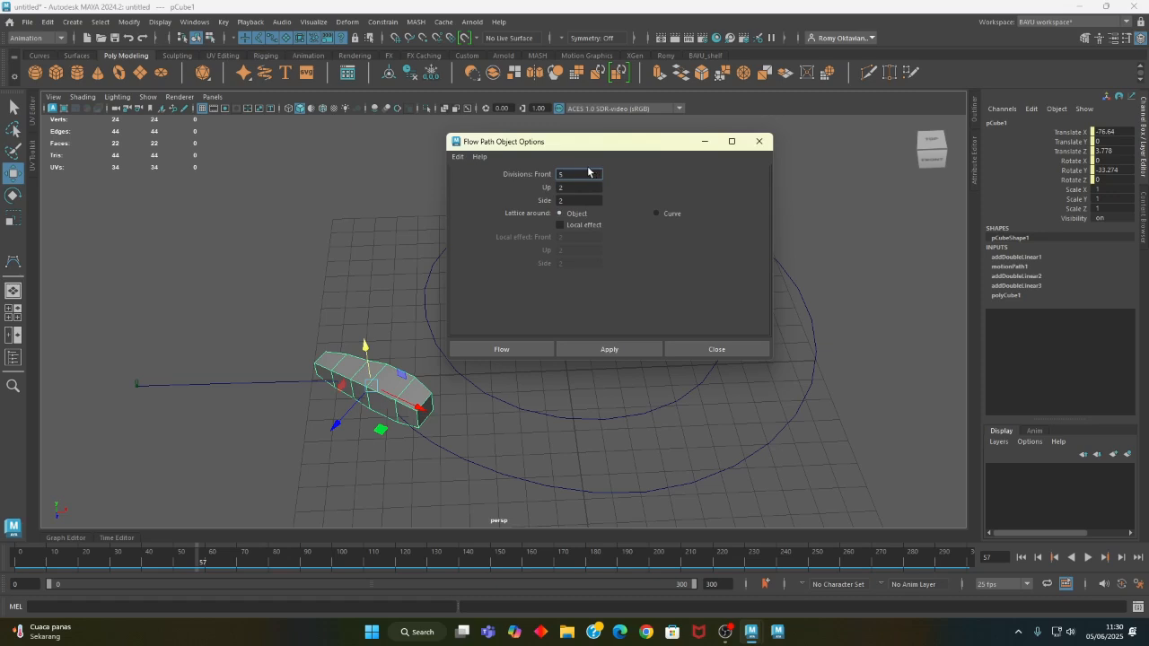
pyautogui.click(519, 354)
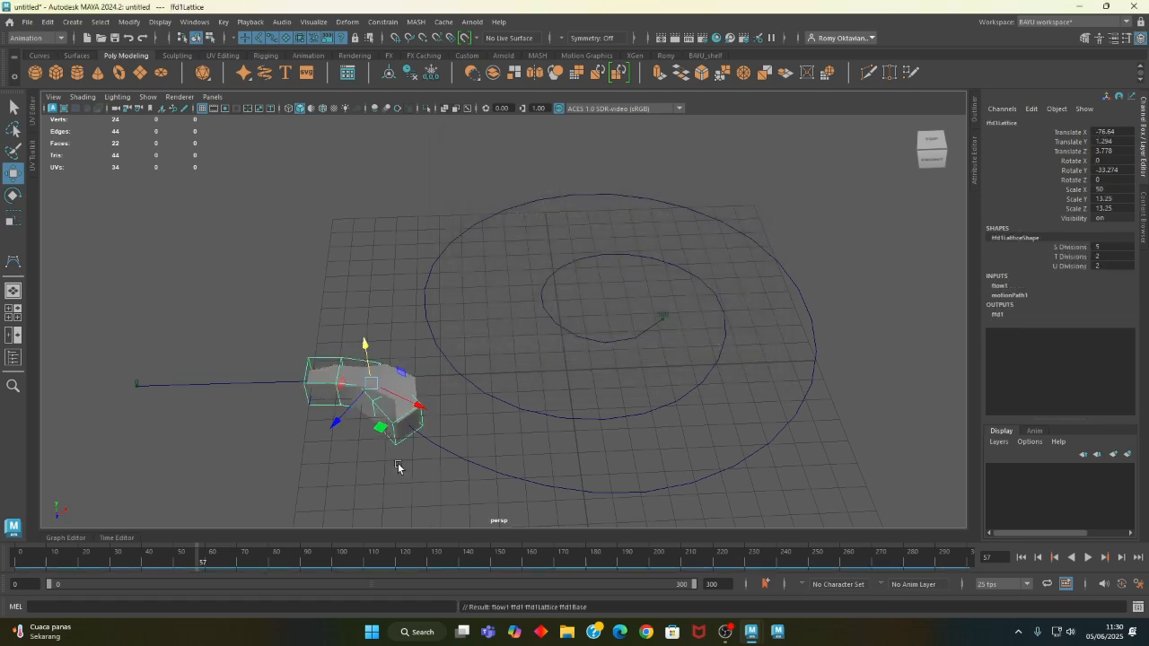
# - Examine the bent block inside its lattice, the Lattice deformer entry, and the lattice shape's division attributes
pyautogui.keyDown('alt'); pyautogui.moveTo(321, 467); pyautogui.dragTo(528, 440); pyautogui.keyUp('alt')
pyautogui.keyDown('alt'); pyautogui.moveTo(415, 353); pyautogui.dragTo(444, 387); pyautogui.keyUp('alt')
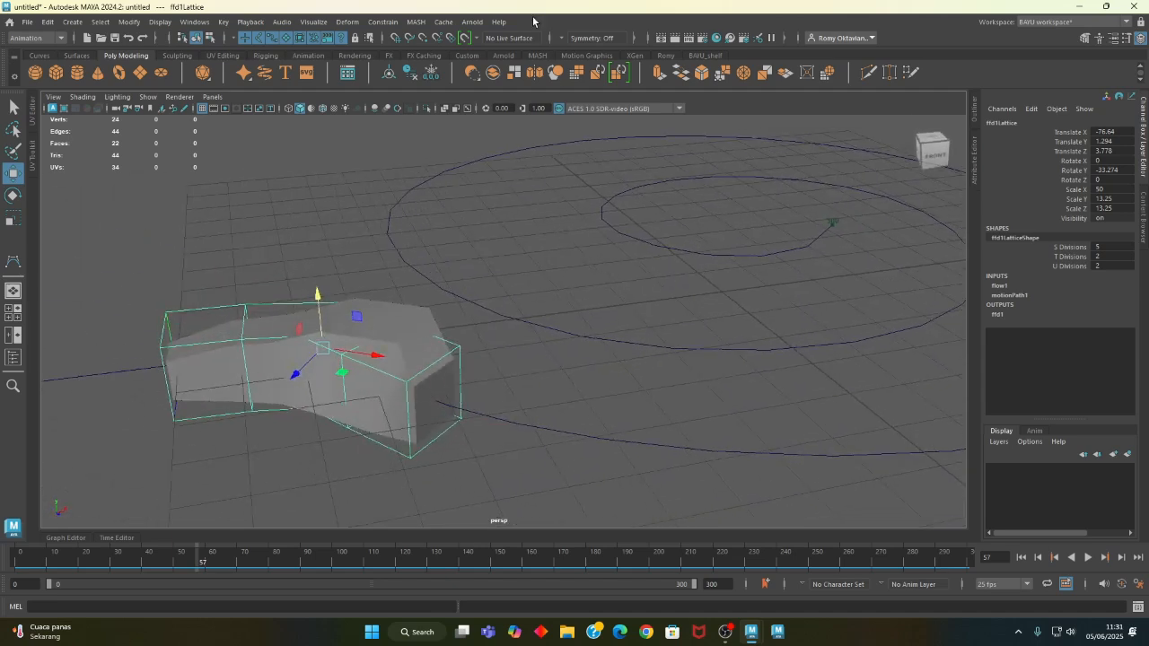
pyautogui.click(346, 23)
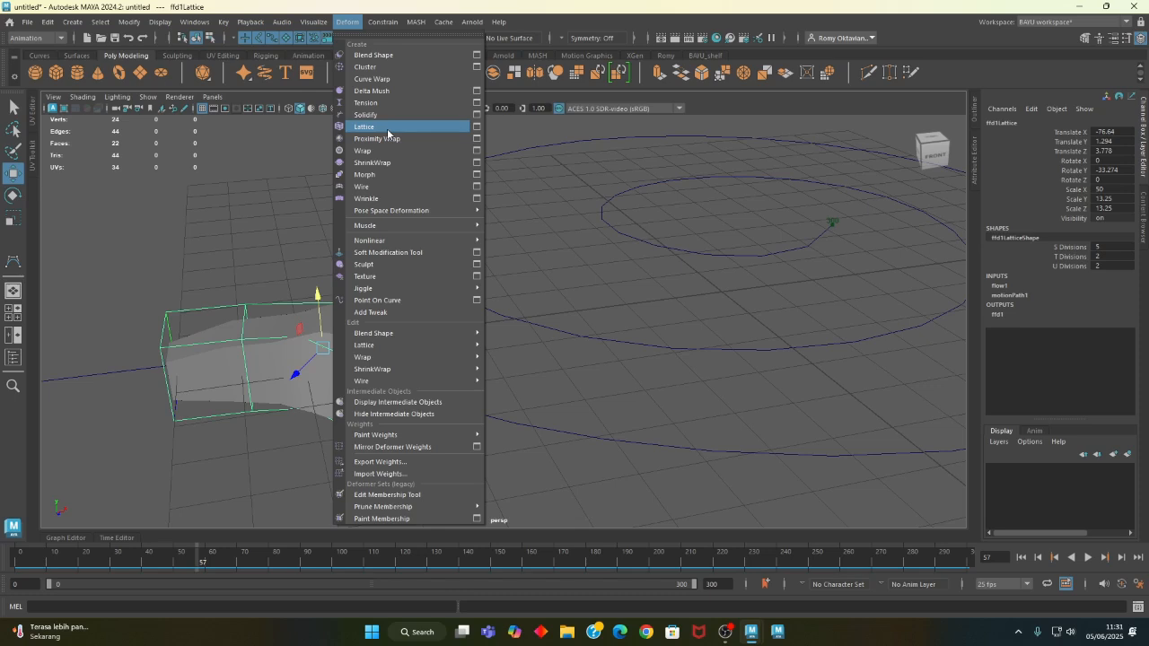
pyautogui.click(547, 25)
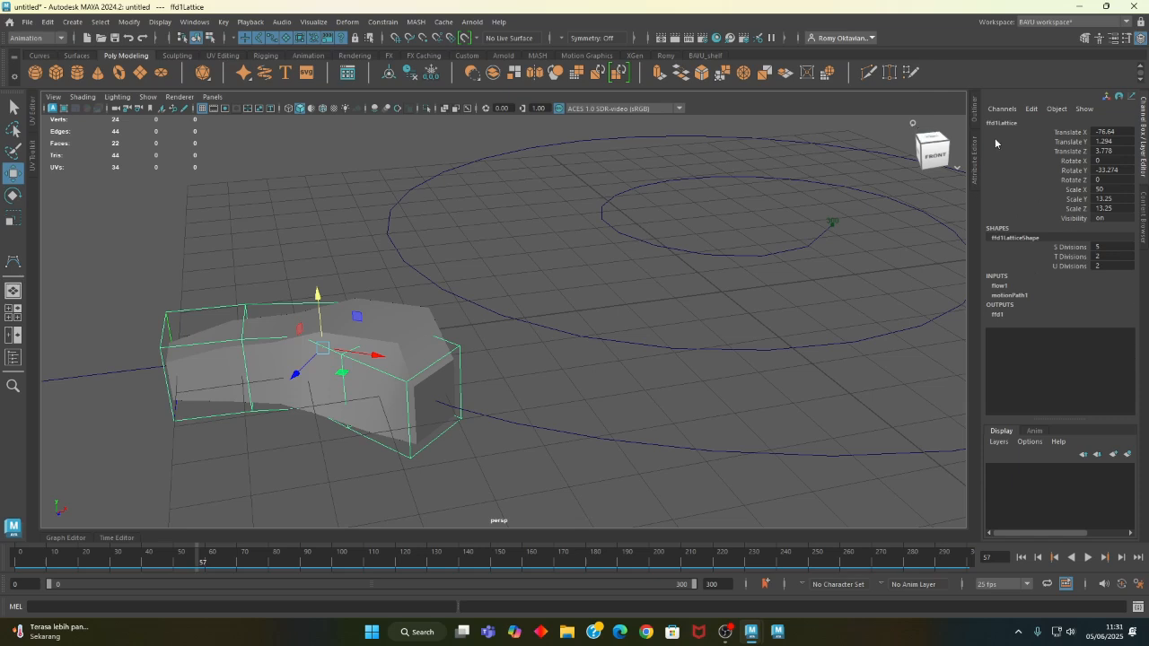
pyautogui.click(977, 164)
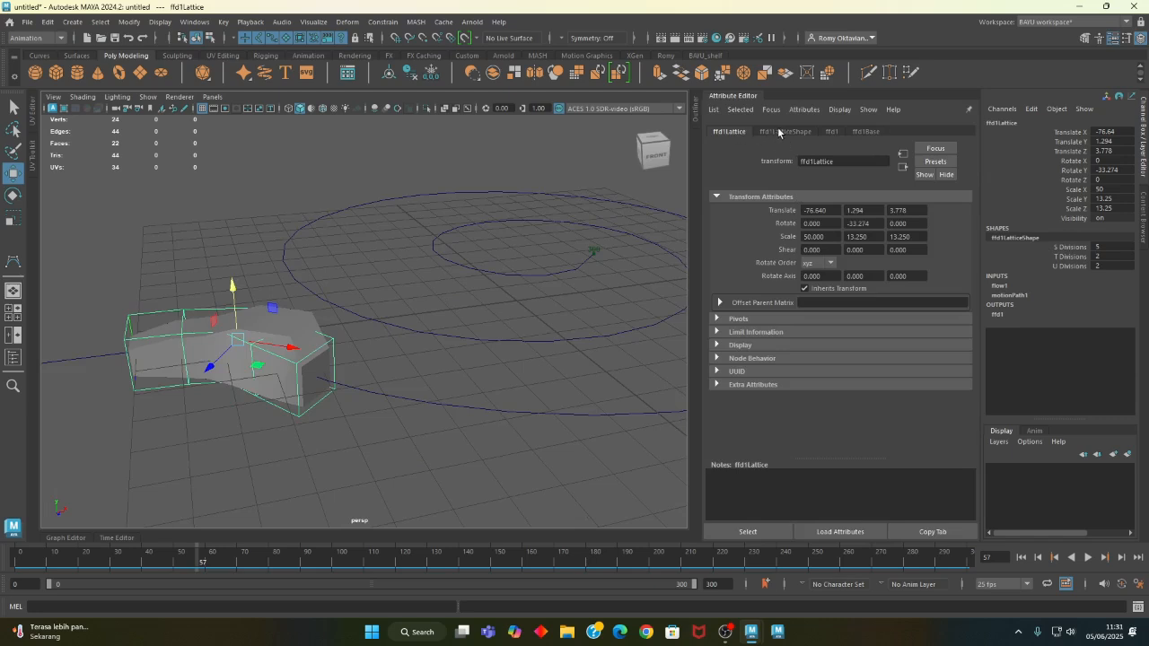
pyautogui.click(865, 132)
pyautogui.click(780, 132)
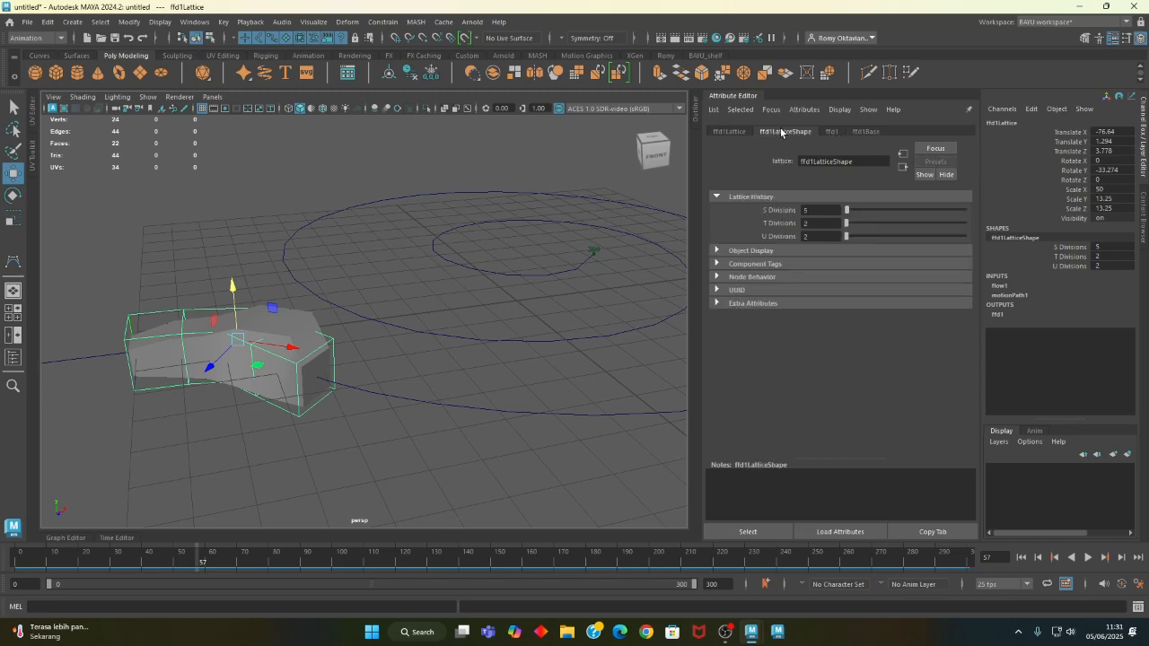
pyautogui.click(745, 96)
# - List the scene objects and select ffd1Lattice and ffd1Base in turn to compare the deformed lattice with its base
pyautogui.click(973, 119)
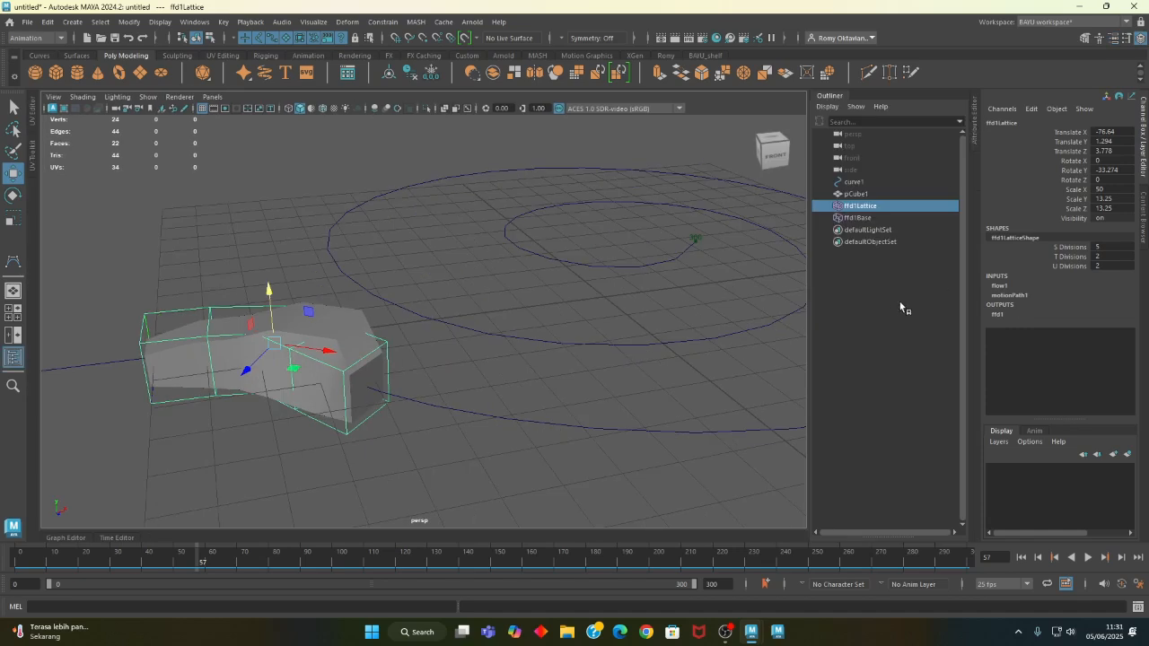
pyautogui.click(883, 257)
pyautogui.click(861, 209)
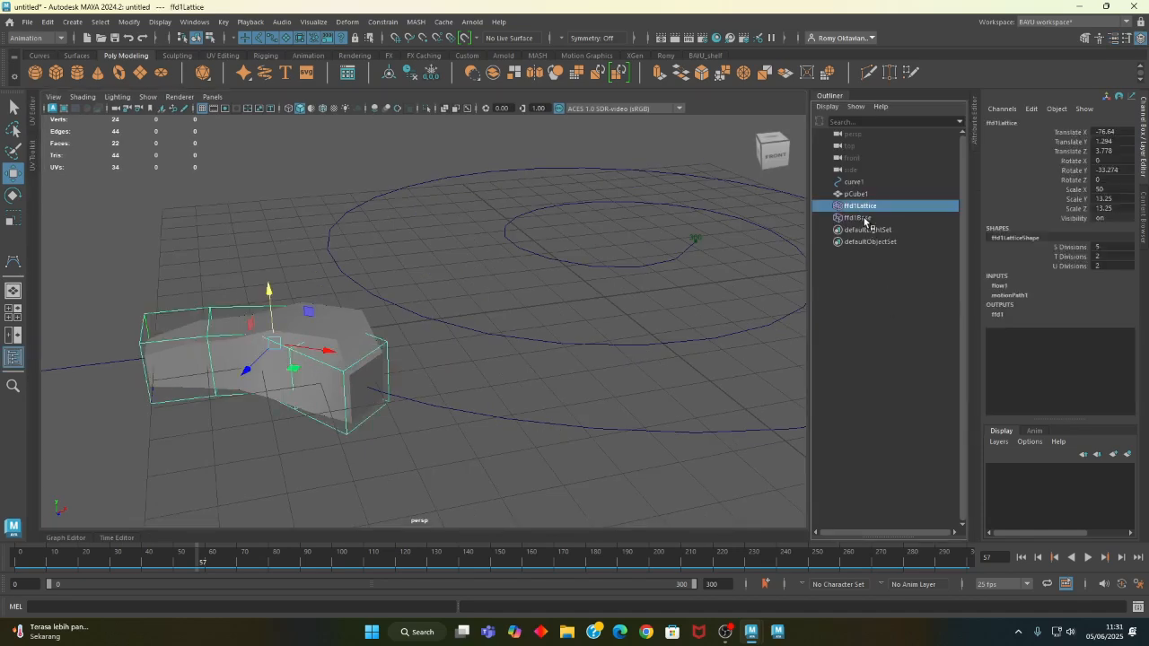
pyautogui.click(864, 220)
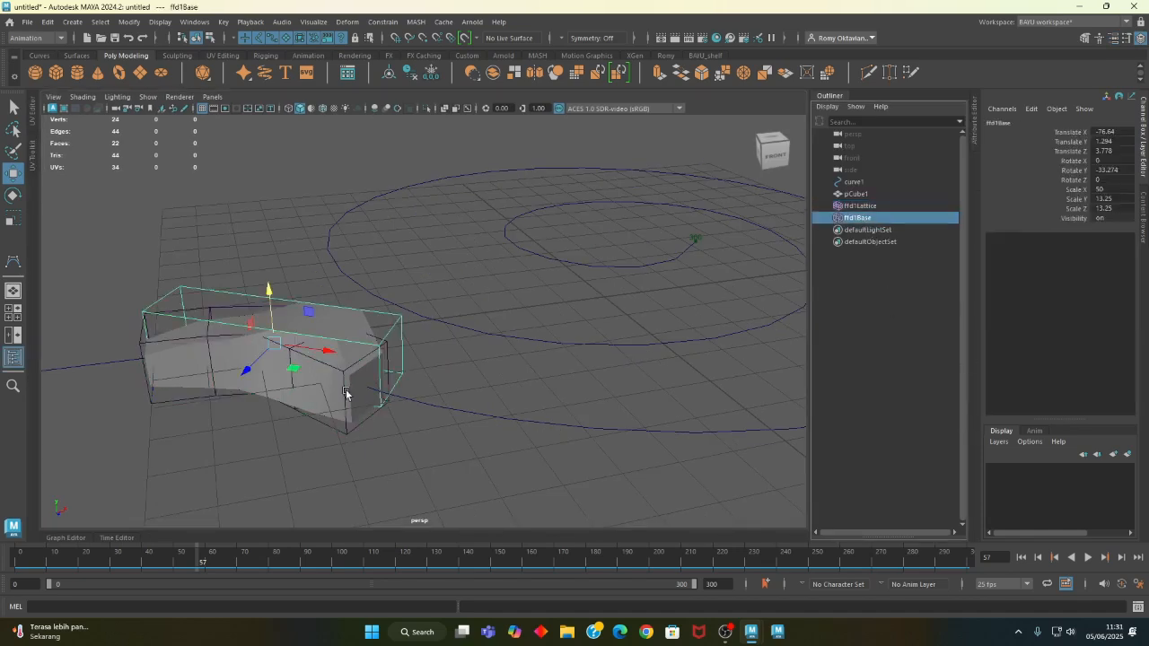
# - Scale the flow lattice's base, ffd1Base, up together in Y and Z to about 17.581
pyautogui.keyDown('alt'); pyautogui.moveTo(433, 437); pyautogui.dragTo(382, 429); pyautogui.keyUp('alt')
pyautogui.keyDown('alt'); pyautogui.moveTo(177, 407); pyautogui.dragTo(326, 394, button='right'); pyautogui.keyUp('alt')
pyautogui.keyDown('alt'); pyautogui.moveTo(326, 394); pyautogui.dragTo(399, 298); pyautogui.keyUp('alt')
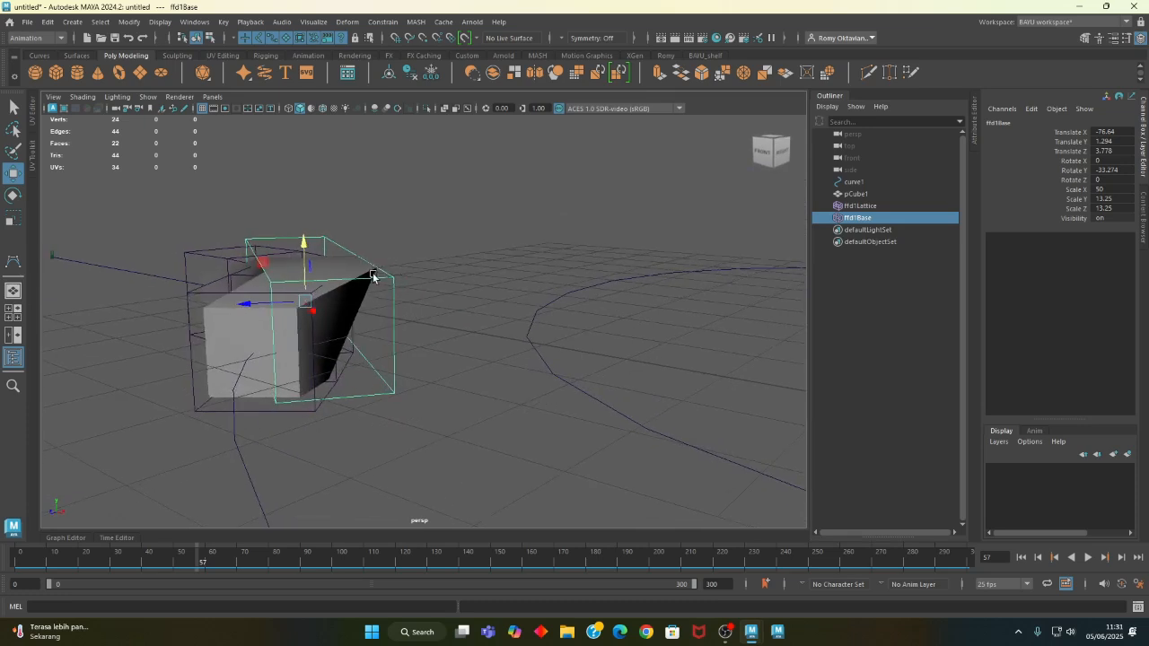
pyautogui.press('r')
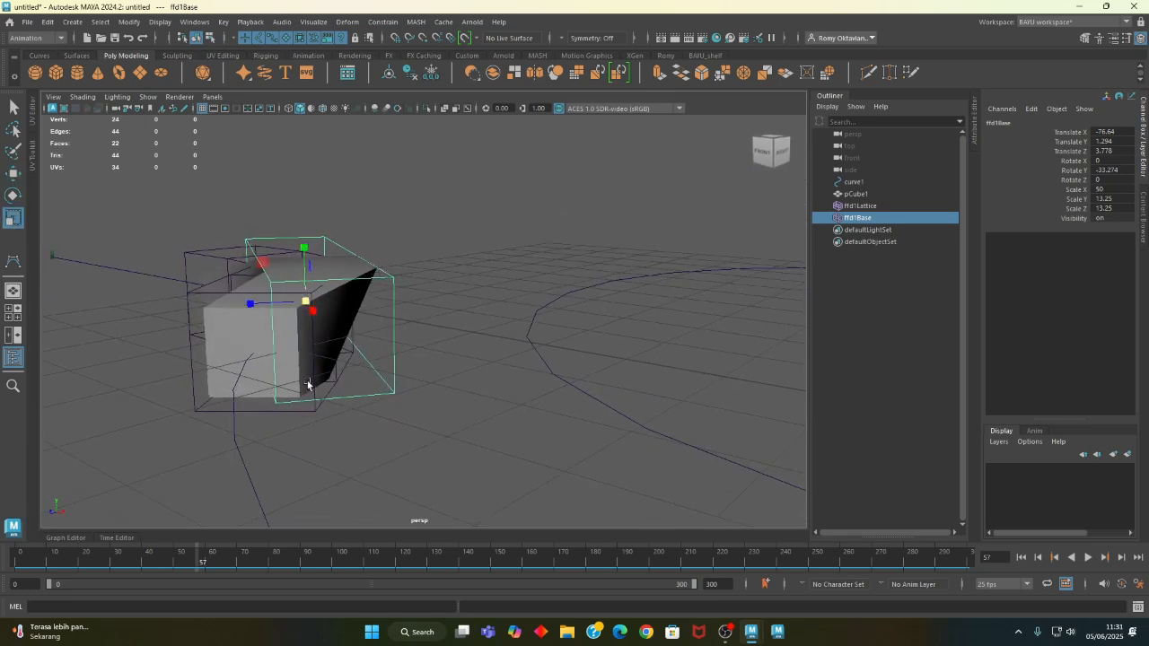
pyautogui.keyDown('alt'); pyautogui.moveTo(331, 349); pyautogui.dragTo(230, 312); pyautogui.keyUp('alt')
pyautogui.moveTo(251, 266); pyautogui.dragTo(239, 260)
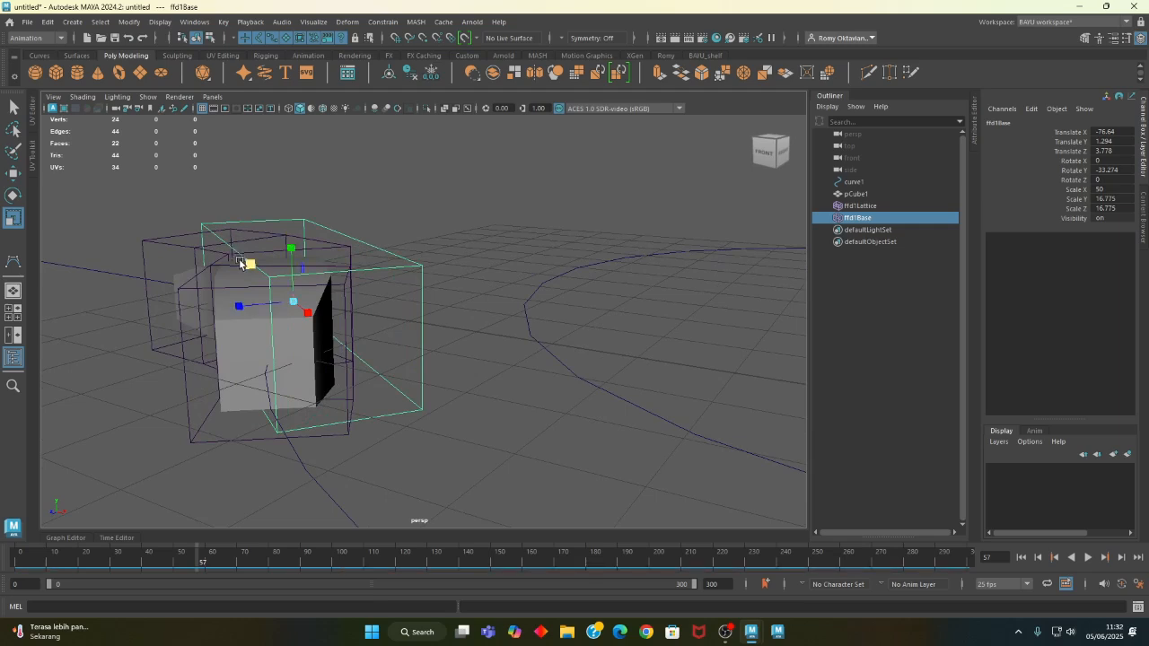
pyautogui.moveTo(240, 260); pyautogui.dragTo(252, 261)
pyautogui.keyDown('alt'); pyautogui.moveTo(265, 363); pyautogui.dragTo(333, 418); pyautogui.keyUp('alt')
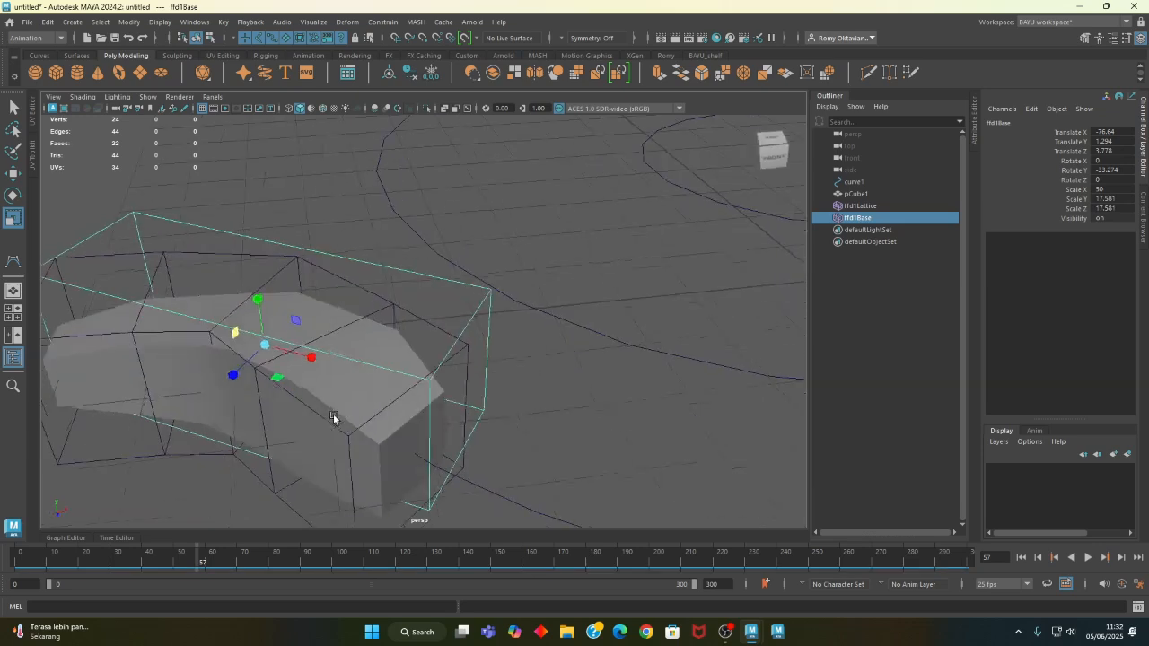
pyautogui.keyDown('alt'); pyautogui.moveTo(333, 419); pyautogui.dragTo(174, 411, button='right'); pyautogui.keyUp('alt')
pyautogui.keyDown('alt'); pyautogui.moveTo(401, 426); pyautogui.dragTo(416, 421, button='middle'); pyautogui.keyUp('alt')
pyautogui.keyDown('alt'); pyautogui.moveTo(416, 421); pyautogui.dragTo(422, 439); pyautogui.keyUp('alt')
pyautogui.keyDown('alt'); pyautogui.moveTo(417, 378); pyautogui.dragTo(368, 362); pyautogui.keyUp('alt')
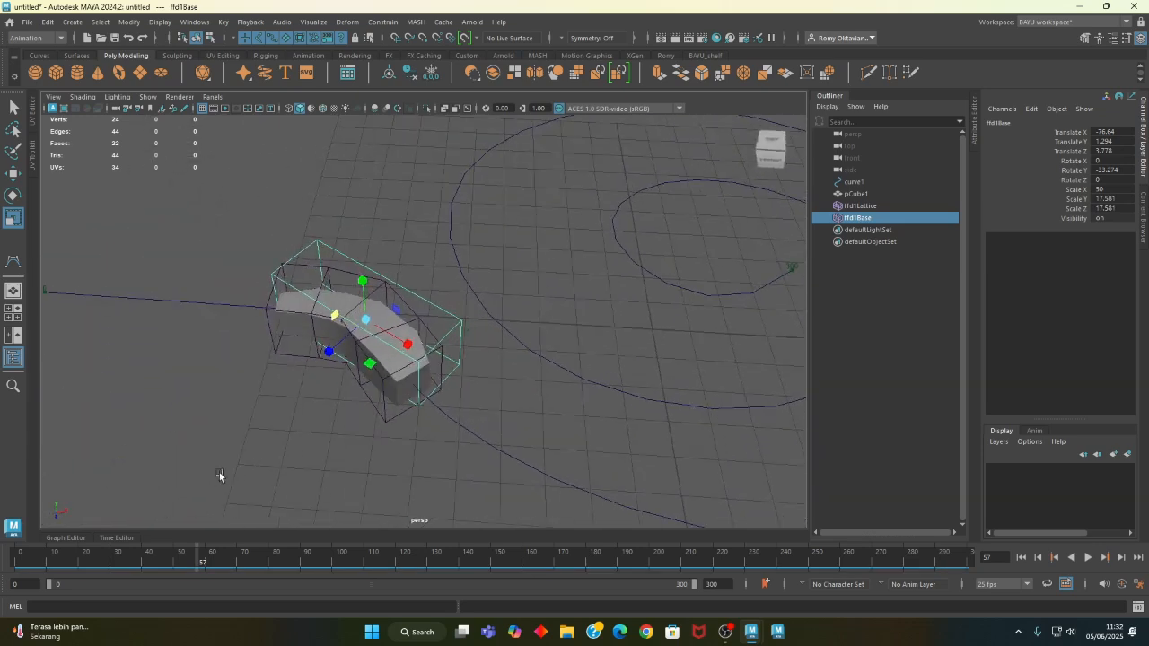
# - Scrub through the animation to about frame 145 and back to frame 36 to check the block's bending along the spiral
pyautogui.moveTo(40, 567); pyautogui.dragTo(484, 517)
pyautogui.scroll(-1, 599, 397)
pyautogui.keyDown('alt'); pyautogui.moveTo(599, 397); pyautogui.dragTo(467, 387, button='right'); pyautogui.keyUp('alt')
pyautogui.keyDown('alt'); pyautogui.moveTo(467, 386); pyautogui.dragTo(369, 422, button='middle'); pyautogui.keyUp('alt')
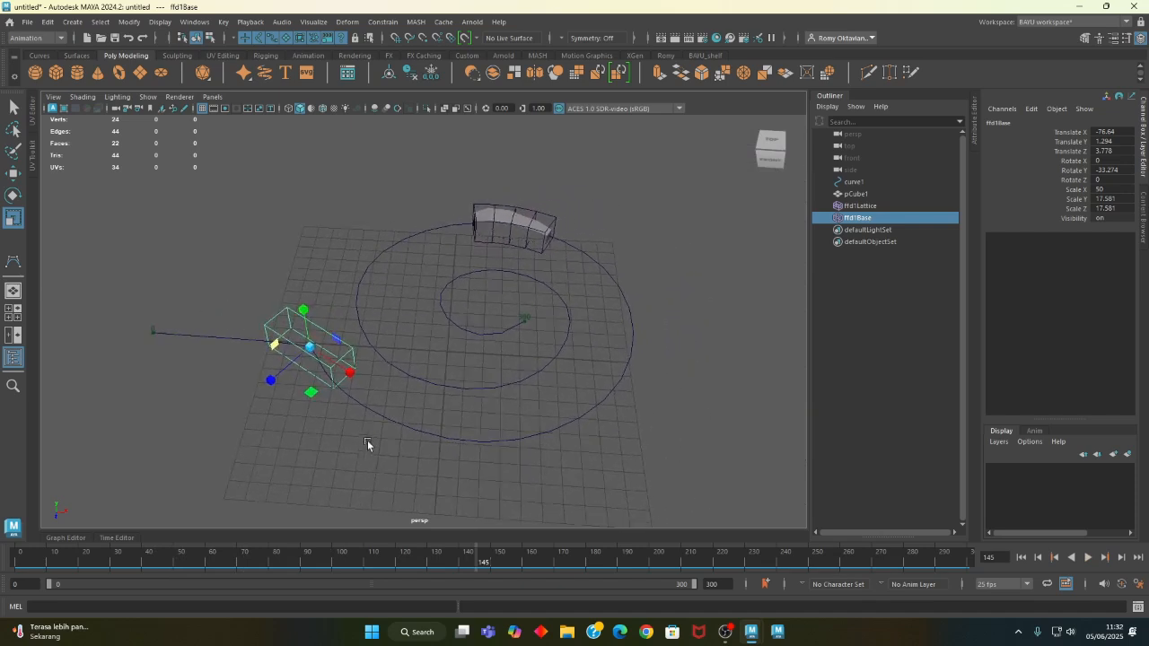
pyautogui.moveTo(477, 557); pyautogui.dragTo(128, 432)
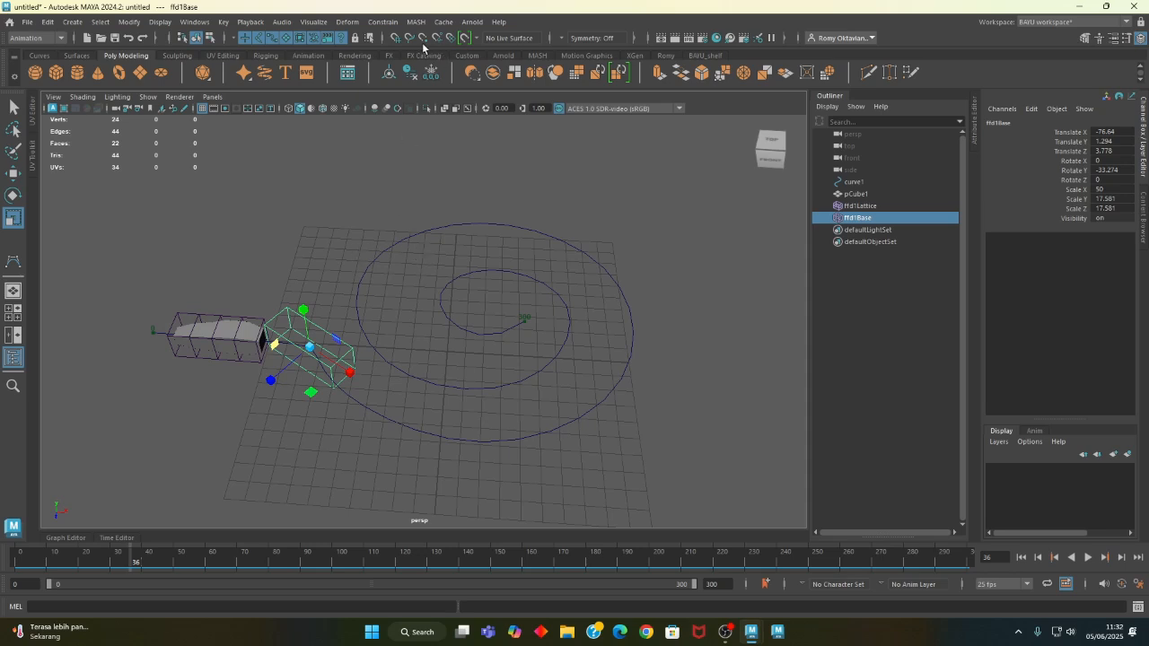
pyautogui.click(375, 24)
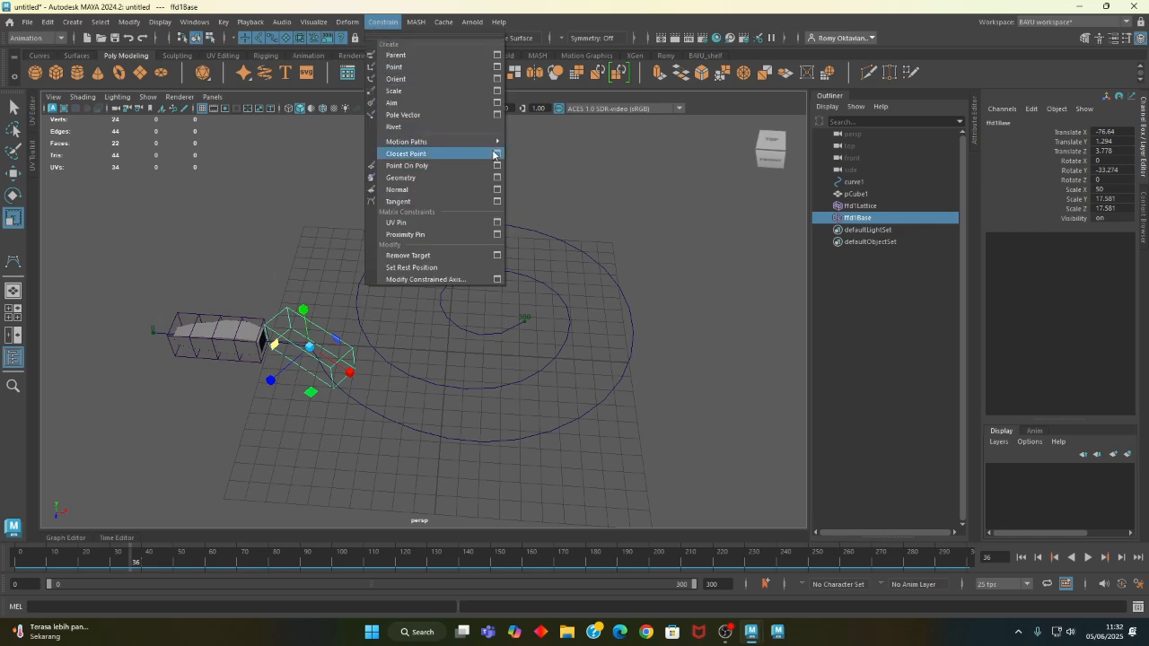
pyautogui.moveTo(484, 142)
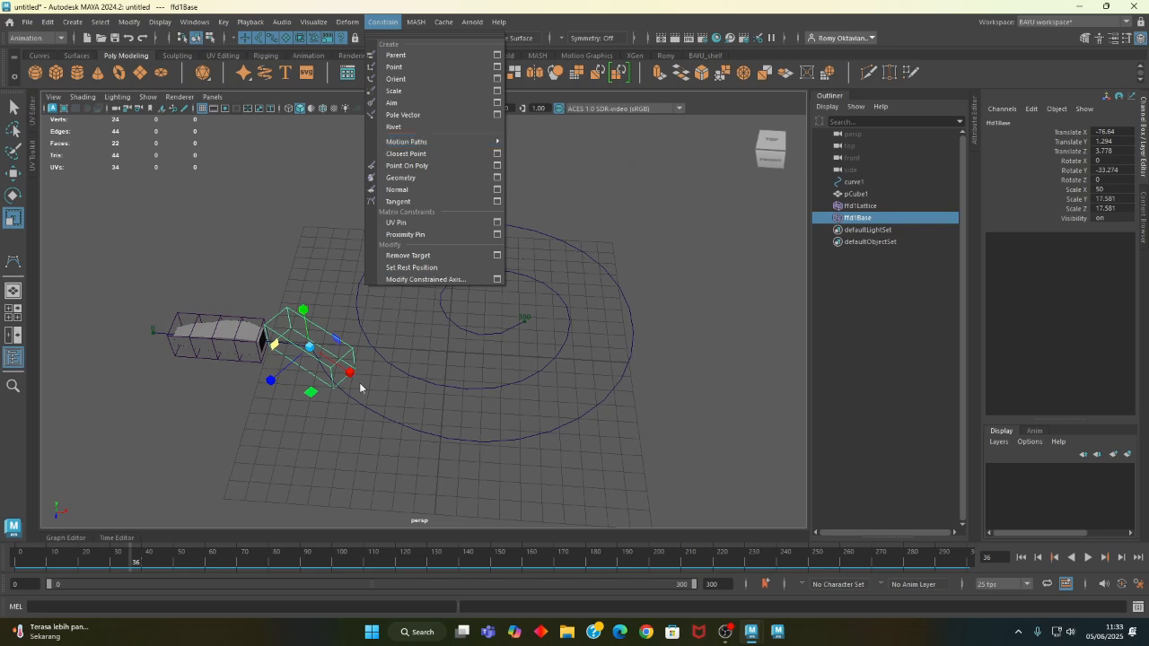
# - Play the animation from the first frame and stop at frame 54, with the block on the first bend
pyautogui.keyDown('alt'); pyautogui.moveTo(230, 413); pyautogui.dragTo(370, 501); pyautogui.keyUp('alt')
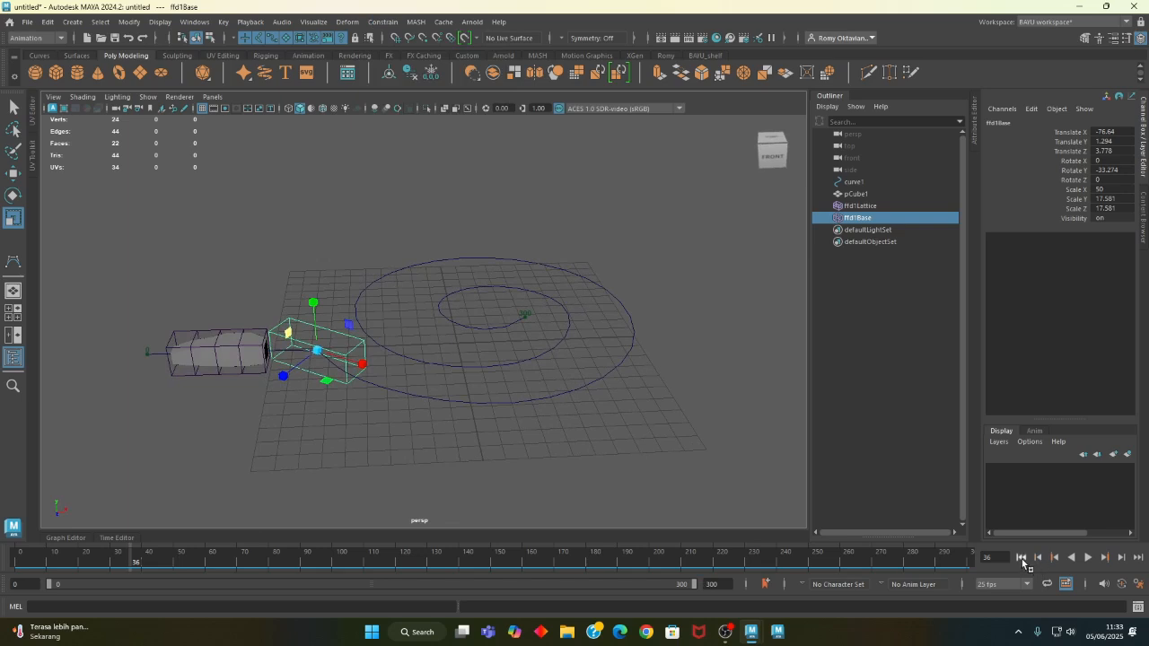
pyautogui.click(1022, 559)
pyautogui.click(1088, 558)
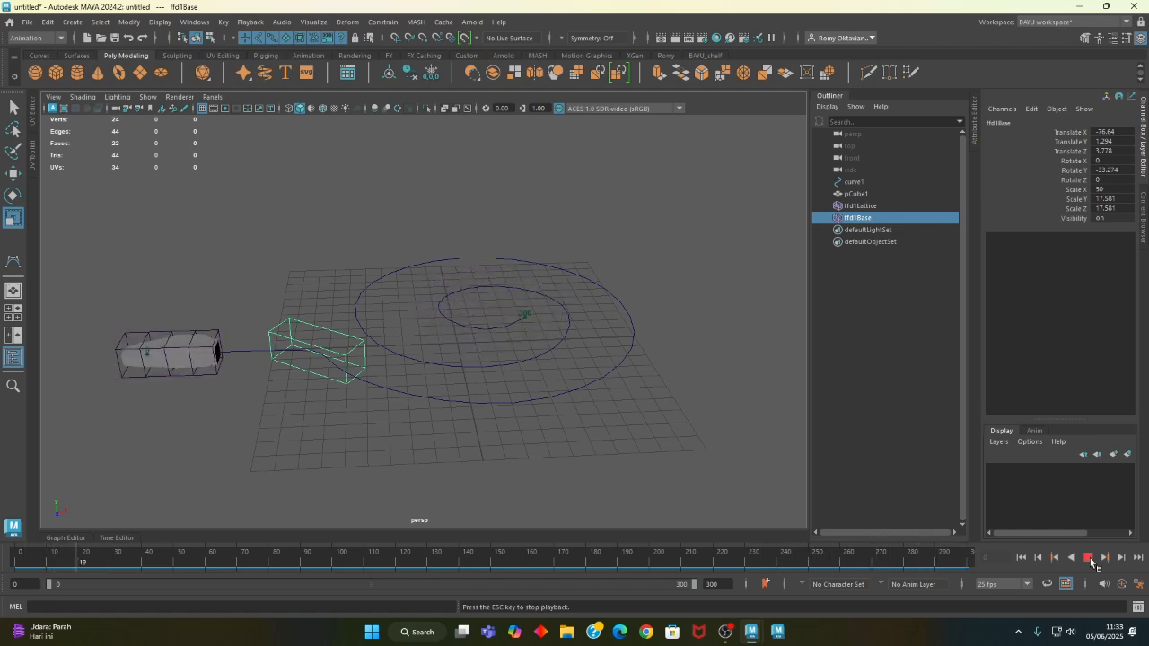
pyautogui.click(1089, 557)
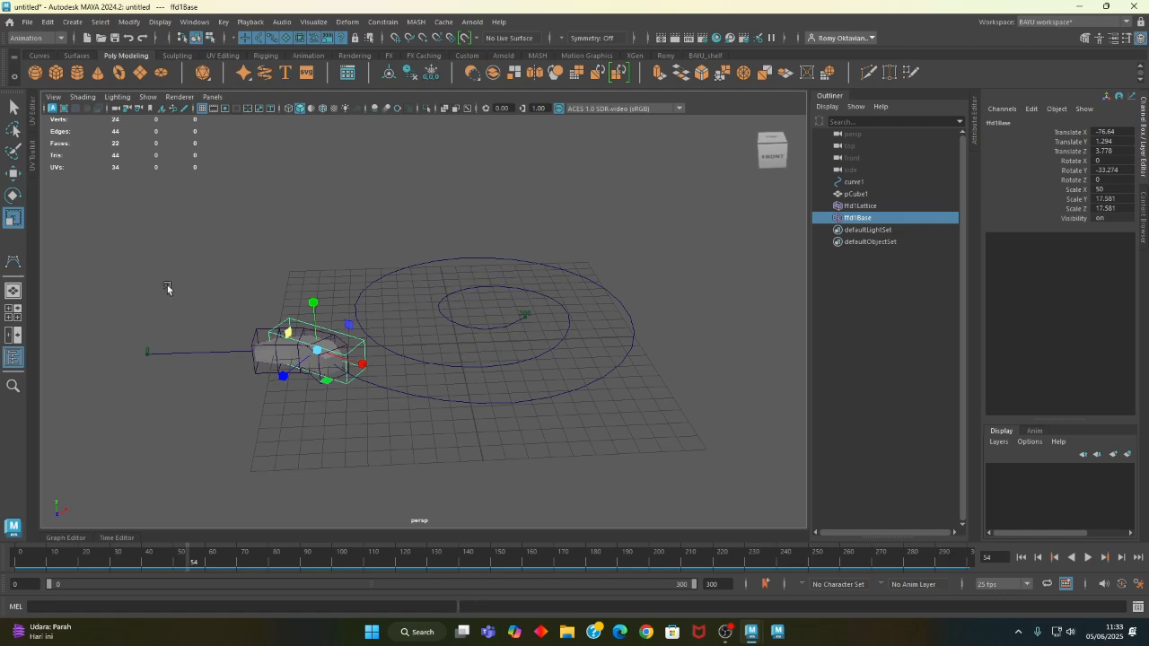
# - Switch to the Modeling menu set and try a Smooth Proxy on the block pCube1
pyautogui.click(316, 429)
pyautogui.click(267, 354)
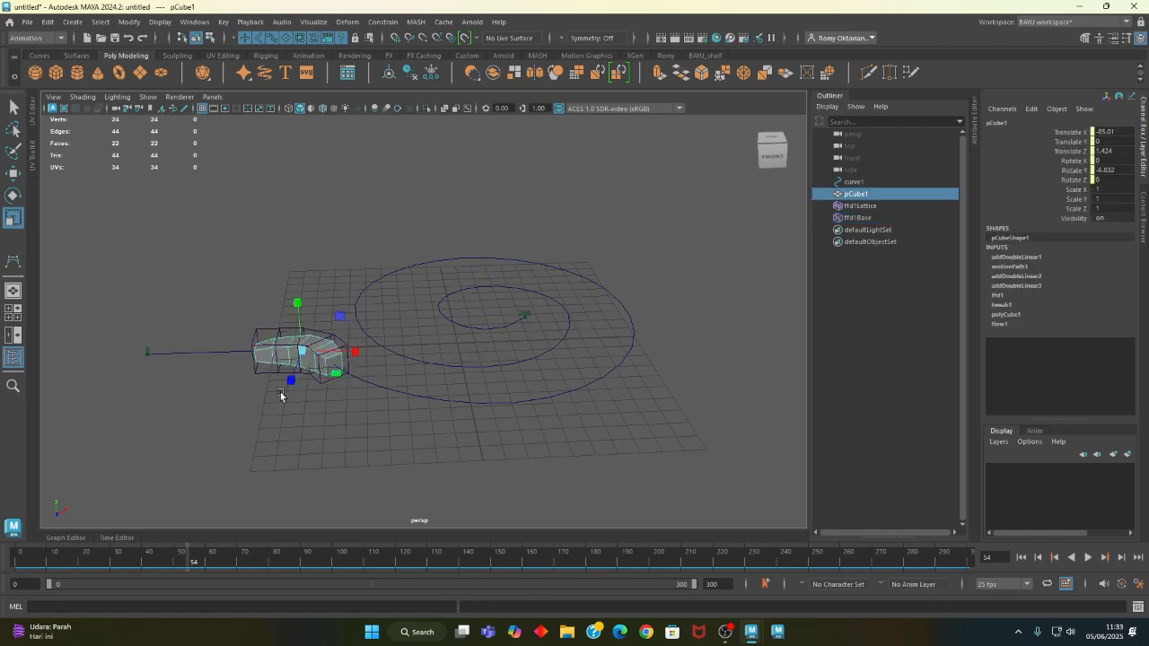
pyautogui.keyDown('alt'); pyautogui.moveTo(283, 395); pyautogui.dragTo(285, 431); pyautogui.keyUp('alt')
pyautogui.keyDown('alt'); pyautogui.moveTo(351, 417); pyautogui.dragTo(368, 372, button='middle'); pyautogui.keyUp('alt')
pyautogui.keyDown('alt'); pyautogui.moveTo(369, 372); pyautogui.dragTo(449, 398, button='right'); pyautogui.keyUp('alt')
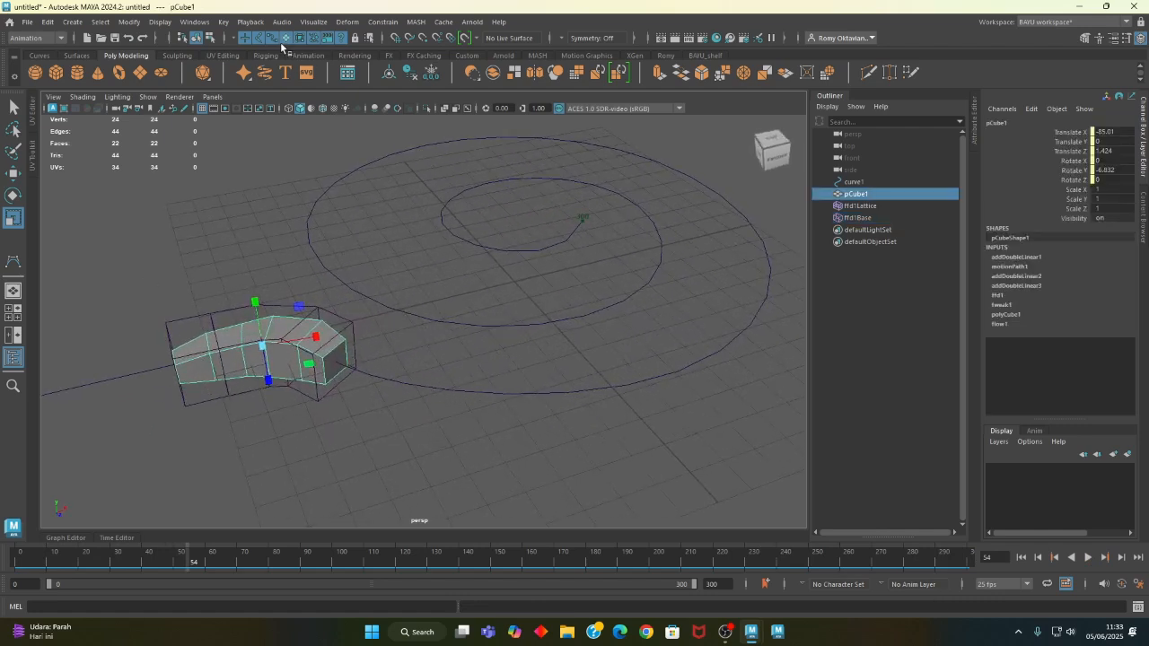
pyautogui.click(36, 38)
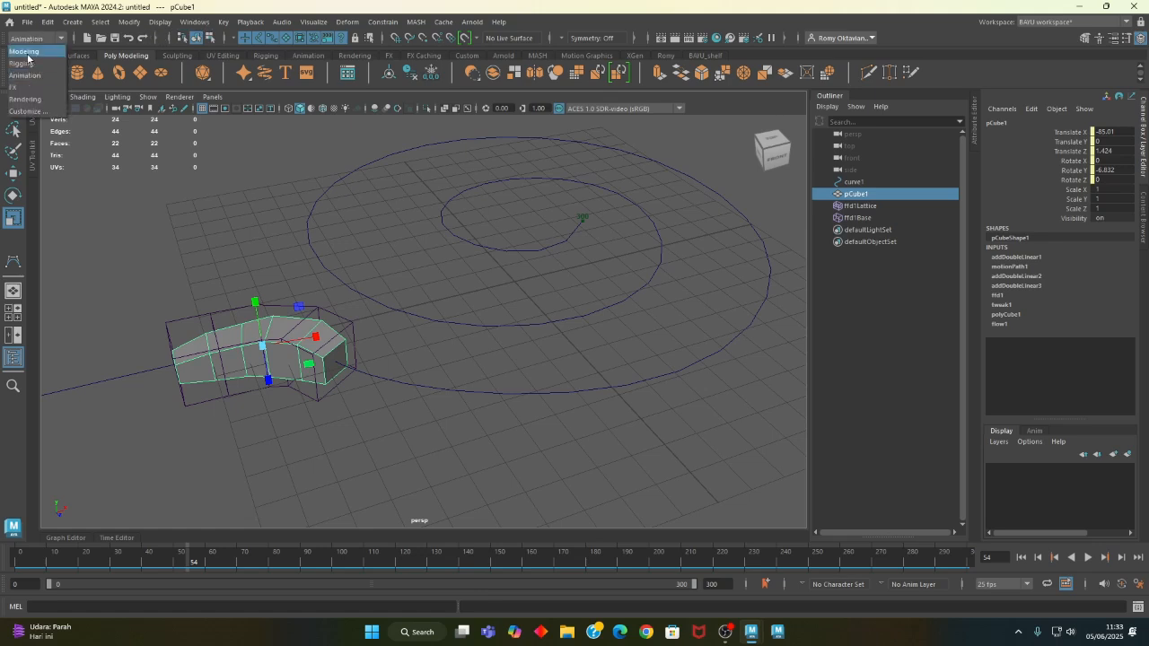
pyautogui.click(36, 50)
pyautogui.click(231, 23)
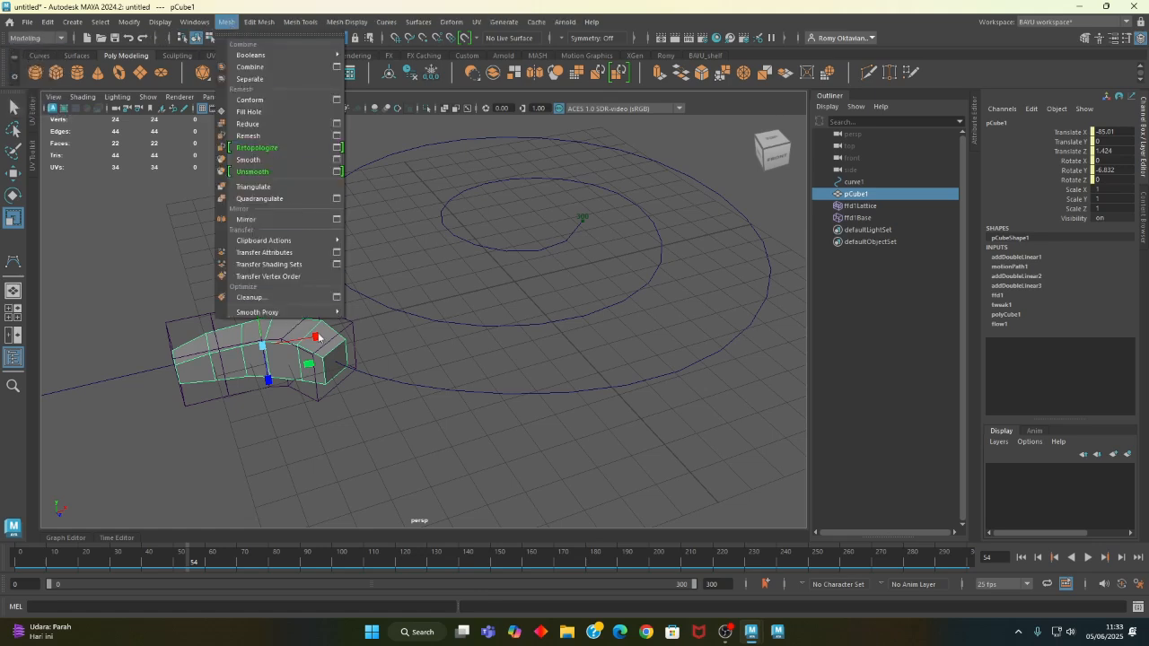
pyautogui.moveTo(320, 312)
pyautogui.click(400, 312)
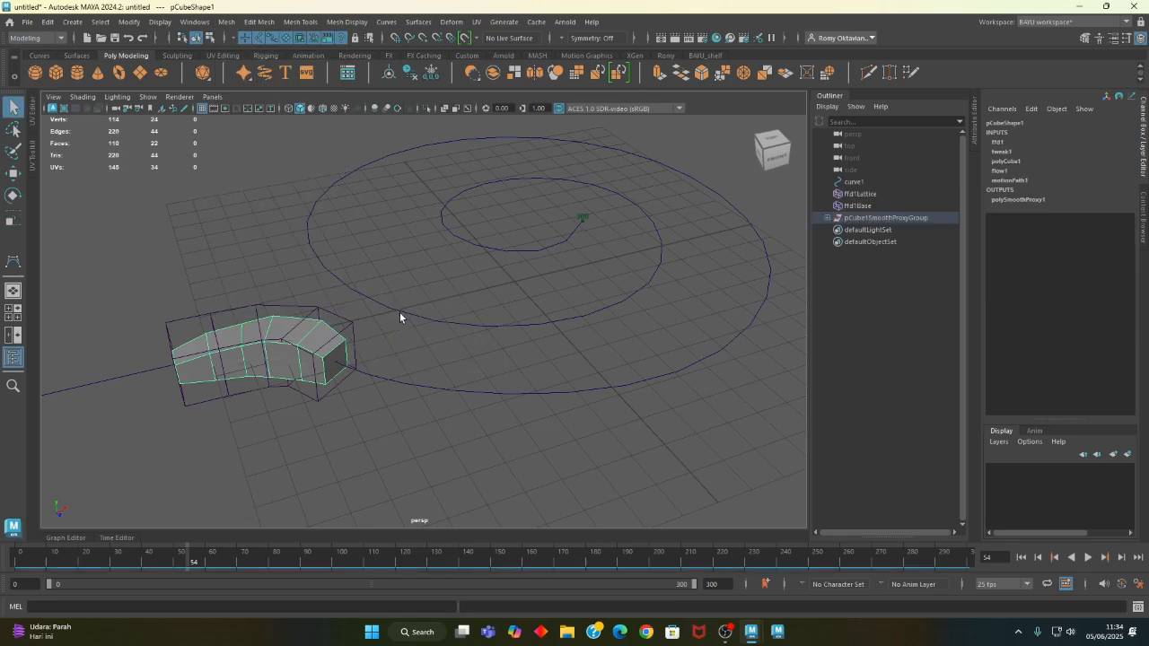
# - Show the scene in wireframe and set the smooth proxy mesh's Exponential Level to 2
pyautogui.keyDown('alt'); pyautogui.moveTo(307, 441); pyautogui.dragTo(331, 438, button='middle'); pyautogui.keyUp('alt')
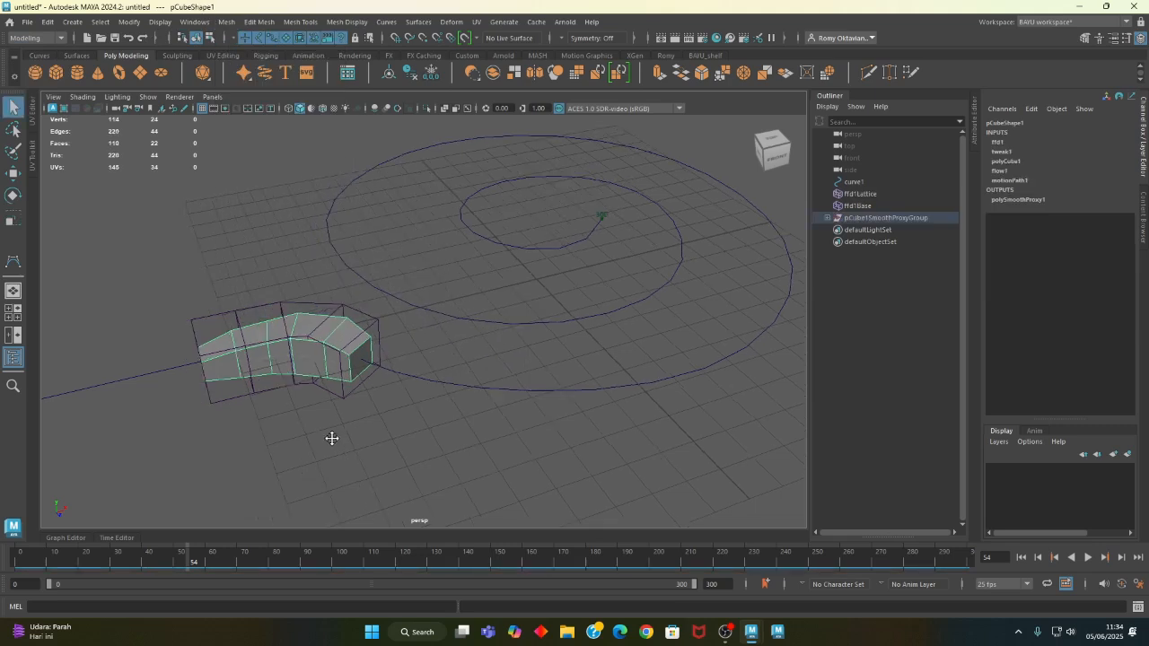
pyautogui.press('4')
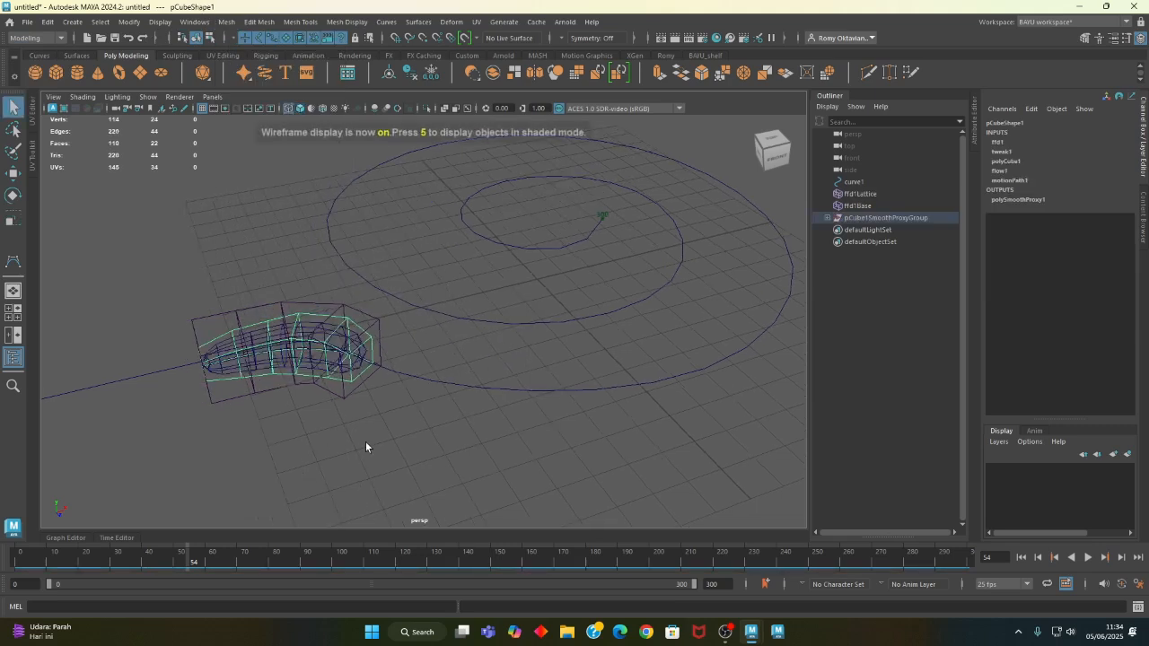
pyautogui.click(356, 371)
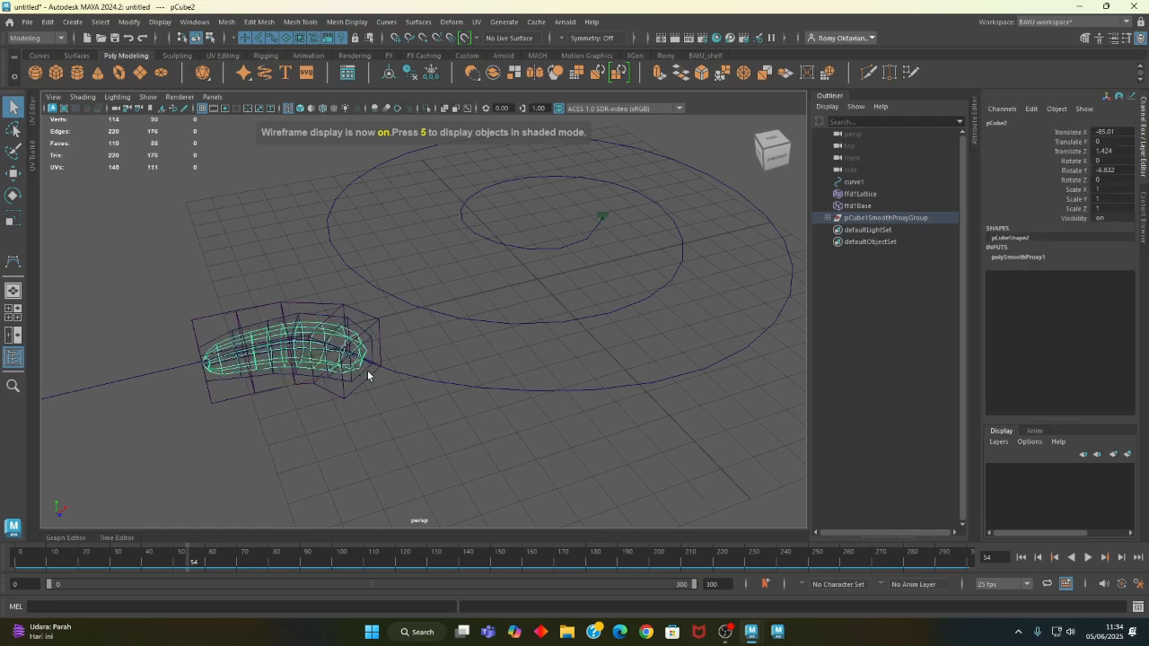
pyautogui.click(1041, 257)
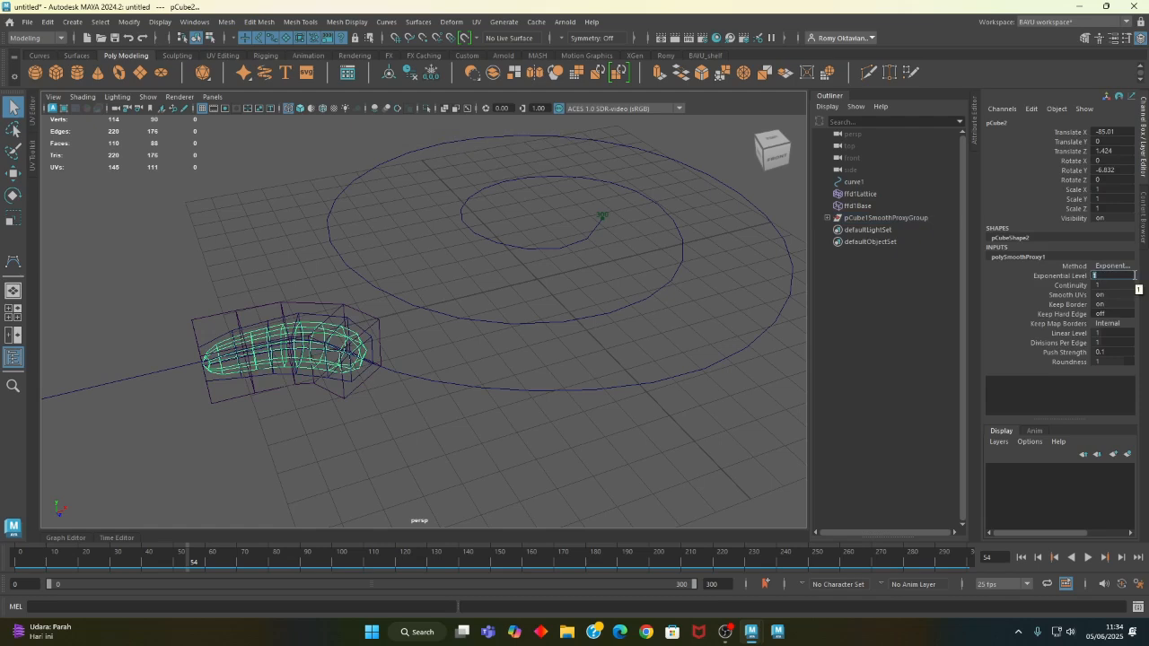
pyautogui.write('2')
pyautogui.press('Return')
pyautogui.keyDown('alt'); pyautogui.moveTo(654, 390); pyautogui.dragTo(454, 392); pyautogui.keyUp('alt')
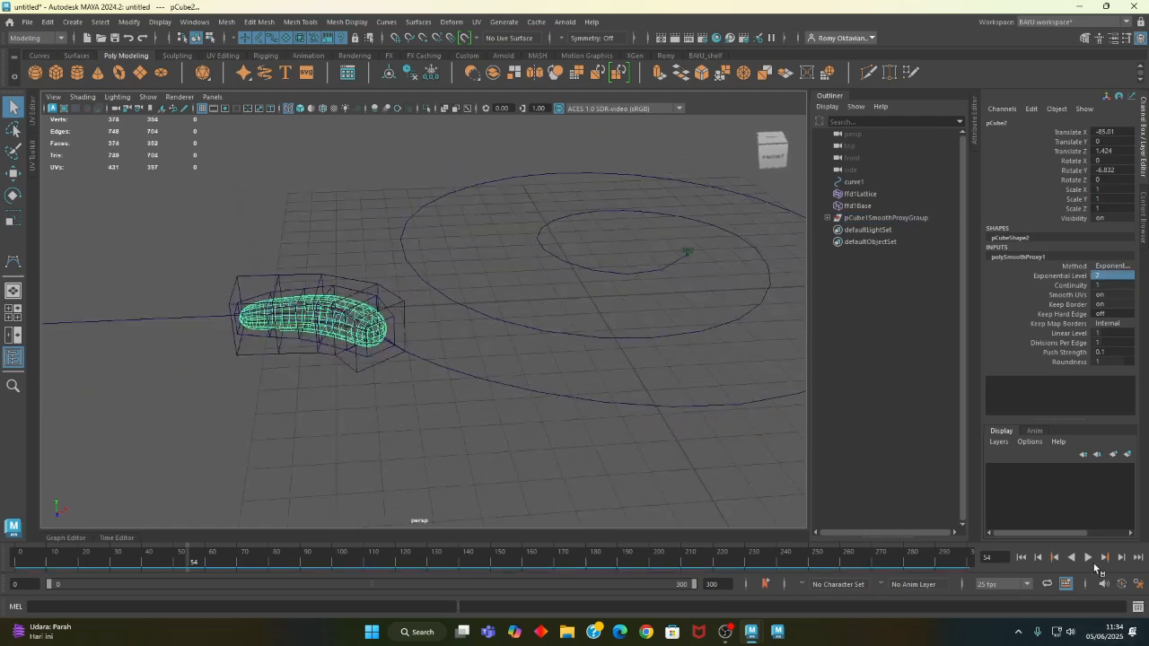
# - Play the animation to test the smooth proxy mesh, stop at frame 283, and delete that mesh
pyautogui.click(1089, 558)
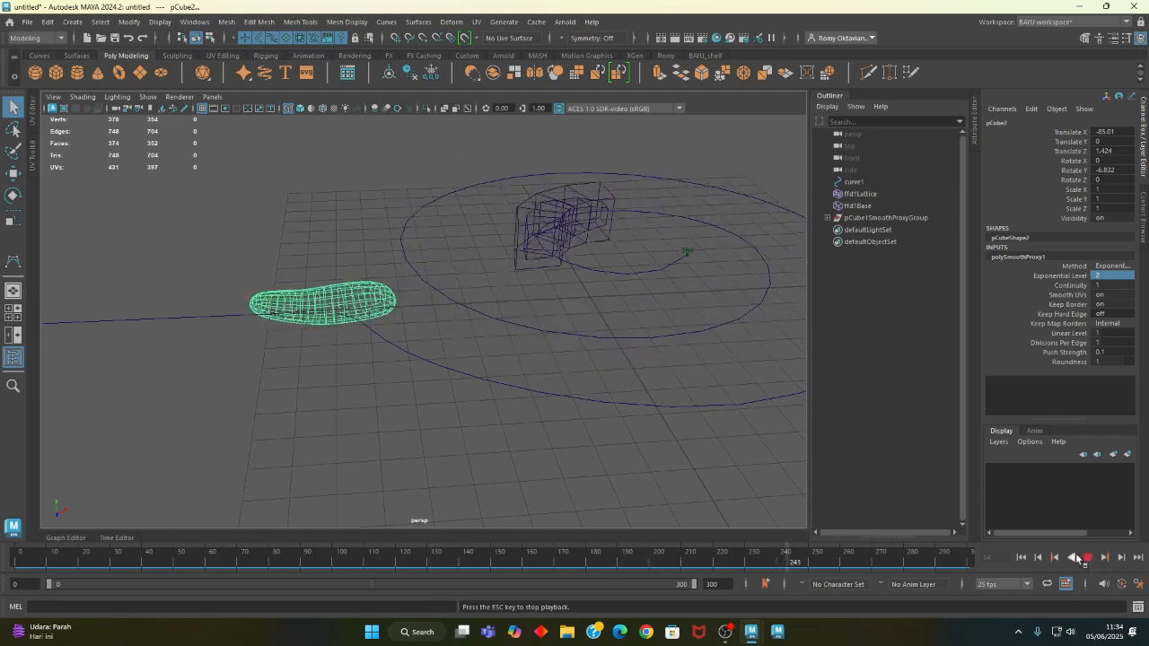
pyautogui.click(1088, 557)
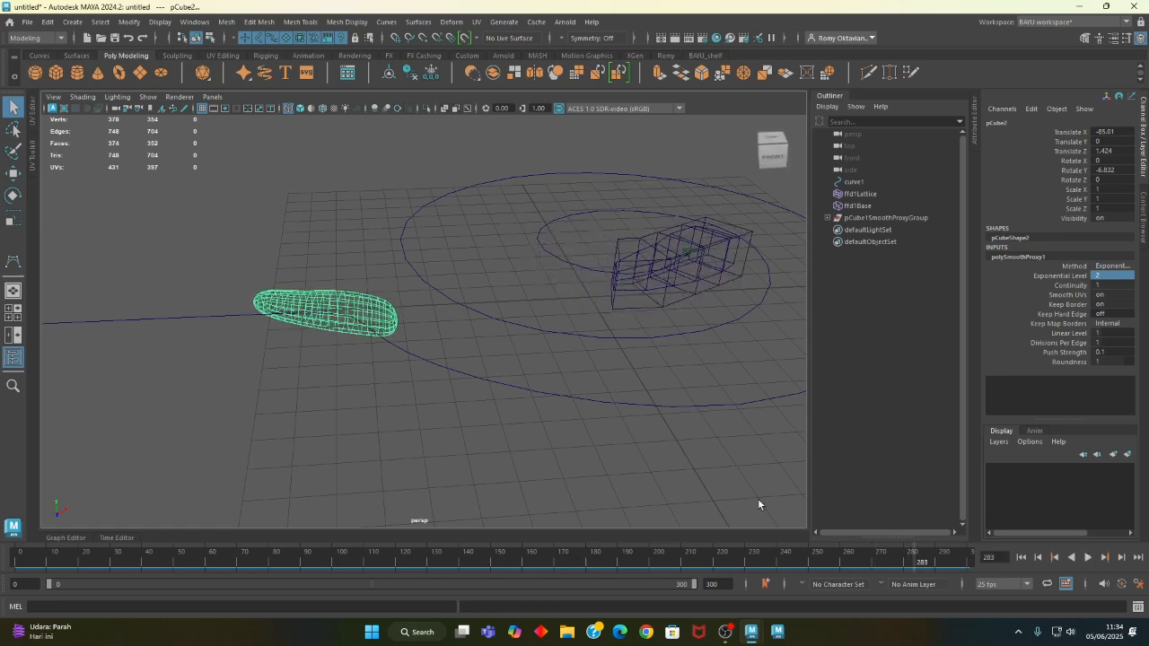
pyautogui.press('Delete')
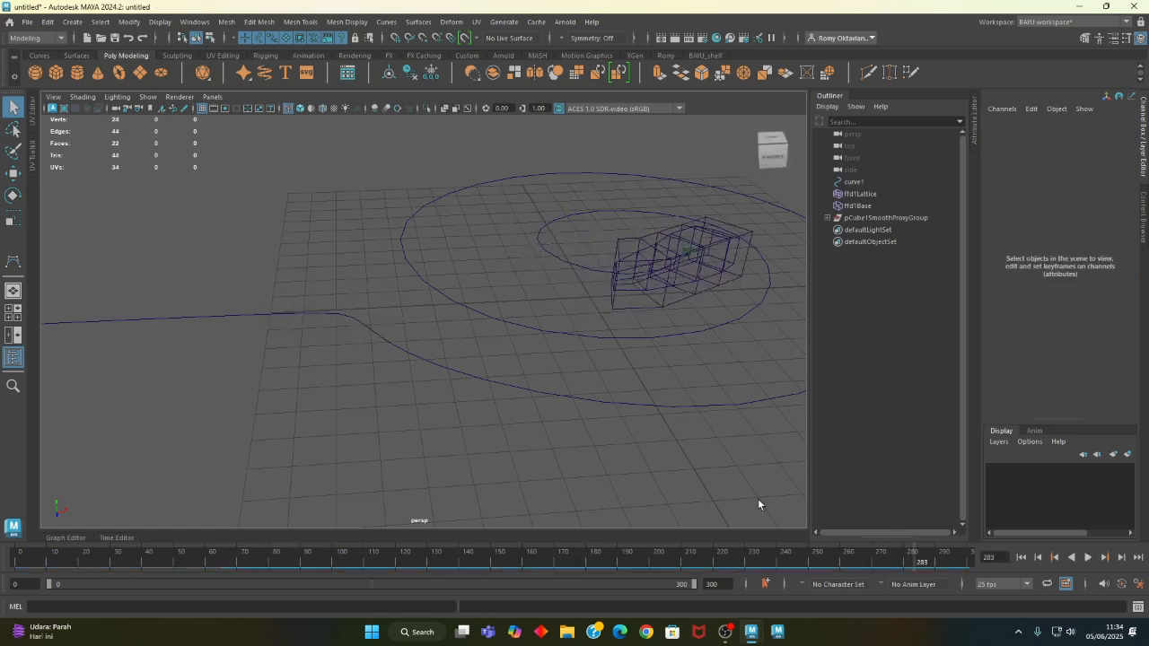
# - Replay the animation from the first frame to check the original block on the path, stopping at frame 51
pyautogui.click(1022, 557)
pyautogui.click(1088, 557)
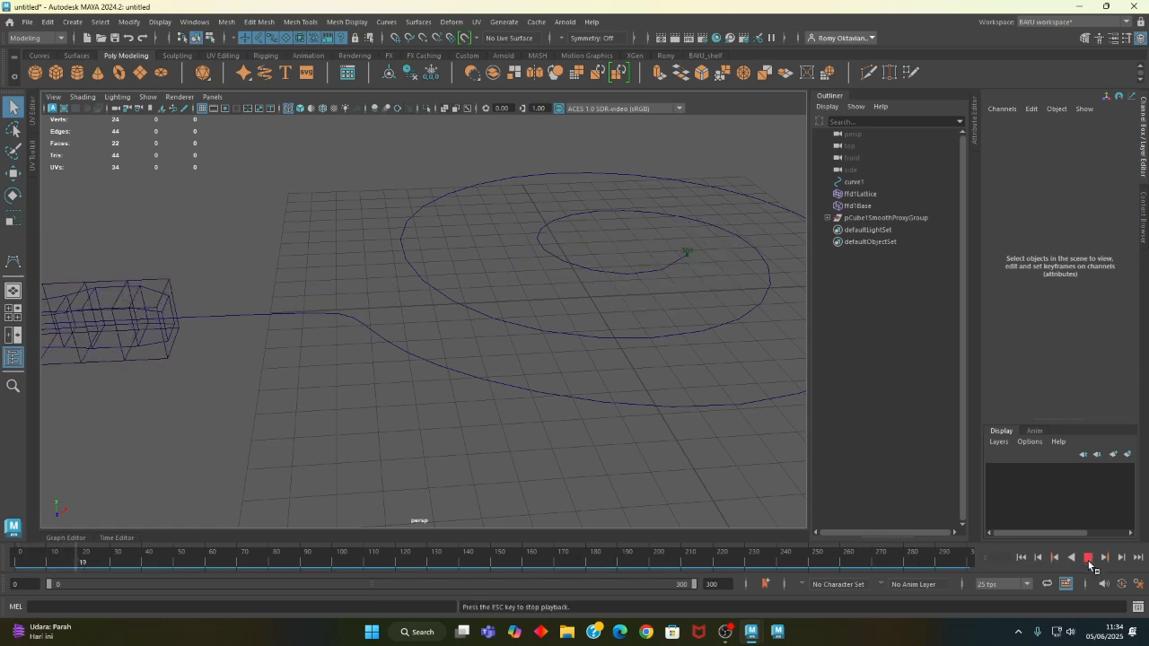
pyautogui.press('Escape')
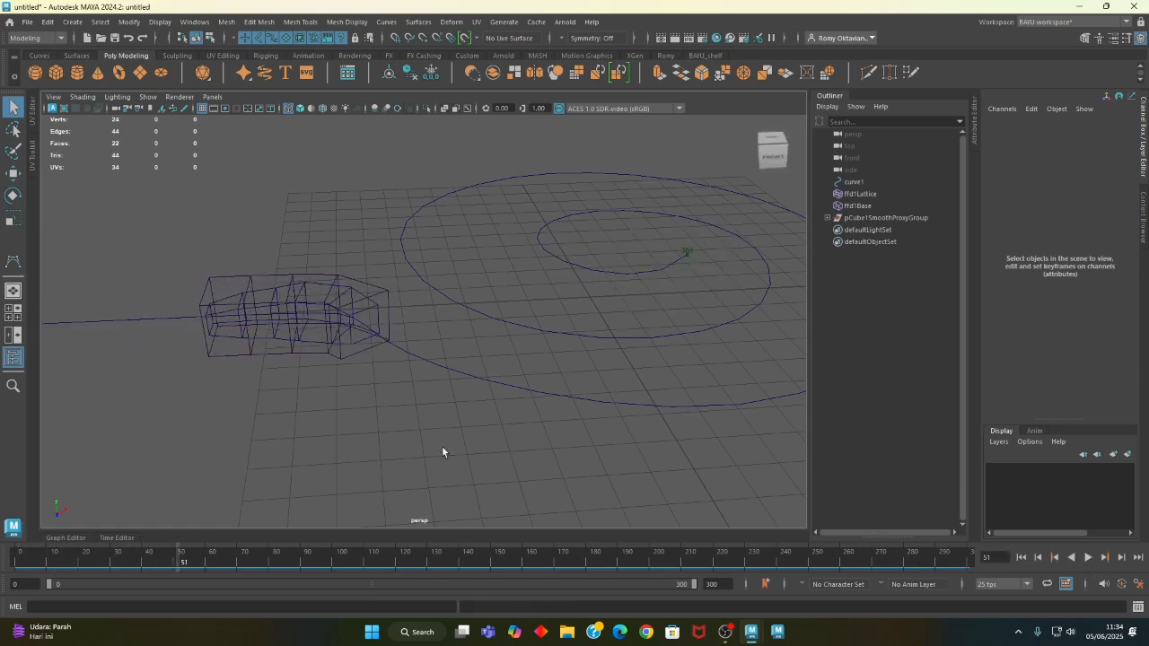
# - Apply Smooth to the original block pCube1 with 2 divisions
pyautogui.click(363, 338)
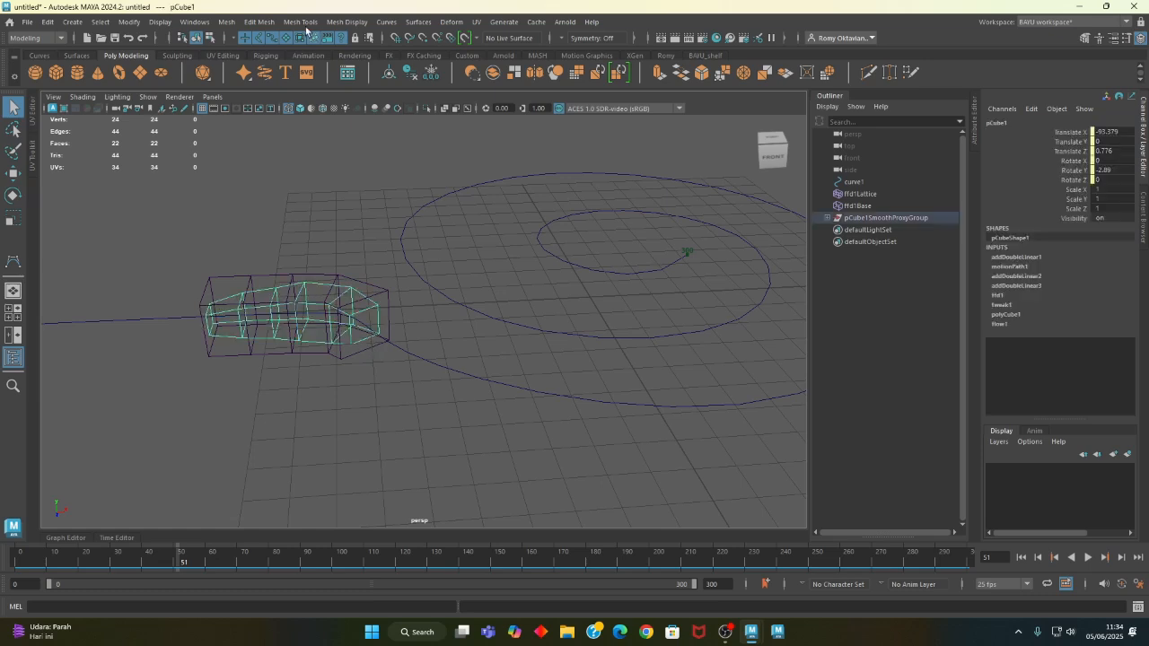
pyautogui.click(226, 21)
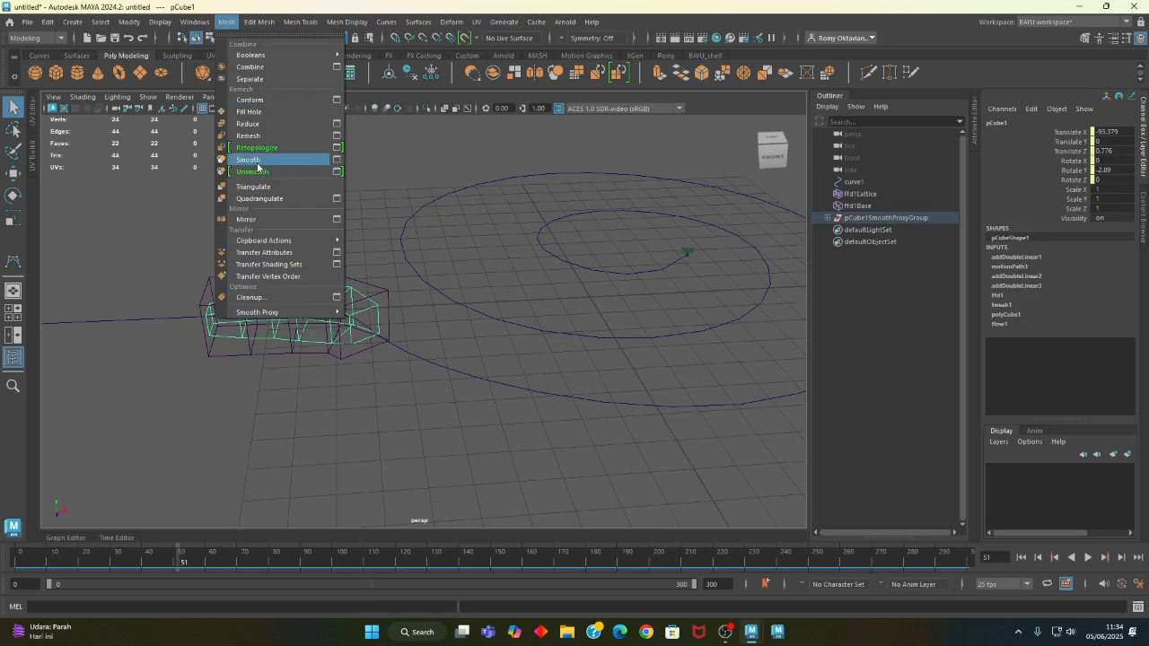
pyautogui.click(255, 160)
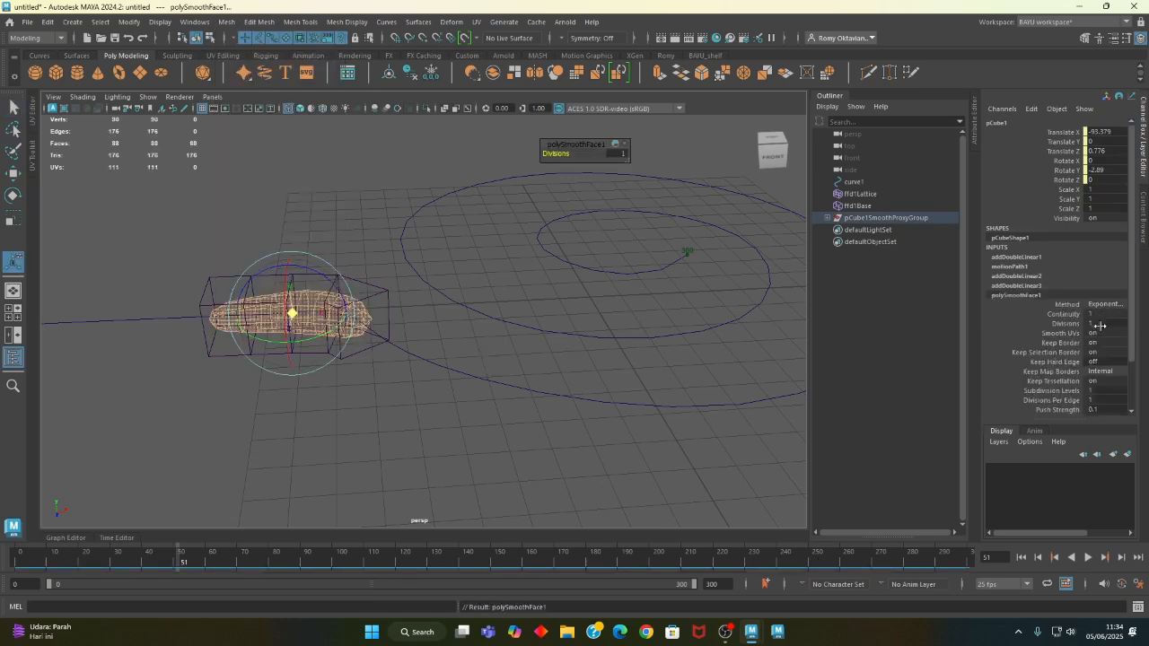
pyautogui.press('Return')
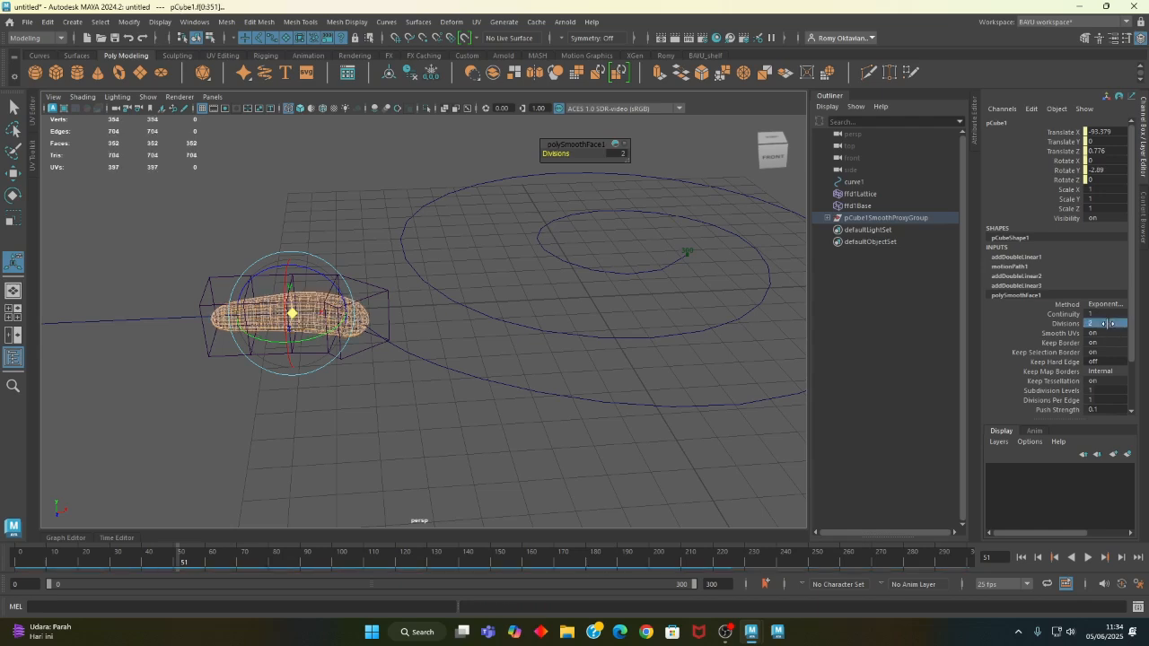
# - Play the animation from the first frame to check the smoothed block along the spiral, stopping at frame 256
pyautogui.click(1024, 558)
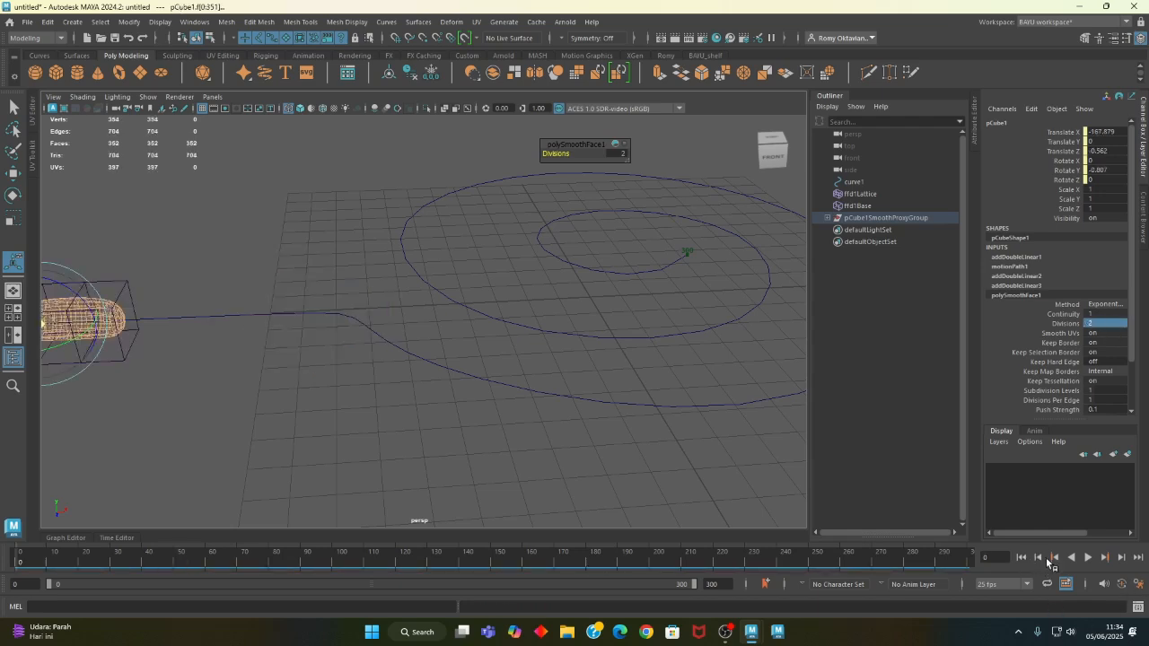
pyautogui.click(1089, 558)
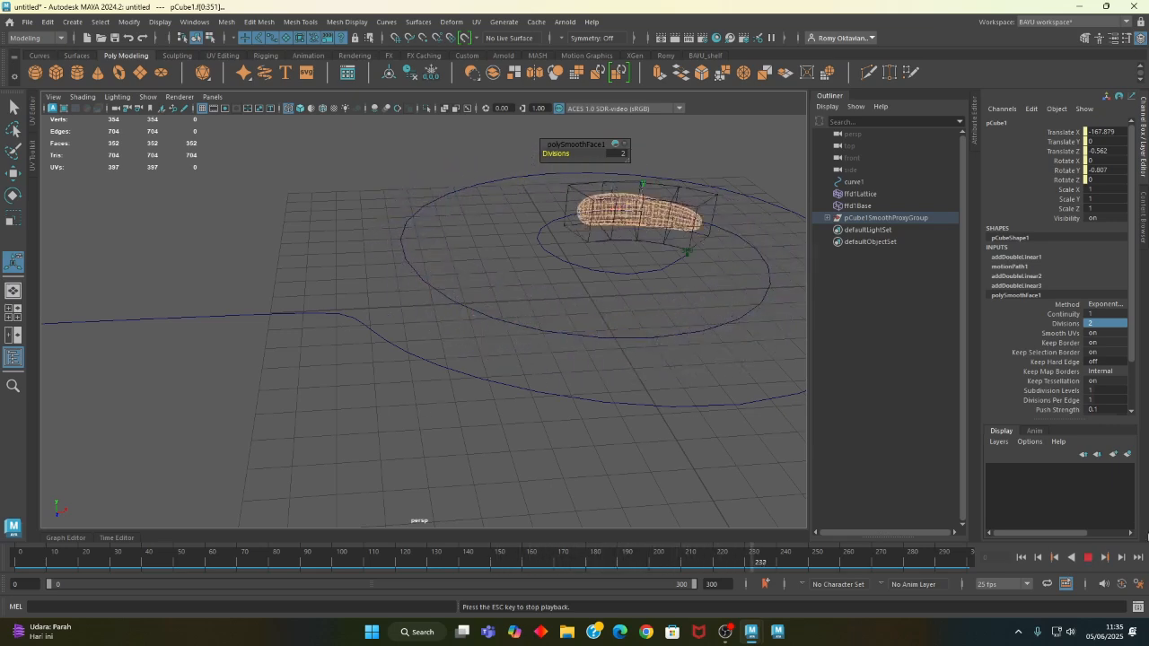
pyautogui.click(1088, 558)
pyautogui.keyDown('alt'); pyautogui.moveTo(527, 409); pyautogui.dragTo(449, 414, button='middle'); pyautogui.keyUp('alt')
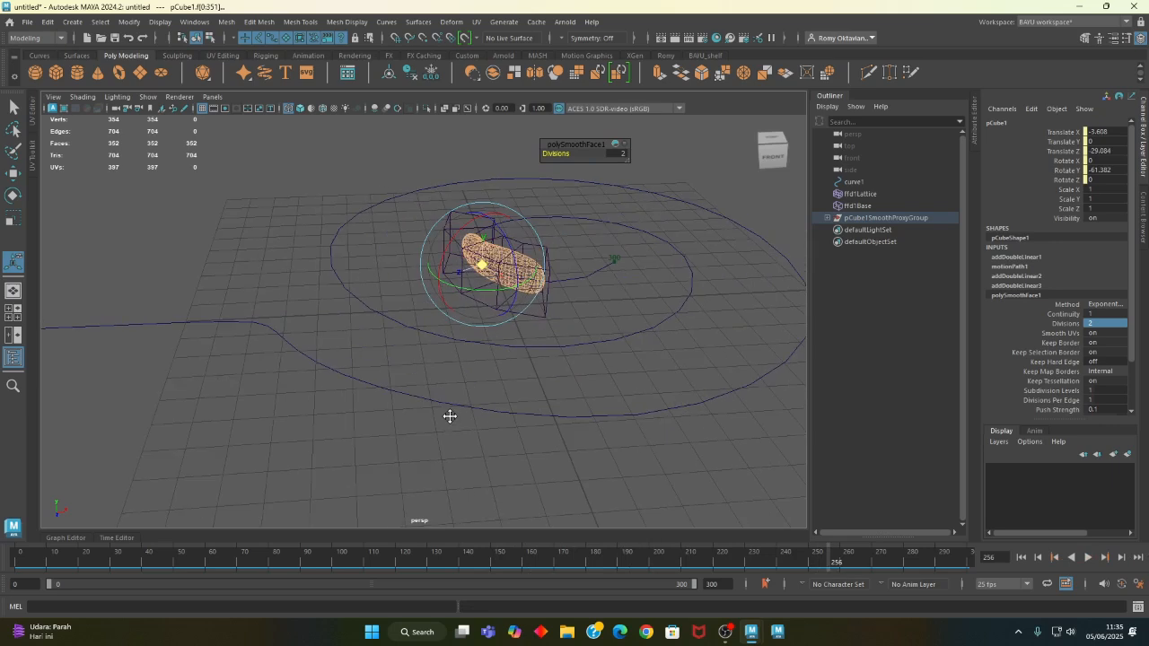
# - Play the animation in smooth shaded display to check the smoothed block along the spiral, stopping at frame 229
pyautogui.press('5')
pyautogui.moveTo(228, 200); pyautogui.dragTo(281, 183, button='right')
pyautogui.keyDown('alt'); pyautogui.moveTo(526, 387); pyautogui.dragTo(526, 426, button='middle'); pyautogui.keyUp('alt')
pyautogui.click(1088, 557)
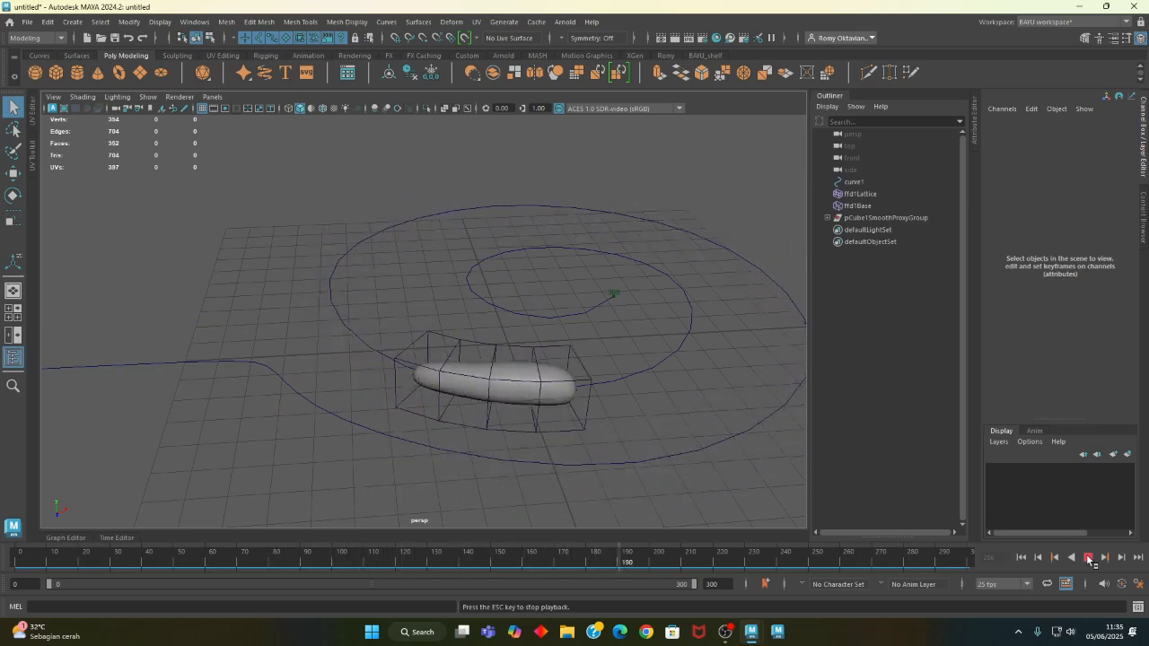
pyautogui.click(1089, 559)
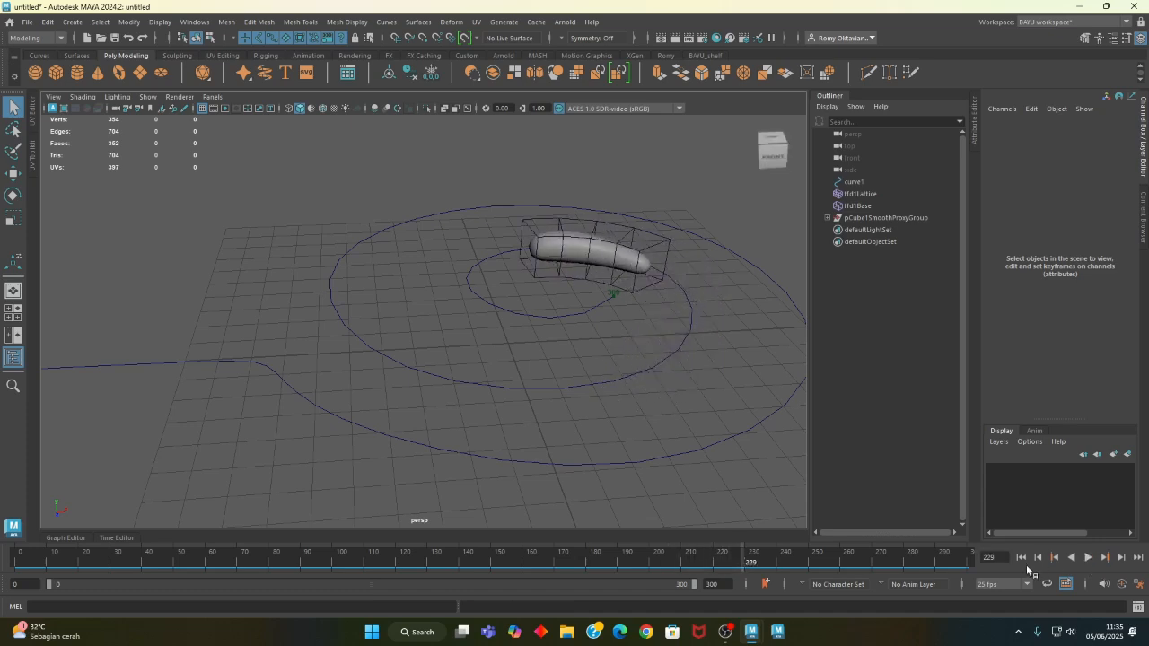
# - Return to the first frame, put ffd1Lattice, ffd1Base and pCube1 in a new display layer, and hide that layer
pyautogui.click(1021, 557)
pyautogui.keyDown('alt'); pyautogui.moveTo(399, 305); pyautogui.dragTo(562, 285, button='middle'); pyautogui.keyUp('alt')
pyautogui.click(228, 366)
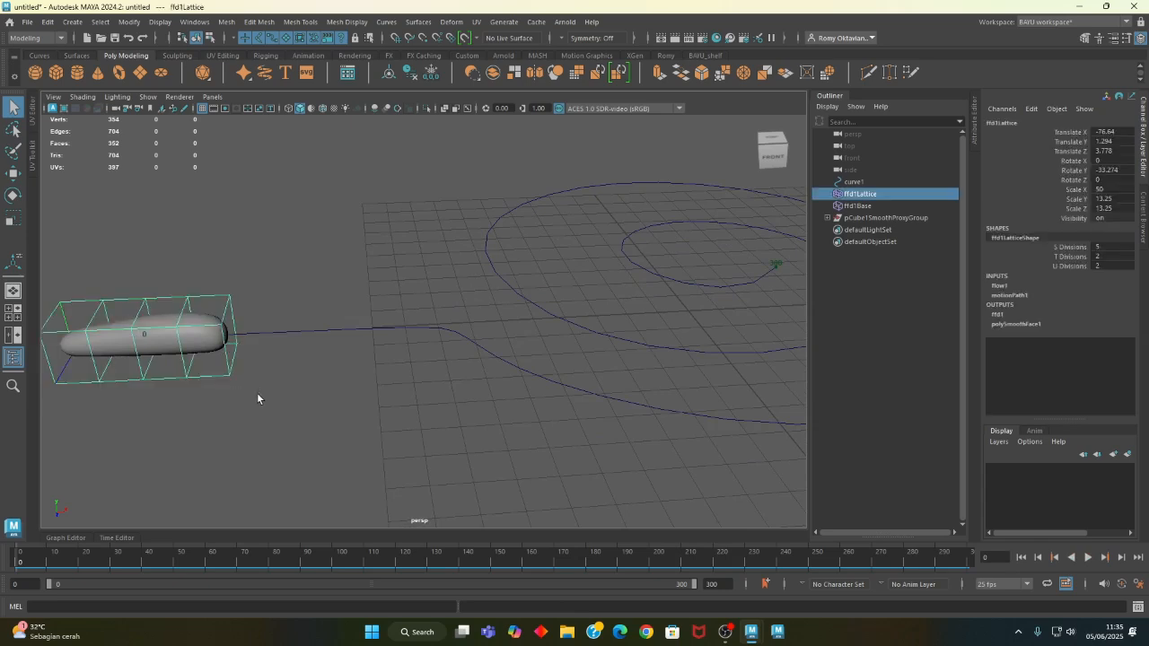
pyautogui.keyDown('shift'); pyautogui.click(215, 337); pyautogui.keyUp('shift')
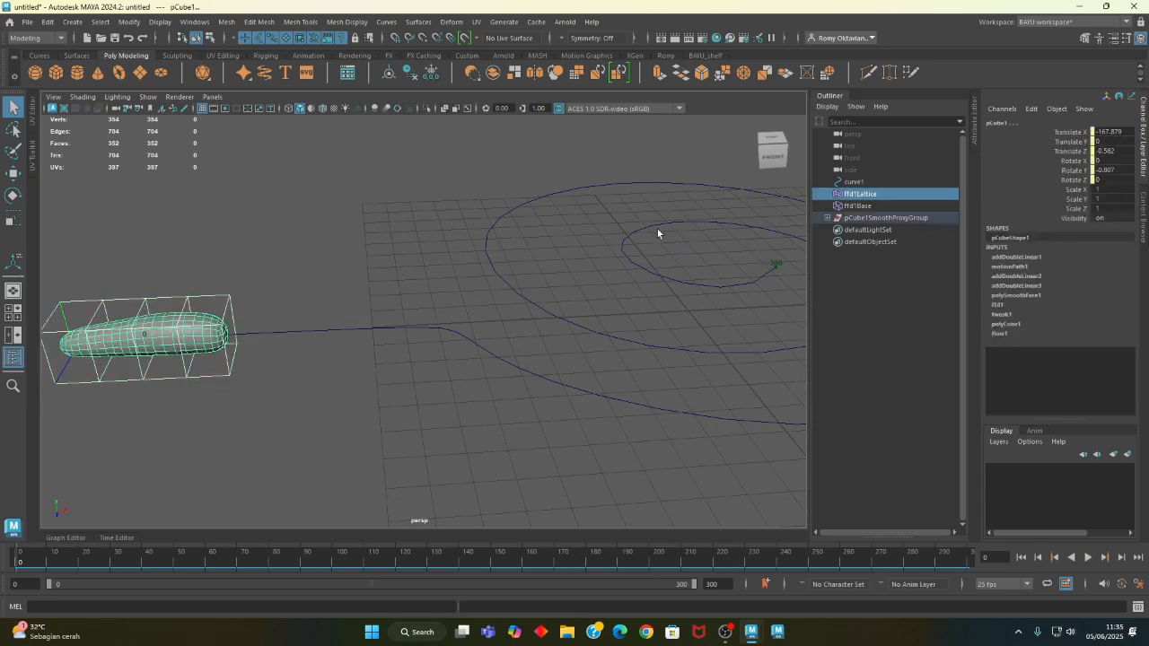
pyautogui.keyDown('shift'); pyautogui.click(857, 206); pyautogui.keyUp('shift')
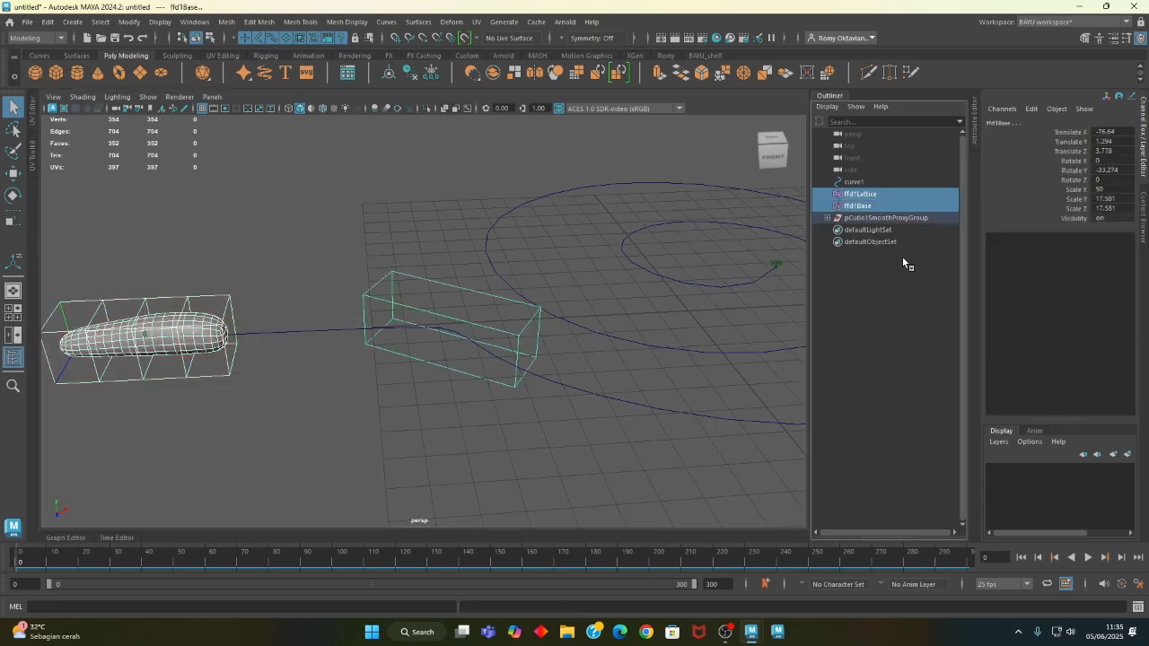
pyautogui.click(828, 219)
pyautogui.keyDown('ctrl'); pyautogui.click(854, 231); pyautogui.keyUp('ctrl')
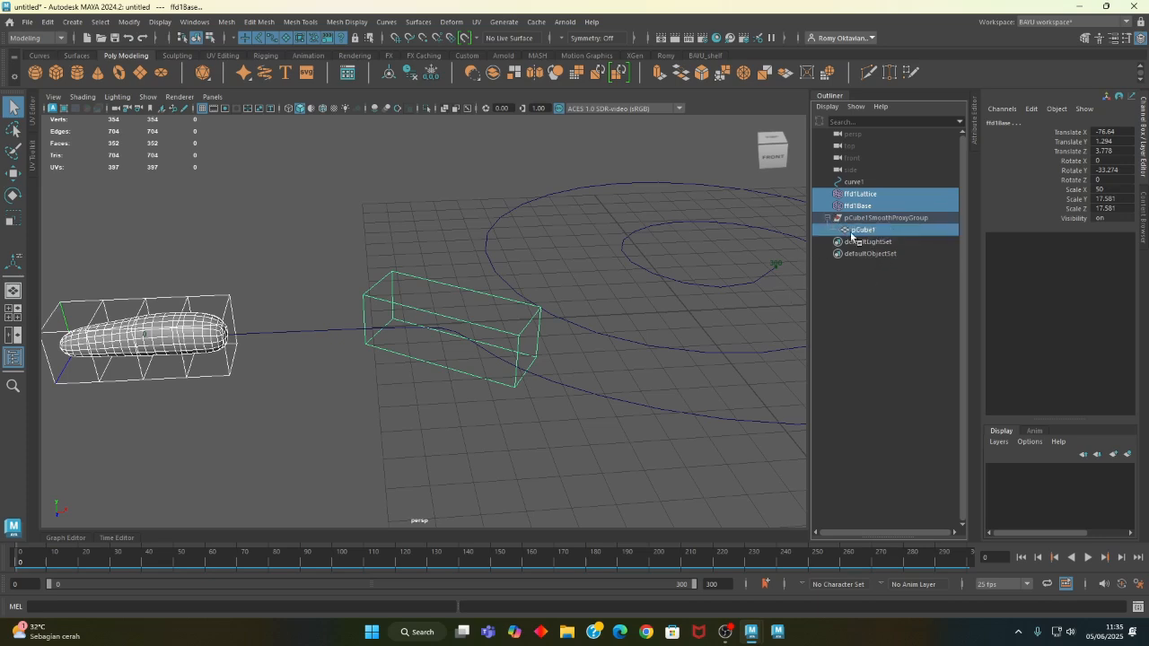
pyautogui.click(1129, 455)
pyautogui.click(994, 470)
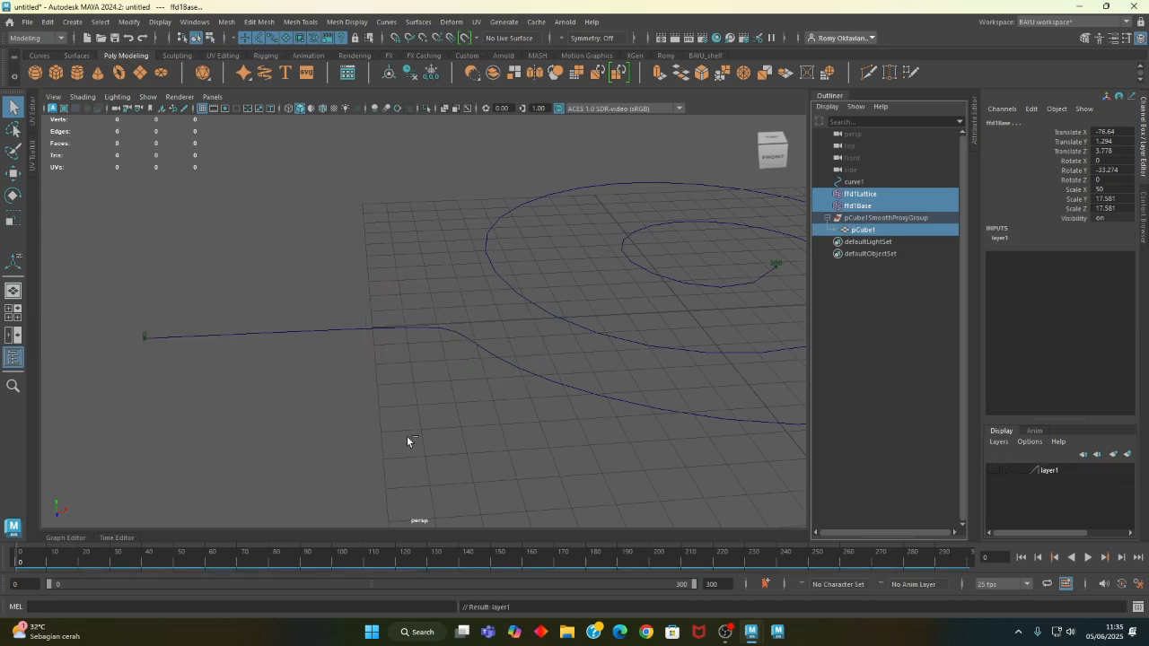
pyautogui.click(283, 237)
pyautogui.moveTo(267, 279)
pyautogui.keyDown('alt'); pyautogui.mouseDown()
pyautogui.moveTo(296, 275)
pyautogui.moveTo(275, 288)
pyautogui.mouseUp(); pyautogui.keyUp('alt')
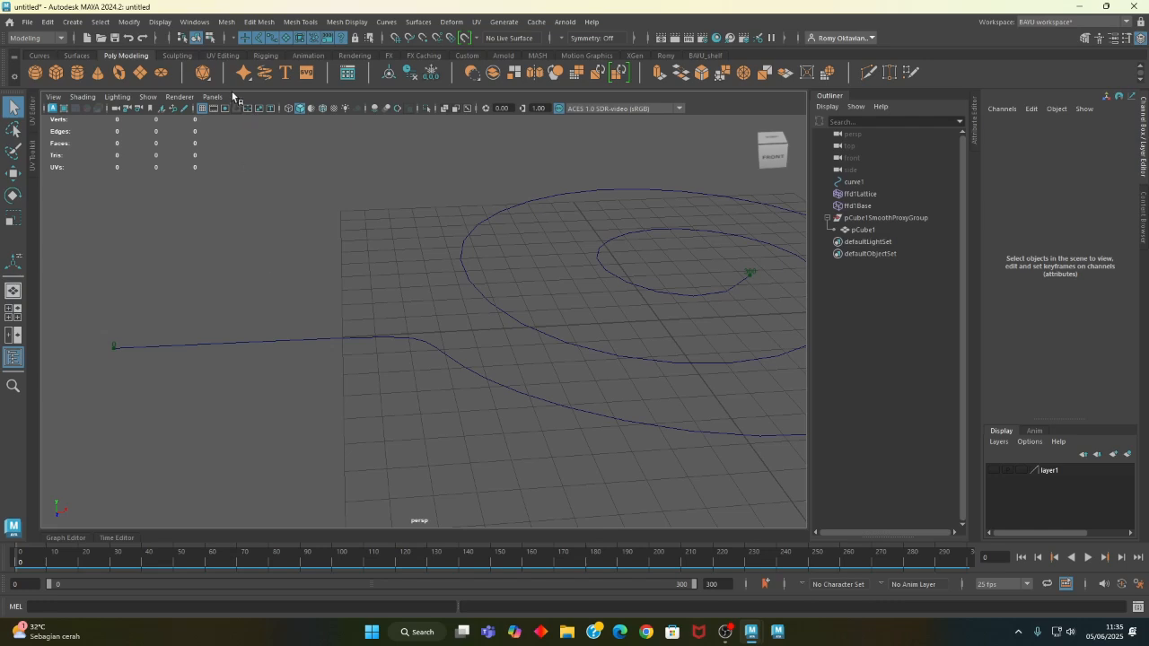
# - Create a new polygon cube with width, height and depth set to 10
pyautogui.click(73, 22)
pyautogui.moveTo(133, 68)
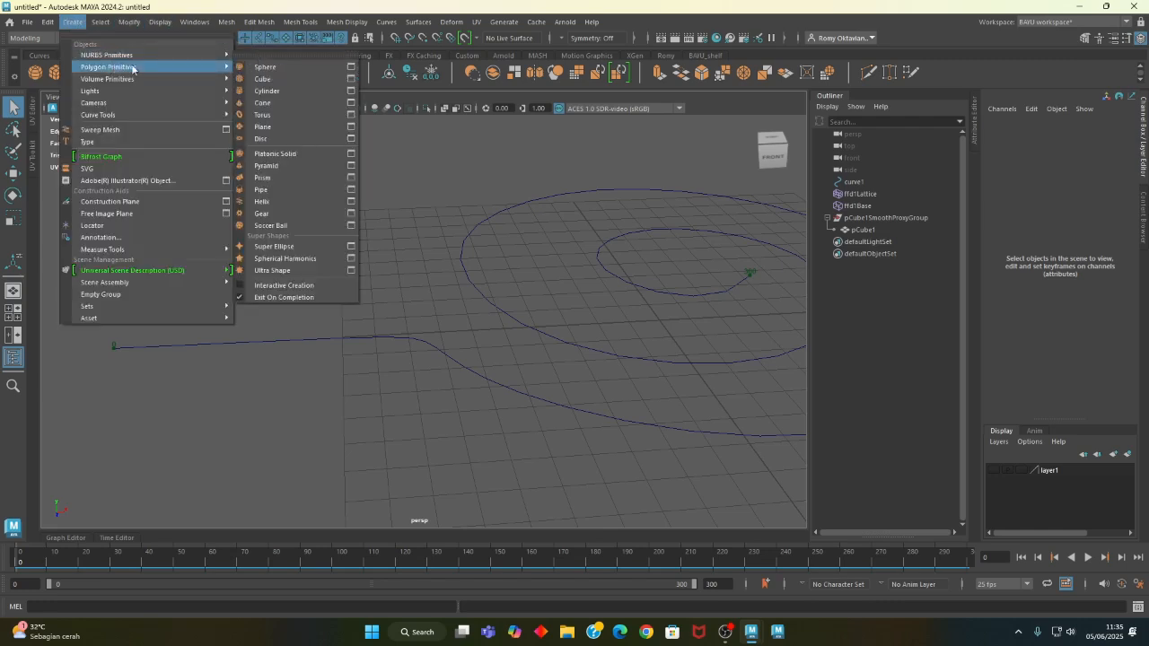
pyautogui.click(279, 80)
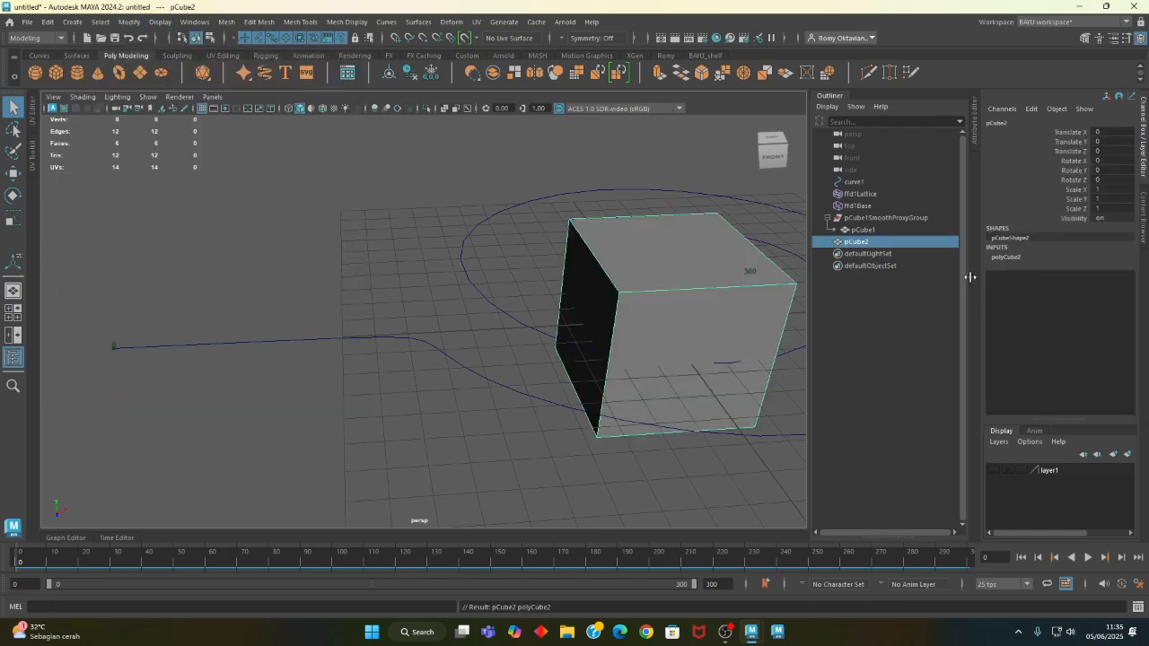
pyautogui.click(1006, 258)
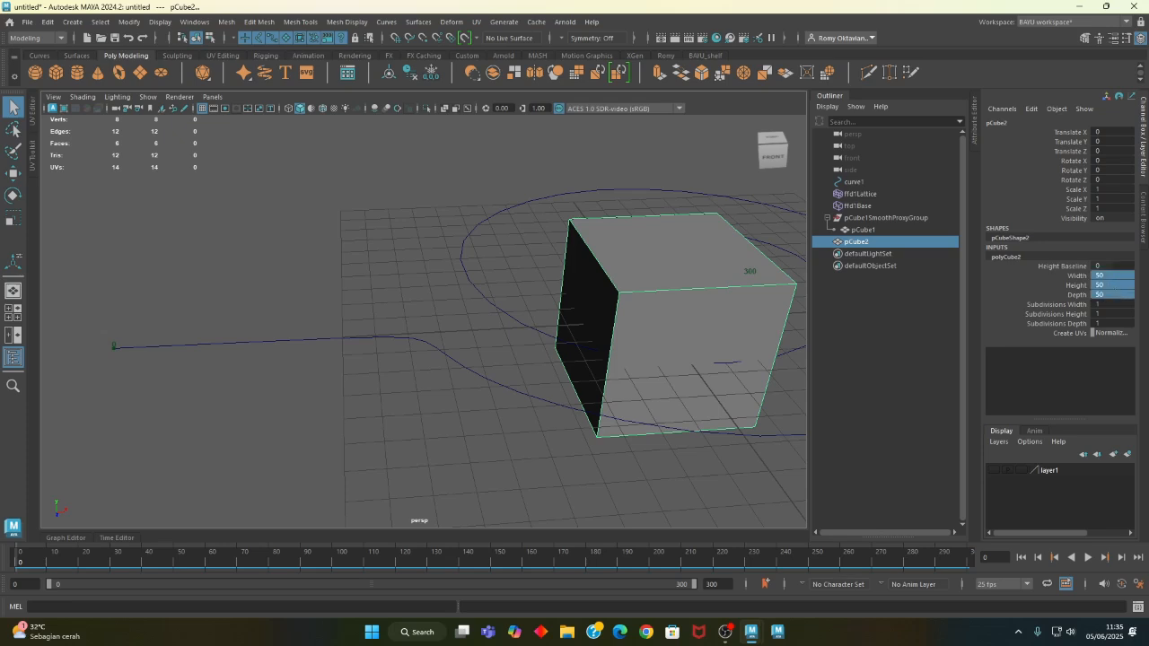
pyautogui.click(1116, 294)
pyautogui.write('5')
pyautogui.press('Return')
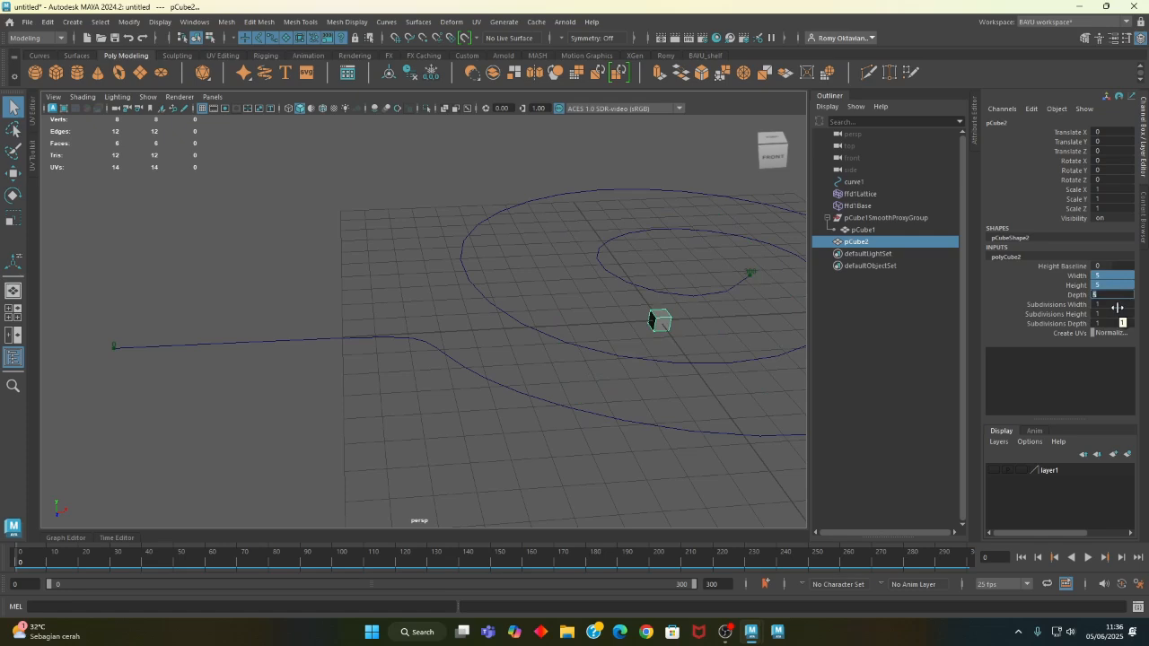
pyautogui.press('Return')
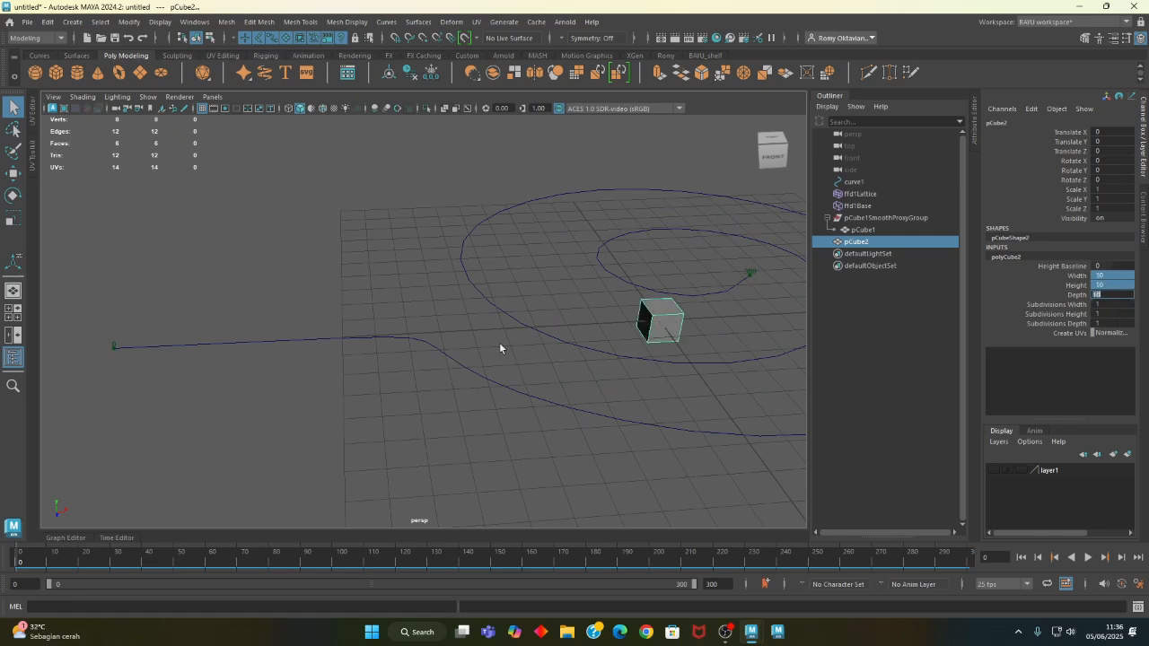
pyautogui.keyDown('alt'); pyautogui.moveTo(500, 348); pyautogui.dragTo(528, 409); pyautogui.keyUp('alt')
# - Set the new cube's width to 60 and its width subdivisions to 6
pyautogui.click(1113, 275)
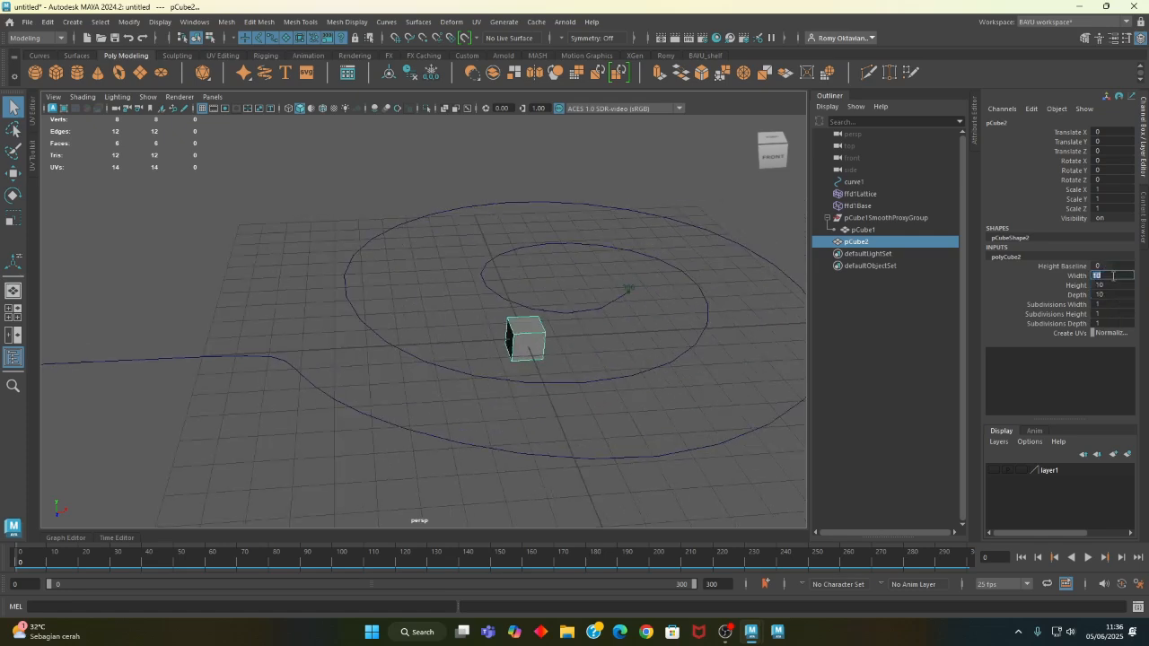
pyautogui.write('80')
pyautogui.press('Return')
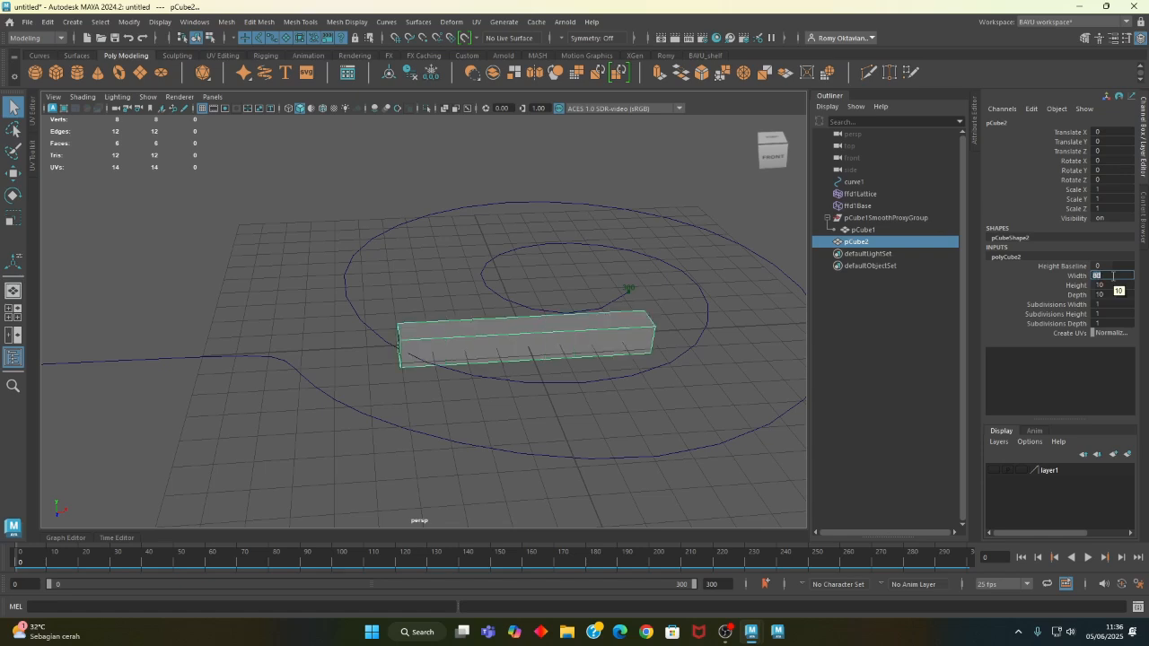
pyautogui.write('70')
pyautogui.press('Return')
pyautogui.write('60')
pyautogui.press('Return')
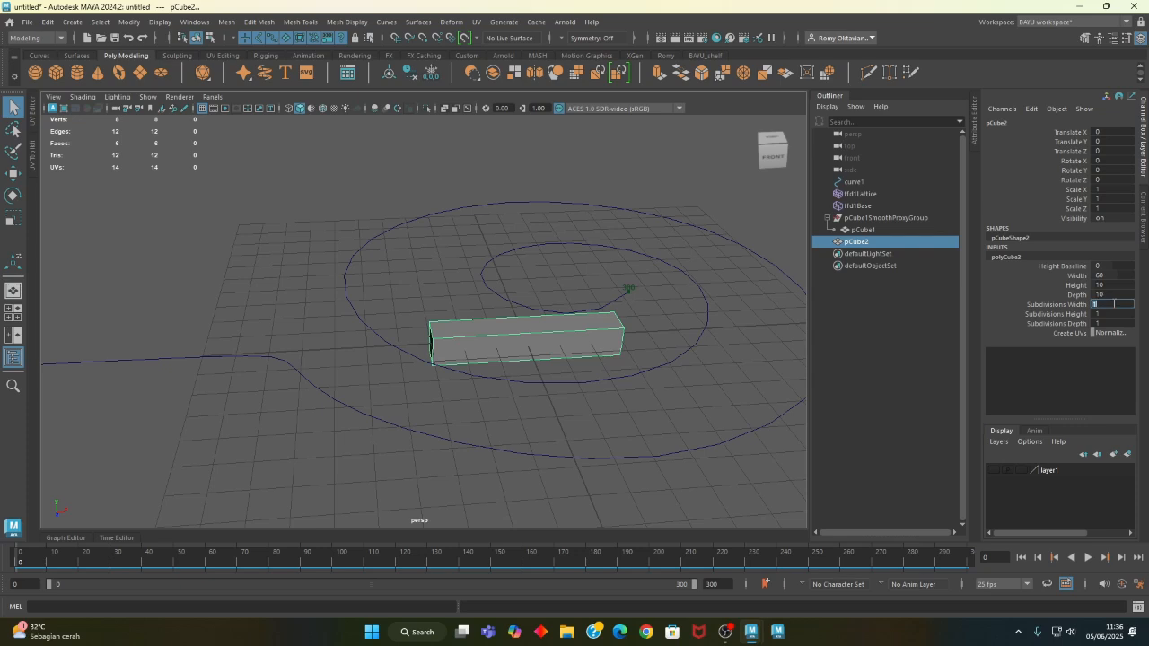
pyautogui.press('Return')
pyautogui.keyDown('alt'); pyautogui.moveTo(781, 325); pyautogui.dragTo(717, 311); pyautogui.keyUp('alt')
pyautogui.keyDown('alt'); pyautogui.moveTo(735, 308); pyautogui.dragTo(580, 325); pyautogui.keyUp('alt')
pyautogui.keyDown('alt'); pyautogui.moveTo(503, 314); pyautogui.dragTo(508, 355); pyautogui.keyUp('alt')
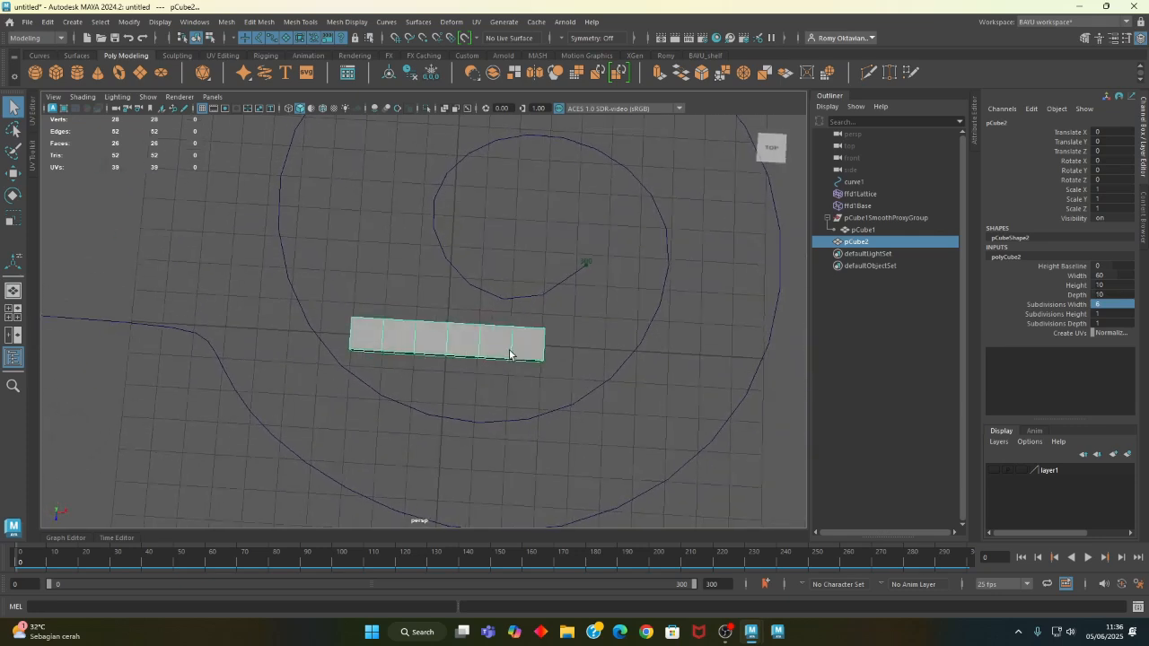
# - Scale up the fifth and sixth vertex columns near the new block's +X end in vertex mode
pyautogui.moveTo(404, 292); pyautogui.dragTo(421, 306, button='right')
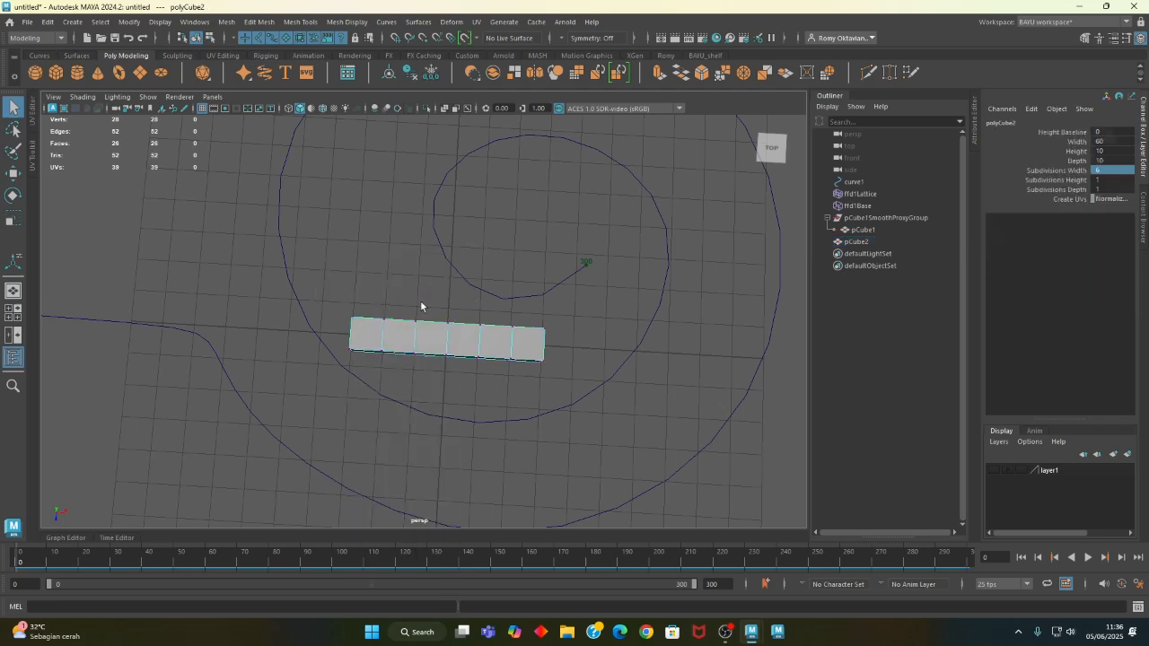
pyautogui.keyDown('alt'); pyautogui.moveTo(454, 363); pyautogui.dragTo(477, 284); pyautogui.keyUp('alt')
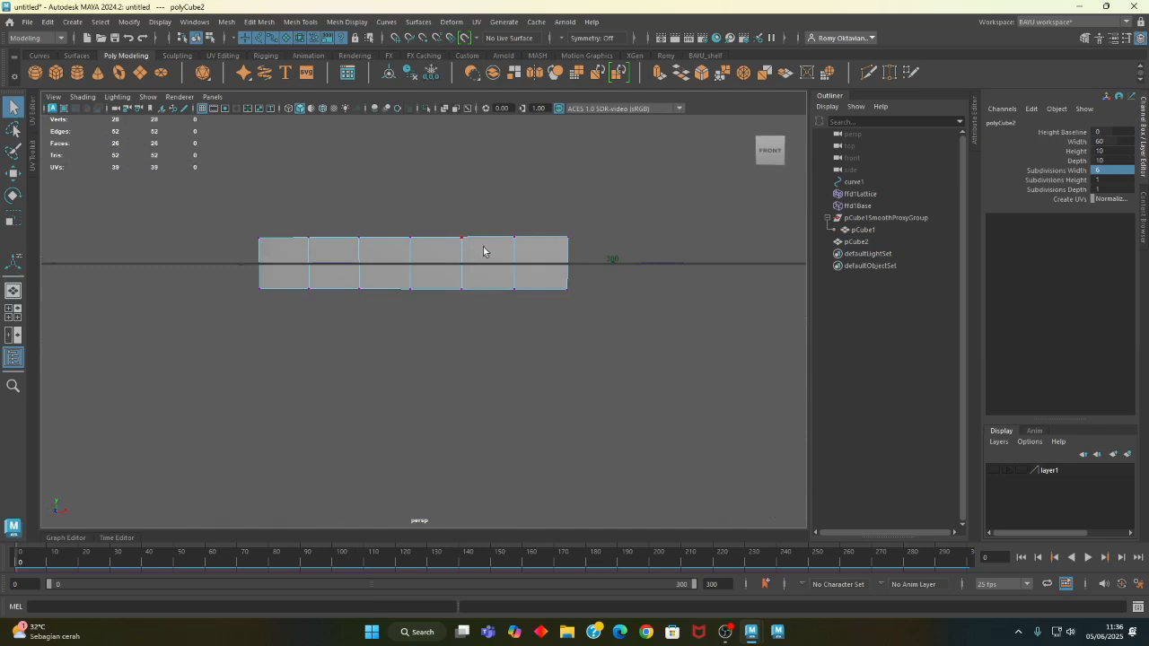
pyautogui.moveTo(533, 194); pyautogui.dragTo(444, 325)
pyautogui.keyDown('alt'); pyautogui.moveTo(444, 326); pyautogui.dragTo(414, 328); pyautogui.keyUp('alt')
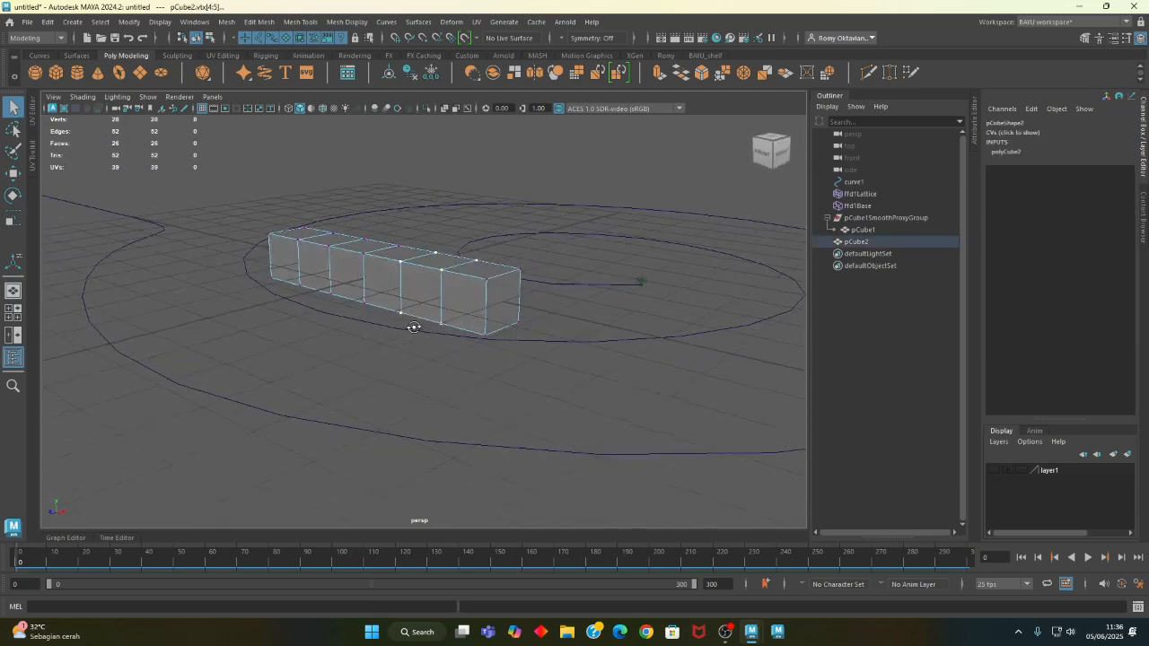
pyautogui.press('r')
pyautogui.moveTo(438, 289); pyautogui.dragTo(462, 287)
# - Scale up the block's middle vertex column slightly to smooth the transition to the thicker section
pyautogui.keyDown('alt'); pyautogui.moveTo(361, 298); pyautogui.dragTo(423, 281); pyautogui.keyUp('alt')
pyautogui.moveTo(428, 218); pyautogui.dragTo(389, 316)
pyautogui.keyDown('alt'); pyautogui.moveTo(416, 317); pyautogui.dragTo(398, 325); pyautogui.keyUp('alt')
pyautogui.moveTo(405, 279); pyautogui.dragTo(415, 278)
# - Shrink the vertices at the block's -X end into a taper and slightly enlarge the third vertex column
pyautogui.moveTo(384, 227); pyautogui.dragTo(389, 355)
pyautogui.keyDown('alt'); pyautogui.moveTo(377, 294); pyautogui.dragTo(291, 319); pyautogui.keyUp('alt')
pyautogui.keyDown('alt'); pyautogui.moveTo(291, 319); pyautogui.dragTo(344, 231); pyautogui.keyUp('alt')
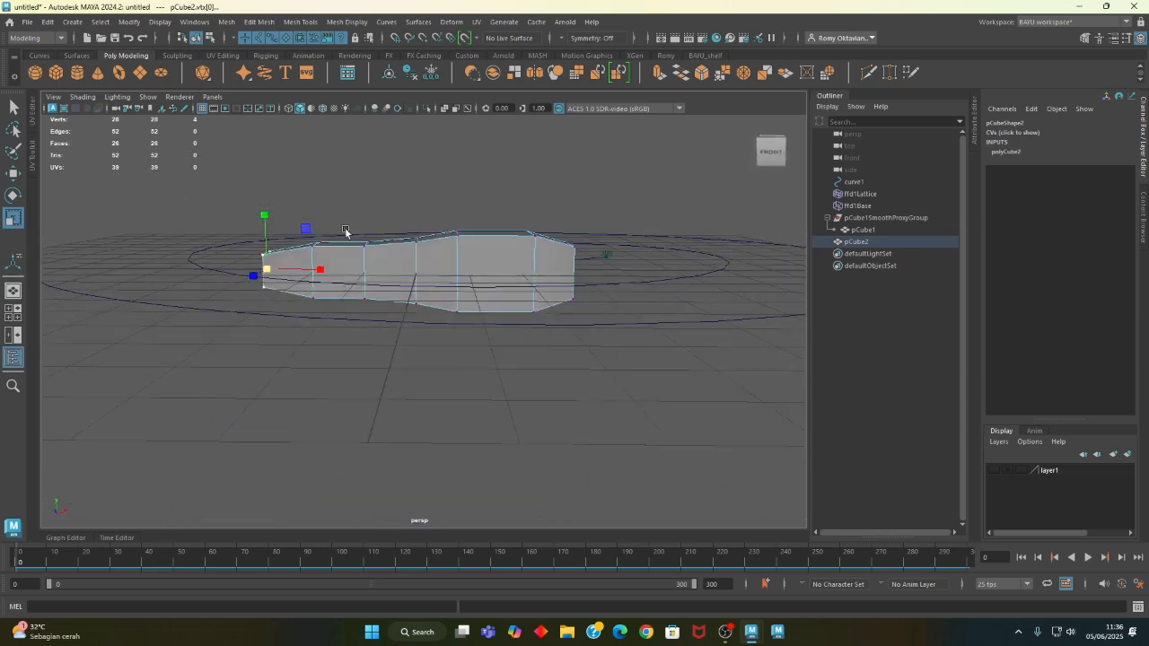
pyautogui.moveTo(332, 299); pyautogui.dragTo(456, 336)
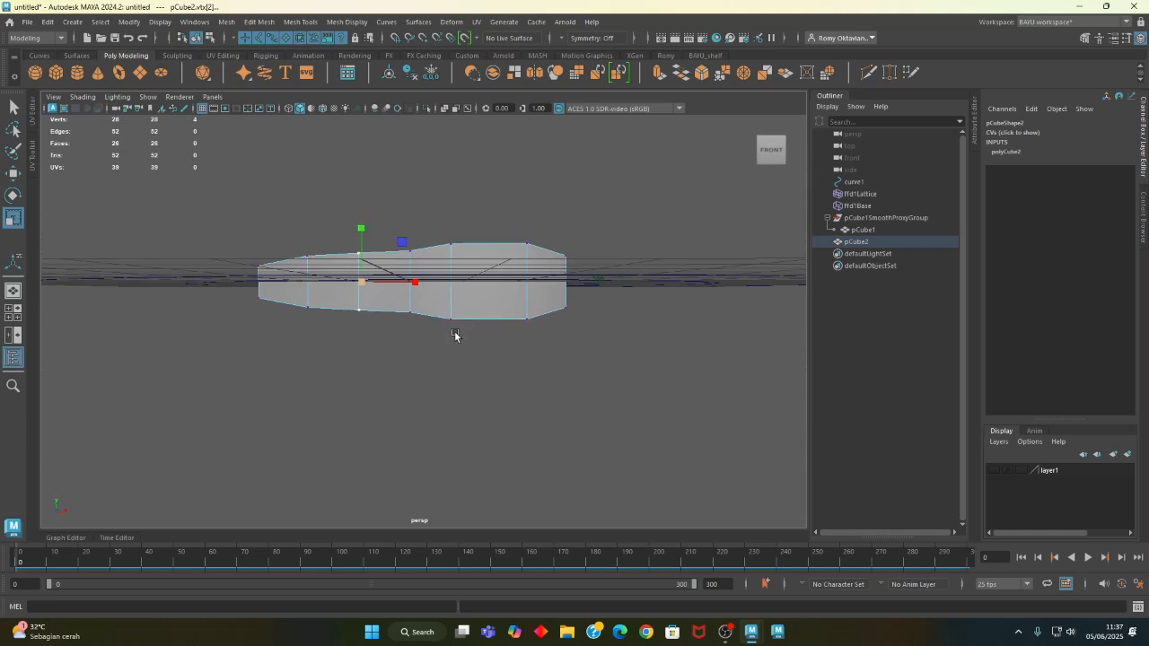
pyautogui.keyDown('alt'); pyautogui.moveTo(383, 321); pyautogui.dragTo(369, 359); pyautogui.keyUp('alt')
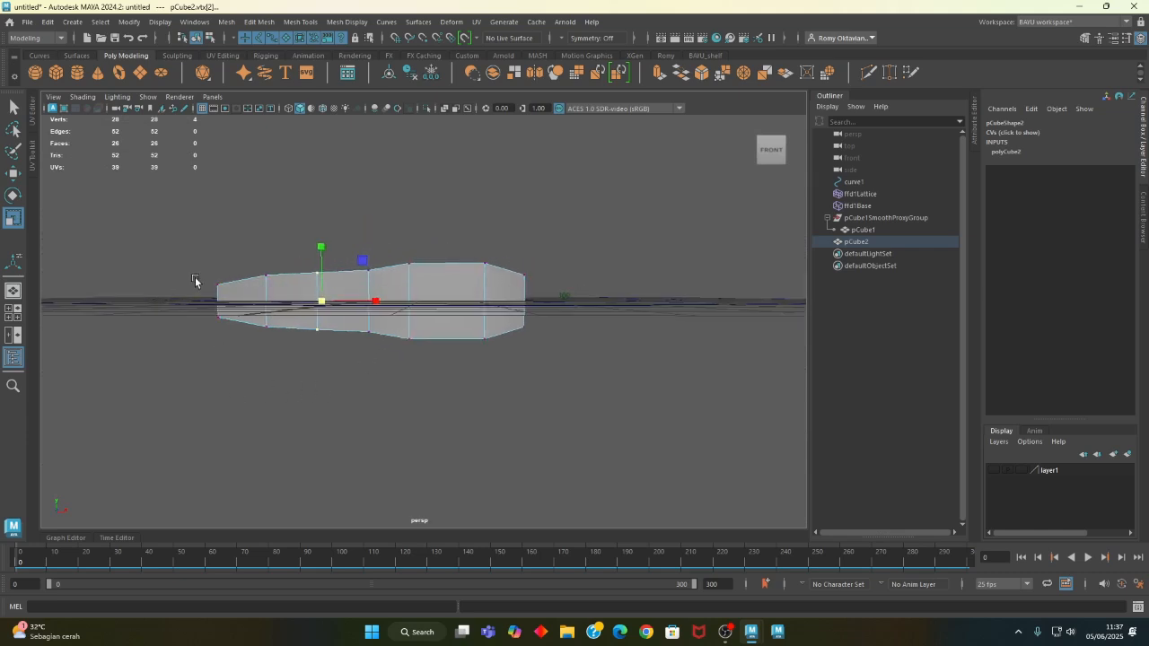
pyautogui.keyDown('alt'); pyautogui.moveTo(517, 326); pyautogui.dragTo(544, 380); pyautogui.keyUp('alt')
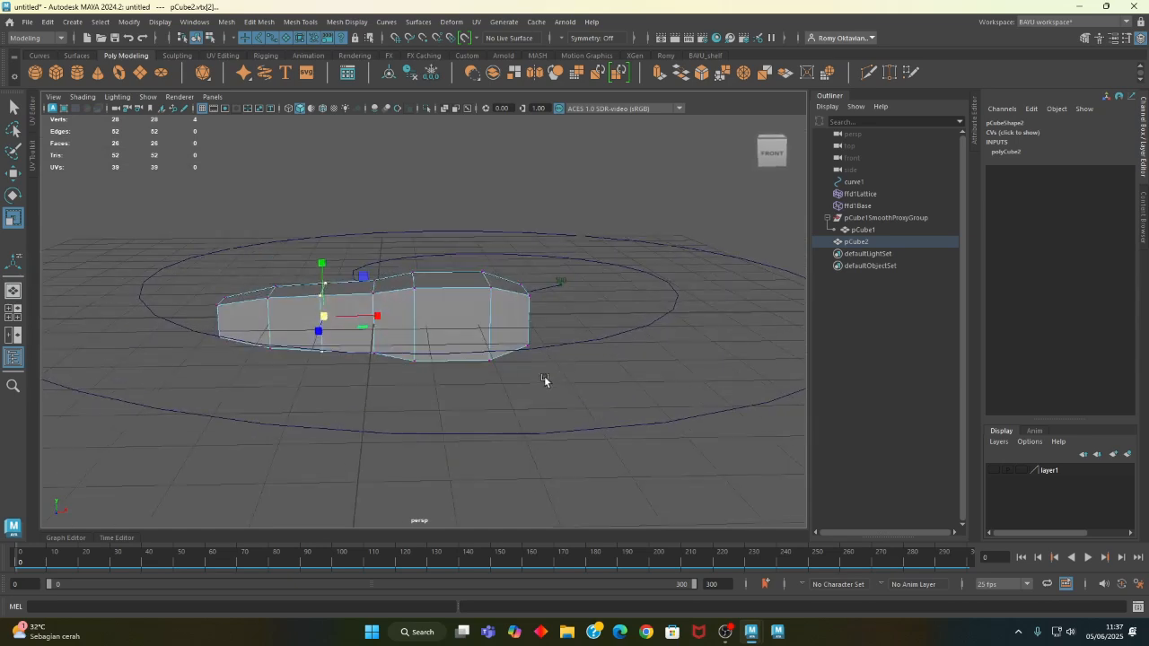
# - Move the fifth vertex column slightly toward the +X end and raise the two enlarged columns
pyautogui.click(415, 372)
pyautogui.keyDown('alt'); pyautogui.moveTo(418, 377); pyautogui.dragTo(416, 372); pyautogui.keyUp('alt')
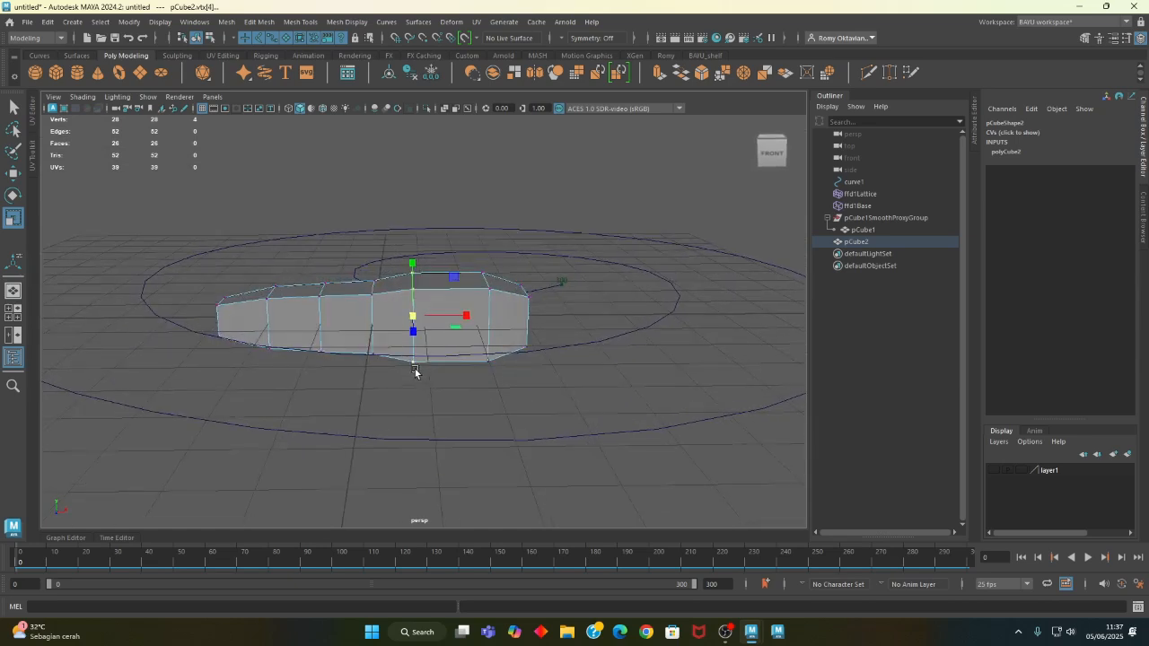
pyautogui.press('w')
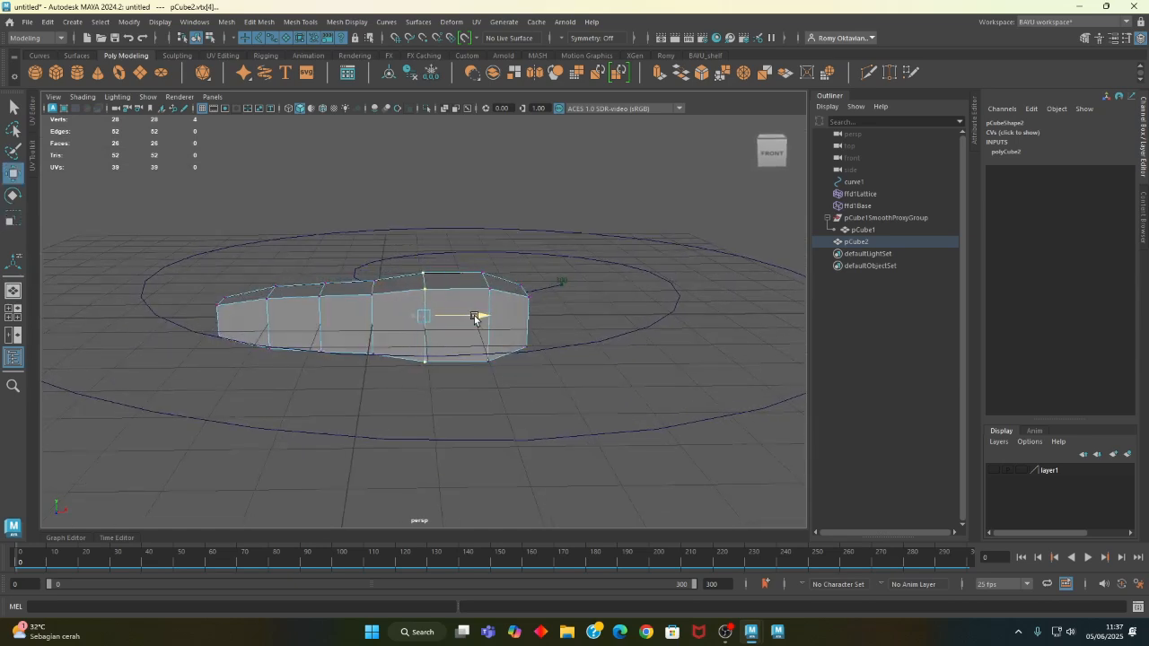
pyautogui.keyDown('alt'); pyautogui.moveTo(479, 320); pyautogui.dragTo(472, 349); pyautogui.keyUp('alt')
pyautogui.moveTo(463, 229); pyautogui.dragTo(507, 399)
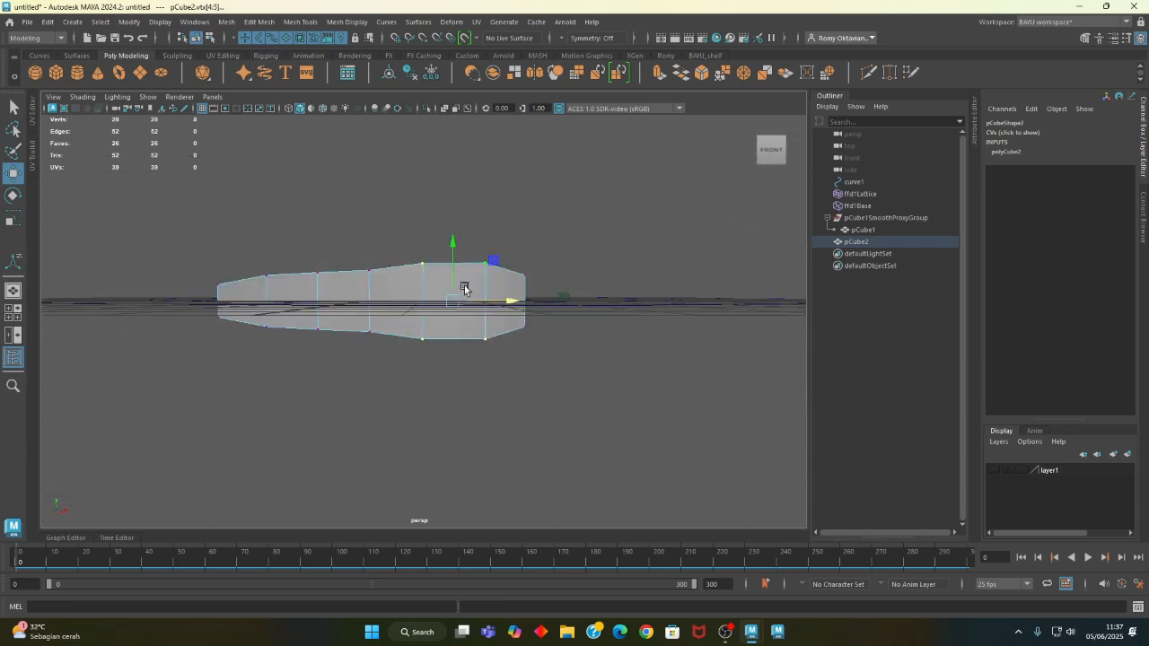
pyautogui.moveTo(452, 284); pyautogui.dragTo(453, 274)
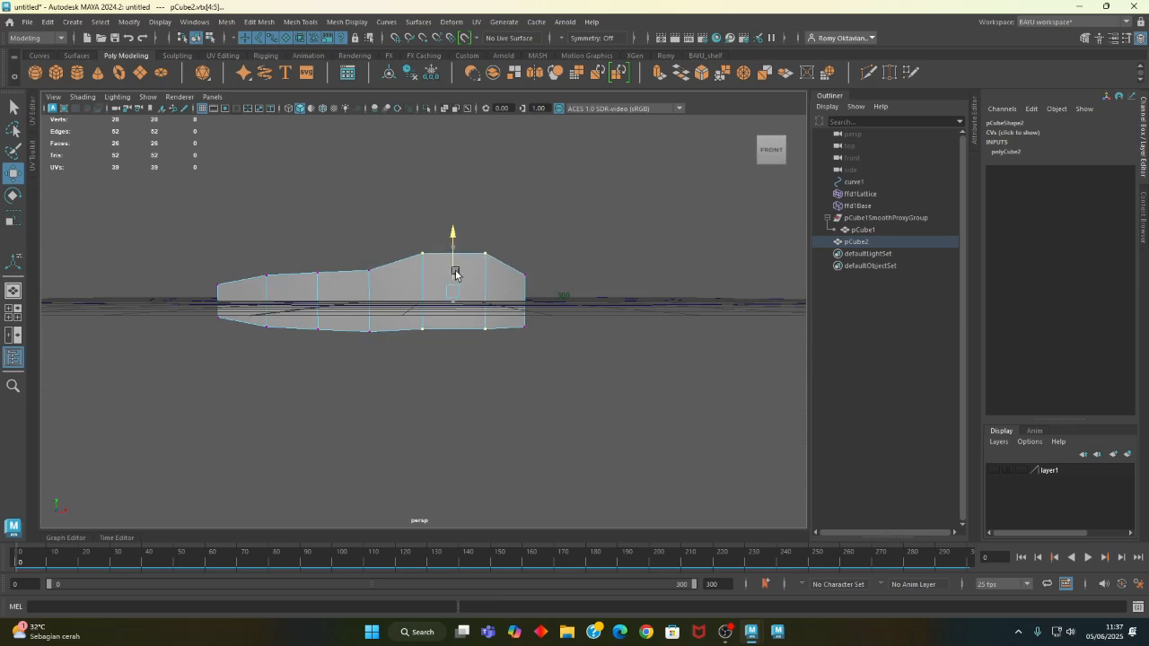
# - Adjust the heights of the vertex columns from the middle to the -X end to level the block's underside
pyautogui.moveTo(338, 235); pyautogui.dragTo(397, 348)
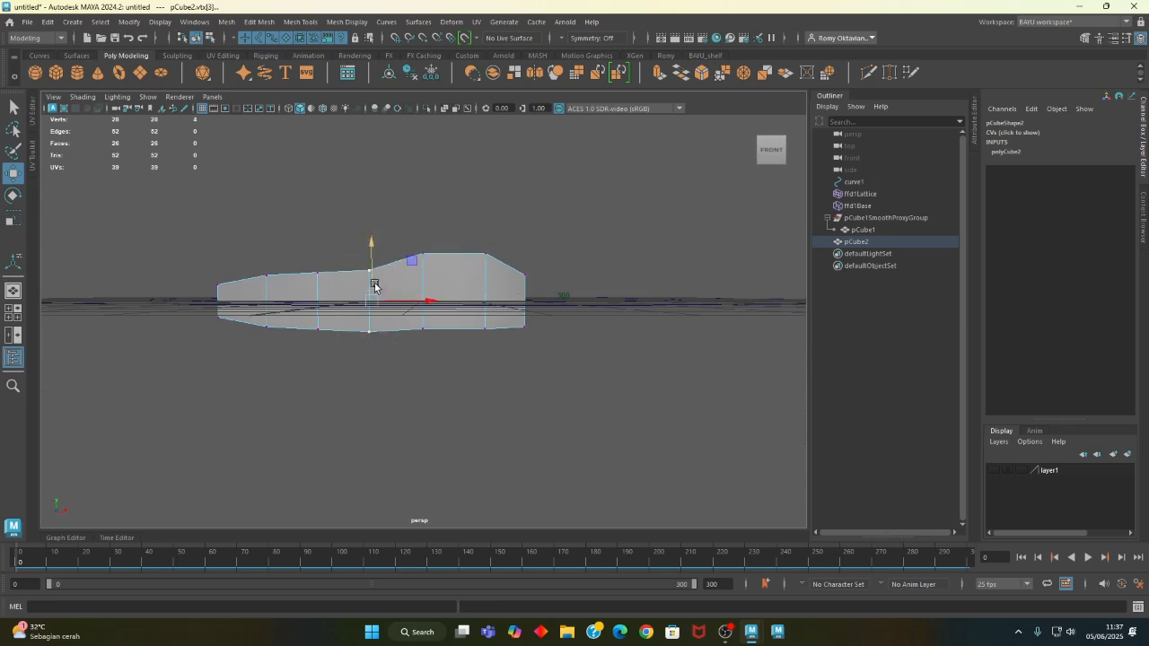
pyautogui.moveTo(373, 273); pyautogui.dragTo(372, 277)
pyautogui.keyDown('alt'); pyautogui.moveTo(288, 262); pyautogui.dragTo(361, 370); pyautogui.keyUp('alt')
pyautogui.moveTo(326, 277); pyautogui.dragTo(326, 277)
pyautogui.moveTo(252, 252); pyautogui.dragTo(294, 350)
pyautogui.moveTo(275, 286); pyautogui.dragTo(275, 285)
pyautogui.moveTo(198, 248); pyautogui.dragTo(253, 334)
pyautogui.moveTo(226, 289)
pyautogui.mouseDown()
pyautogui.moveTo(224, 272)
pyautogui.moveTo(223, 283)
pyautogui.mouseUp()
pyautogui.keyDown('alt'); pyautogui.moveTo(315, 308); pyautogui.dragTo(334, 290); pyautogui.keyUp('alt')
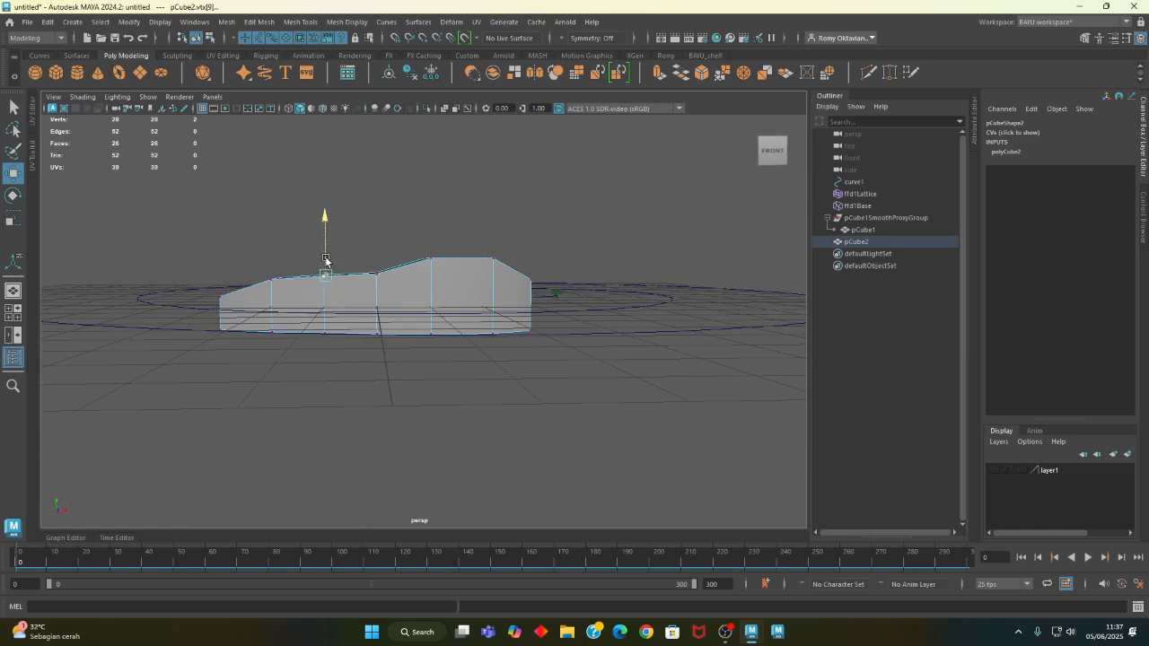
# - Scale the thick section's vertex columns to refine the block's outline as seen from above
pyautogui.moveTo(254, 261); pyautogui.dragTo(453, 412)
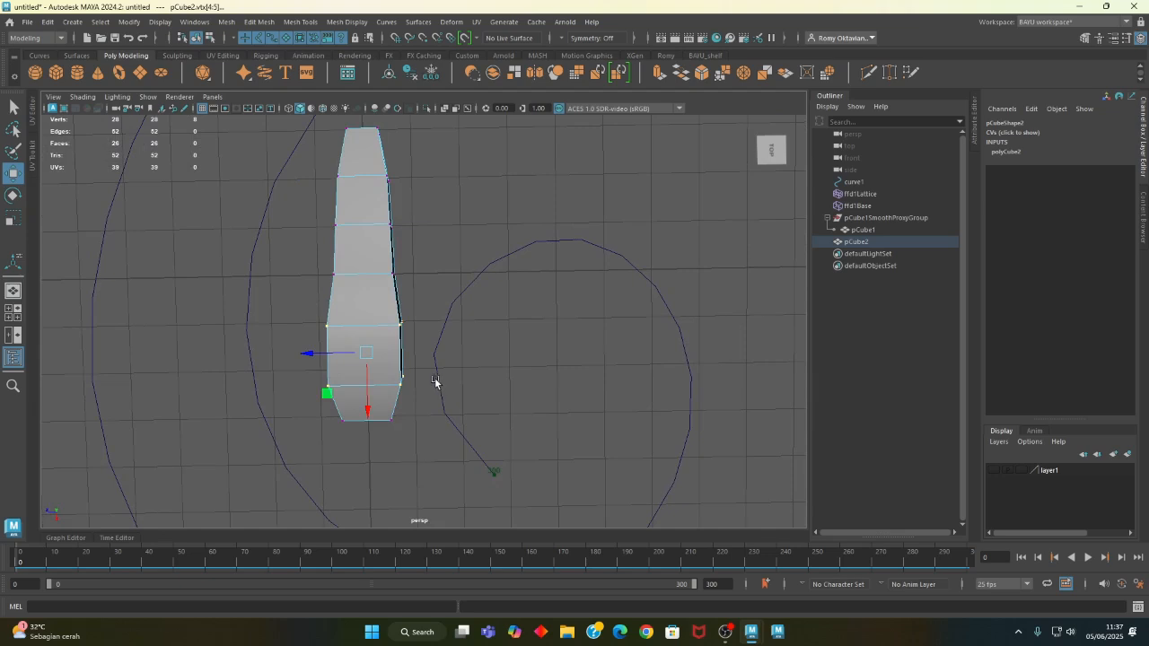
pyautogui.press('r')
pyautogui.moveTo(309, 353); pyautogui.dragTo(444, 409)
pyautogui.moveTo(313, 385); pyautogui.dragTo(462, 283)
# - Return the shaped block to object mode and turn on wireframe on shaded display
pyautogui.moveTo(337, 167); pyautogui.dragTo(359, 150, button='right')
pyautogui.click(360, 150)
pyautogui.keyDown('alt'); pyautogui.moveTo(360, 150); pyautogui.dragTo(411, 233); pyautogui.keyUp('alt')
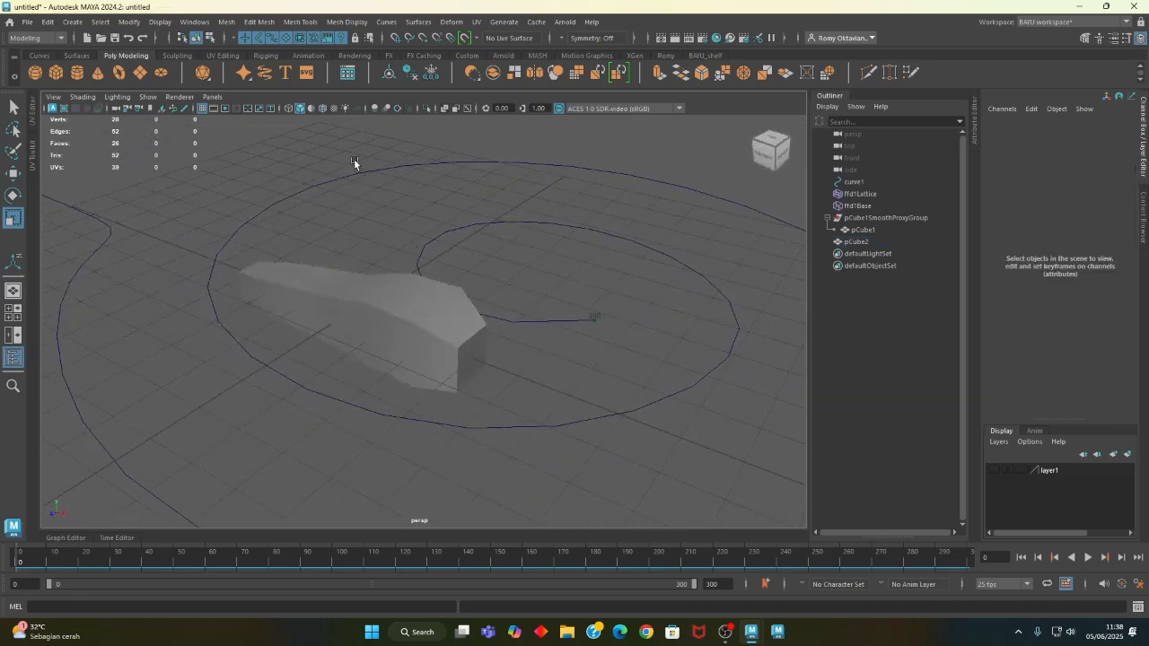
pyautogui.click(323, 109)
# - Apply a nonlinear Wave deformer to the tapered block
pyautogui.click(355, 308)
pyautogui.keyDown('alt'); pyautogui.moveTo(354, 308); pyautogui.dragTo(413, 233); pyautogui.keyUp('alt')
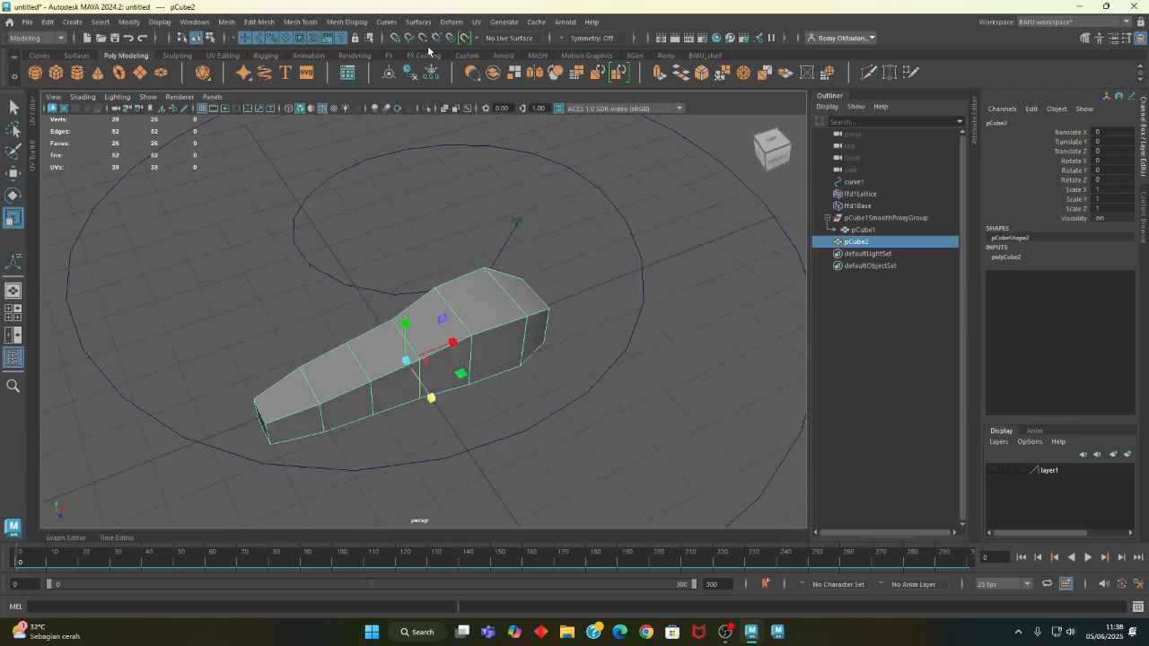
pyautogui.click(446, 23)
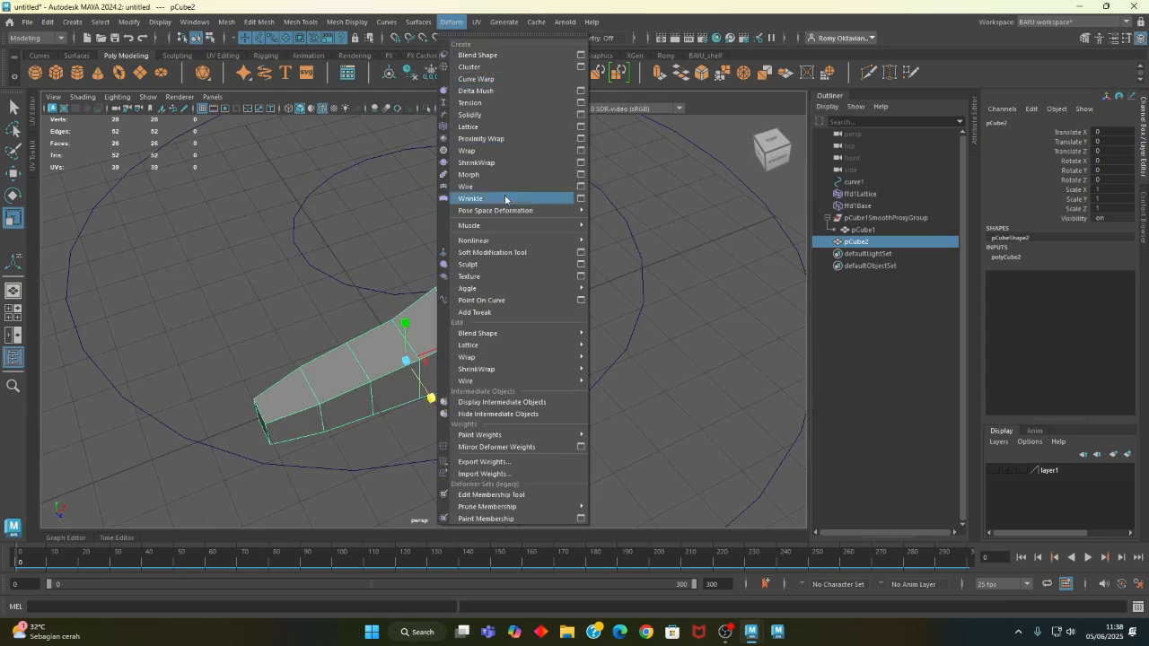
pyautogui.moveTo(548, 240)
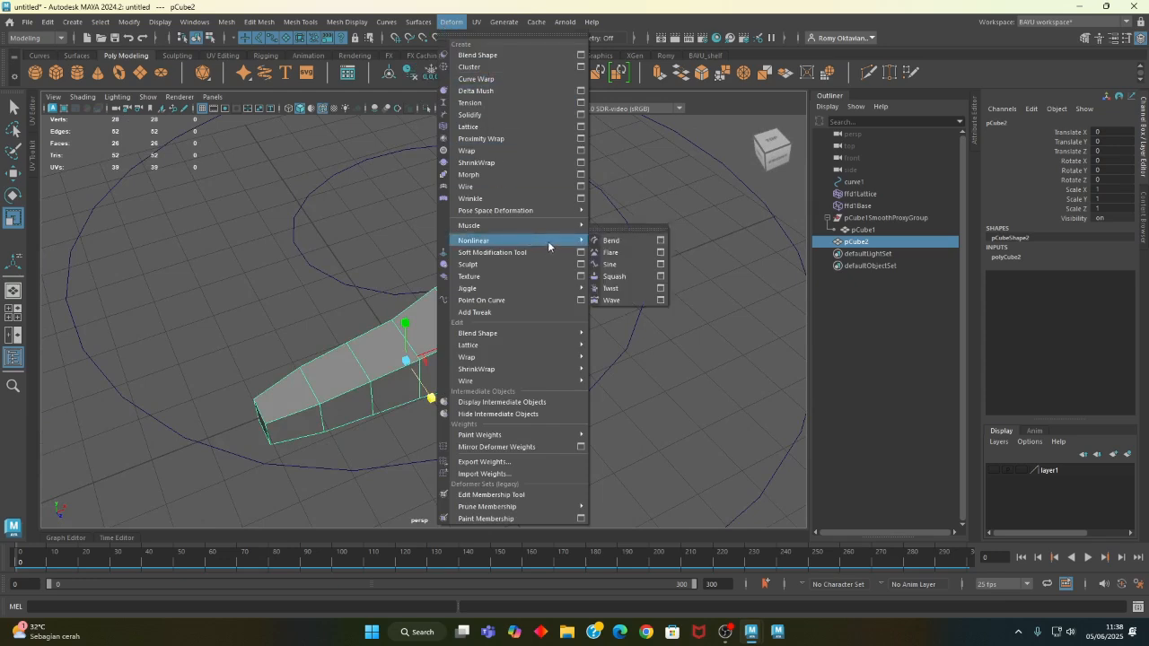
pyautogui.click(630, 301)
# - Move the wave handle to the block's thick end at Translate X about 25.85 and scale it uniformly to about 56.66
pyautogui.keyDown('alt'); pyautogui.moveTo(460, 364); pyautogui.dragTo(412, 415); pyautogui.keyUp('alt')
pyautogui.press('w')
pyautogui.moveTo(429, 357); pyautogui.dragTo(536, 412)
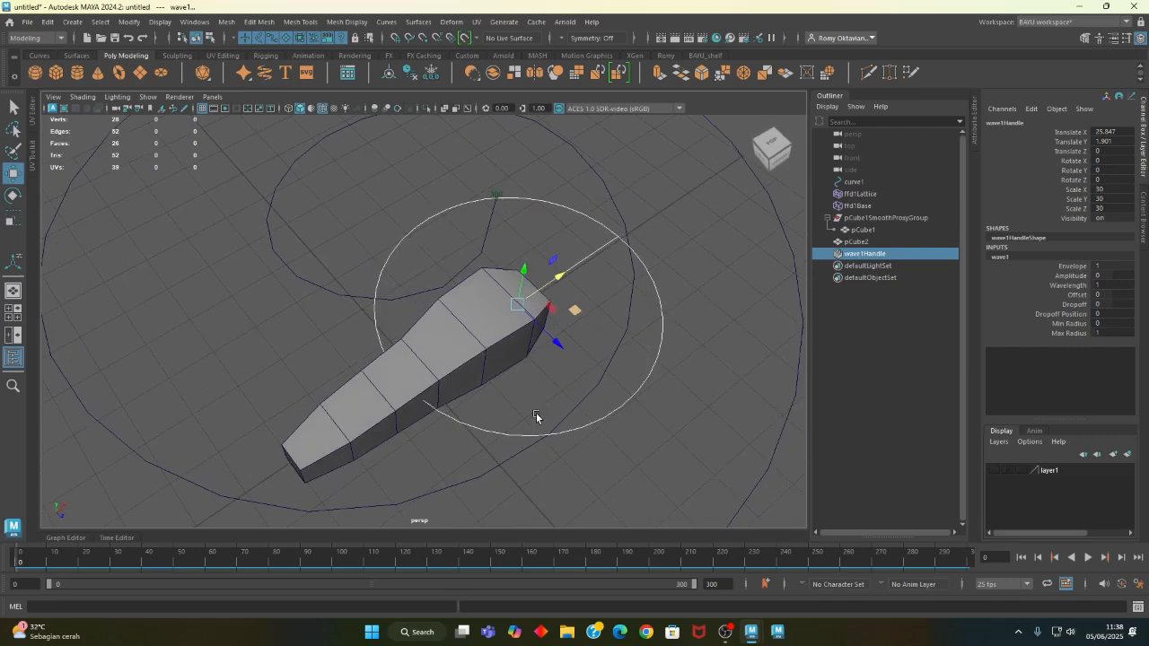
pyautogui.press('r')
pyautogui.moveTo(518, 305); pyautogui.dragTo(322, 476)
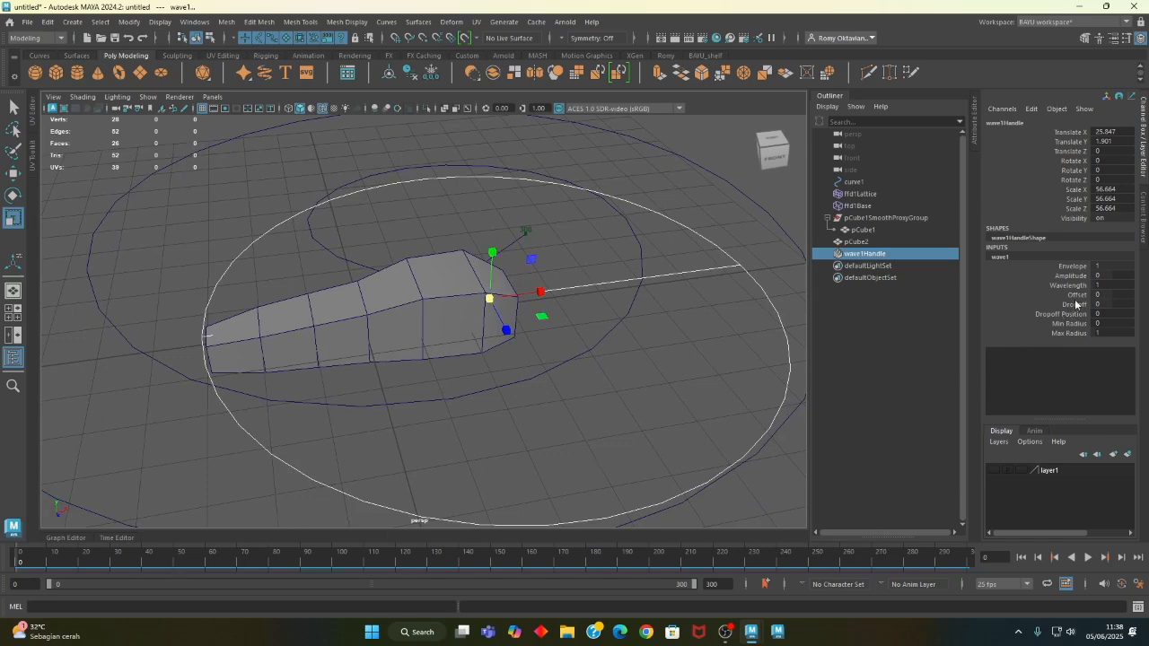
# - Set the wave deformer's Offset to -10 and key it at frame 0
pyautogui.doubleClick(1113, 294)
pyautogui.click(1077, 297)
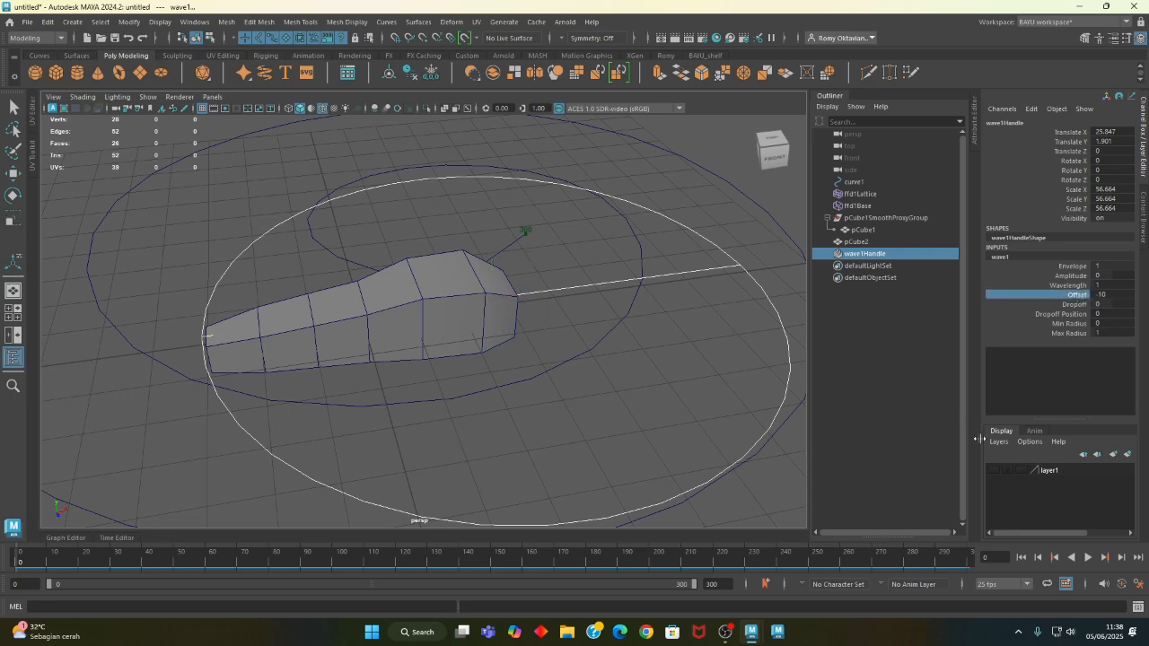
pyautogui.rightClick(1061, 296)
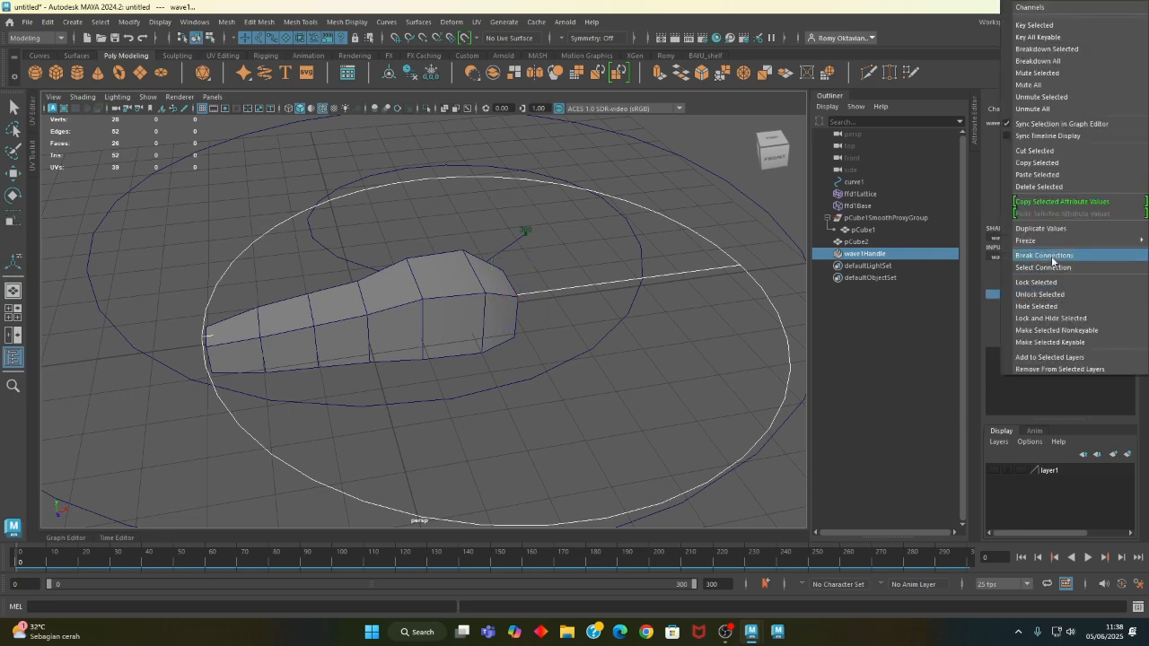
pyautogui.click(1033, 26)
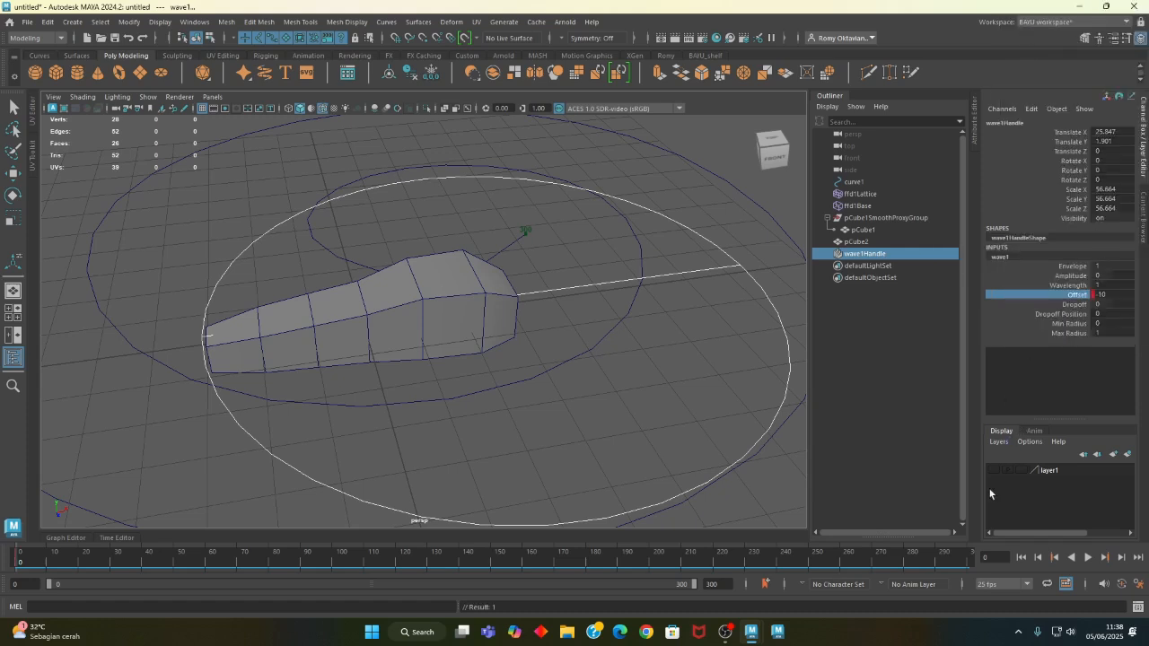
# - At frame 300, set the wave deformer's Offset to 10 and key it
pyautogui.click(971, 563)
pyautogui.click(1123, 295)
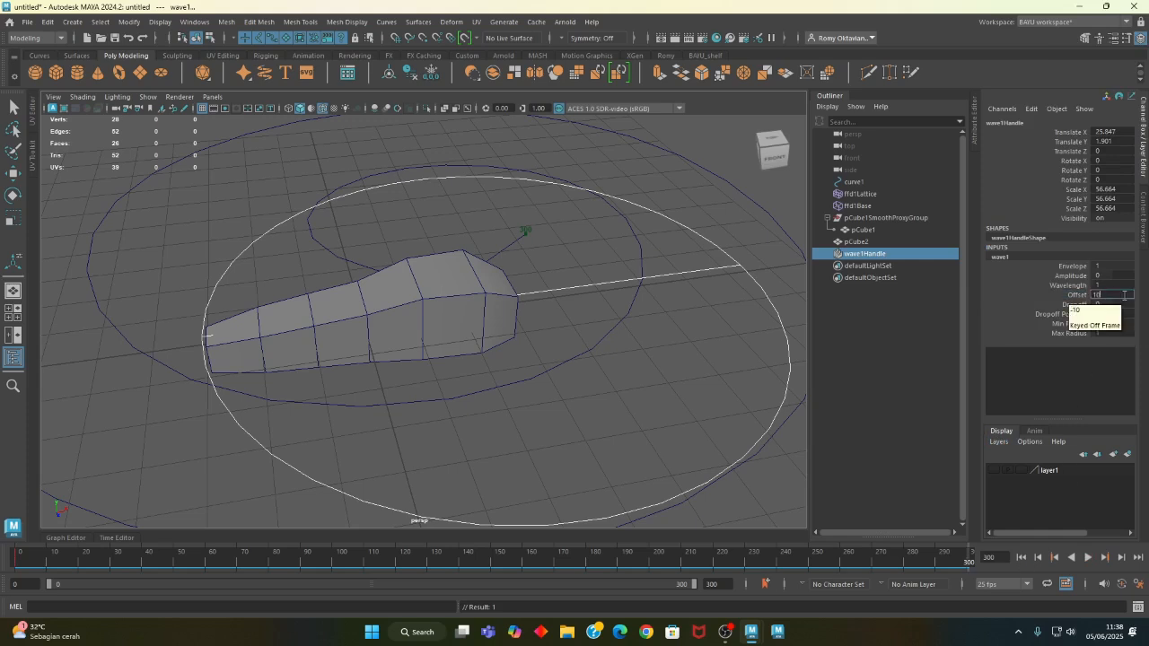
pyautogui.click(1057, 296)
pyautogui.rightClick(1055, 299)
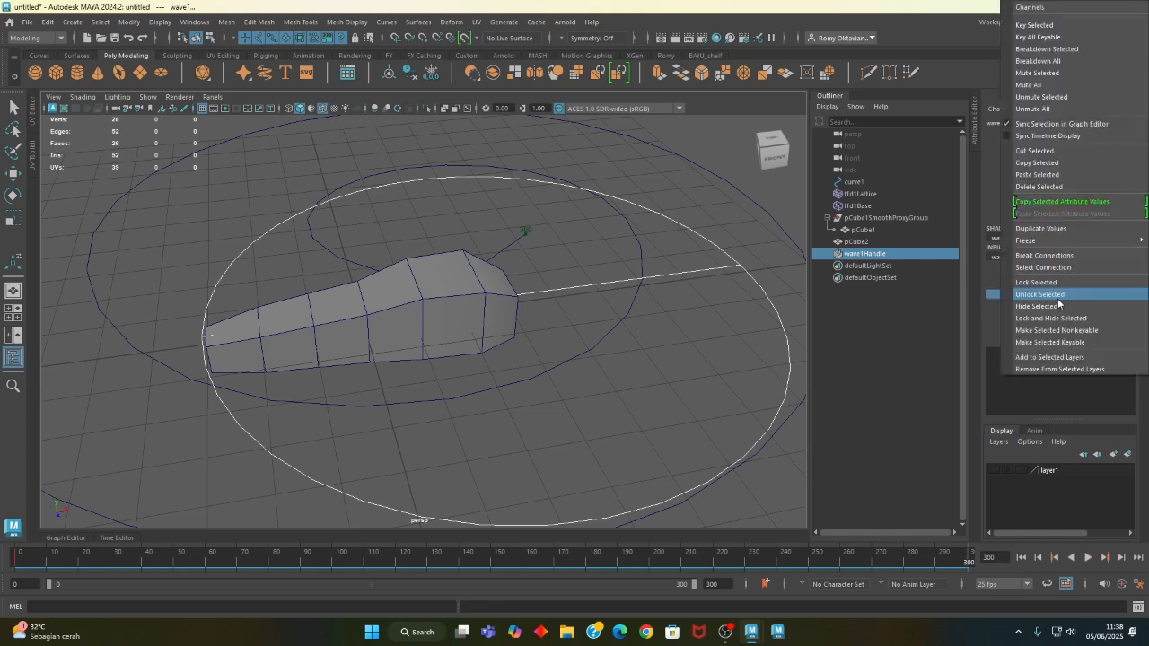
pyautogui.rightClick(1055, 298)
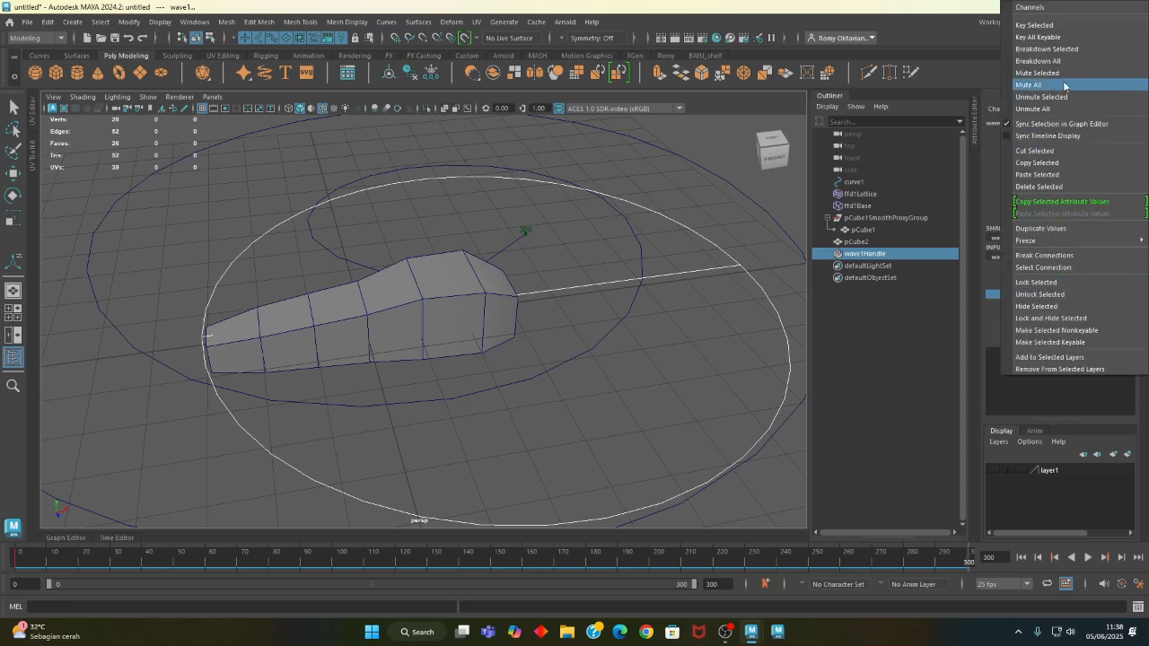
pyautogui.click(1041, 26)
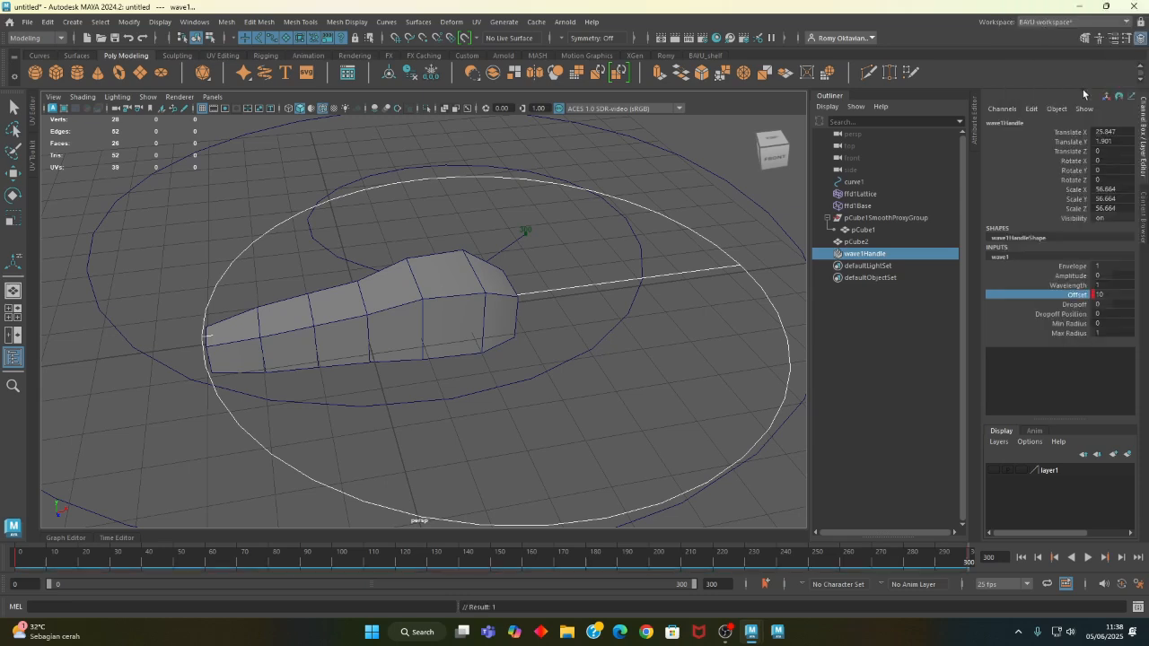
# - Try a different Wavelength on the wave deformer and return it to 1
pyautogui.doubleClick(1114, 285)
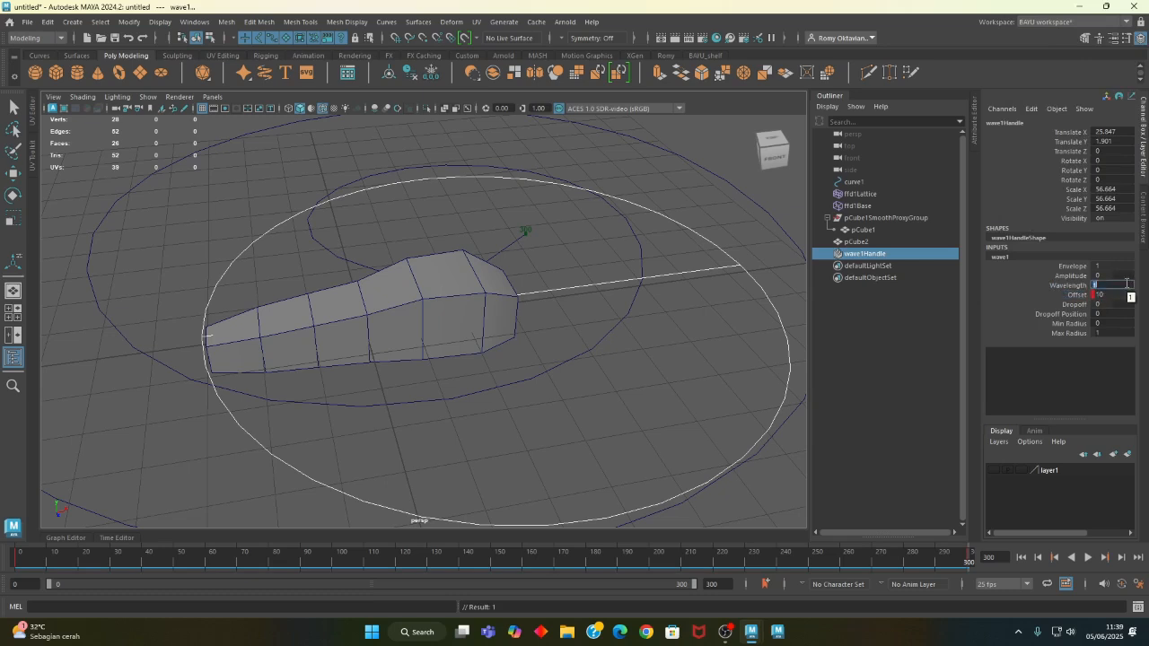
pyautogui.press('Return')
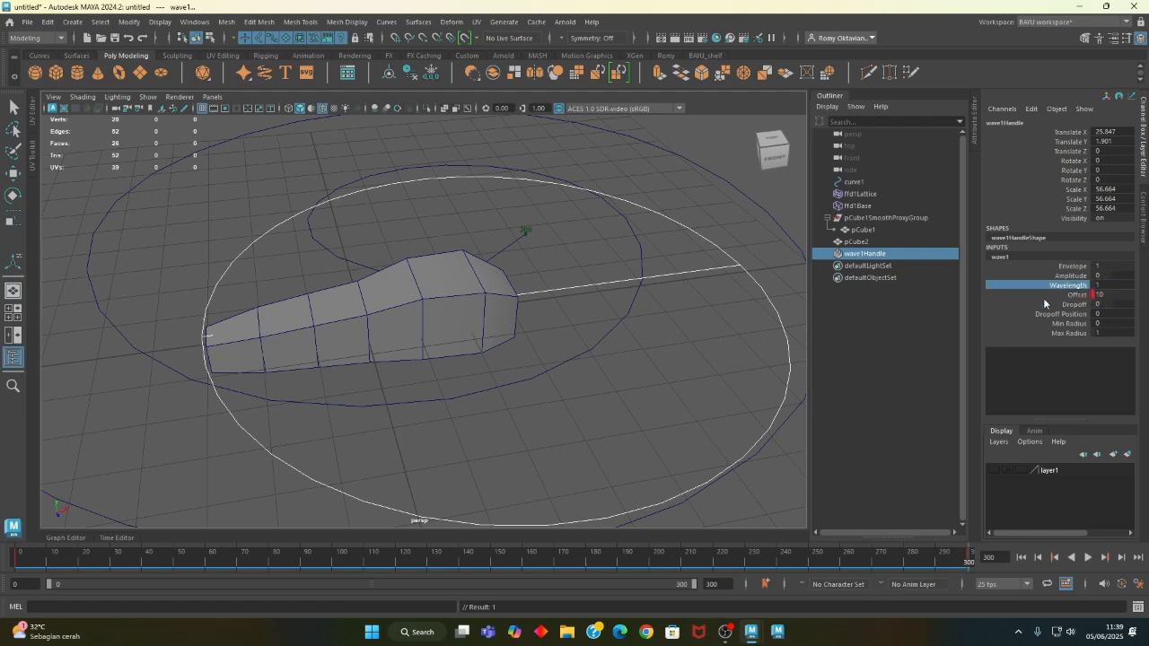
pyautogui.doubleClick(1115, 286)
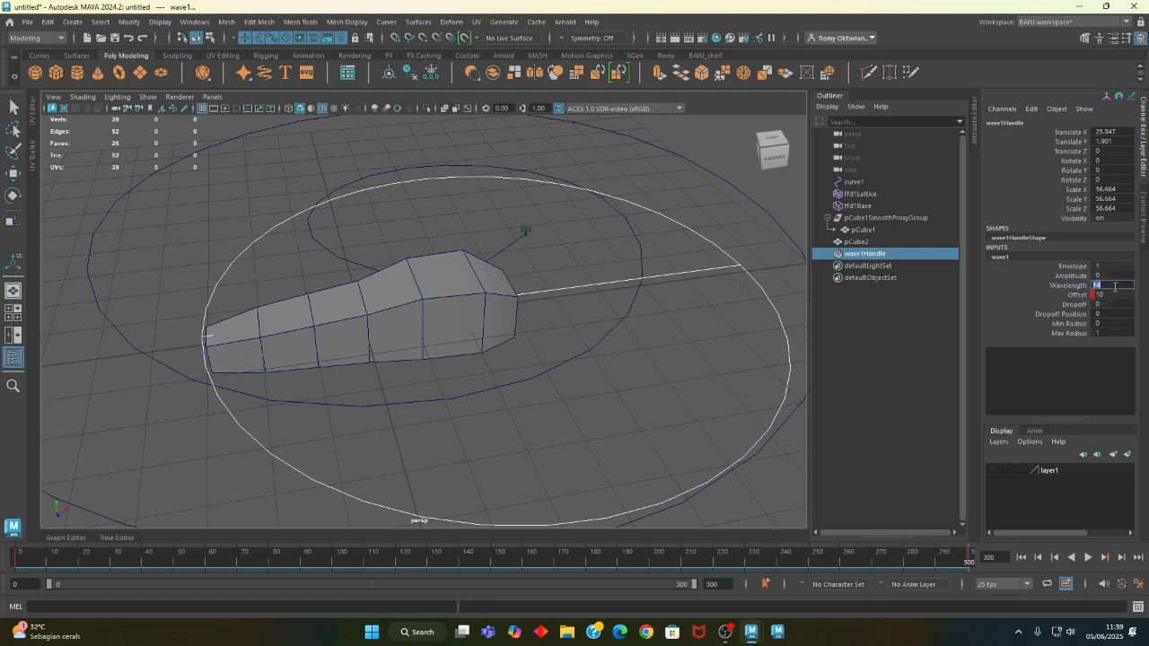
pyautogui.write('1')
pyautogui.press('Return')
# - Raise the wave deformer's Amplitude to see the bending, and settle it at 0.05
pyautogui.click(1071, 276)
pyautogui.moveTo(713, 347); pyautogui.dragTo(714, 347, button='middle')
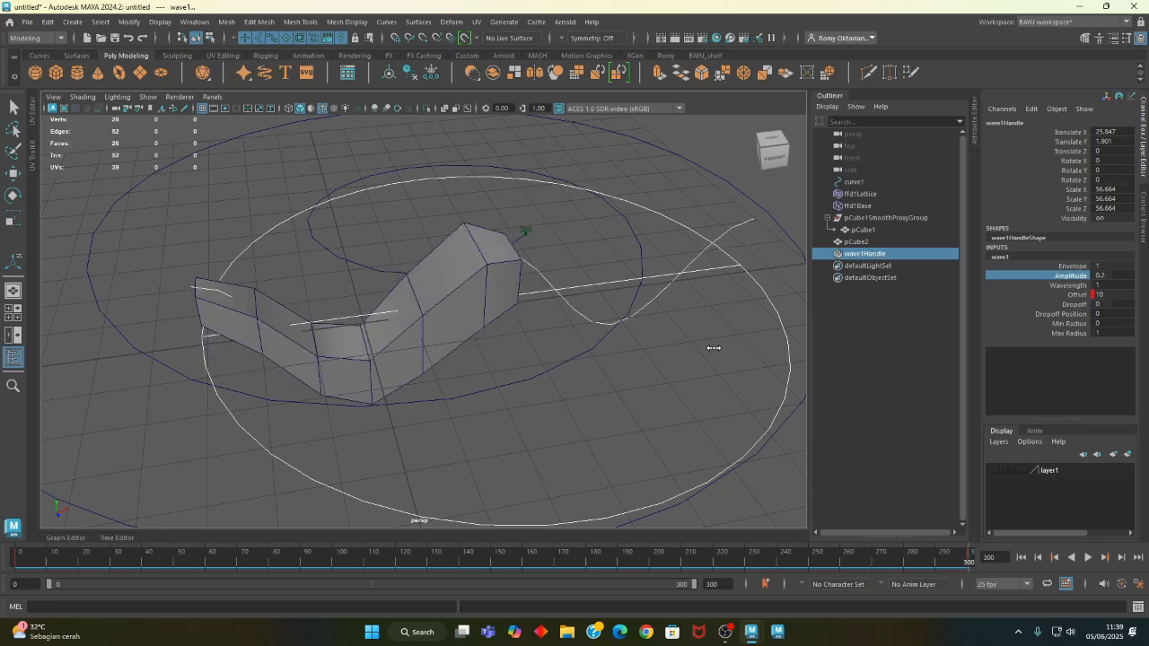
pyautogui.keyDown('alt'); pyautogui.moveTo(709, 350); pyautogui.dragTo(776, 379); pyautogui.keyUp('alt')
pyautogui.doubleClick(1113, 277)
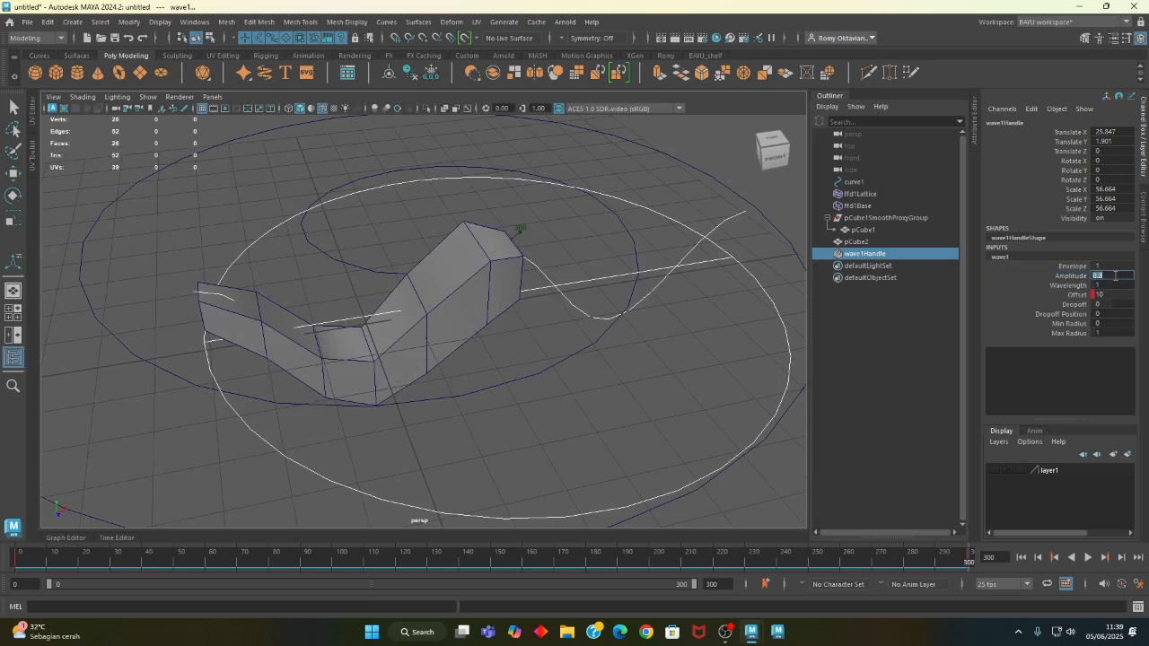
pyautogui.write('0.05')
pyautogui.press('Return')
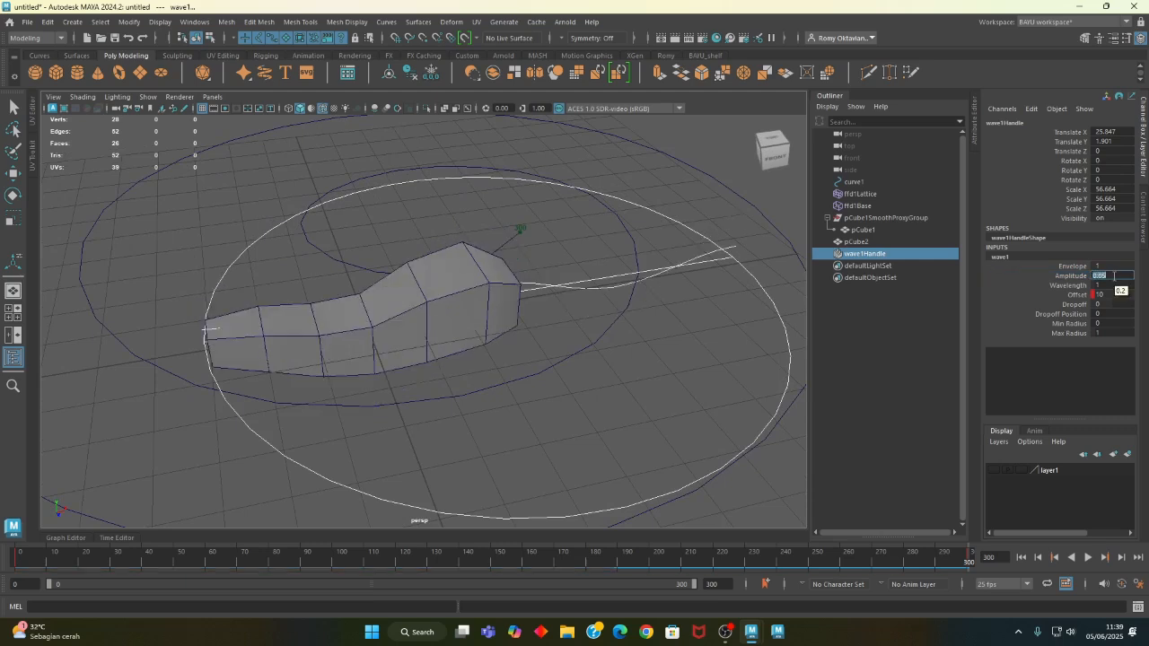
# - Set the wave handle's Rotate X to 90 so the block bends sideways, and play back the animation
pyautogui.keyDown('alt'); pyautogui.moveTo(480, 341); pyautogui.dragTo(559, 389); pyautogui.keyUp('alt')
pyautogui.press('e')
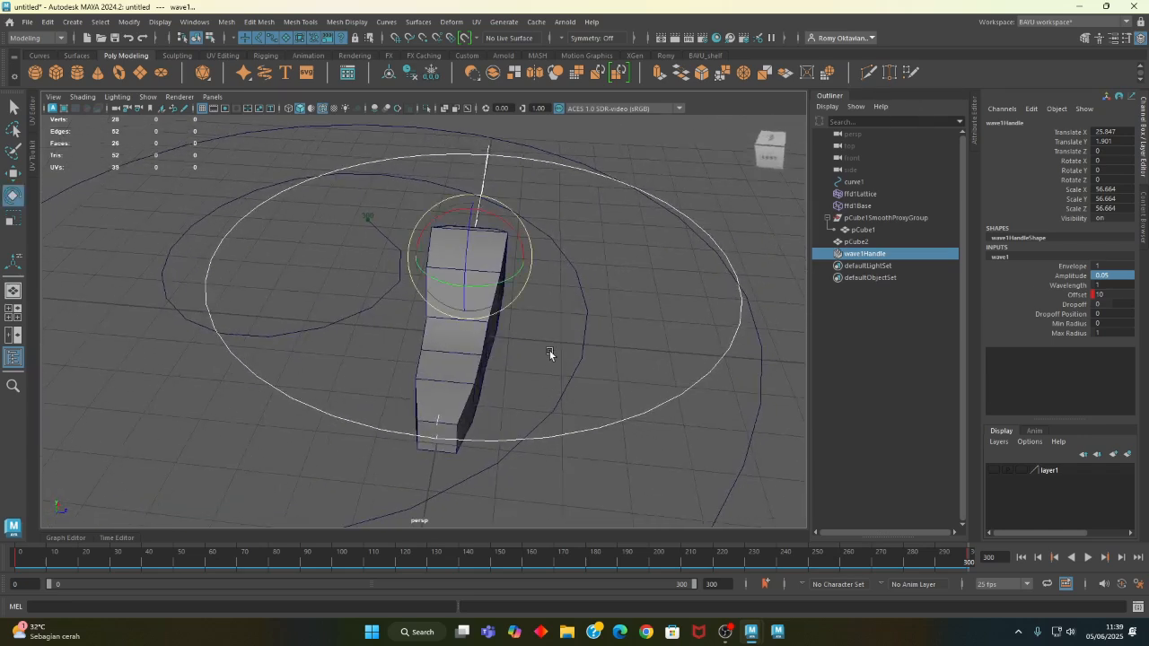
pyautogui.moveTo(505, 225); pyautogui.dragTo(652, 303)
pyautogui.doubleClick(1110, 160)
pyautogui.write('90')
pyautogui.press('Return')
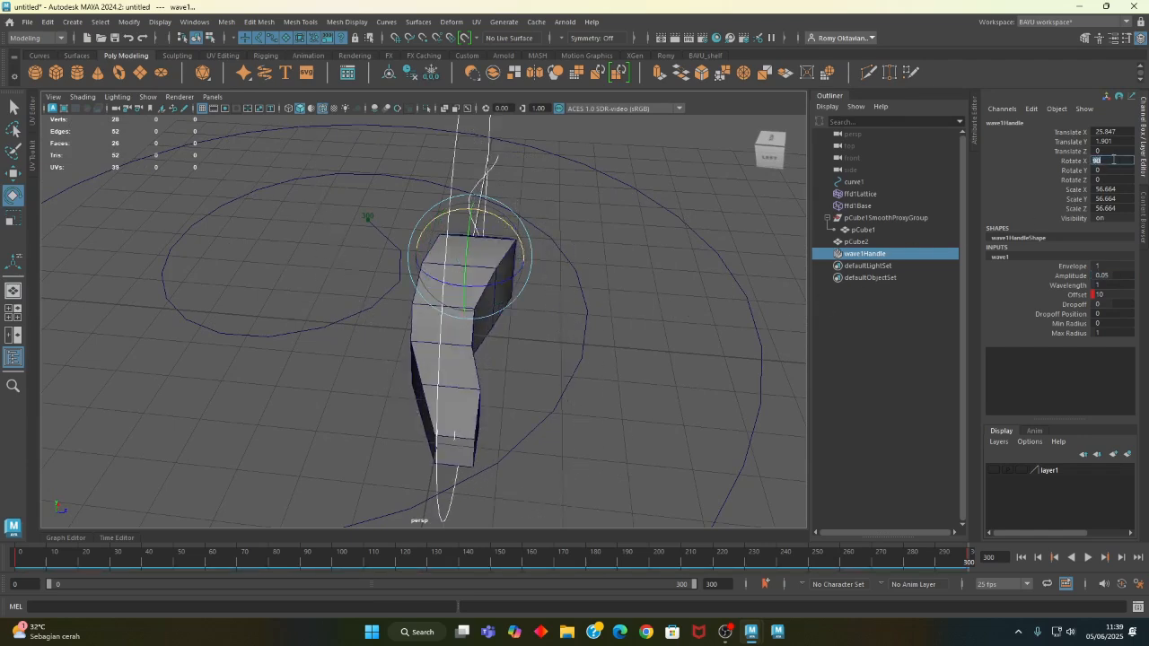
pyautogui.keyDown('alt'); pyautogui.moveTo(745, 270); pyautogui.dragTo(603, 396); pyautogui.keyUp('alt')
pyautogui.keyDown('alt'); pyautogui.moveTo(594, 400); pyautogui.dragTo(505, 361); pyautogui.keyUp('alt')
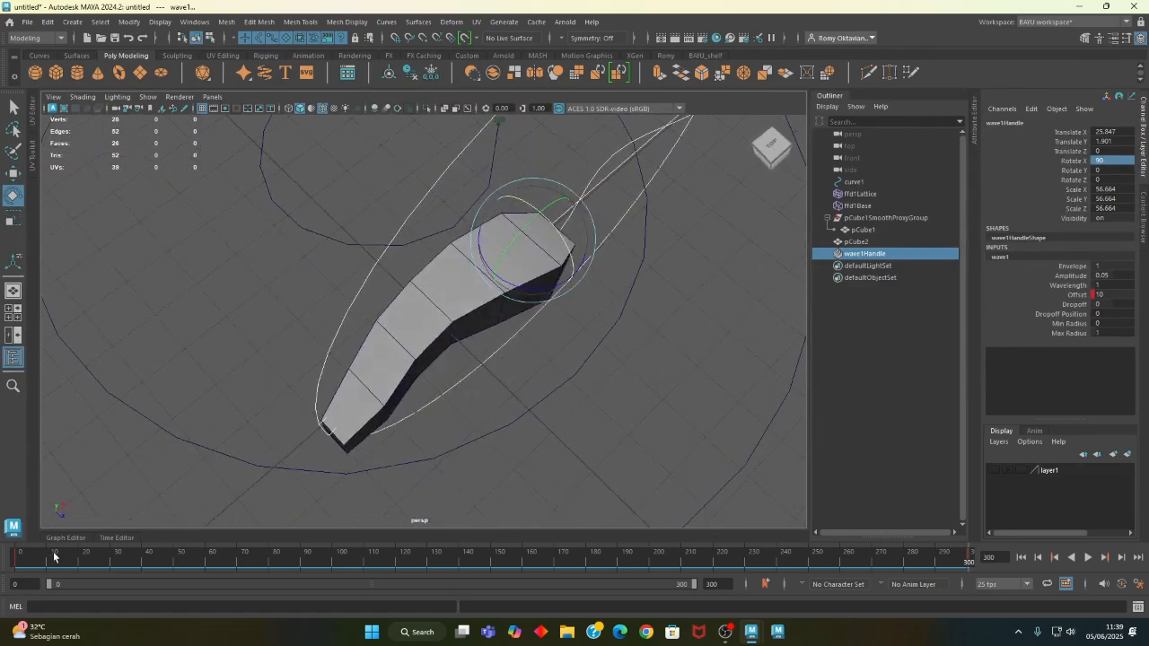
pyautogui.hotkey('alt', 'v')
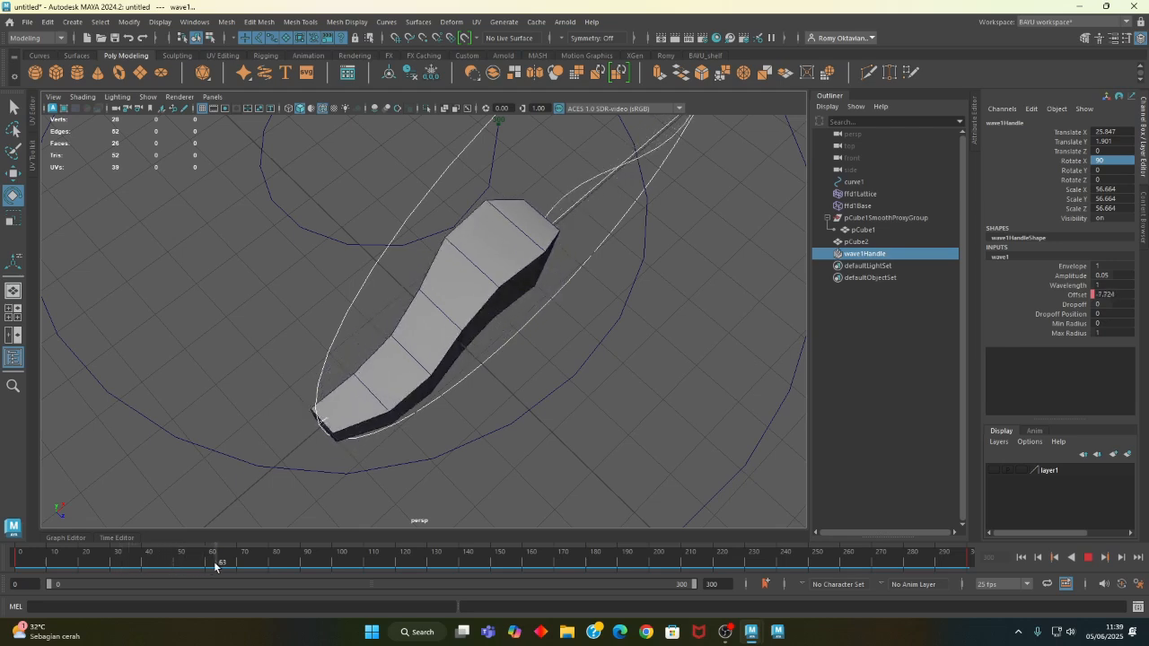
pyautogui.hotkey('alt', 'v')
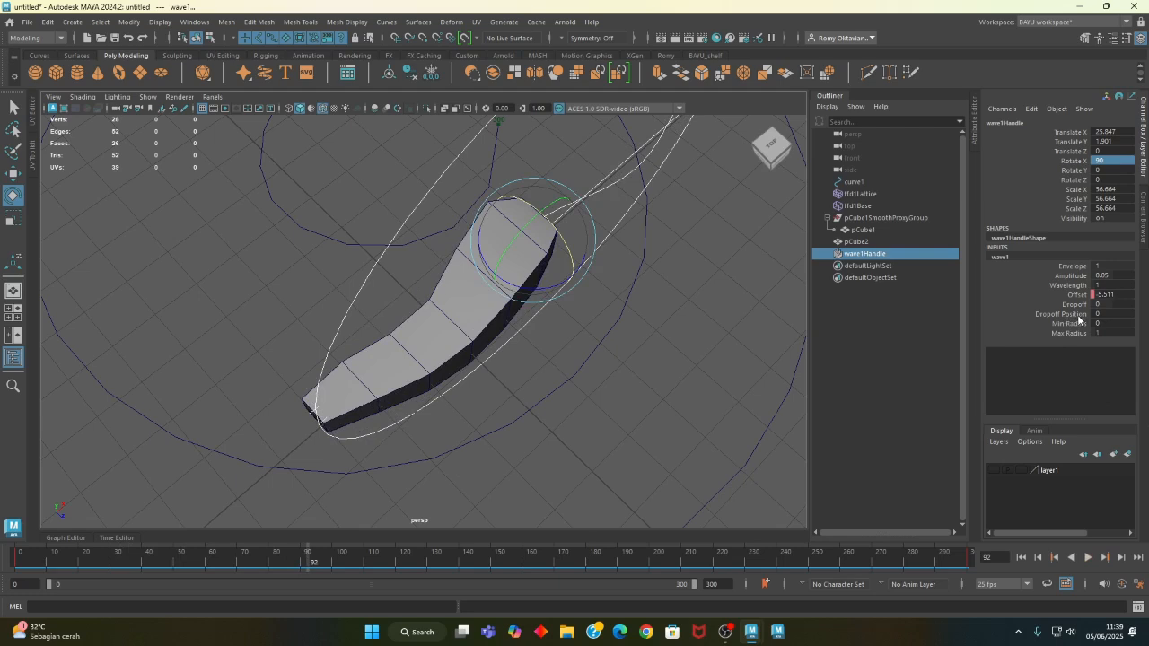
# - Try a Dropoff Position of 1 while scrubbing the timeline, and return it to 0
pyautogui.click(1072, 316)
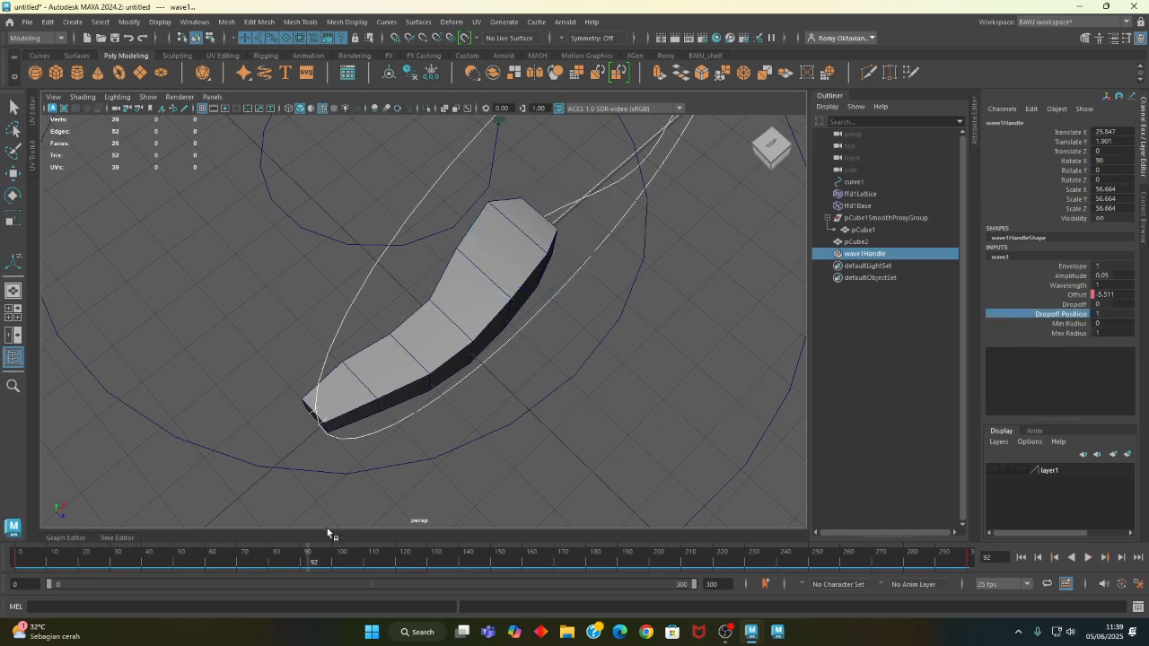
pyautogui.moveTo(46, 558); pyautogui.dragTo(199, 558)
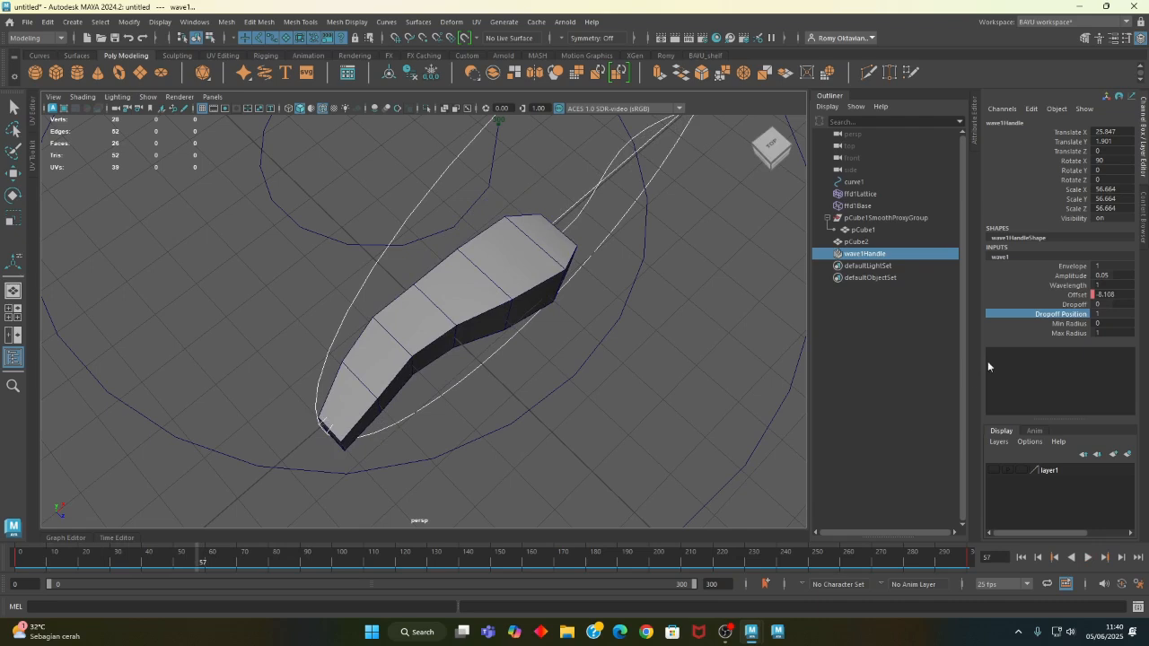
pyautogui.click(1107, 313)
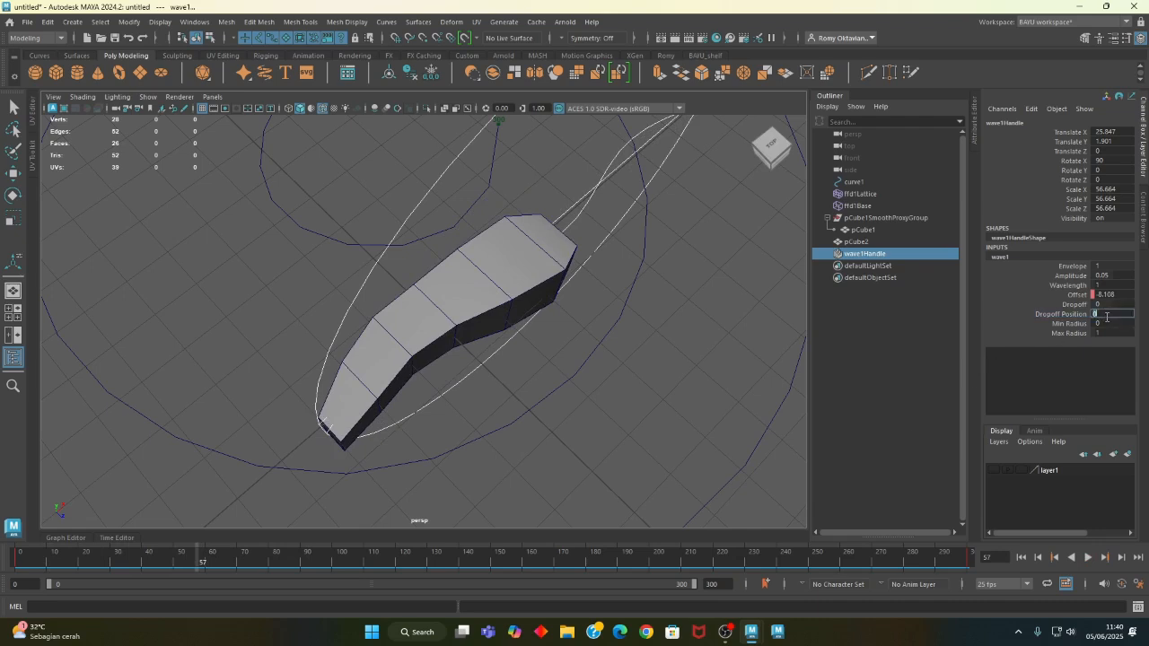
# - Set the wave deformer's Dropoff to 1 and scrub the timeline to check the motion
pyautogui.click(1071, 305)
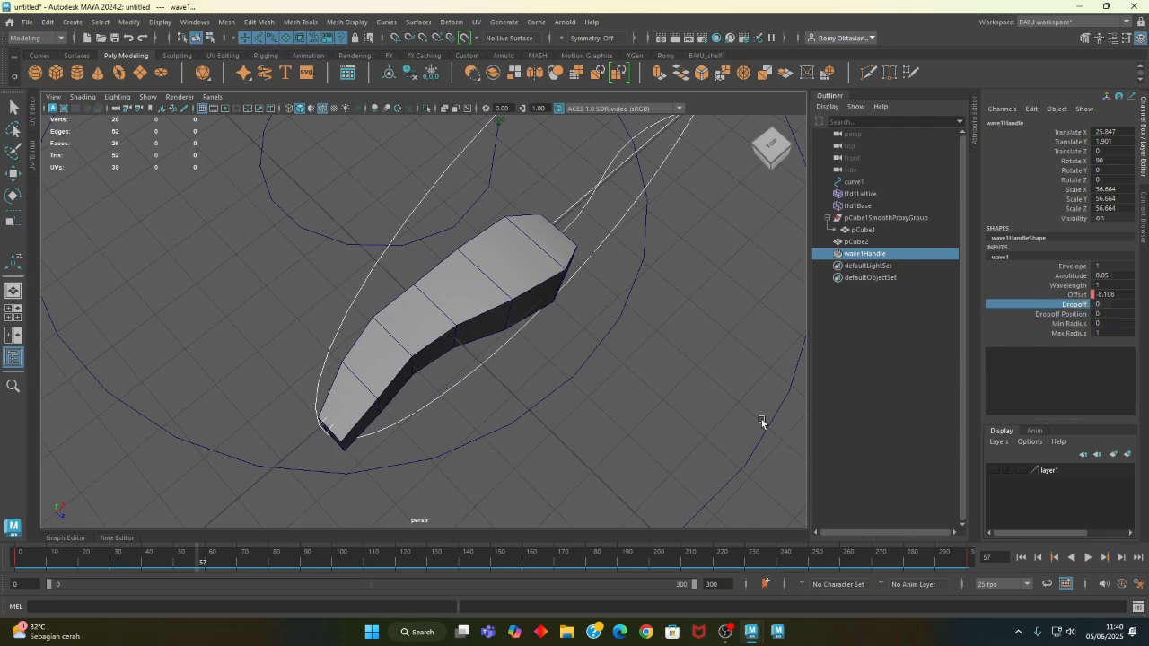
pyautogui.moveTo(761, 420); pyautogui.dragTo(638, 434, button='middle')
pyautogui.moveTo(95, 557)
pyautogui.mouseDown()
pyautogui.moveTo(18, 557)
pyautogui.moveTo(260, 540)
pyautogui.mouseUp()
# - Move the wave handle to the block's narrow end at Translate X about -31.14 and review the animation
pyautogui.keyDown('alt'); pyautogui.moveTo(341, 410); pyautogui.dragTo(379, 448); pyautogui.keyUp('alt')
pyautogui.press('w')
pyautogui.moveTo(571, 311); pyautogui.dragTo(310, 376)
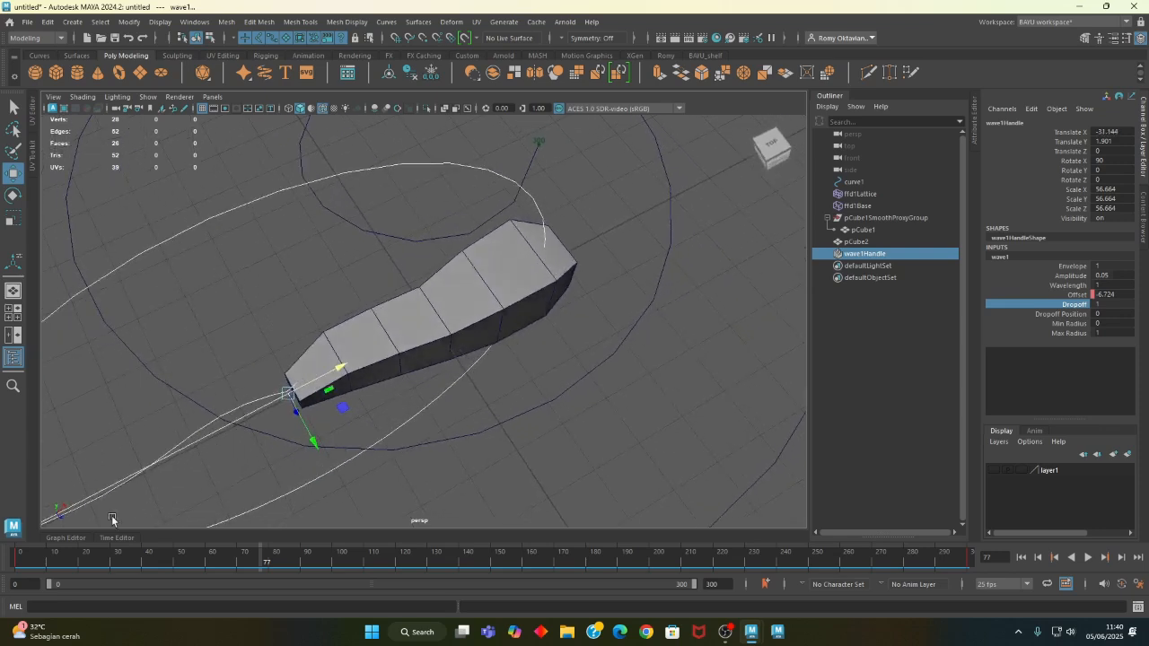
pyautogui.click(29, 561)
pyautogui.hotkey('alt', 'v')
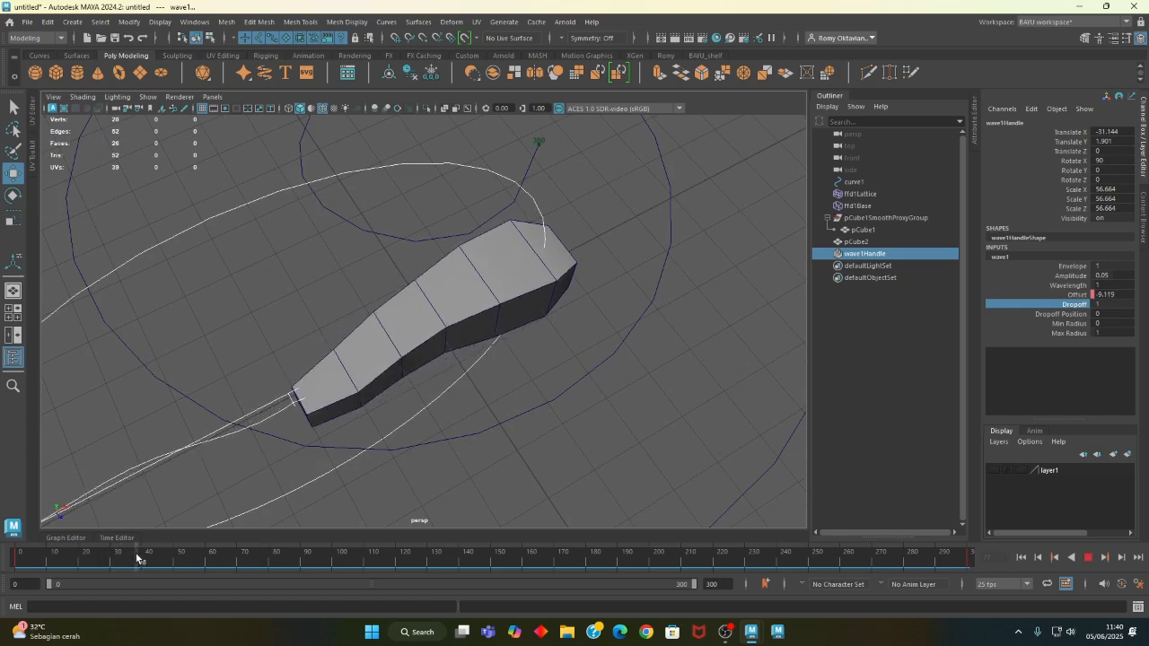
pyautogui.moveTo(175, 558); pyautogui.dragTo(391, 549)
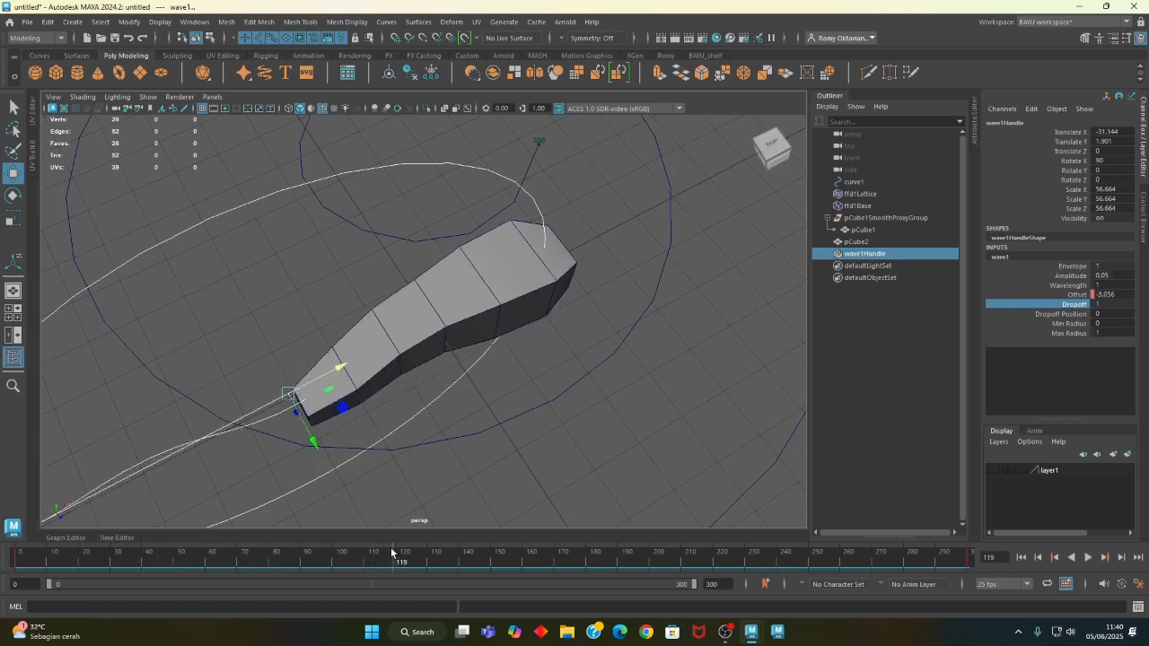
pyautogui.keyDown('alt'); pyautogui.moveTo(409, 433); pyautogui.dragTo(520, 485); pyautogui.keyUp('alt')
pyautogui.click(1088, 559)
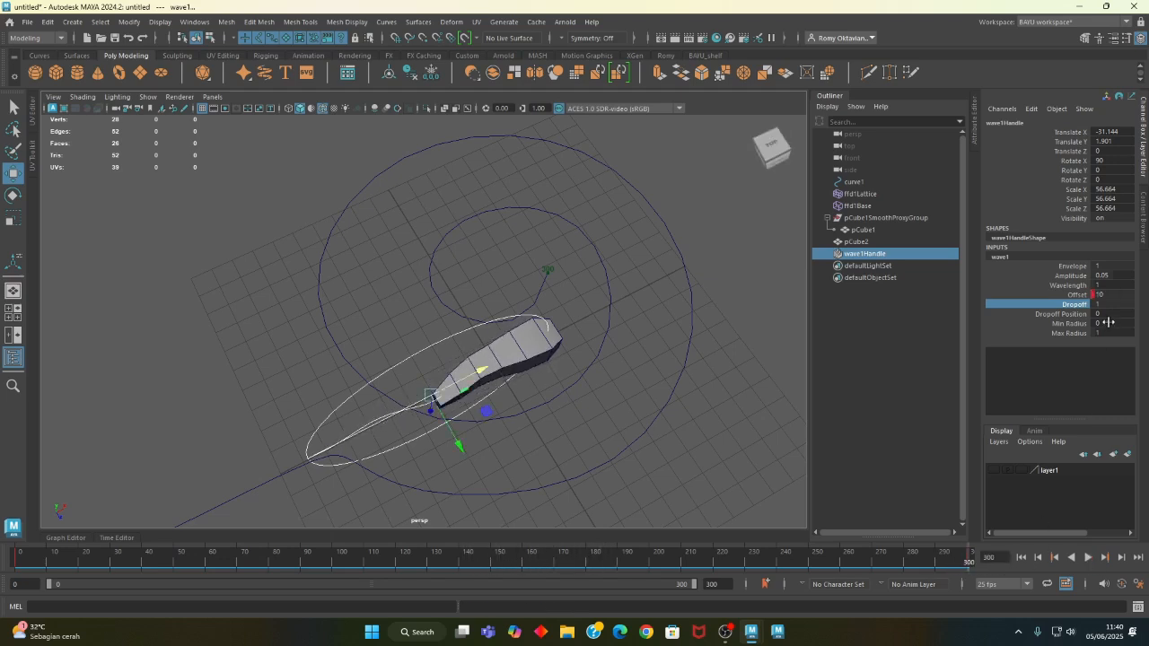
# - Change the wave deformer's Offset key at frame 300 to 0 and play back the slower motion
pyautogui.doubleClick(1110, 297)
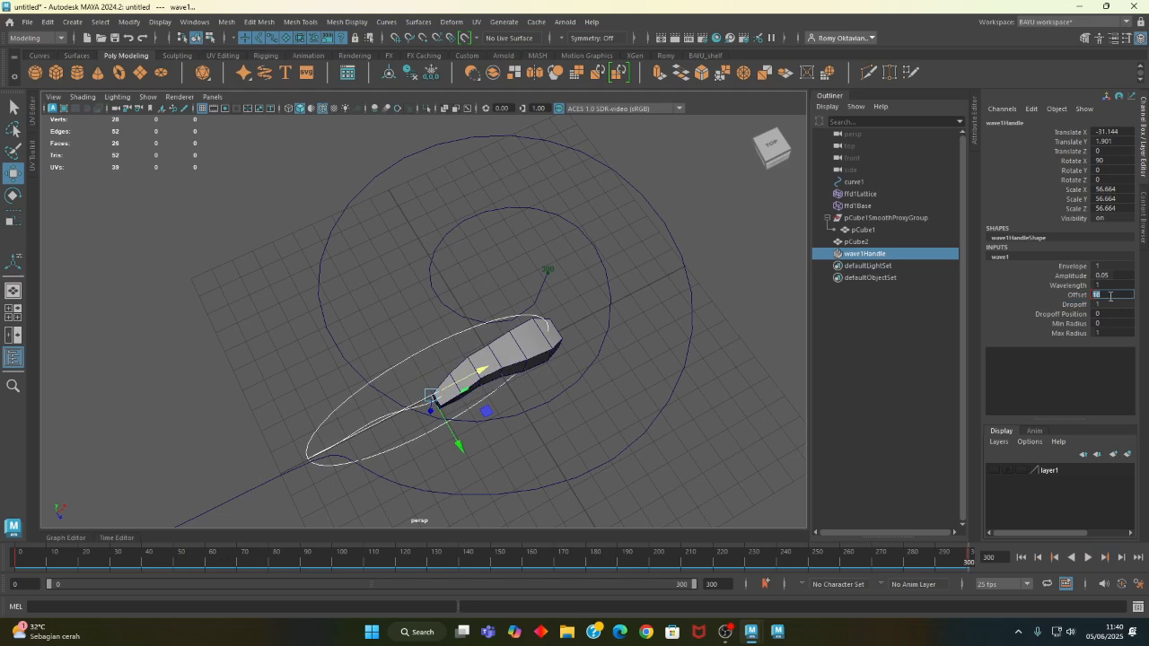
pyautogui.write('0')
pyautogui.click(1061, 297)
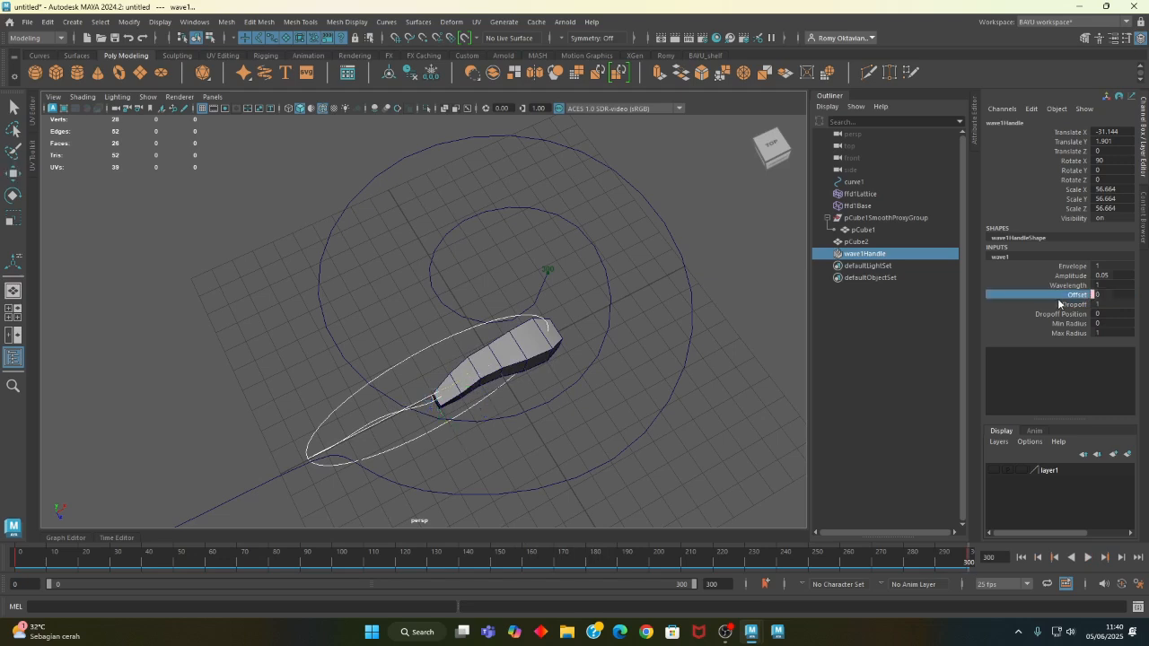
pyautogui.rightClick(1061, 299)
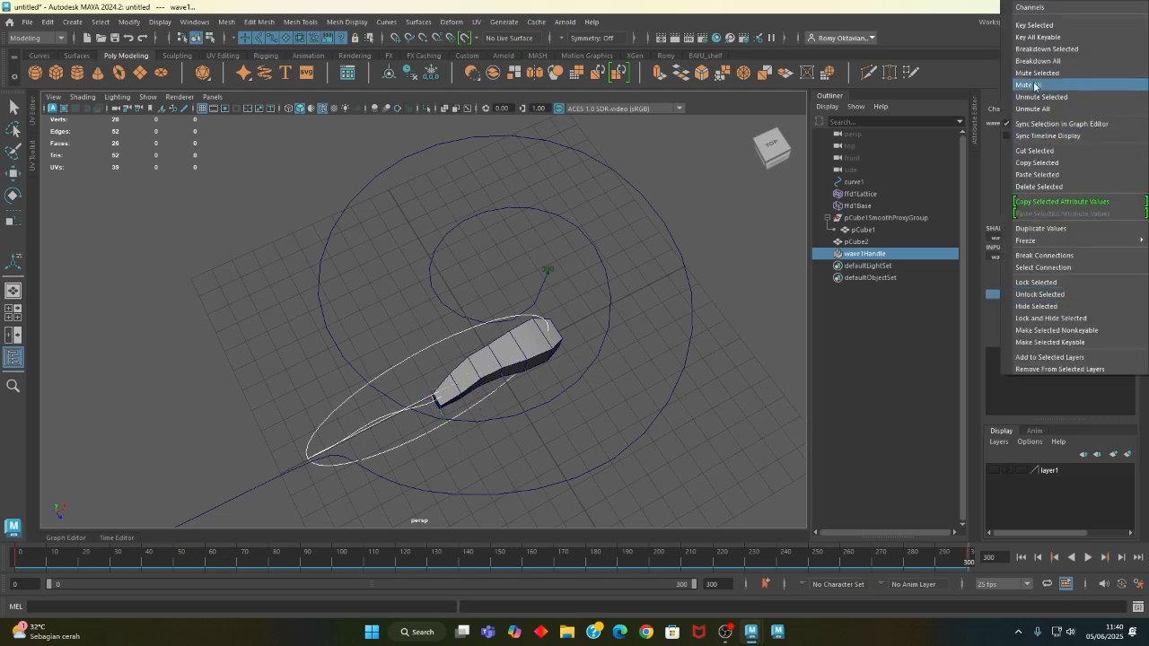
pyautogui.click(1034, 25)
pyautogui.click(1089, 560)
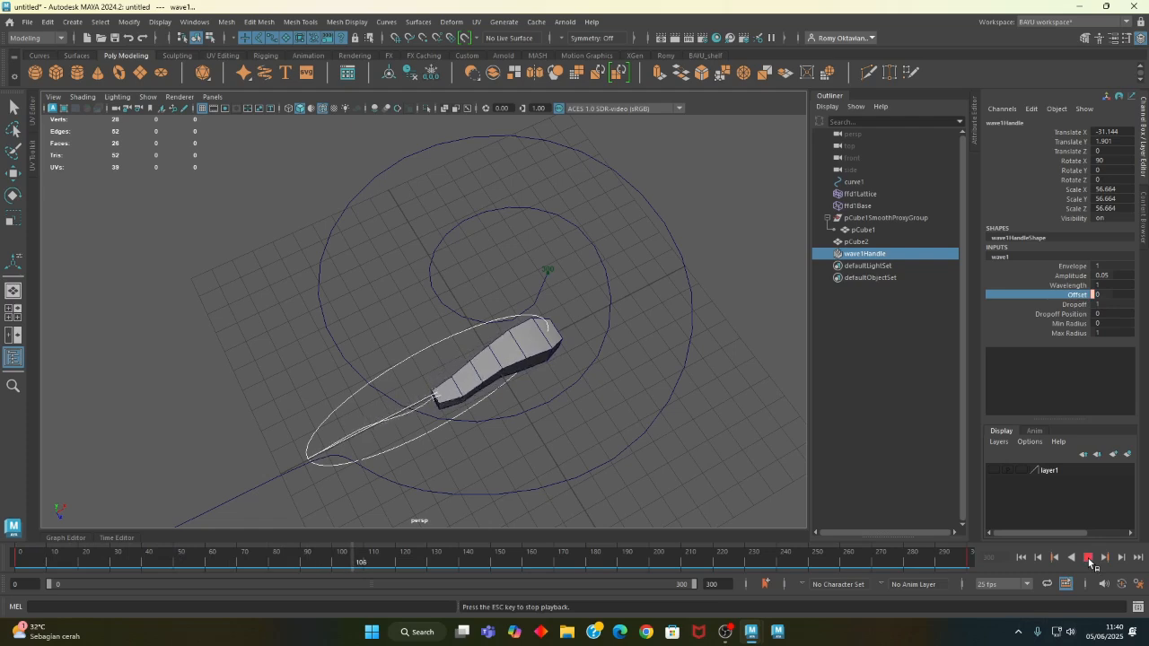
# - Give the wave deformer's Offset keys at frames 0 and 300 linear tangents and play back the even motion
pyautogui.click(1088, 558)
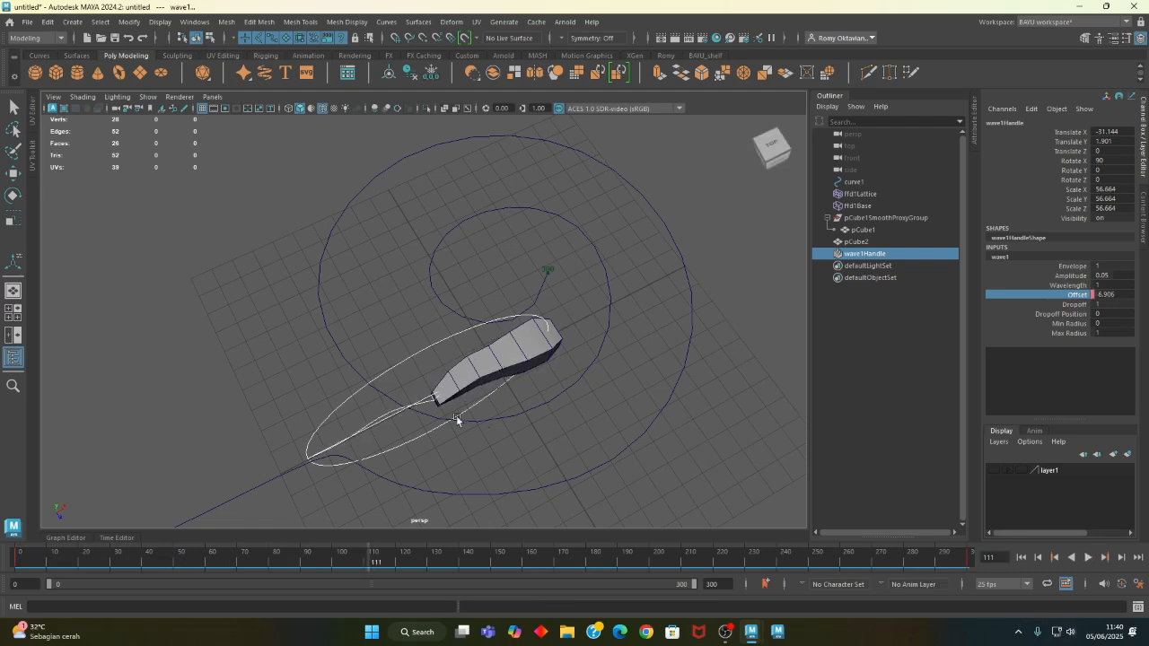
pyautogui.click(63, 538)
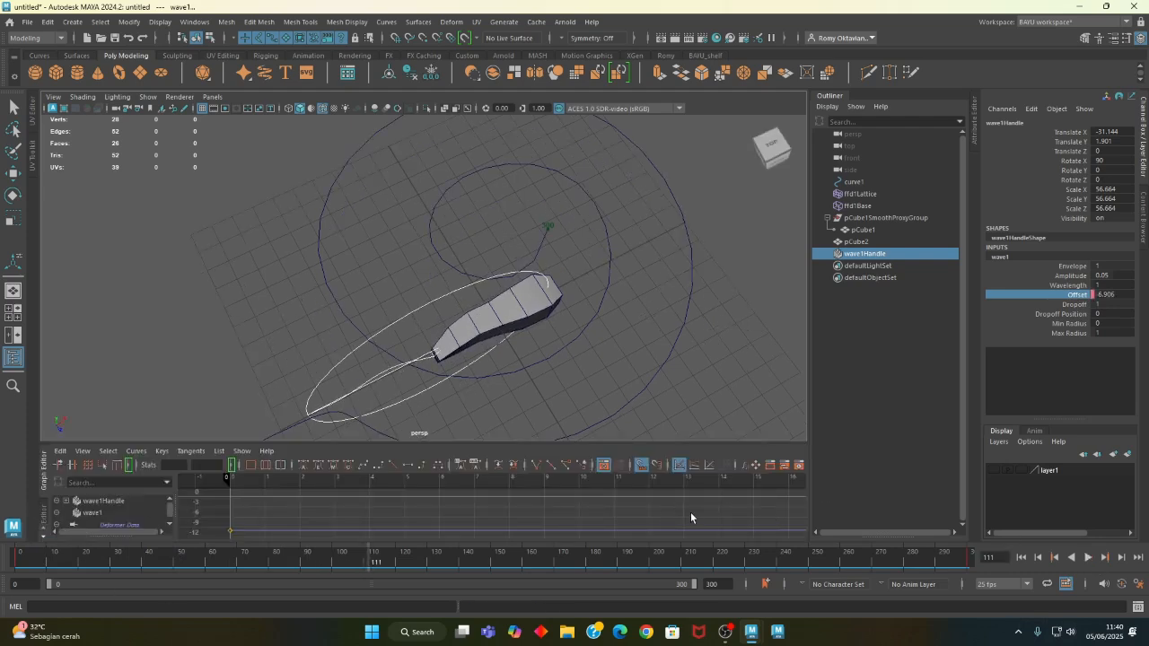
pyautogui.press('f')
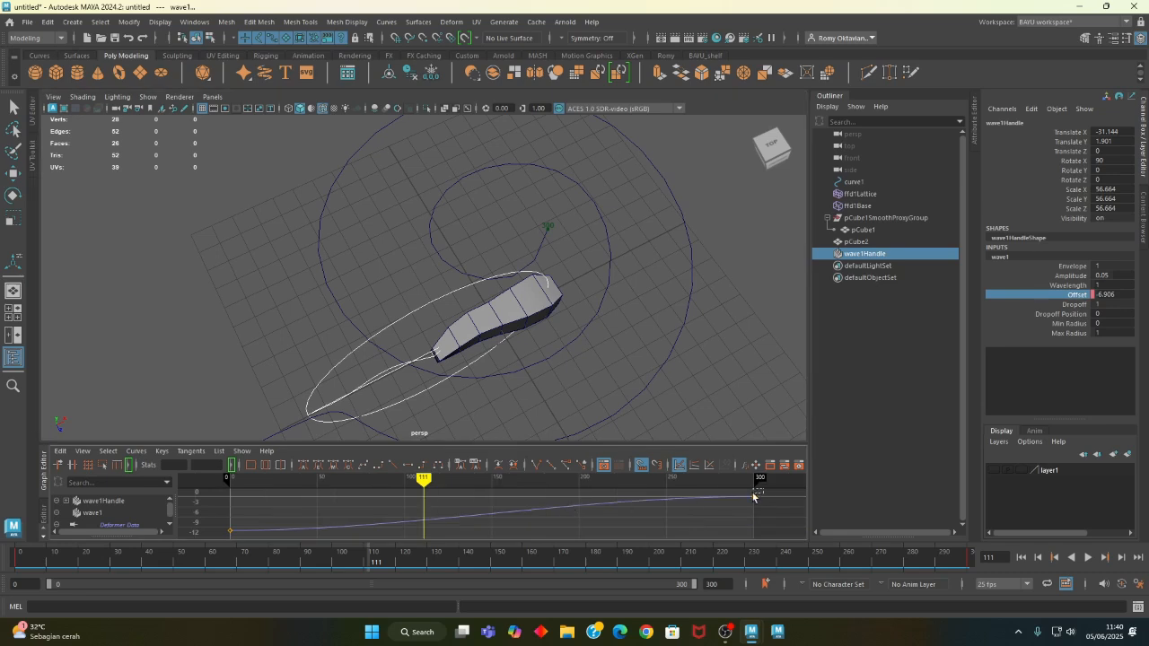
pyautogui.moveTo(207, 537); pyautogui.dragTo(363, 477)
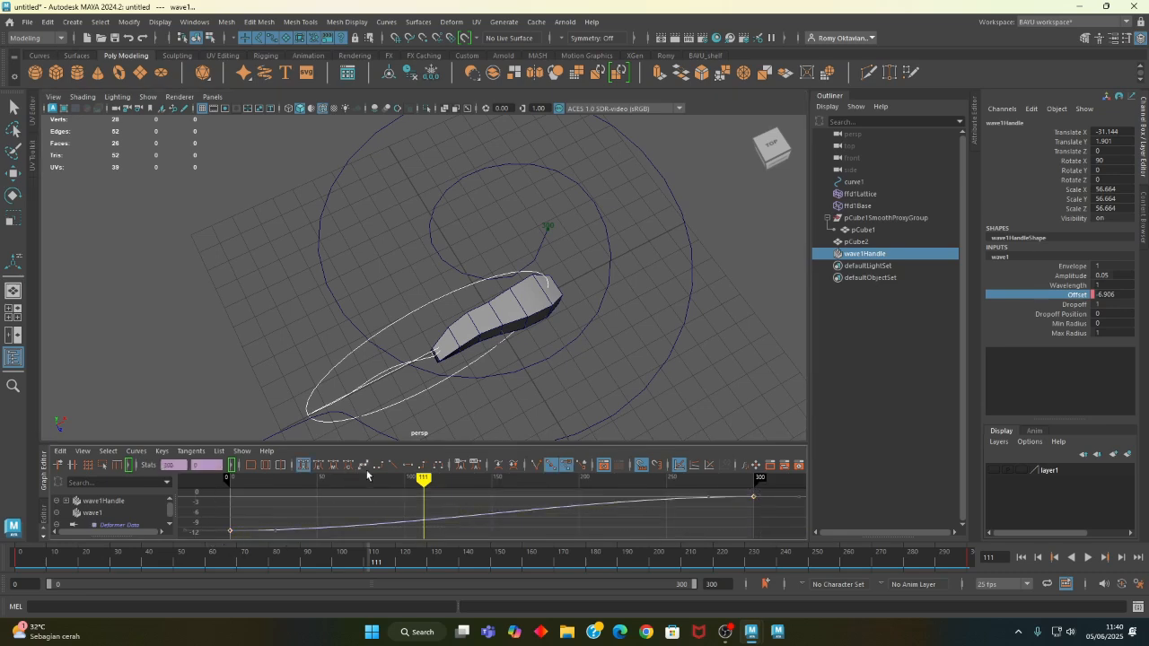
pyautogui.click(395, 469)
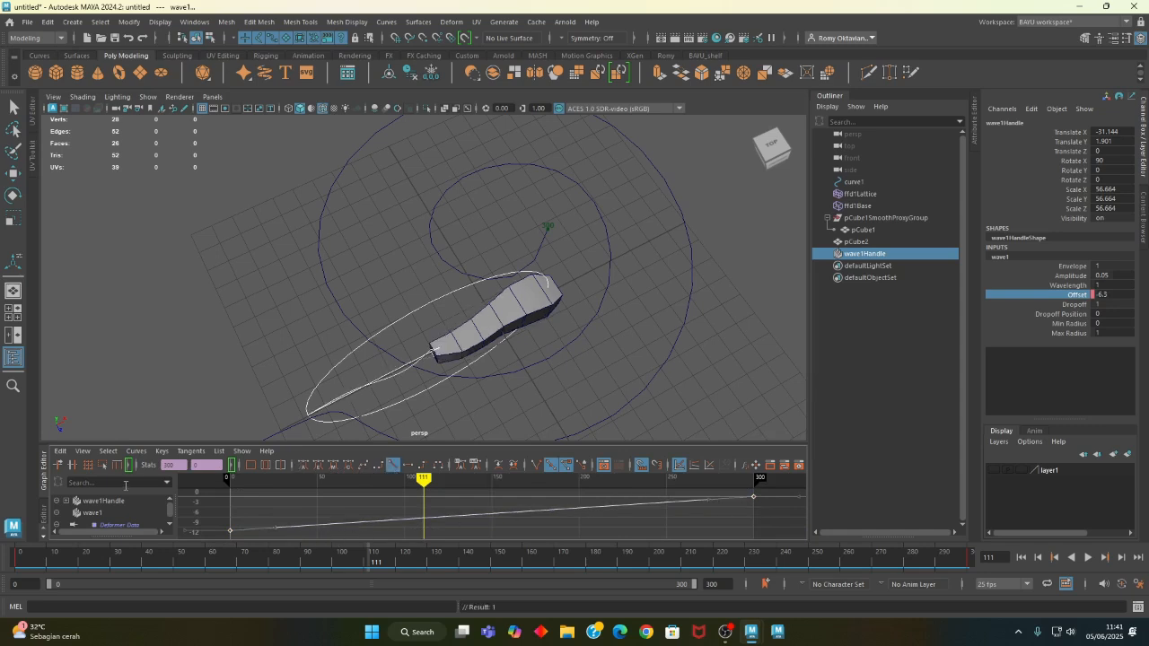
pyautogui.click(45, 484)
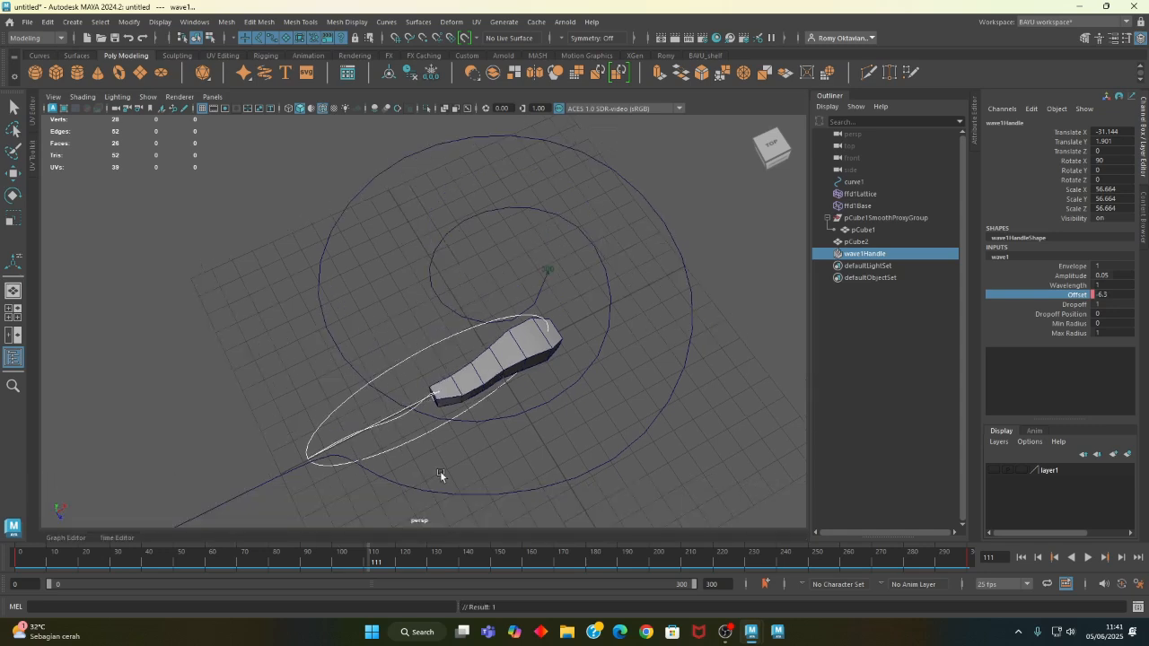
pyautogui.click(1088, 558)
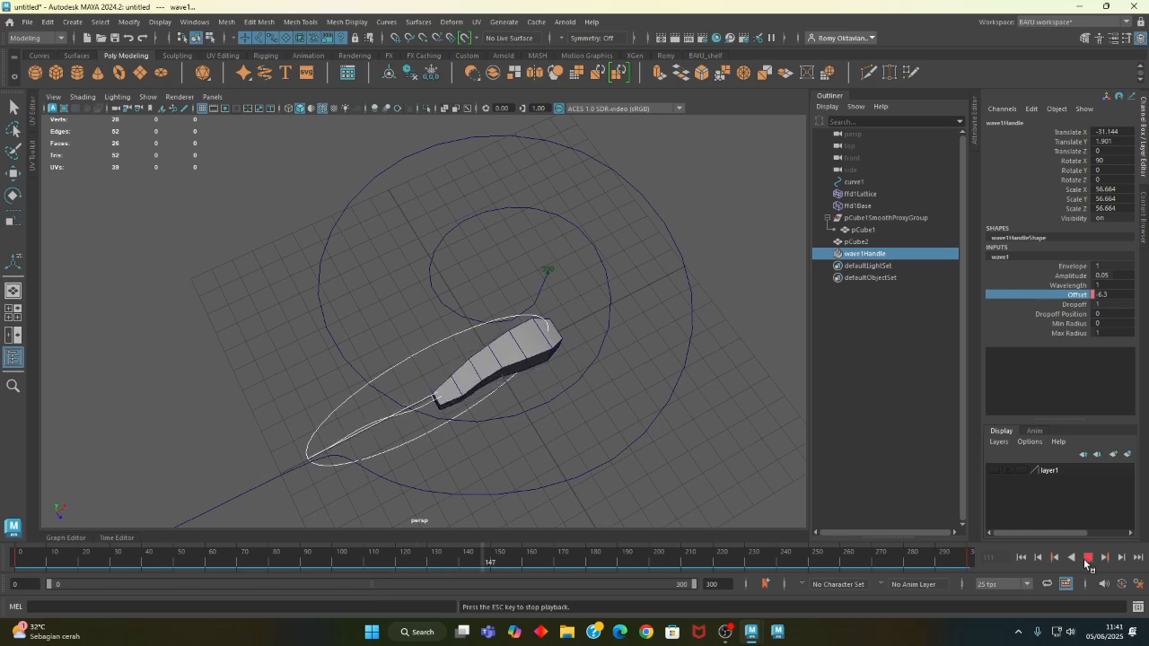
pyautogui.click(1088, 559)
# - Smooth the tapered block's mesh with one division and play back the animation
pyautogui.keyDown('alt'); pyautogui.moveTo(569, 407); pyautogui.dragTo(513, 430); pyautogui.keyUp('alt')
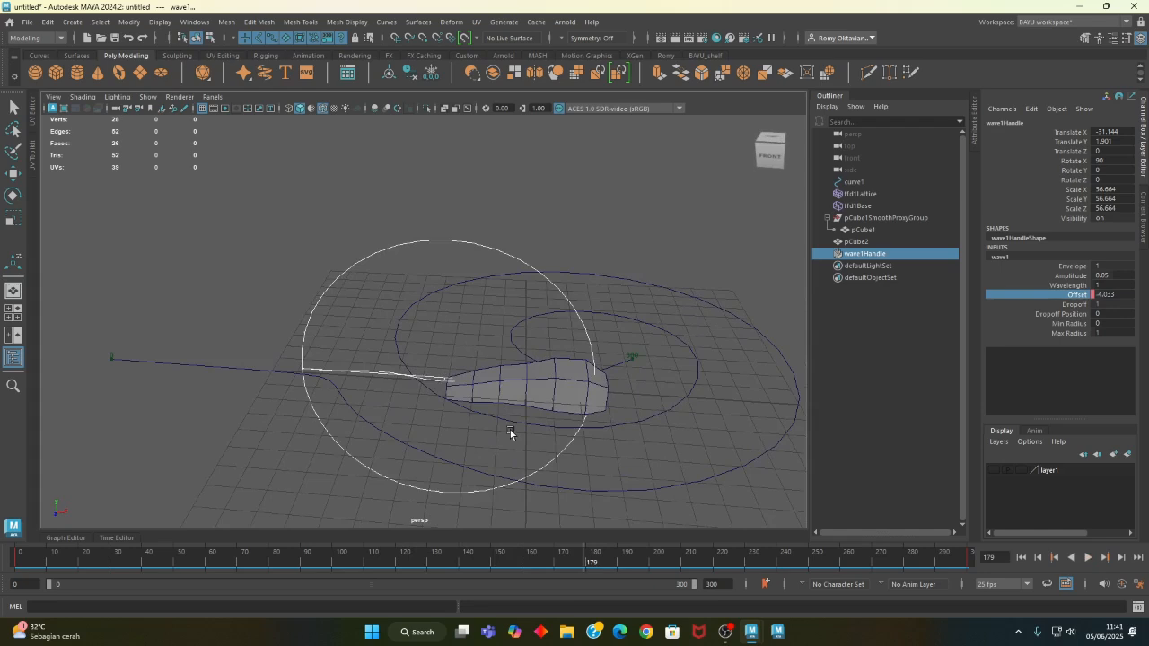
pyautogui.click(551, 403)
pyautogui.press('w')
pyautogui.keyDown('alt'); pyautogui.moveTo(609, 452); pyautogui.dragTo(589, 458); pyautogui.keyUp('alt')
pyautogui.click(226, 22)
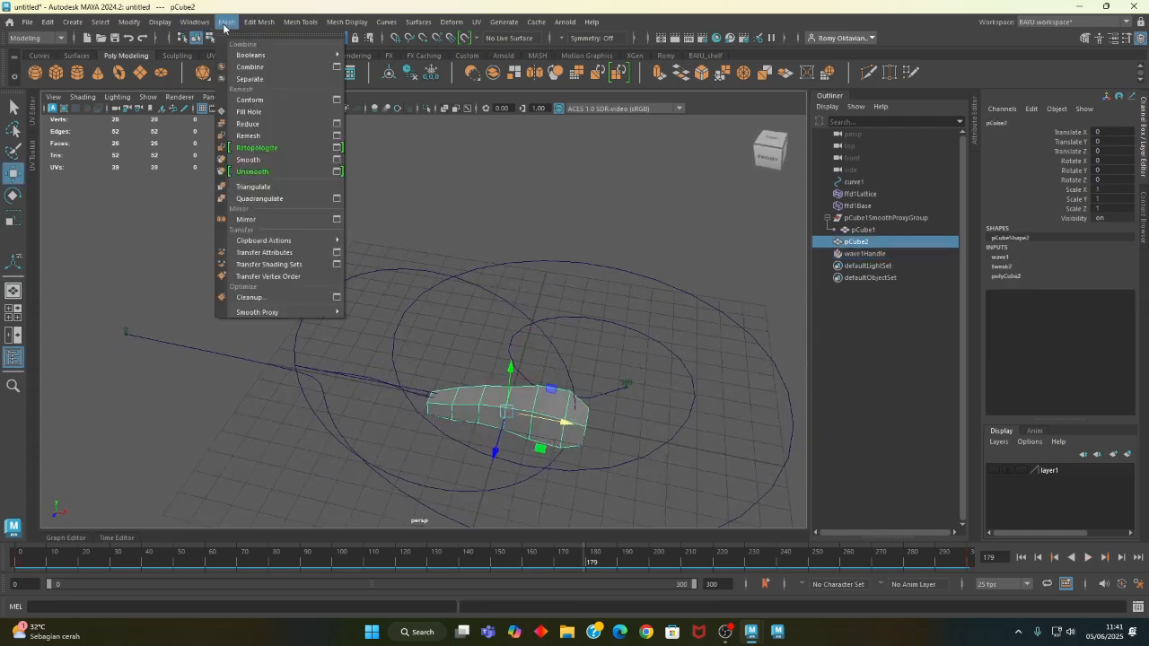
pyautogui.click(249, 159)
pyautogui.keyDown('alt'); pyautogui.moveTo(461, 303); pyautogui.dragTo(763, 505); pyautogui.keyUp('alt')
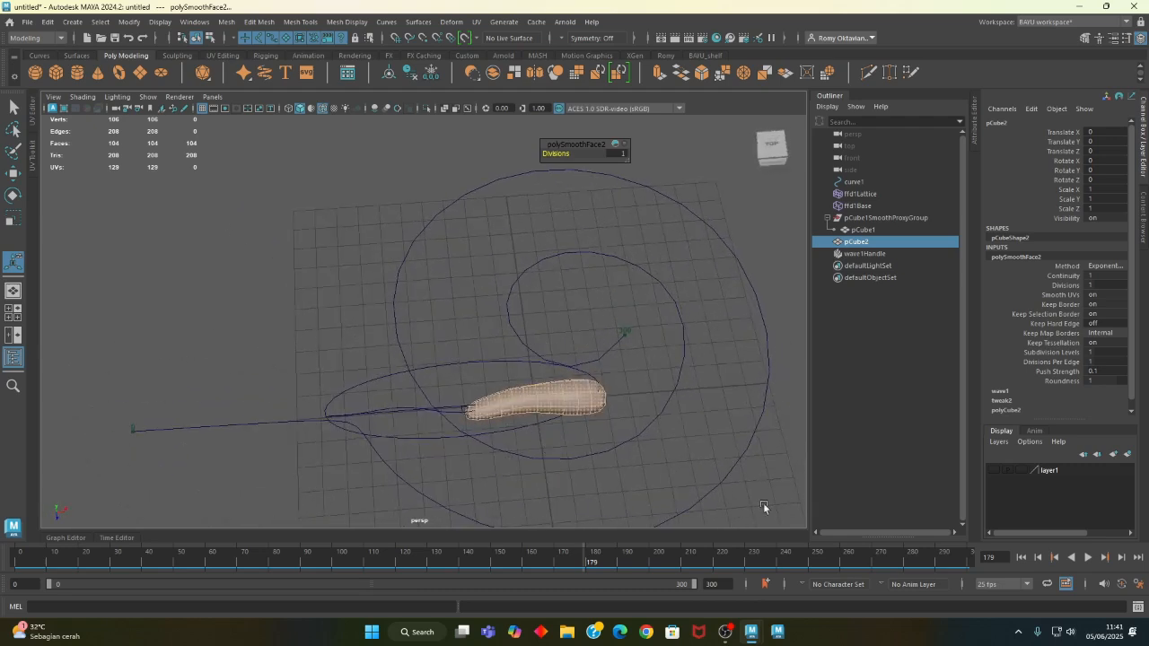
pyautogui.click(1088, 558)
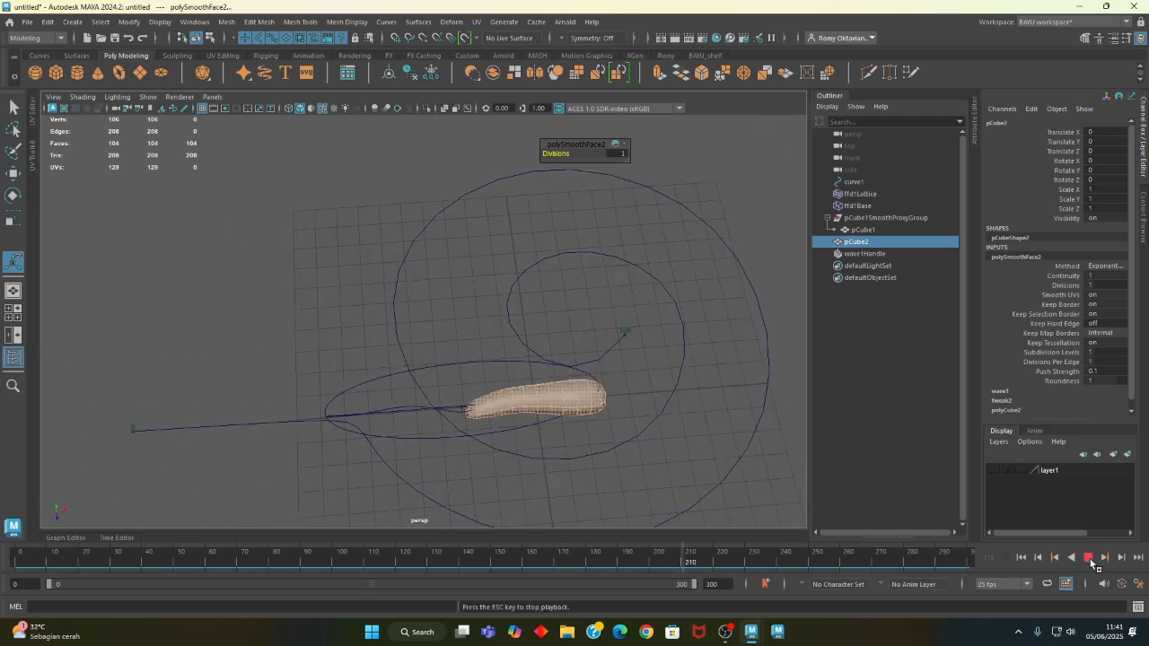
pyautogui.click(1088, 557)
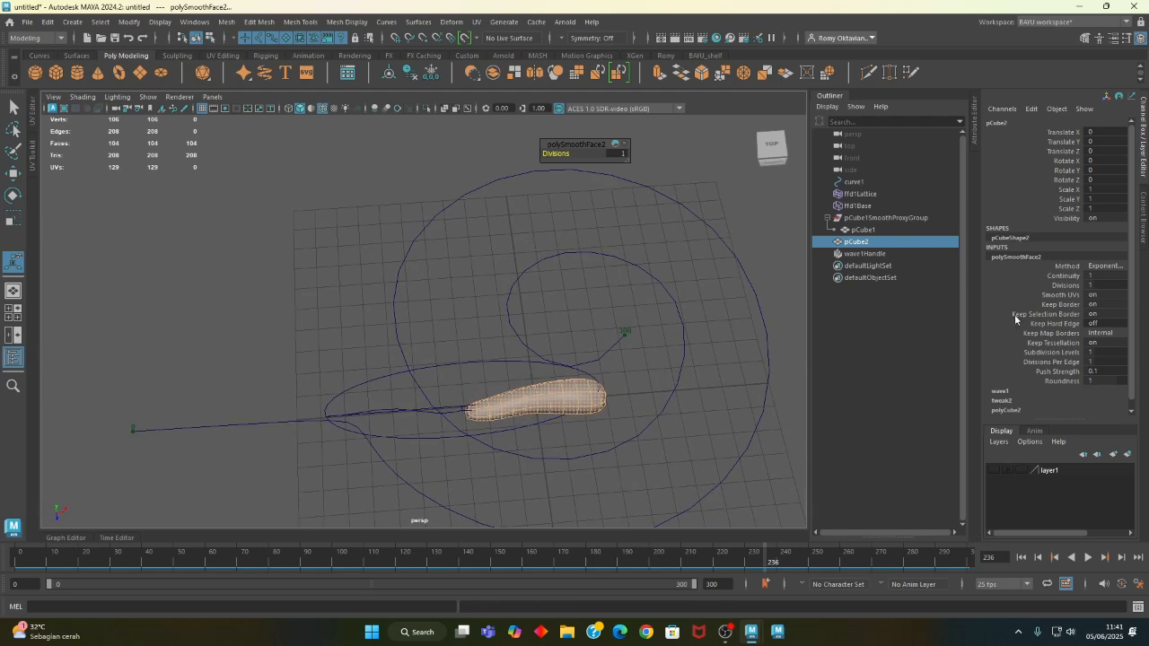
# - Try a Wavelength of 2 on the wave deformer, set it to 0.5 instead, and play back the motion
pyautogui.keyDown('alt'); pyautogui.moveTo(523, 449); pyautogui.dragTo(374, 323); pyautogui.keyUp('alt')
pyautogui.click(386, 342)
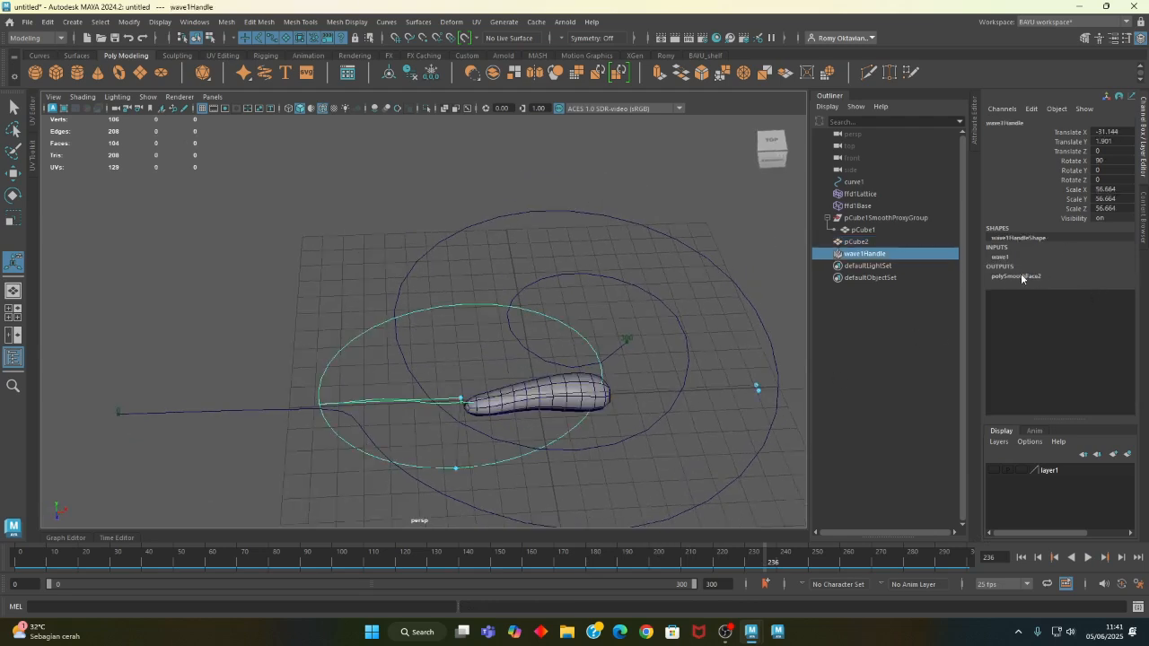
pyautogui.click(999, 258)
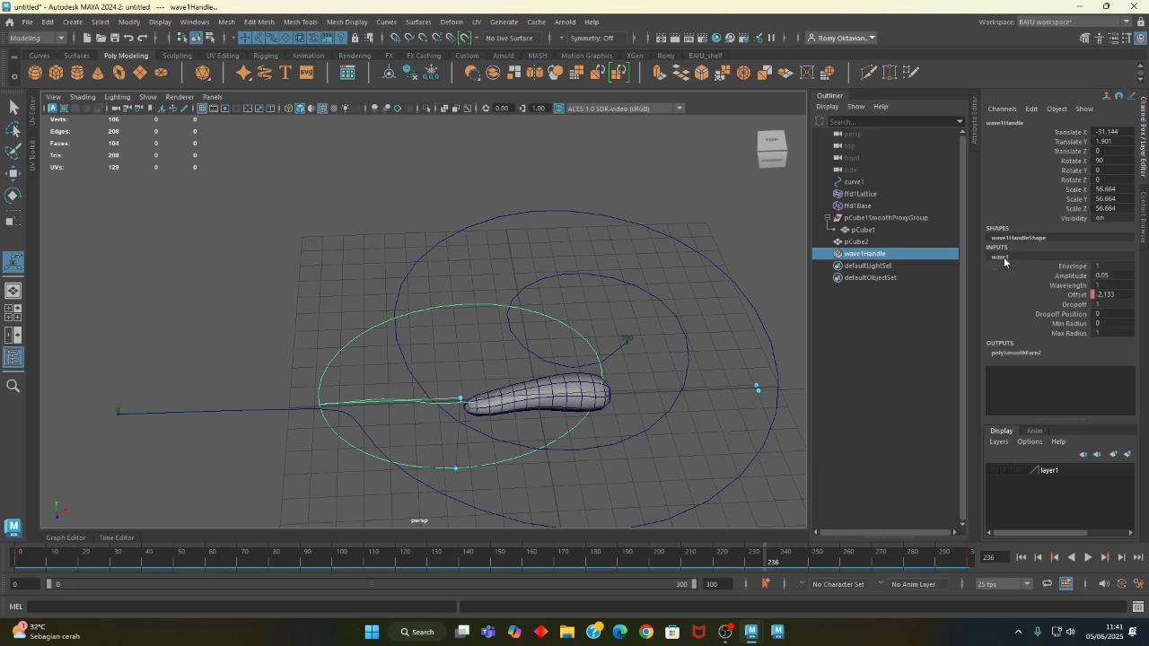
pyautogui.doubleClick(1111, 285)
pyautogui.write('2')
pyautogui.press('Return')
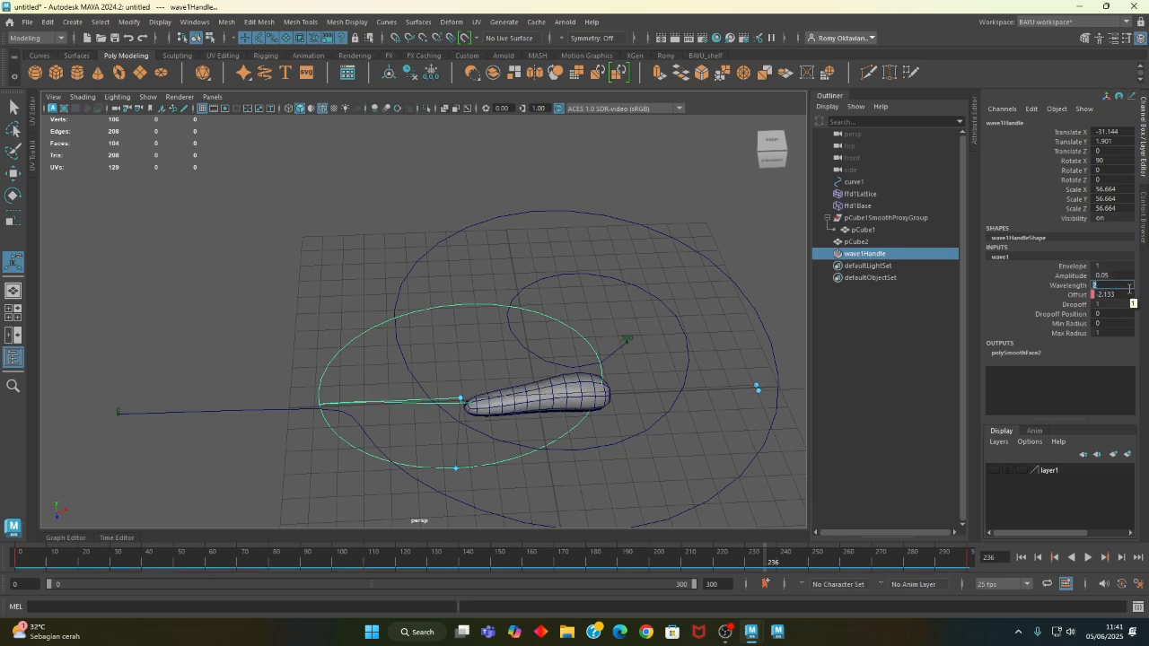
pyautogui.write('0.5')
pyautogui.press('Return')
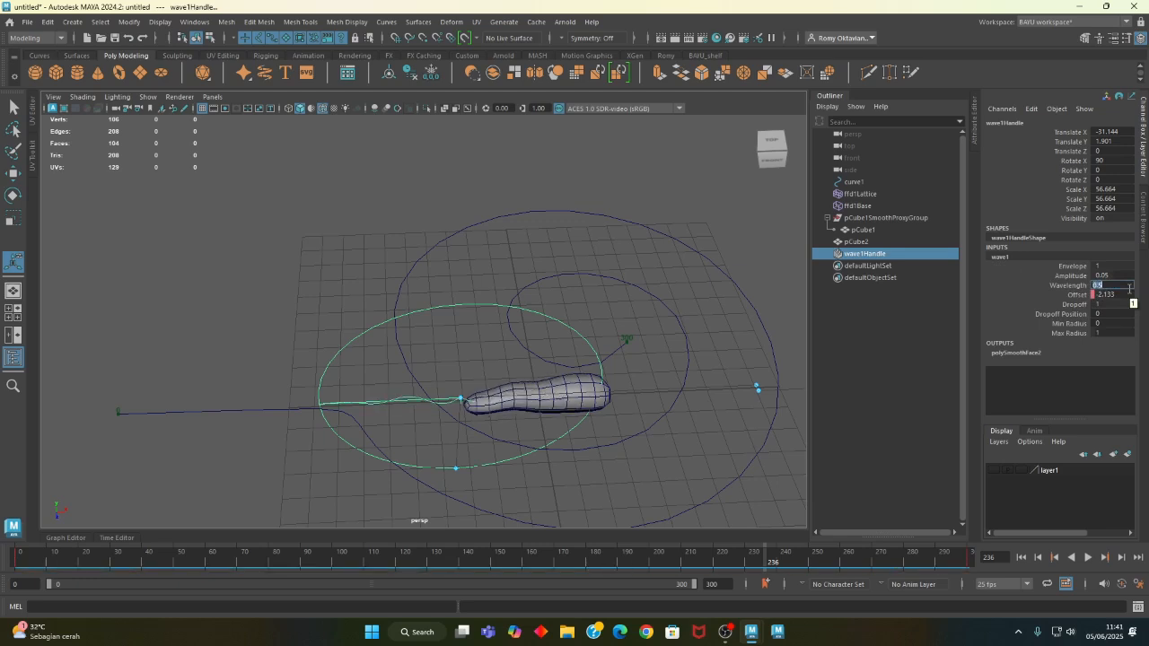
pyautogui.click(1088, 558)
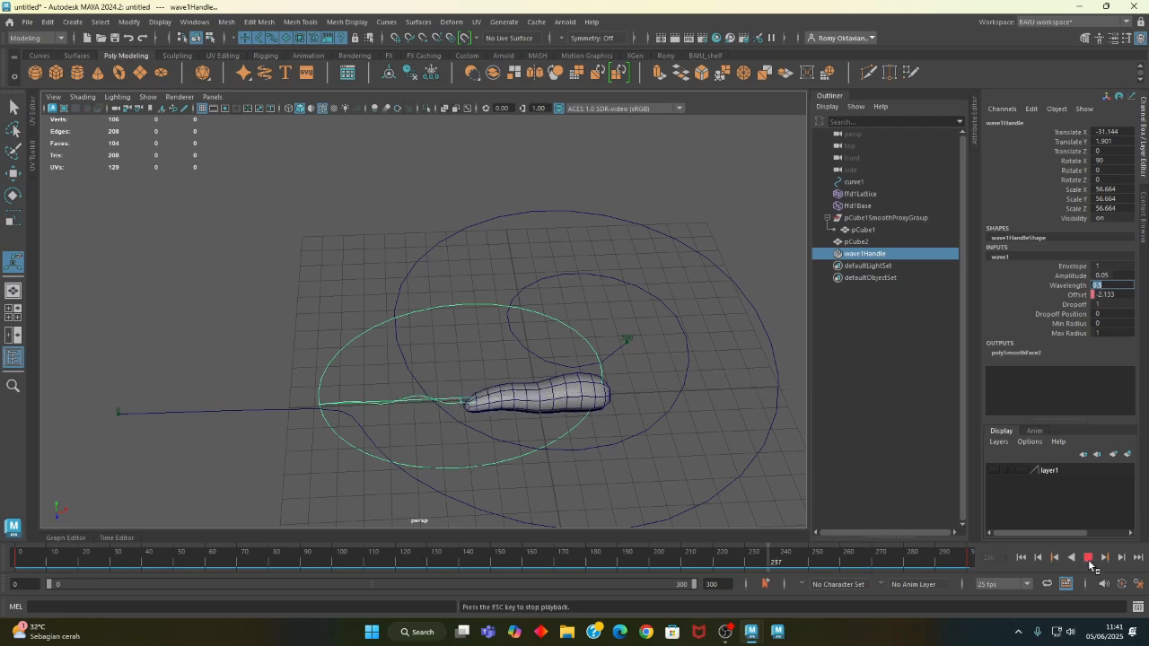
pyautogui.keyDown('alt'); pyautogui.moveTo(417, 409); pyautogui.dragTo(471, 428); pyautogui.keyUp('alt')
pyautogui.rightClick(235, 215)
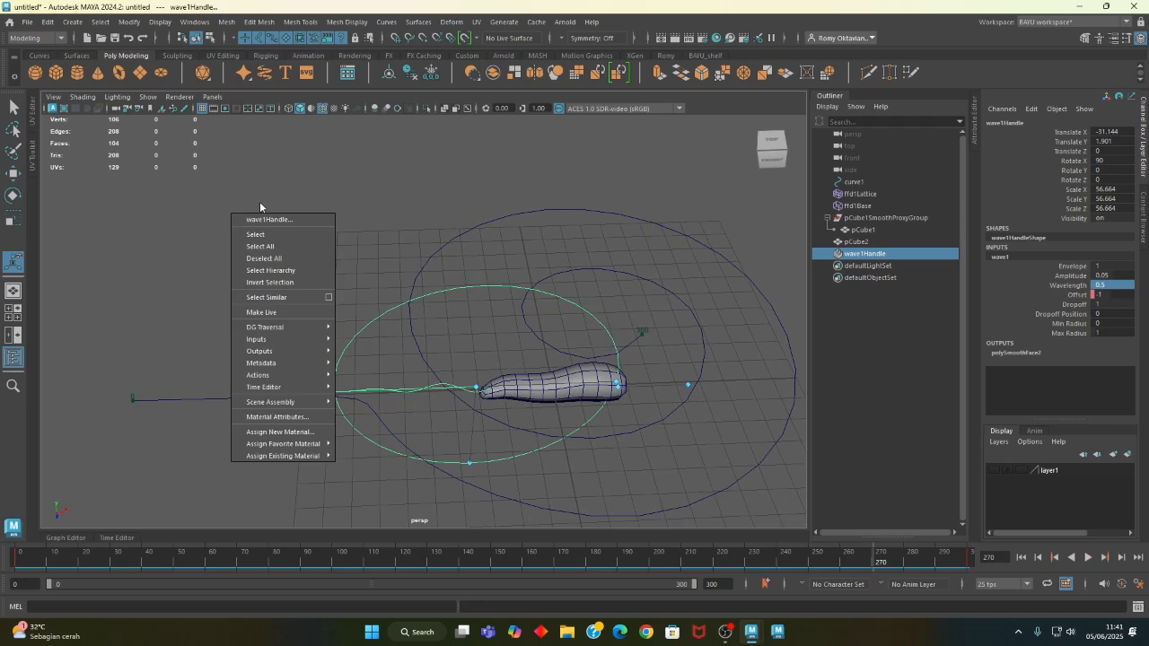
pyautogui.click(298, 183)
# - Select the smoothed block together with the spiral curve and switch to the Animation menu set
pyautogui.click(575, 386)
pyautogui.keyDown('alt'); pyautogui.moveTo(577, 384); pyautogui.dragTo(599, 408); pyautogui.keyUp('alt')
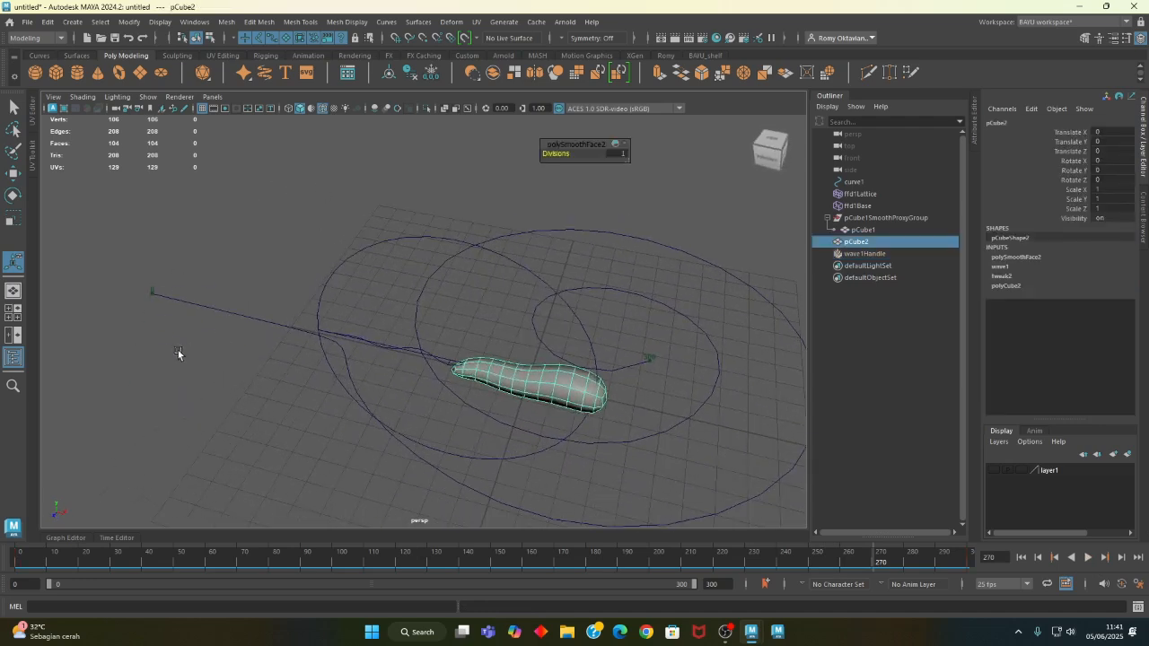
pyautogui.keyDown('shift'); pyautogui.click(208, 298); pyautogui.keyUp('shift')
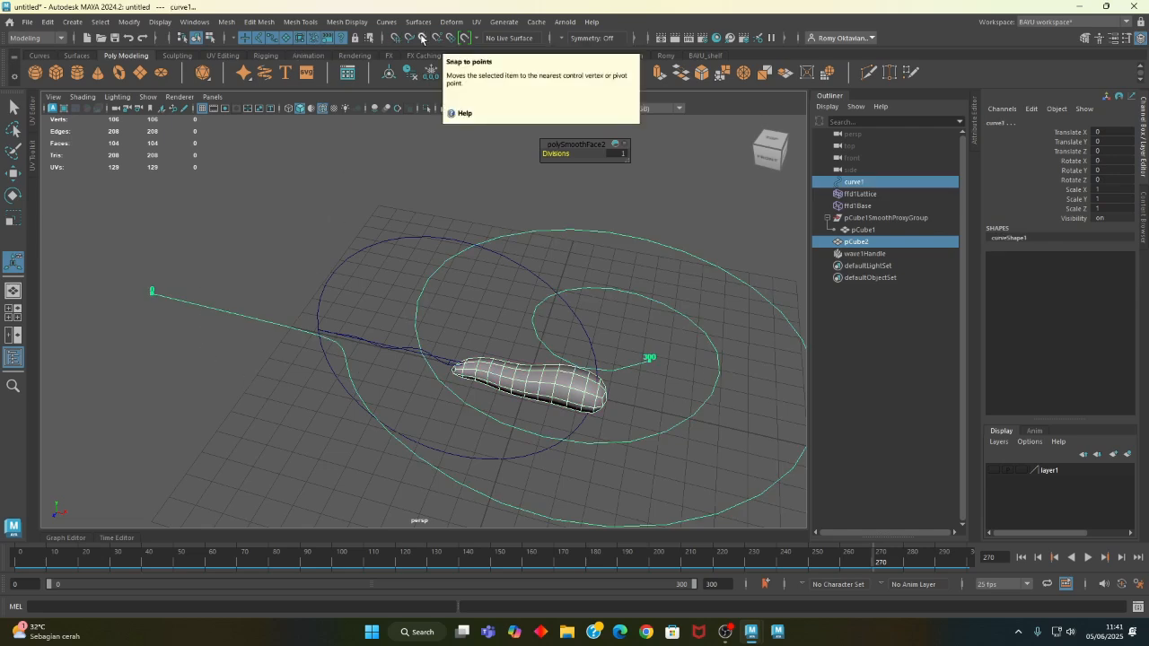
pyautogui.click(448, 24)
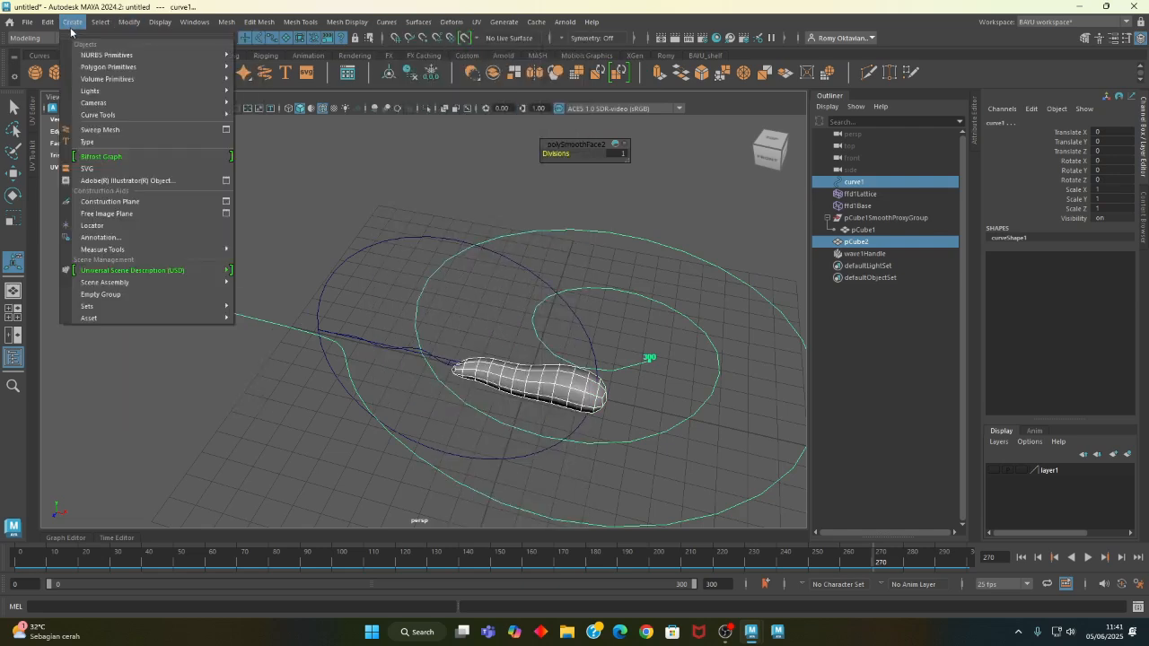
pyautogui.click(36, 37)
pyautogui.click(25, 76)
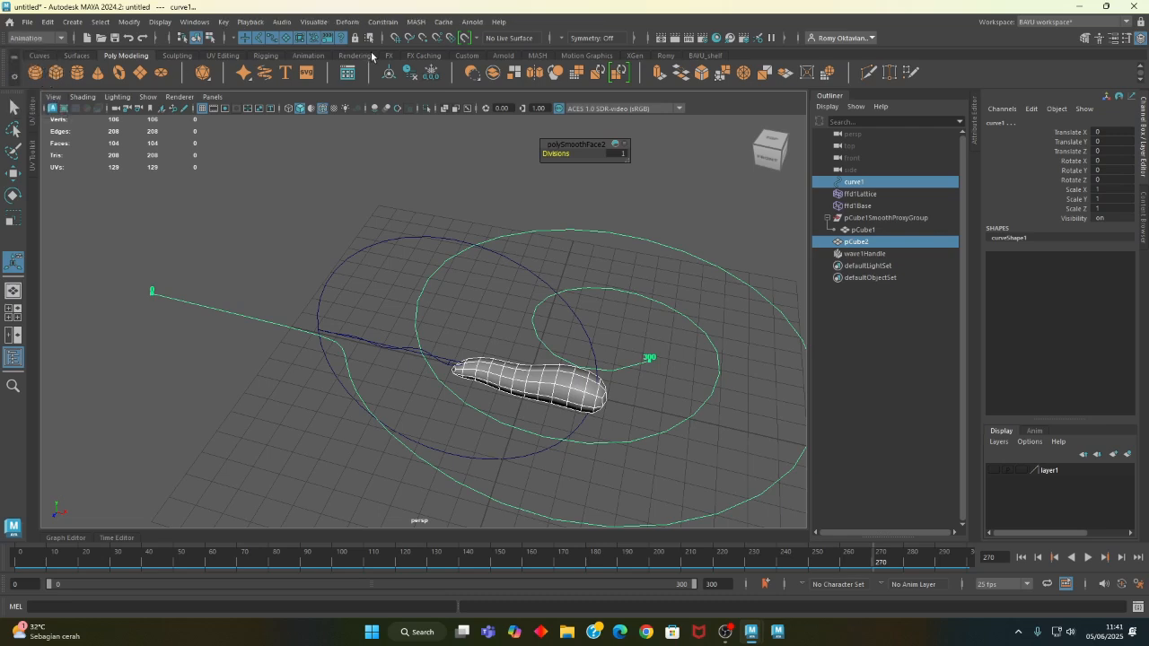
# - Try to attach the block to the spiral curve as a motion path with Follow on, front axis X and up axis Y
pyautogui.click(383, 22)
pyautogui.moveTo(463, 141)
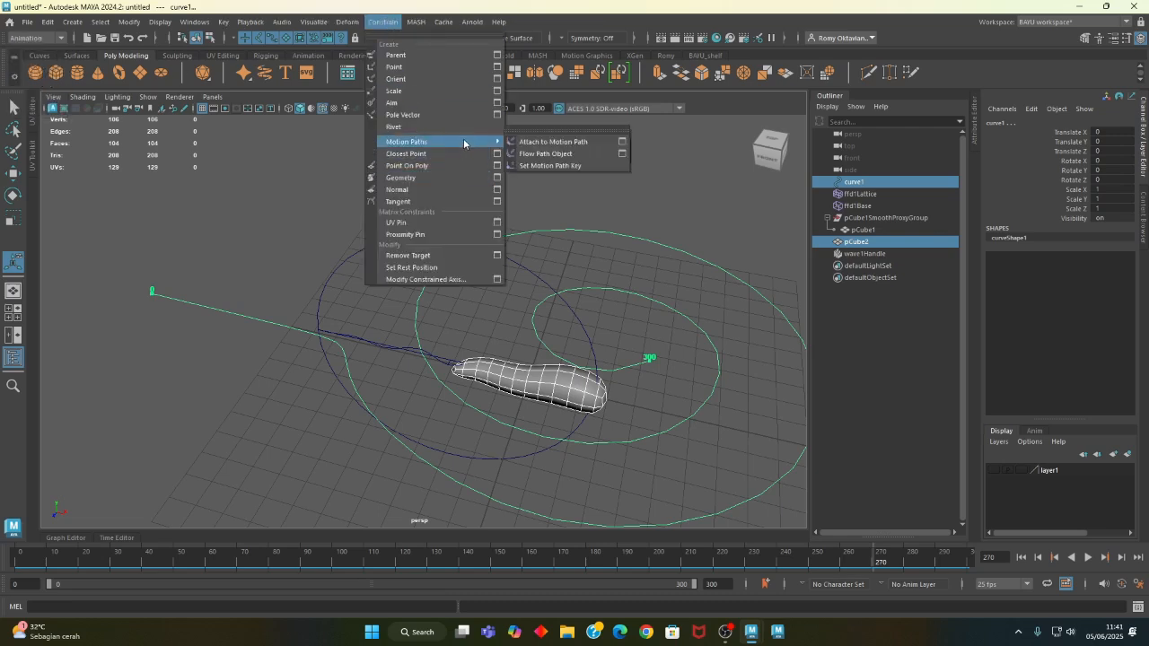
pyautogui.click(623, 142)
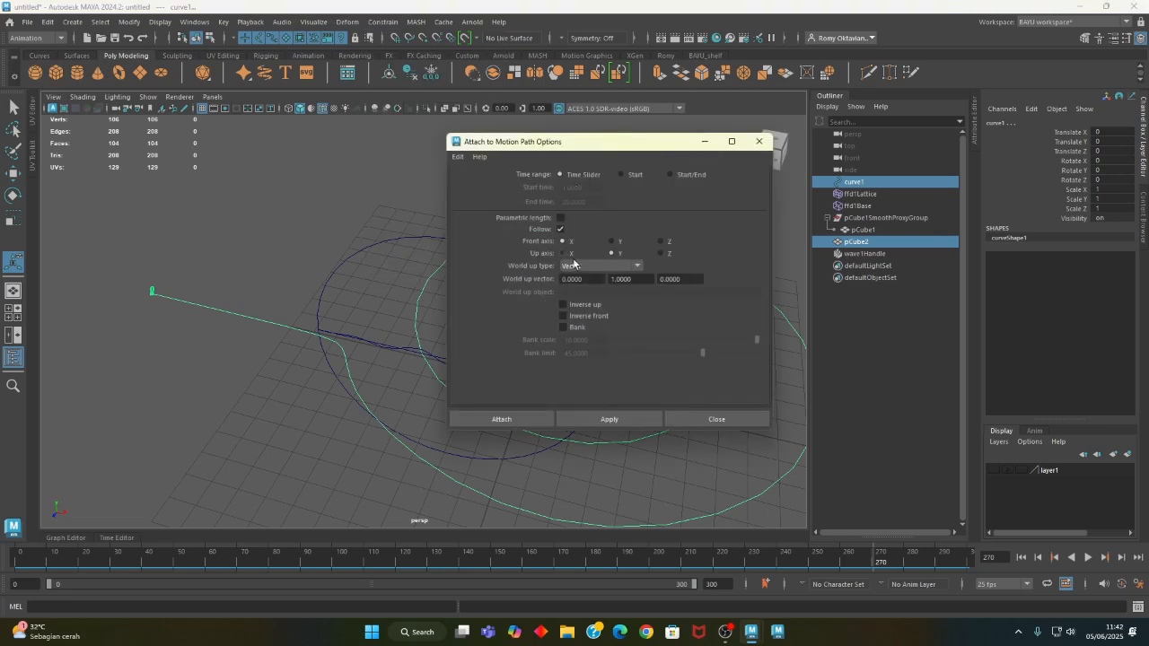
pyautogui.click(525, 419)
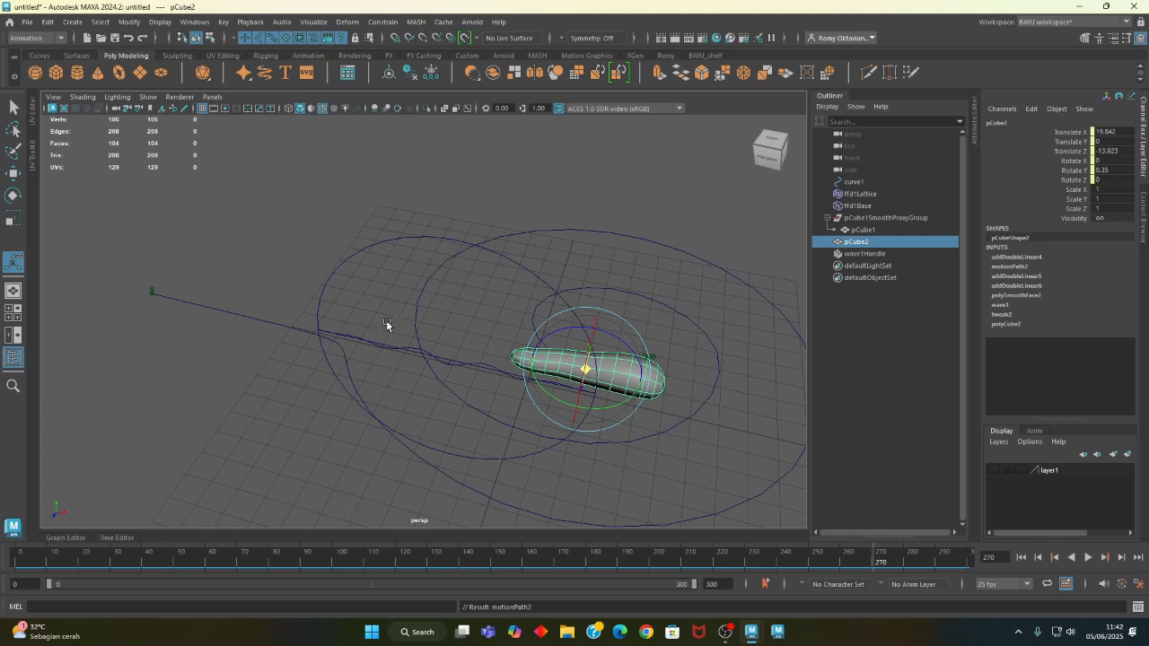
pyautogui.hotkey('ctrl', 'z')
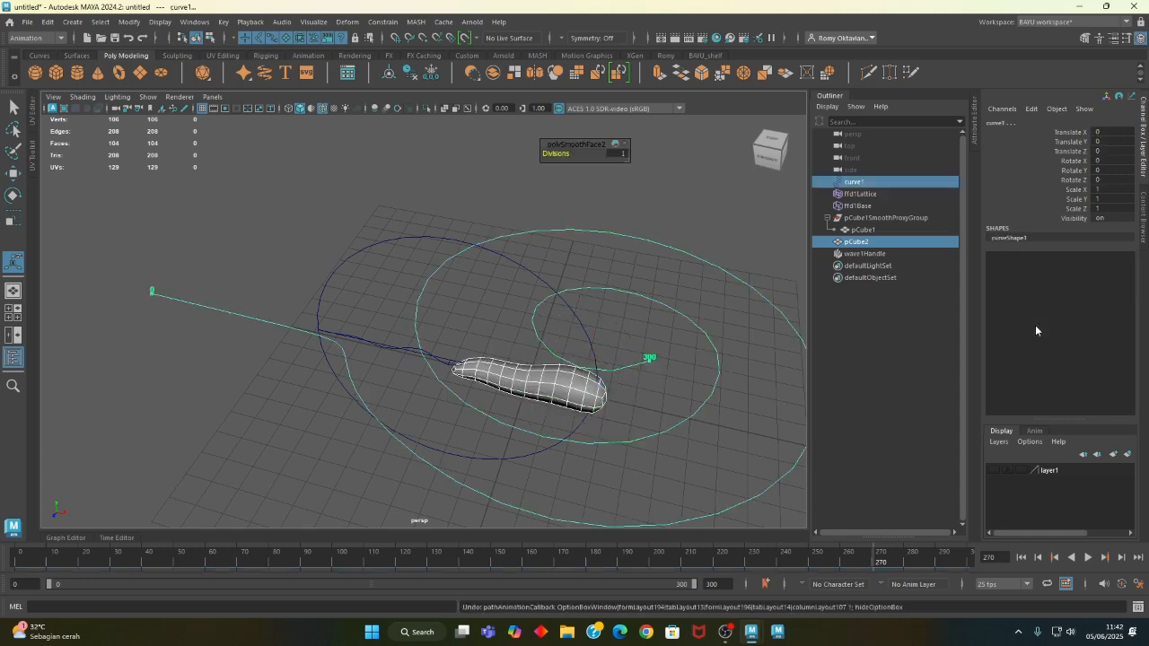
# - Try moving the block alone along X to about 18.7 to see how the wave deformation reacts, and undo the move
pyautogui.keyDown('alt'); pyautogui.moveTo(512, 393); pyautogui.dragTo(443, 307); pyautogui.keyUp('alt')
pyautogui.click(374, 233)
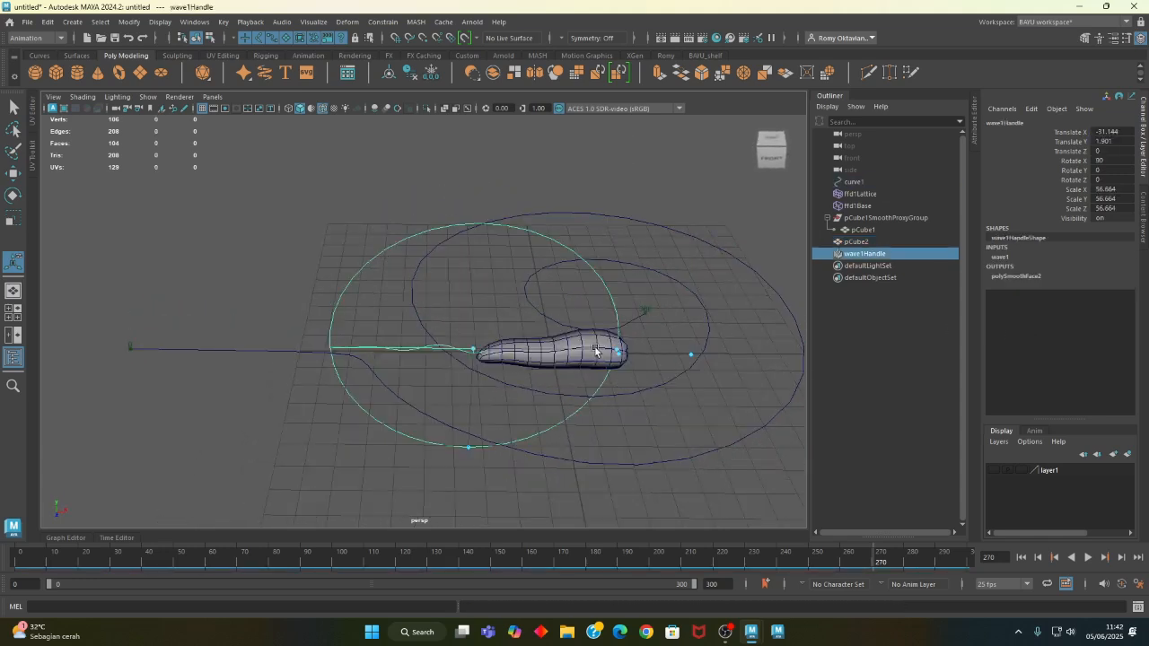
pyautogui.keyDown('shift'); pyautogui.click(572, 367); pyautogui.keyUp('shift')
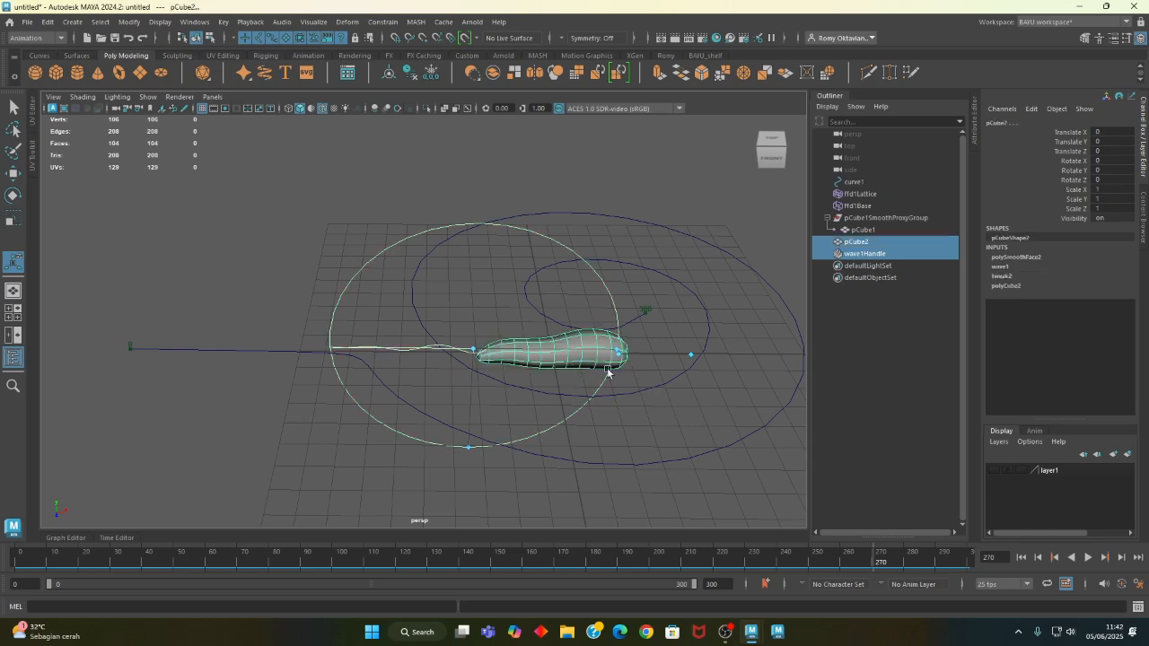
pyautogui.click(611, 377)
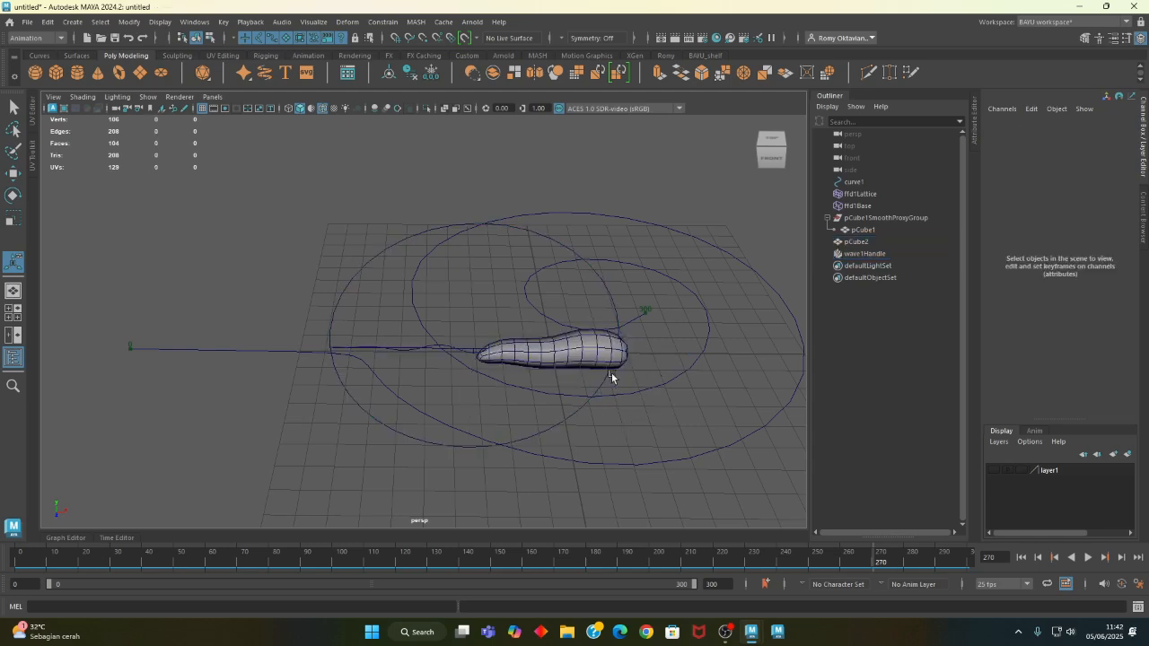
pyautogui.click(591, 365)
pyautogui.keyDown('alt'); pyautogui.moveTo(590, 365); pyautogui.dragTo(636, 371); pyautogui.keyUp('alt')
pyautogui.press('w')
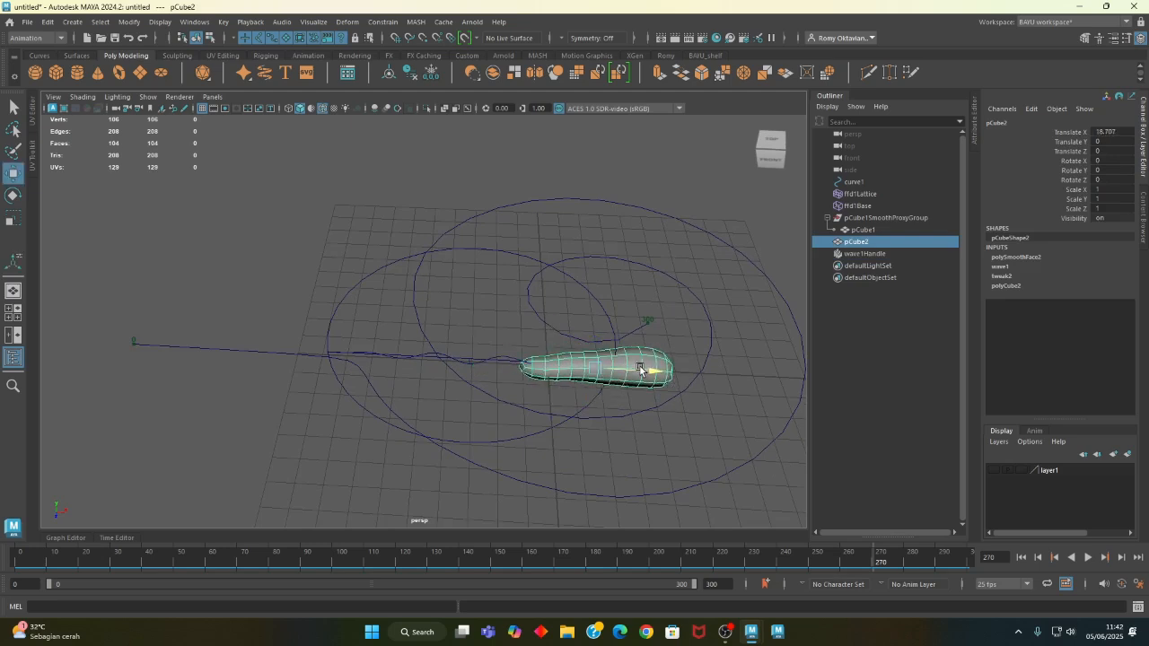
pyautogui.hotkey('ctrl', 'z')
# - Parent the wave handle to the block, then test the link by moving the block and undo the move
pyautogui.keyDown('alt'); pyautogui.moveTo(421, 380); pyautogui.dragTo(370, 244); pyautogui.keyUp('alt')
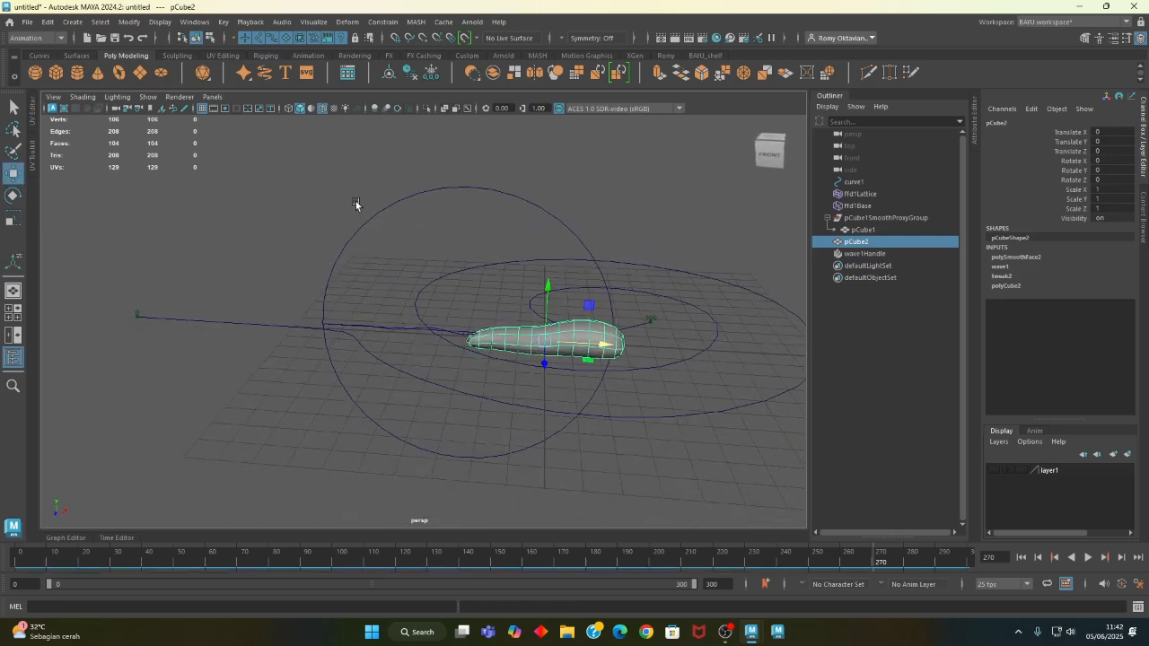
pyautogui.keyDown('shift'); pyautogui.moveTo(356, 201); pyautogui.dragTo(397, 242); pyautogui.keyUp('shift')
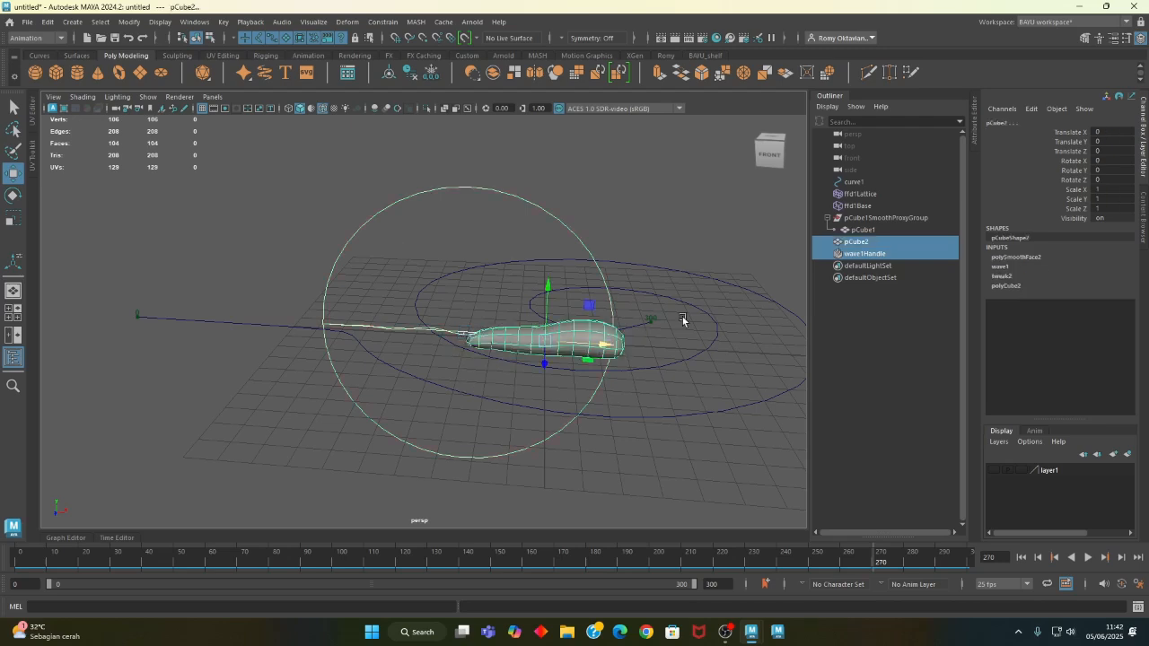
pyautogui.press('p')
pyautogui.click(569, 348)
pyautogui.keyDown('alt'); pyautogui.moveTo(467, 352); pyautogui.dragTo(574, 418); pyautogui.keyUp('alt')
pyautogui.moveTo(618, 311)
pyautogui.mouseDown()
pyautogui.moveTo(640, 307)
pyautogui.moveTo(626, 322)
pyautogui.mouseUp()
pyautogui.hotkey('ctrl', 'z')
pyautogui.keyDown('alt'); pyautogui.moveTo(507, 445); pyautogui.dragTo(464, 348); pyautogui.keyUp('alt')
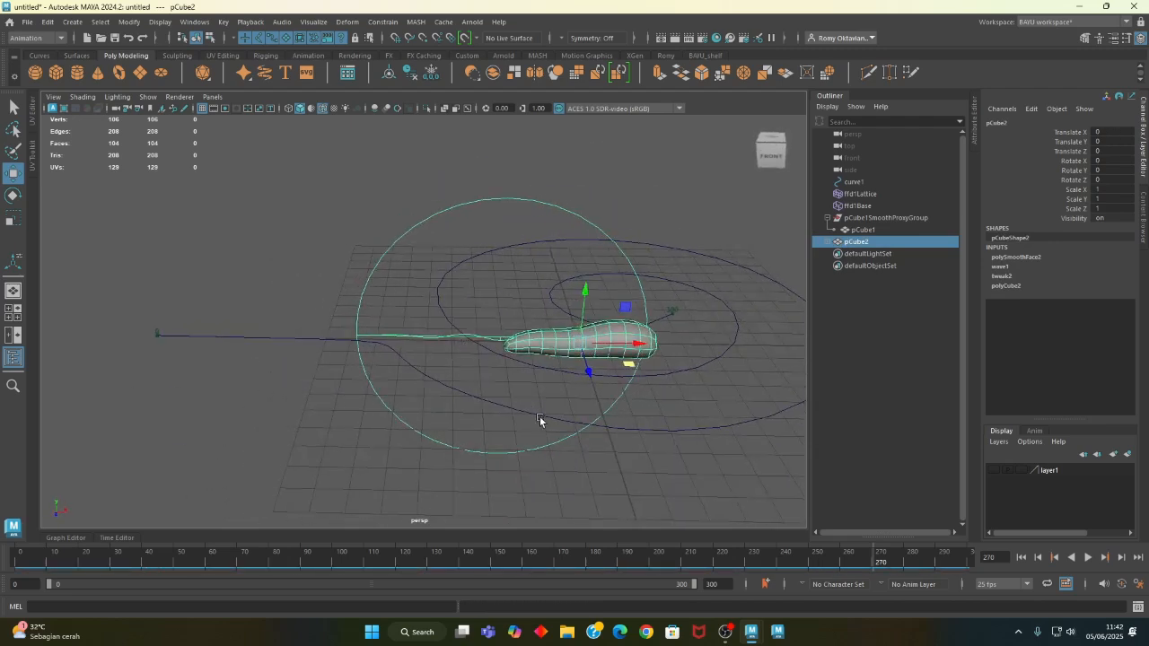
# - Attach the smoothed block to the spiral curve as a motion path with Follow on, front axis X and up axis Y
pyautogui.click(541, 376)
pyautogui.click(567, 355)
pyautogui.keyDown('alt'); pyautogui.moveTo(579, 371); pyautogui.dragTo(565, 377); pyautogui.keyUp('alt')
pyautogui.keyDown('alt'); pyautogui.moveTo(300, 397); pyautogui.dragTo(330, 393); pyautogui.keyUp('alt')
pyautogui.keyDown('shift'); pyautogui.moveTo(210, 281); pyautogui.dragTo(194, 325); pyautogui.keyUp('shift')
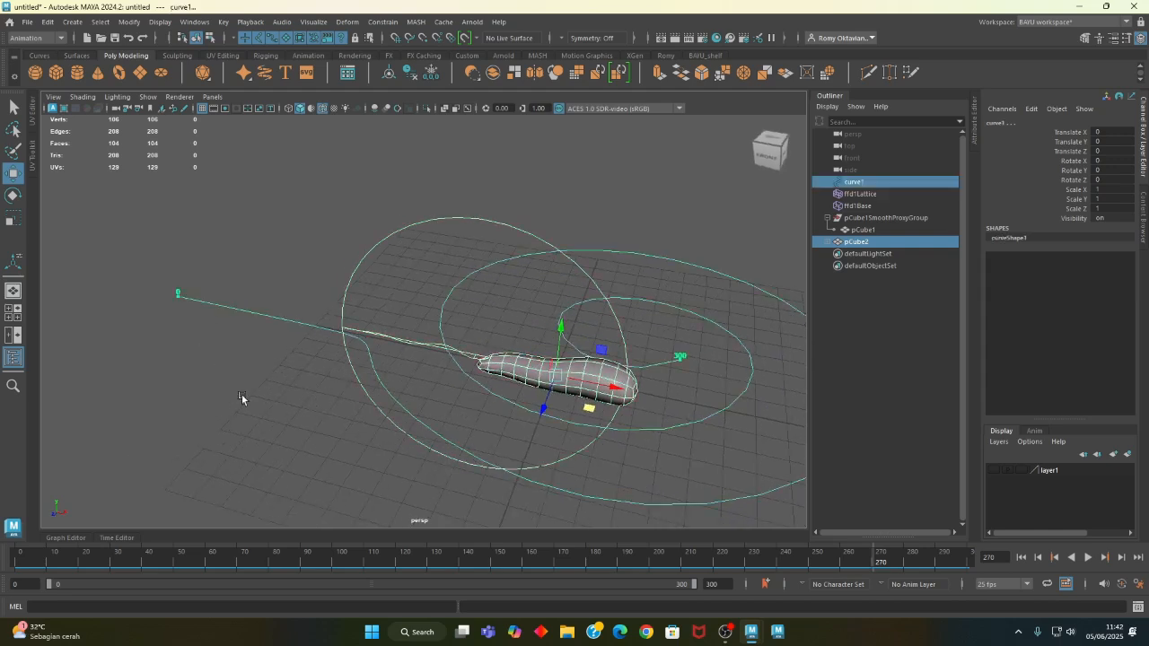
pyautogui.click(382, 21)
pyautogui.moveTo(422, 142)
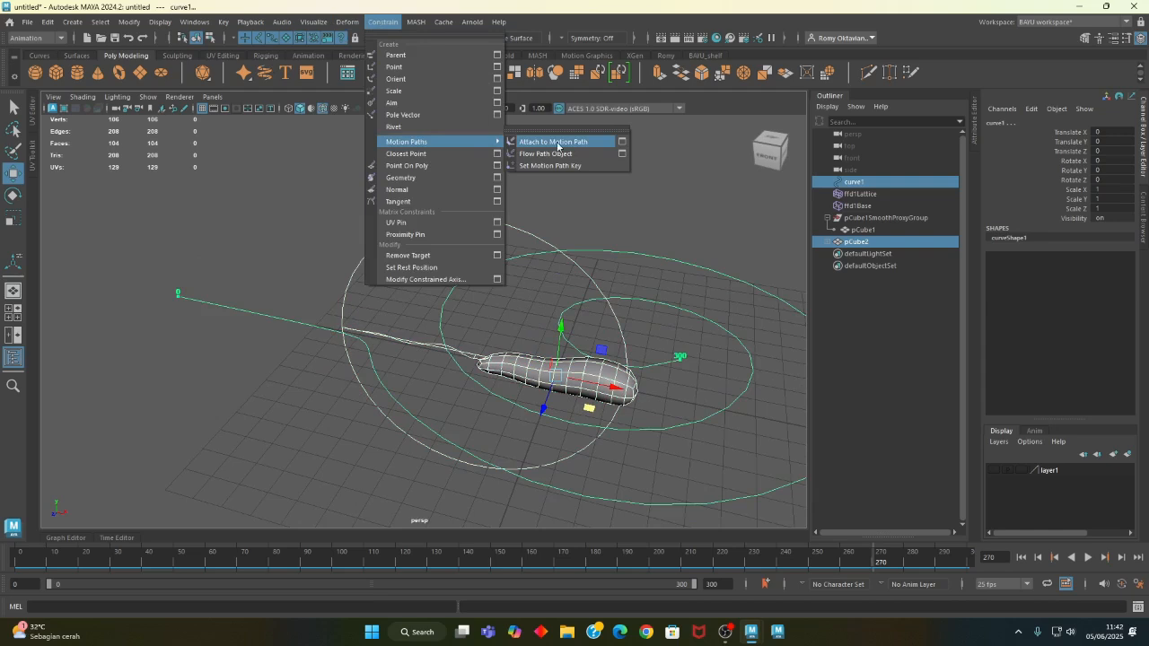
pyautogui.click(619, 143)
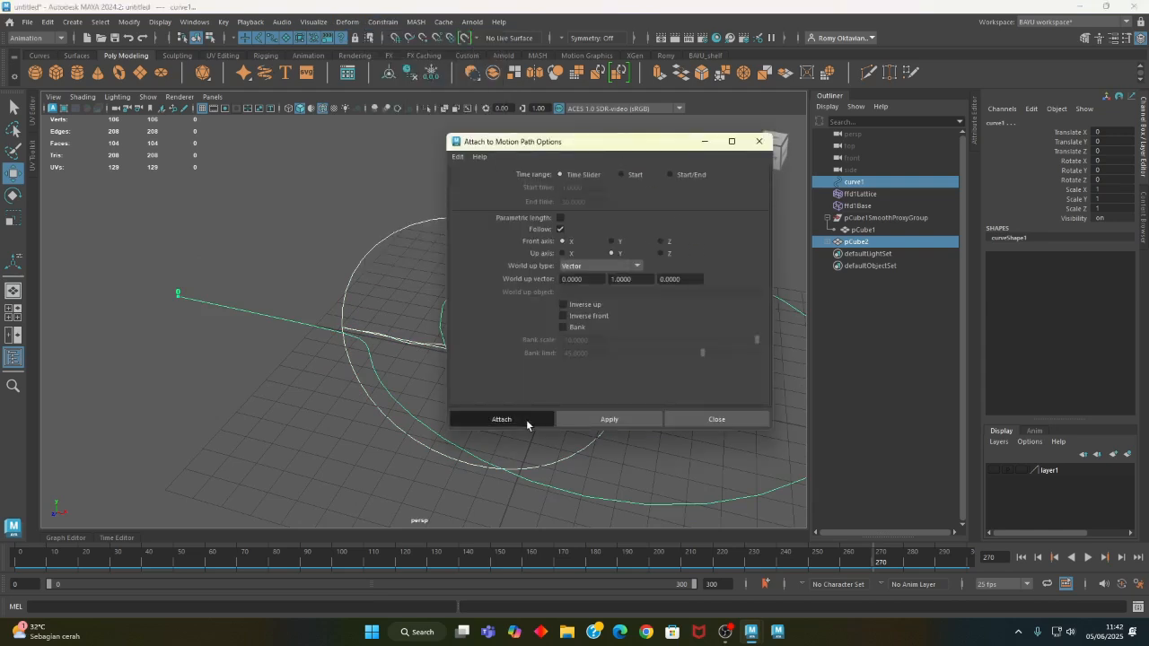
pyautogui.click(526, 420)
# - Scrub and play the timeline to check how the block travels along the spiral path
pyautogui.moveTo(28, 562)
pyautogui.mouseDown()
pyautogui.moveTo(216, 566)
pyautogui.moveTo(246, 578)
pyautogui.moveTo(503, 557)
pyautogui.moveTo(592, 531)
pyautogui.moveTo(759, 533)
pyautogui.moveTo(517, 515)
pyautogui.moveTo(188, 444)
pyautogui.moveTo(375, 414)
pyautogui.moveTo(400, 448)
pyautogui.moveTo(363, 457)
pyautogui.mouseUp()
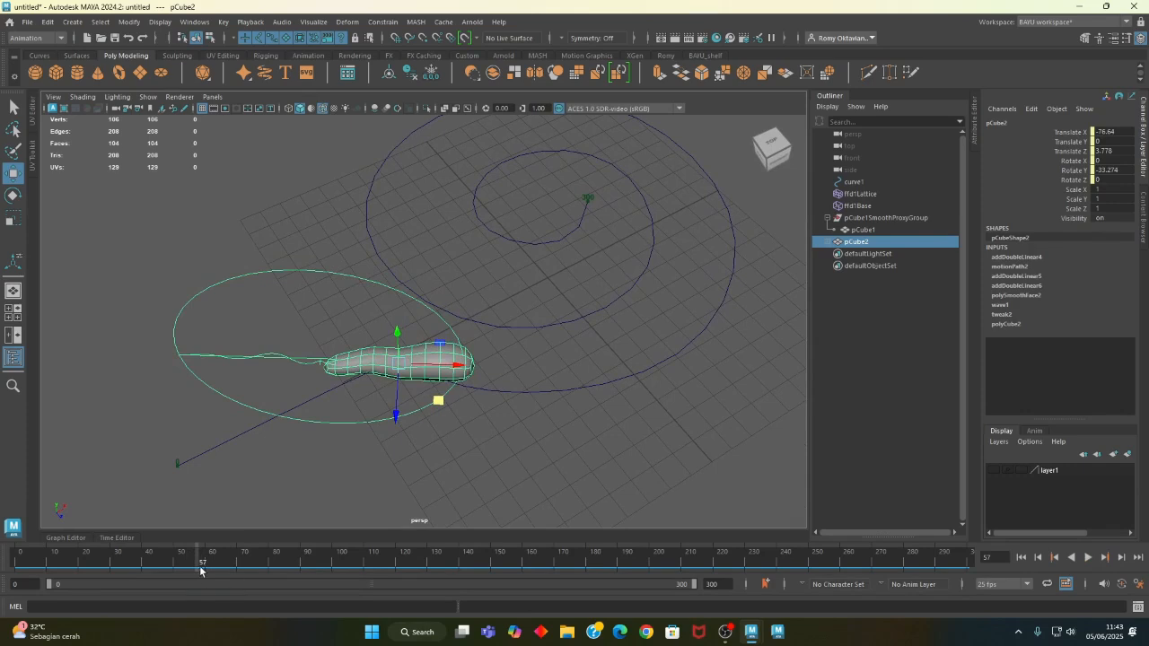
pyautogui.hotkey('alt', 'v')
pyautogui.moveTo(202, 565); pyautogui.dragTo(201, 565)
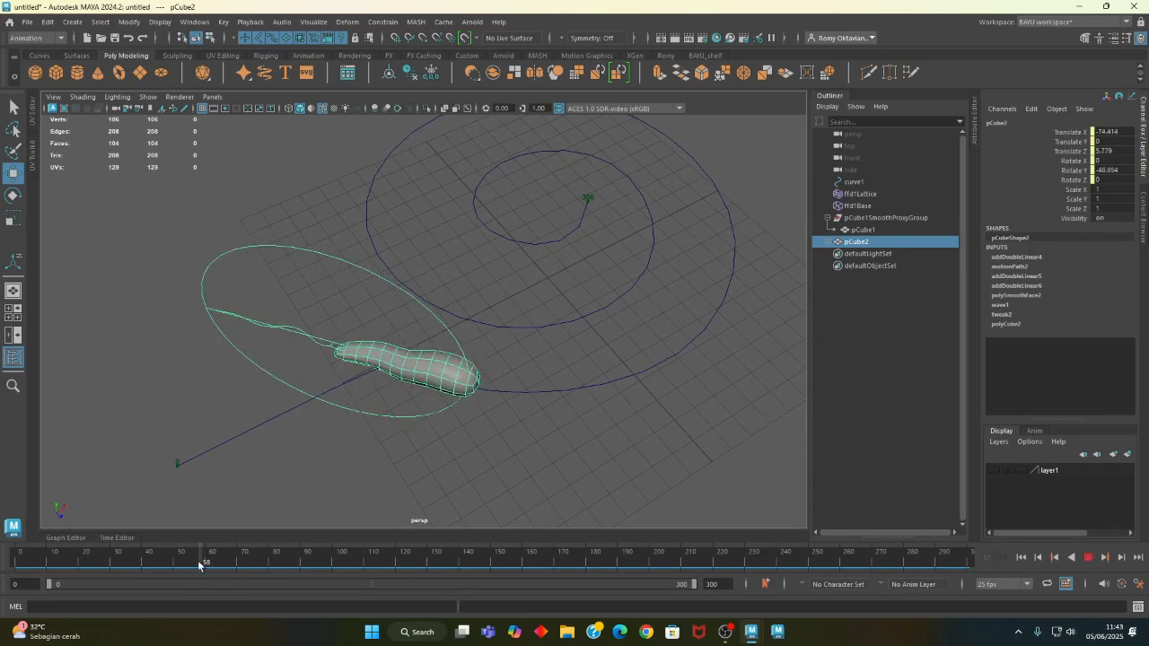
# - Try Flow Path Object on the block with 7 front divisions and the lattice around Object, and undo it
pyautogui.click(443, 396)
pyautogui.click(427, 385)
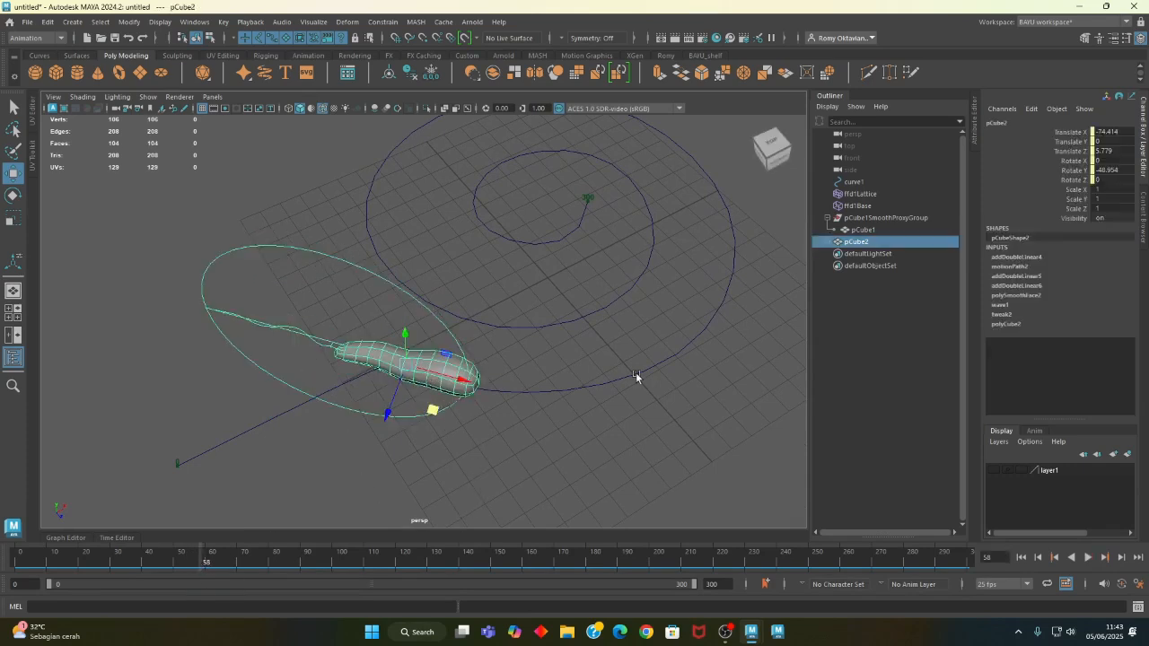
pyautogui.click(382, 22)
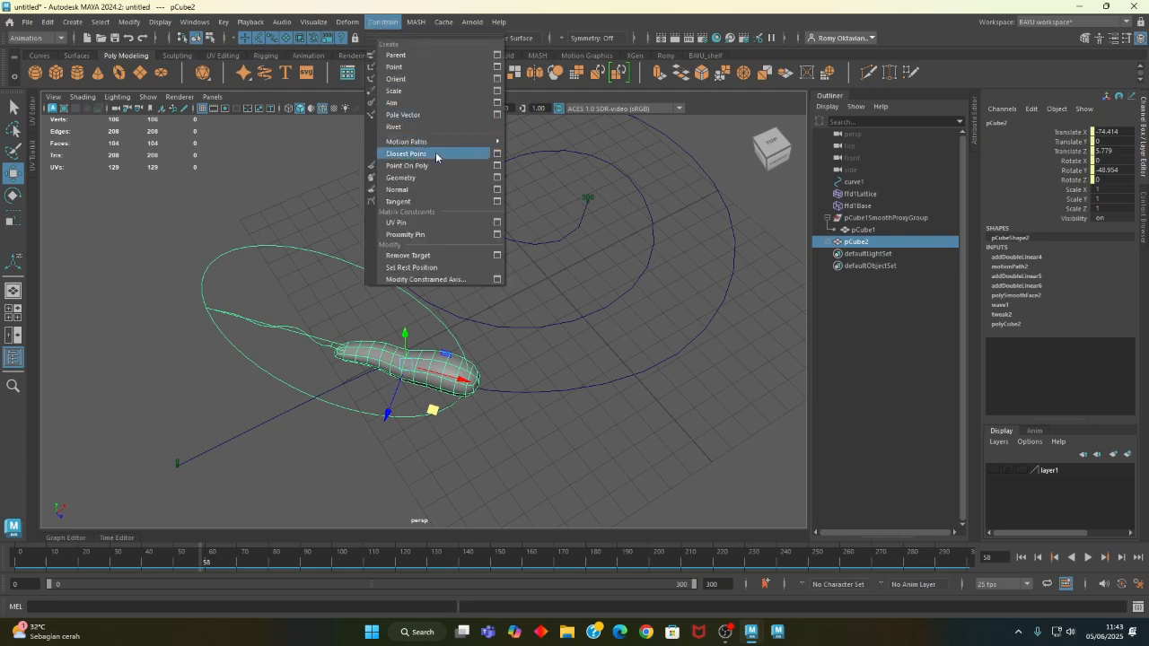
pyautogui.moveTo(444, 145)
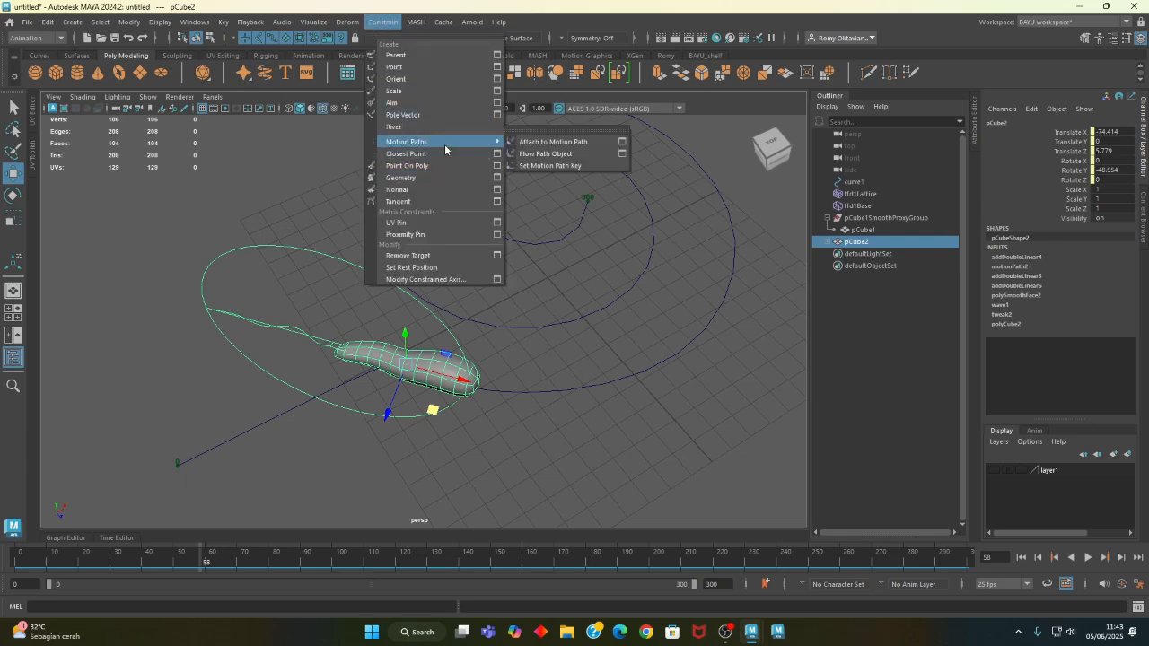
pyautogui.click(624, 152)
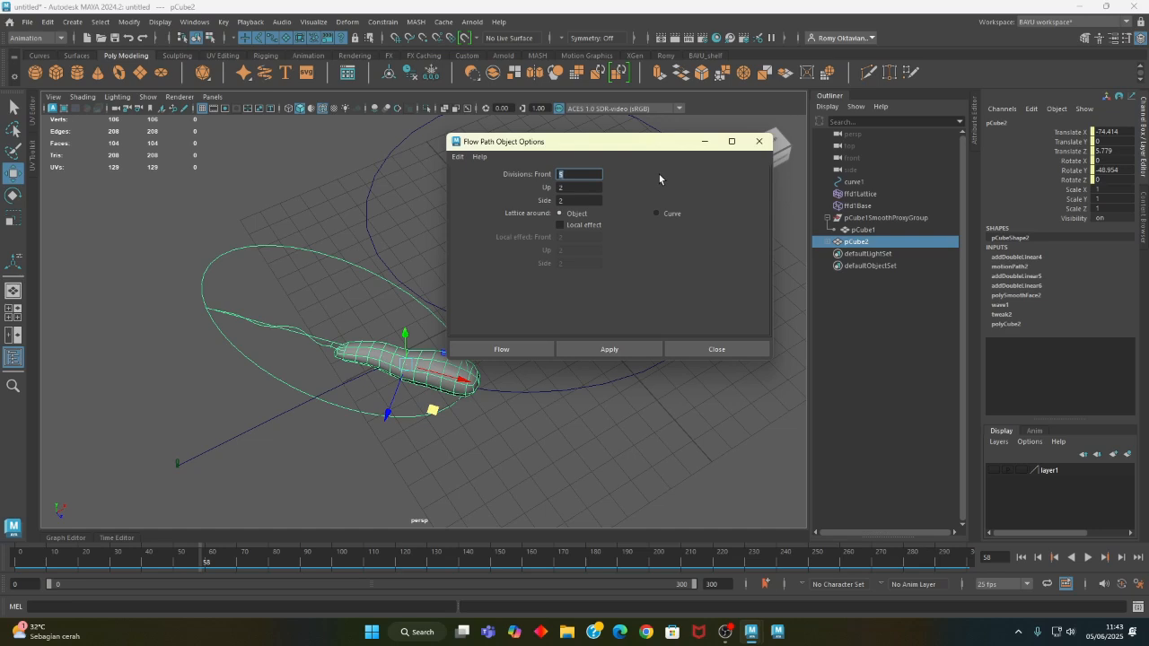
pyautogui.write('7')
pyautogui.click(541, 350)
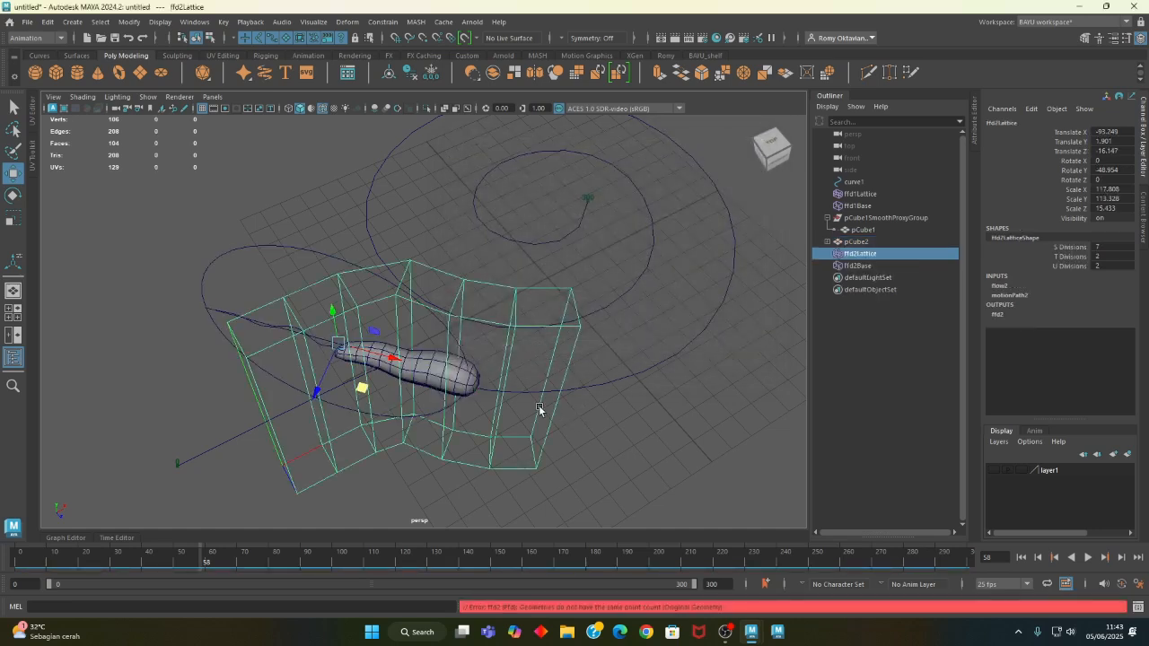
pyautogui.hotkey('ctrl', 'z')
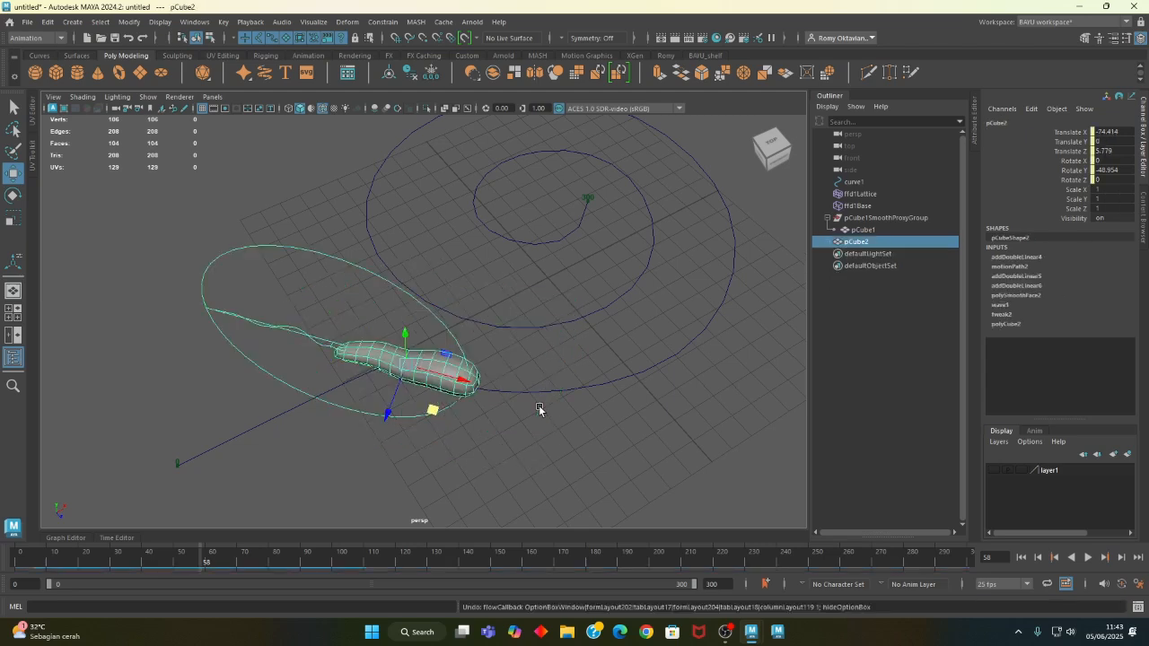
# - Apply Flow Path Object to the block with 5 front, 2 up and 2 side divisions, lattice around Object
pyautogui.click(379, 25)
pyautogui.moveTo(500, 142)
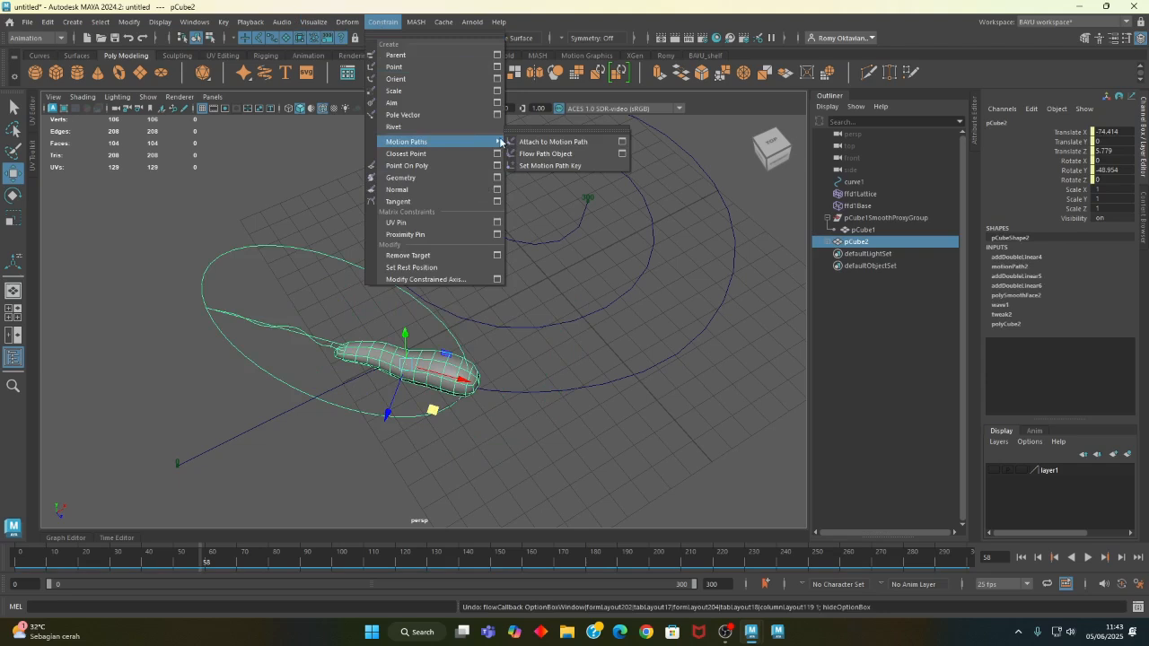
pyautogui.click(622, 153)
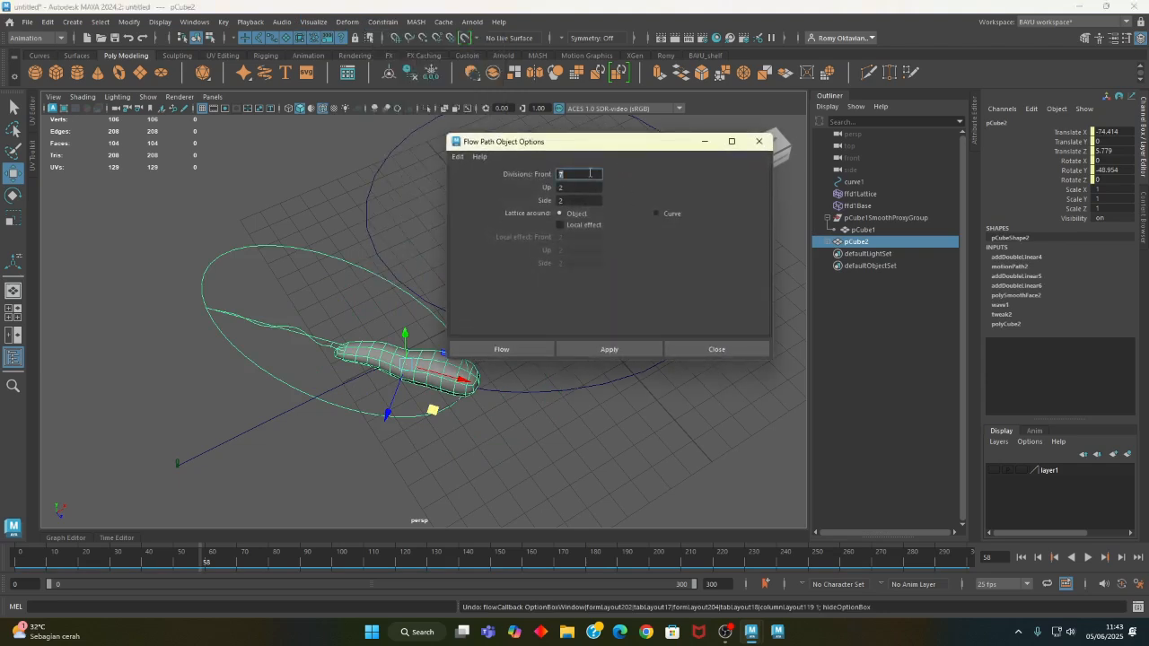
pyautogui.click(525, 350)
pyautogui.keyDown('alt'); pyautogui.moveTo(525, 350); pyautogui.dragTo(691, 251); pyautogui.keyUp('alt')
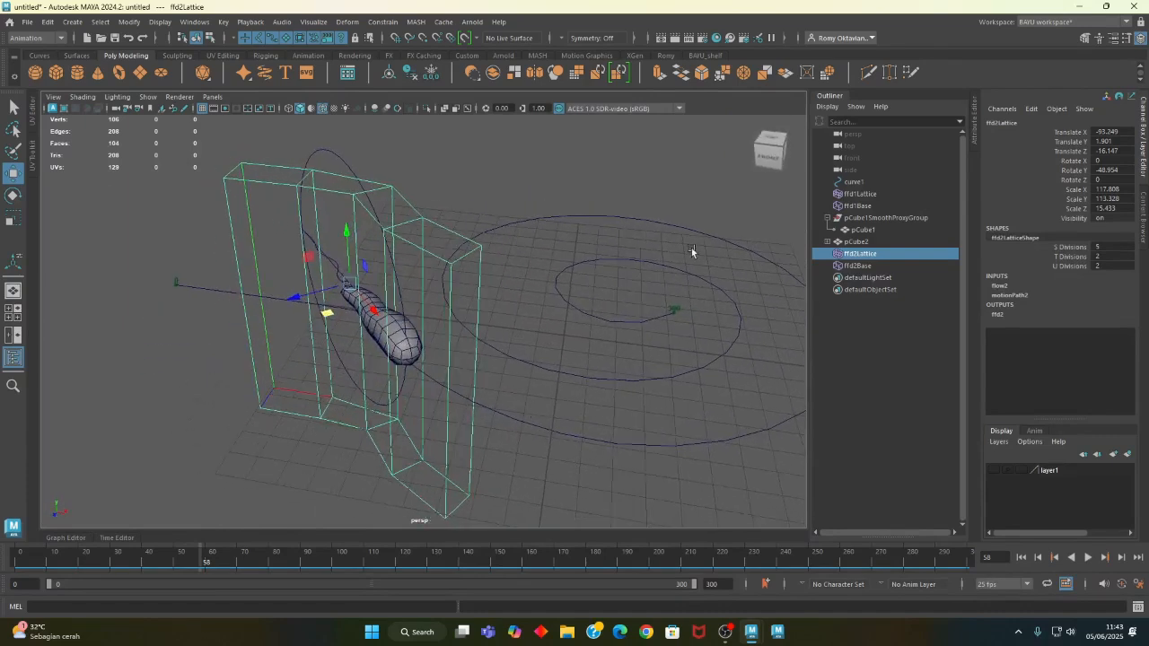
# - Try scaling the block's flow lattice base (ffd2Base) to about 48 in Z while reducing its Y scale
pyautogui.click(860, 266)
pyautogui.keyDown('alt'); pyautogui.moveTo(387, 360); pyautogui.dragTo(447, 363); pyautogui.keyUp('alt')
pyautogui.press('r')
pyautogui.moveTo(390, 288); pyautogui.dragTo(406, 312)
pyautogui.keyDown('alt'); pyautogui.moveTo(474, 384); pyautogui.dragTo(377, 397); pyautogui.keyUp('alt')
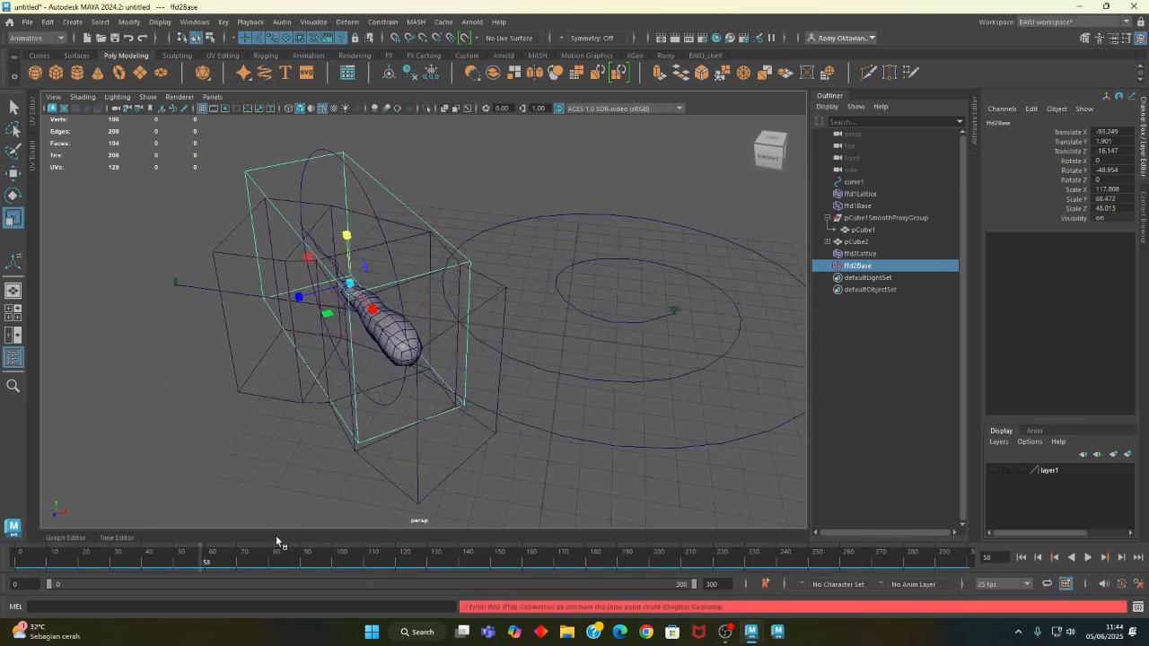
# - Scrub to frame 71 and compare the flow lattice with its base to examine how they surround the block
pyautogui.moveTo(204, 566); pyautogui.dragTo(242, 552)
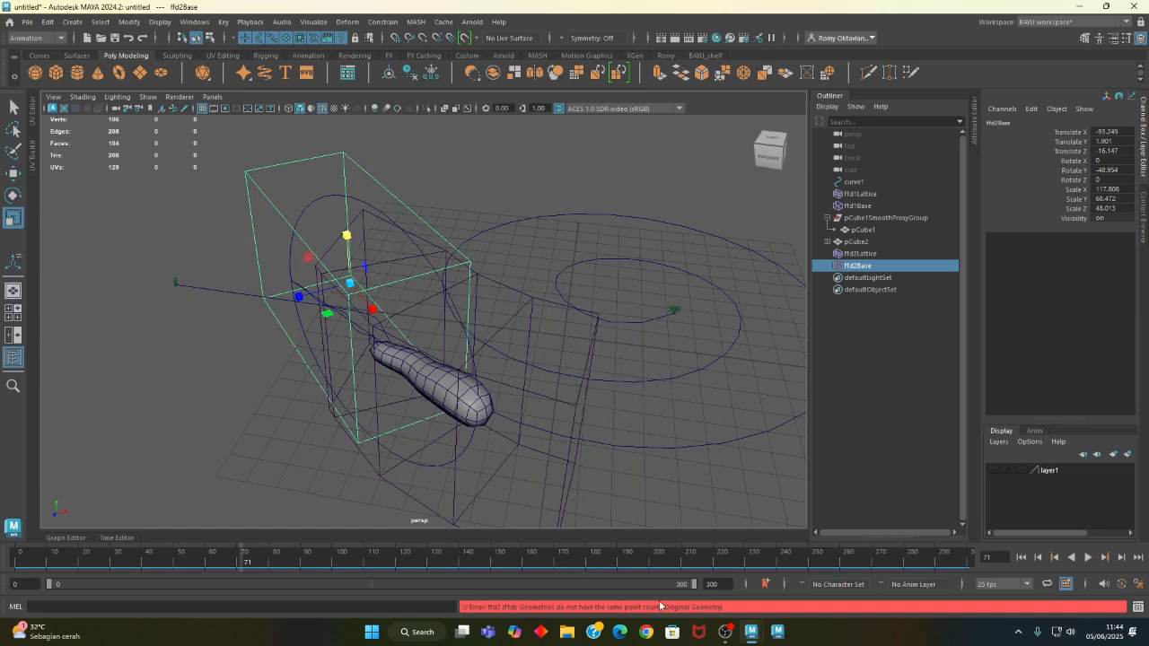
pyautogui.click(861, 255)
pyautogui.click(861, 266)
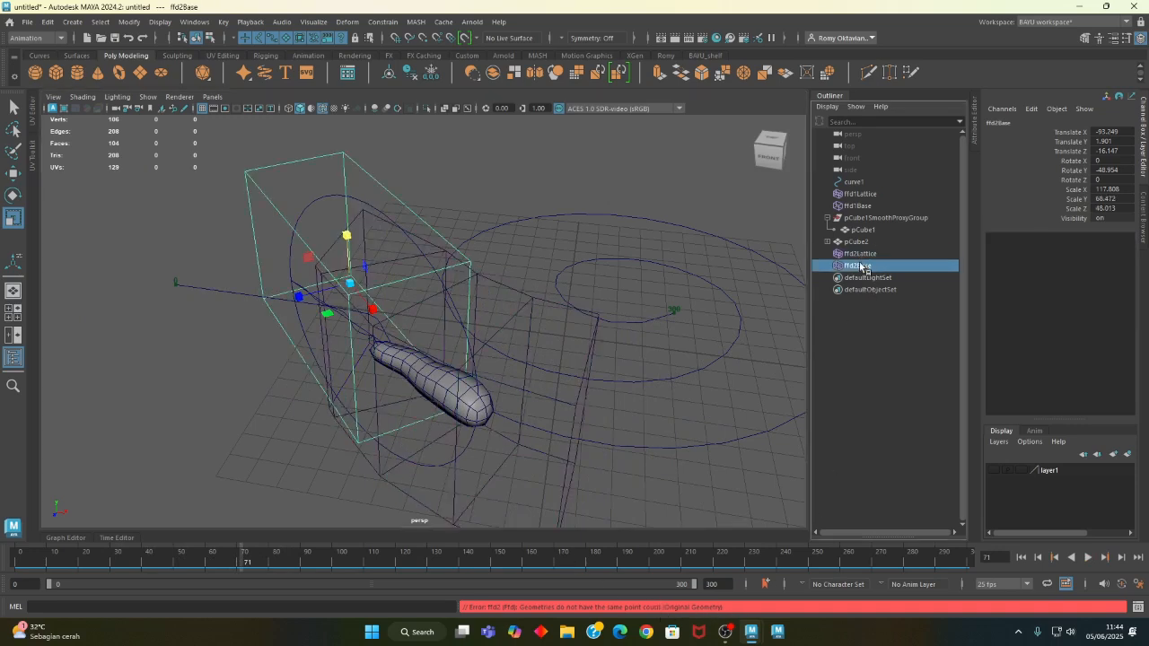
pyautogui.keyDown('alt'); pyautogui.moveTo(386, 400); pyautogui.dragTo(596, 381); pyautogui.keyUp('alt')
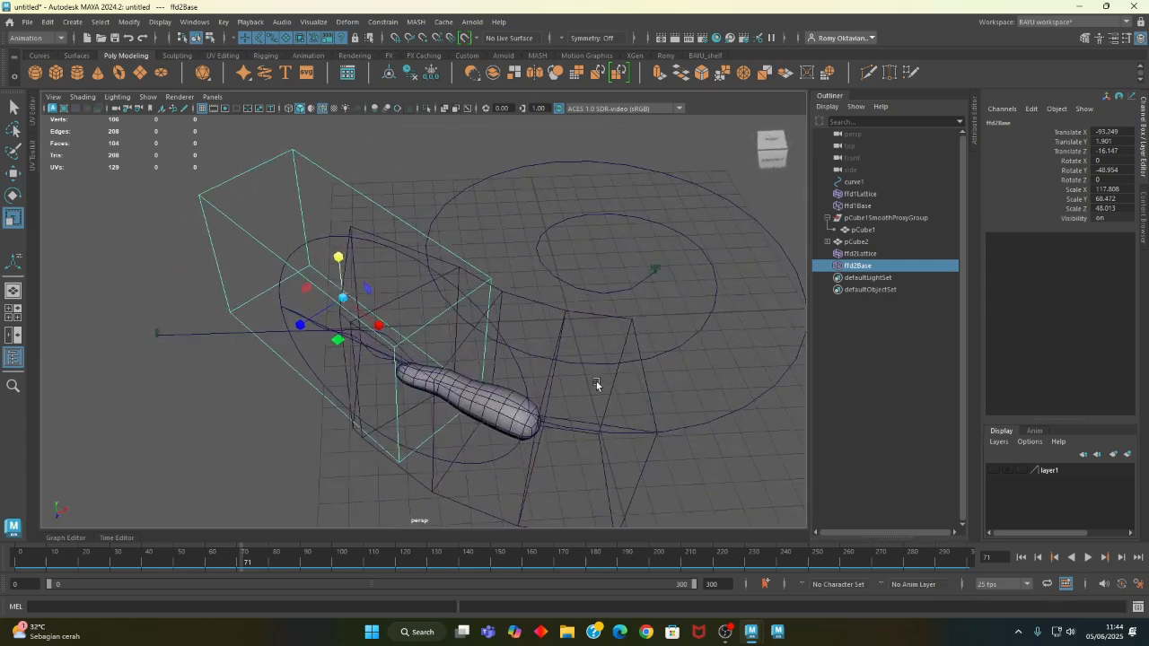
pyautogui.click(860, 255)
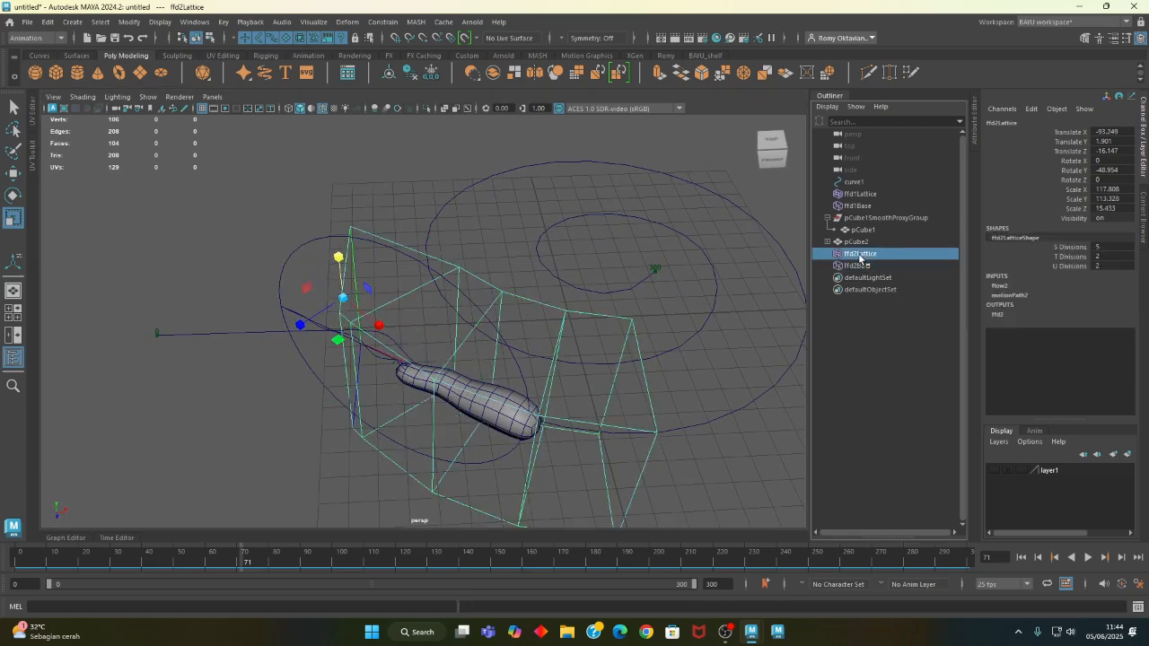
pyautogui.click(858, 266)
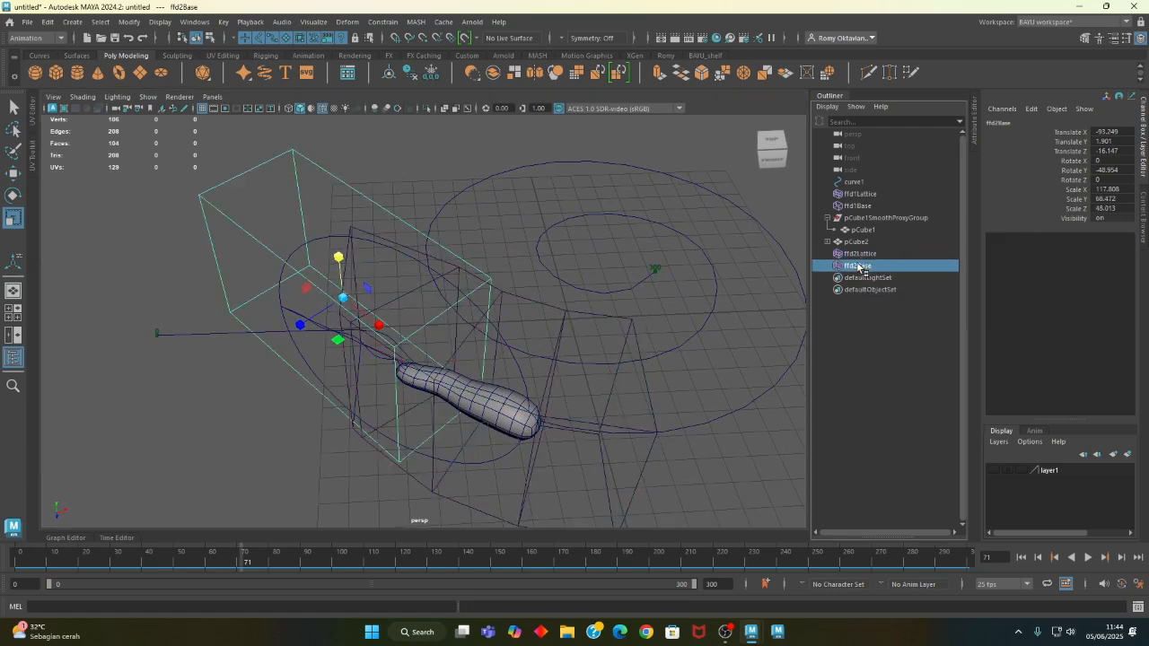
# - Try moving the lattice base over the block to about X -45.8 and Z 38.3, and scrub to frame 0
pyautogui.keyDown('alt'); pyautogui.moveTo(365, 386); pyautogui.dragTo(410, 430); pyautogui.keyUp('alt')
pyautogui.press('w')
pyautogui.moveTo(372, 353); pyautogui.dragTo(429, 428)
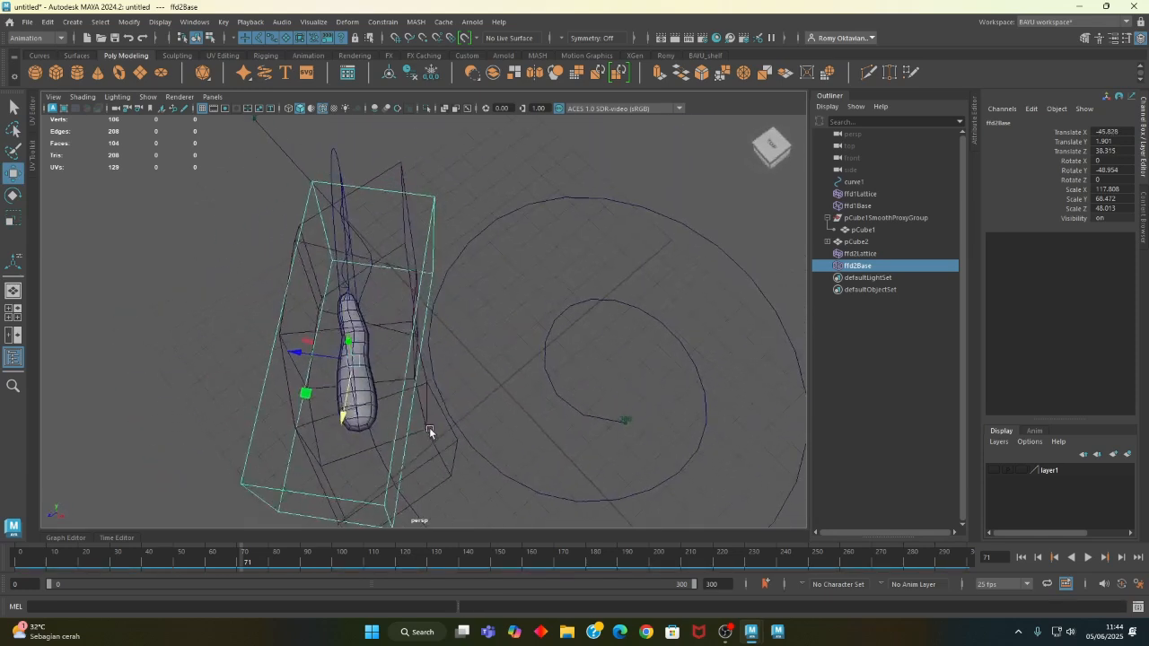
pyautogui.moveTo(262, 561); pyautogui.dragTo(41, 209)
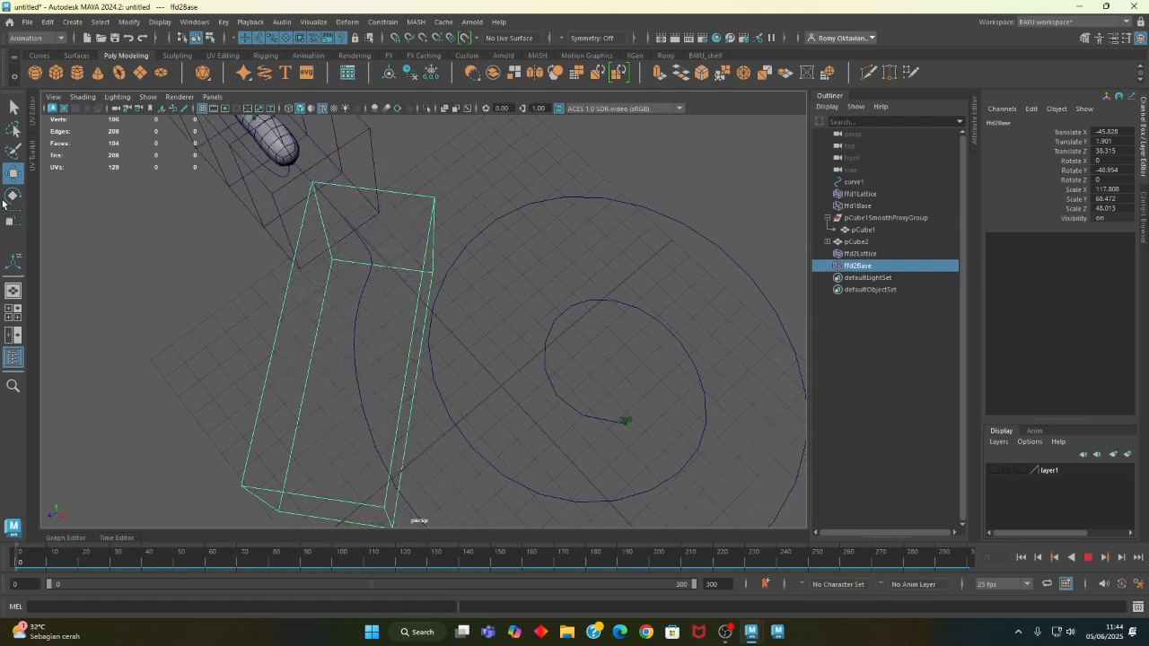
pyautogui.click(202, 72)
pyautogui.keyDown('alt'); pyautogui.moveTo(210, 281); pyautogui.dragTo(307, 372); pyautogui.keyUp('alt')
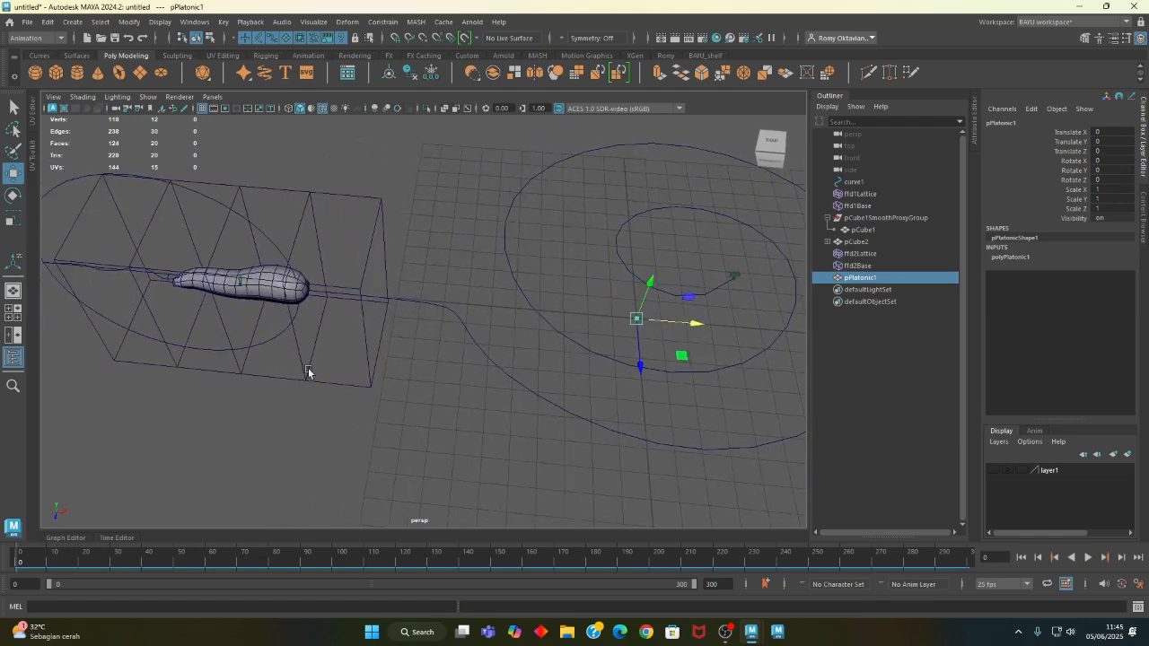
pyautogui.click(857, 266)
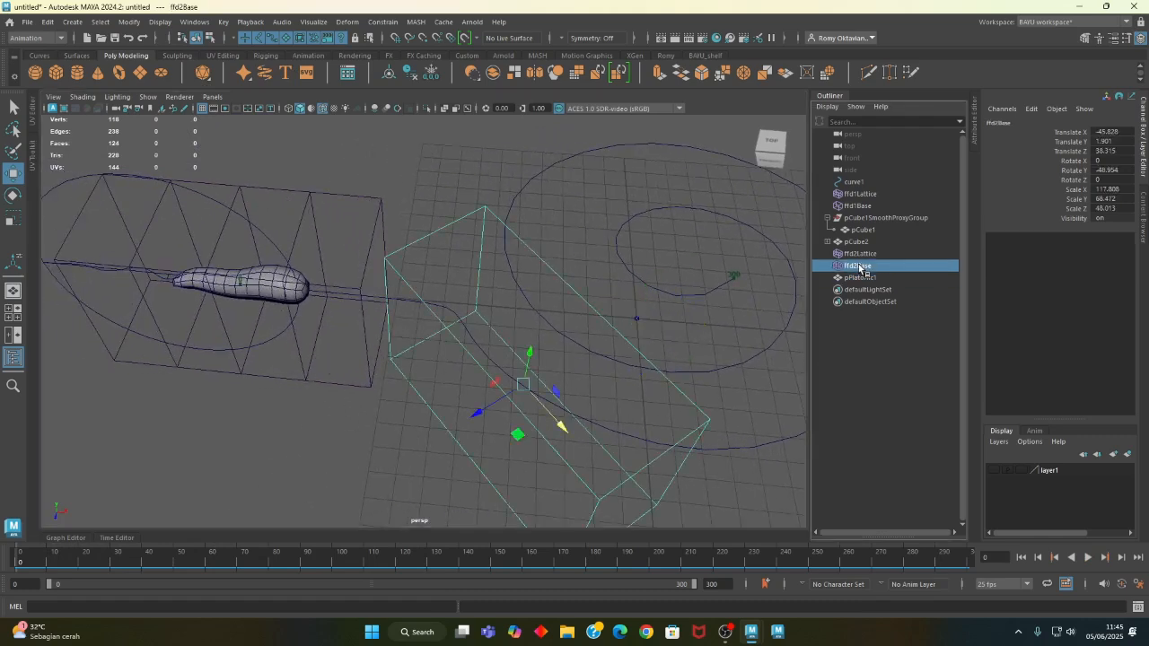
pyautogui.keyDown('alt'); pyautogui.moveTo(561, 431); pyautogui.dragTo(533, 432); pyautogui.keyUp('alt')
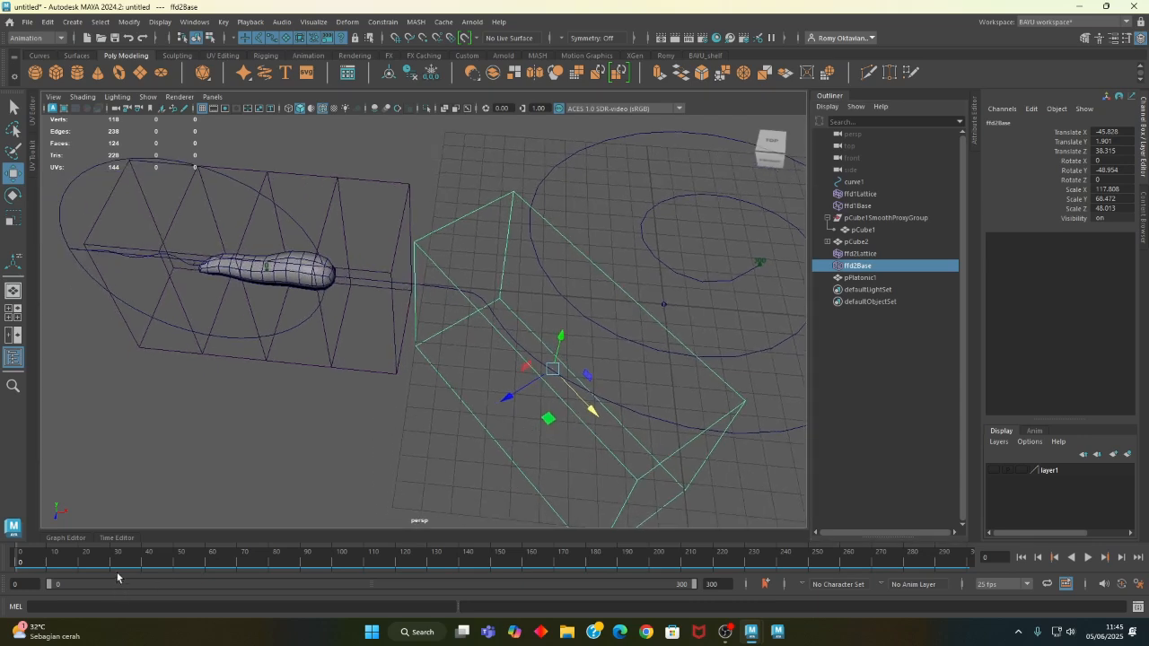
# - Undo the lattice base edits and the Flow Path Object operation, leaving the block with only its motion path
pyautogui.hotkey('ctrl', 'z')
pyautogui.hotkey('ctrl', 'z')
pyautogui.hotkey('ctrl', 'z')
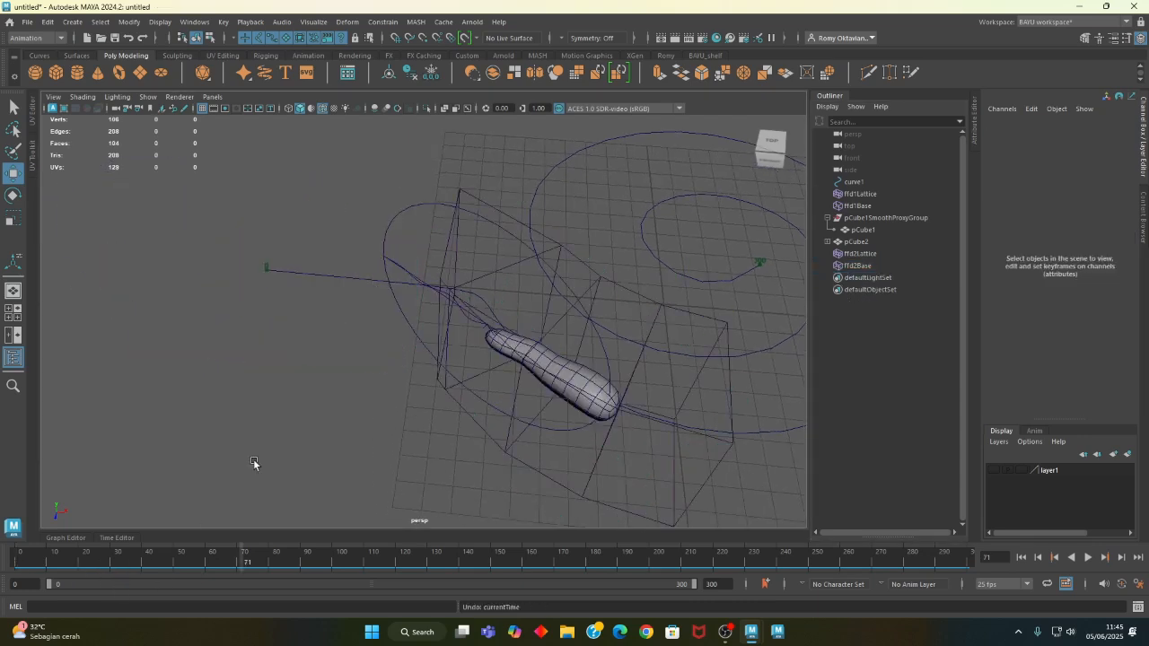
pyautogui.hotkey('ctrl', 'z')
pyautogui.hotkey('ctrl', 'z')
pyautogui.hotkey('ctrl', 'z')
pyautogui.hotkey('ctrl', 'z')
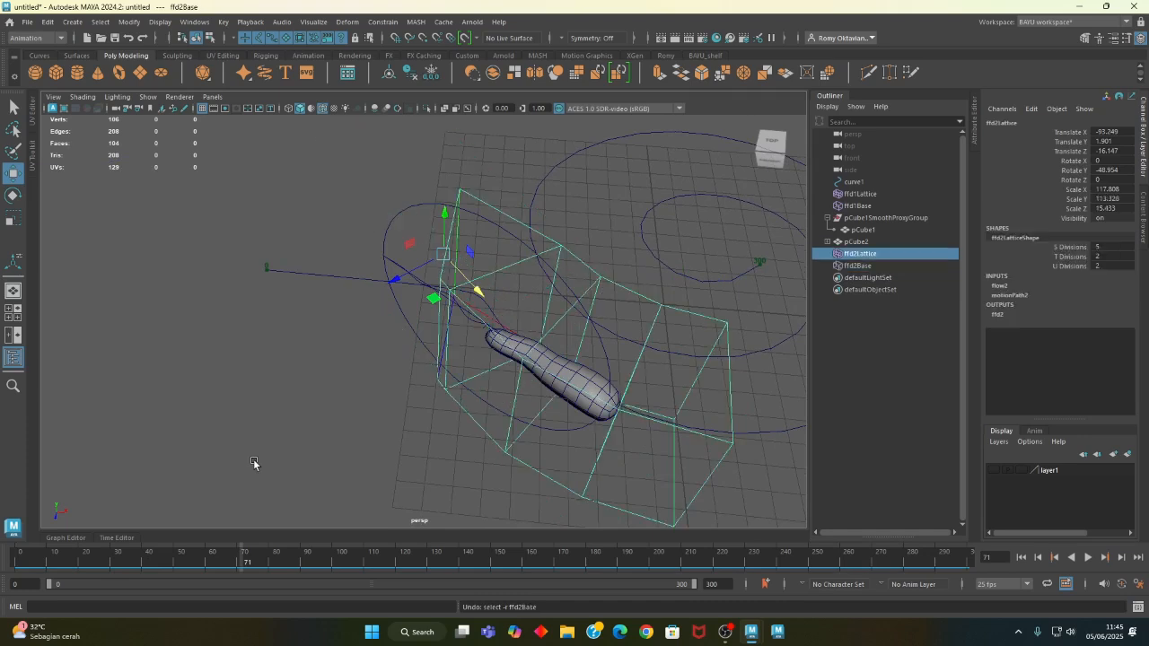
pyautogui.hotkey('ctrl', 'z')
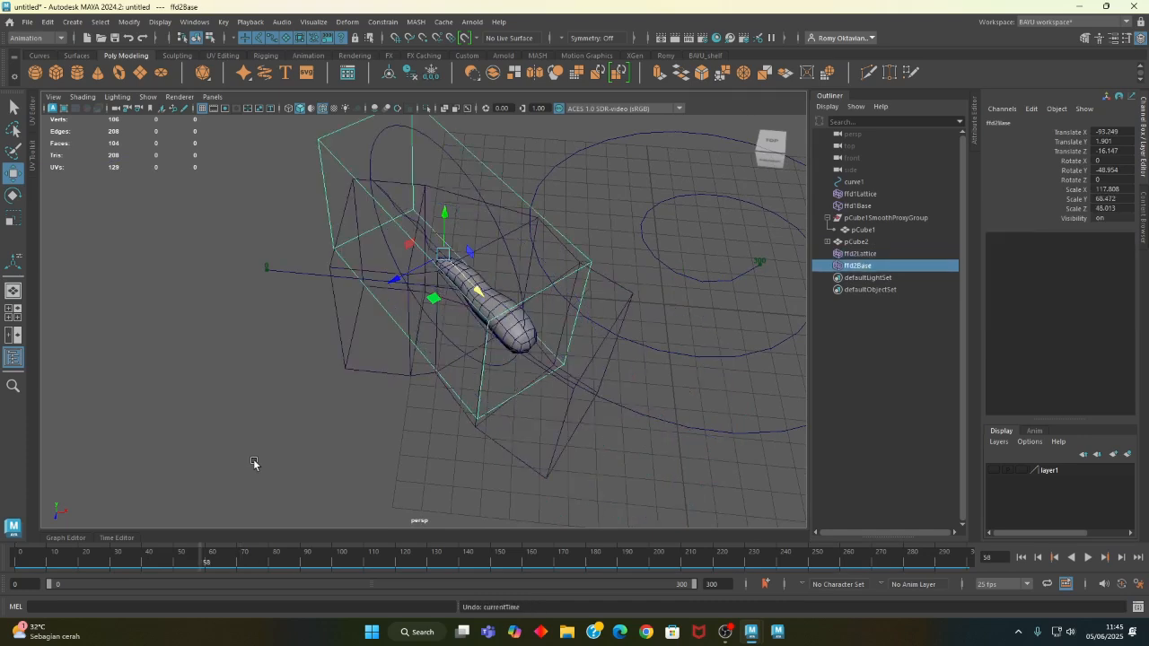
pyautogui.hotkey('ctrl', 'z')
pyautogui.hotkey('ctrl', 'z')
pyautogui.hotkey('ctrl', 'z')
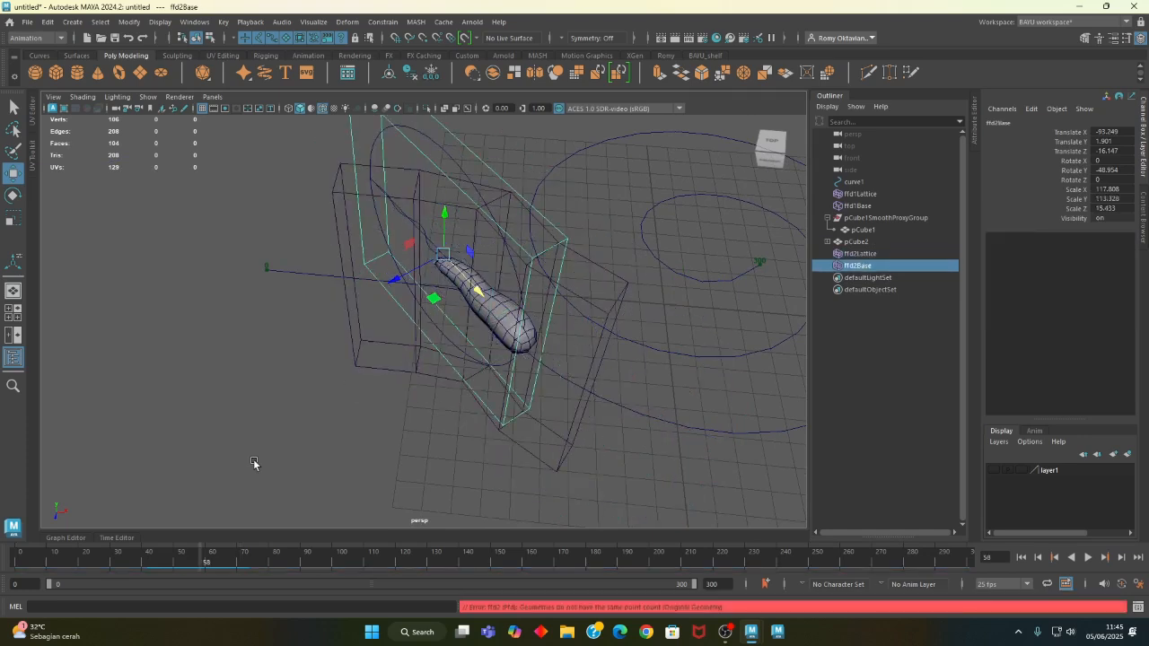
pyautogui.hotkey('ctrl', 'z')
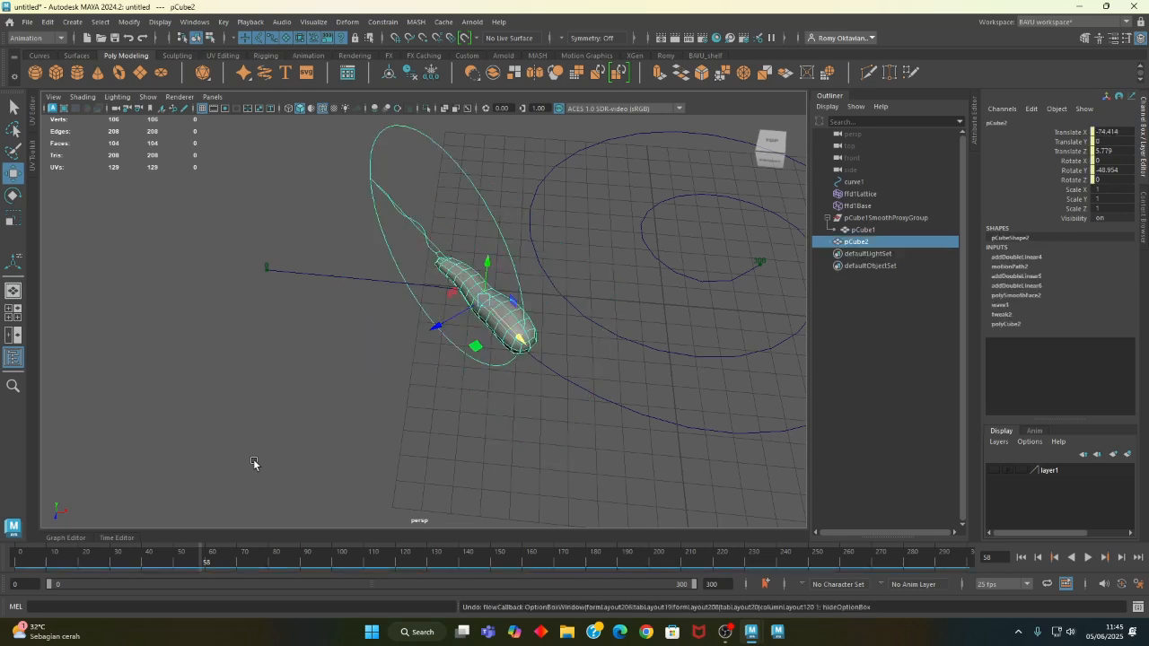
# - At frame 0, apply Flow Path Object to the block with divisions Front 5, Up 2, Side 2 and the lattice around the object
pyautogui.moveTo(151, 569); pyautogui.dragTo(3, 567)
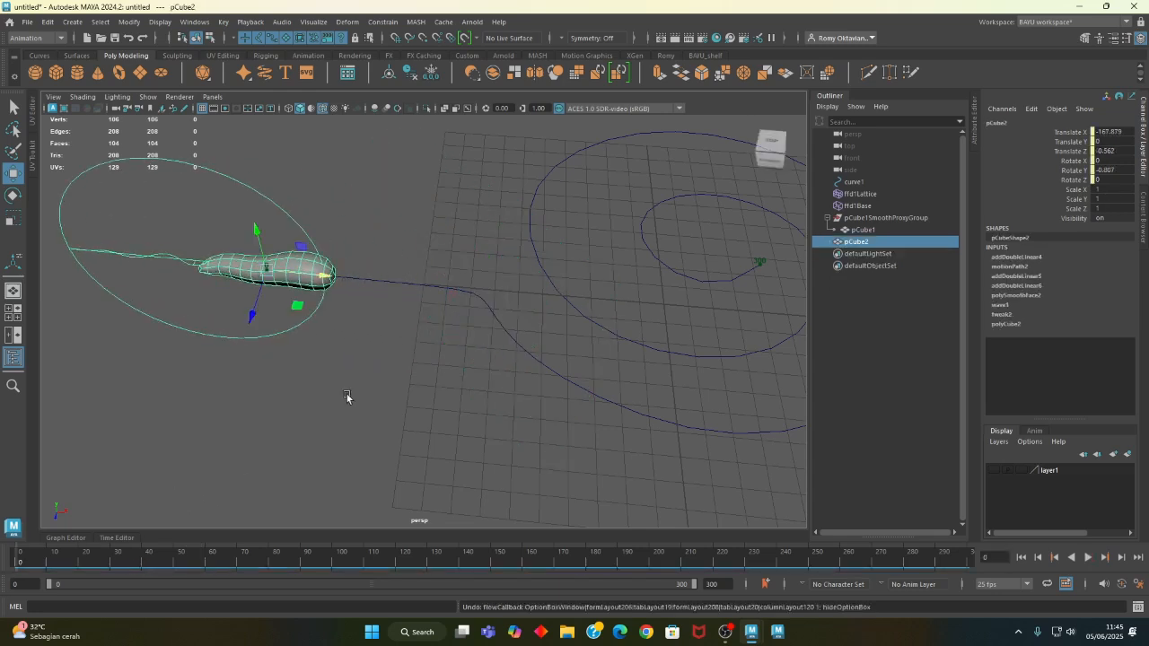
pyautogui.keyDown('alt'); pyautogui.moveTo(400, 387); pyautogui.dragTo(462, 407, button='middle'); pyautogui.keyUp('alt')
pyautogui.keyDown('alt'); pyautogui.moveTo(461, 409); pyautogui.dragTo(420, 400); pyautogui.keyUp('alt')
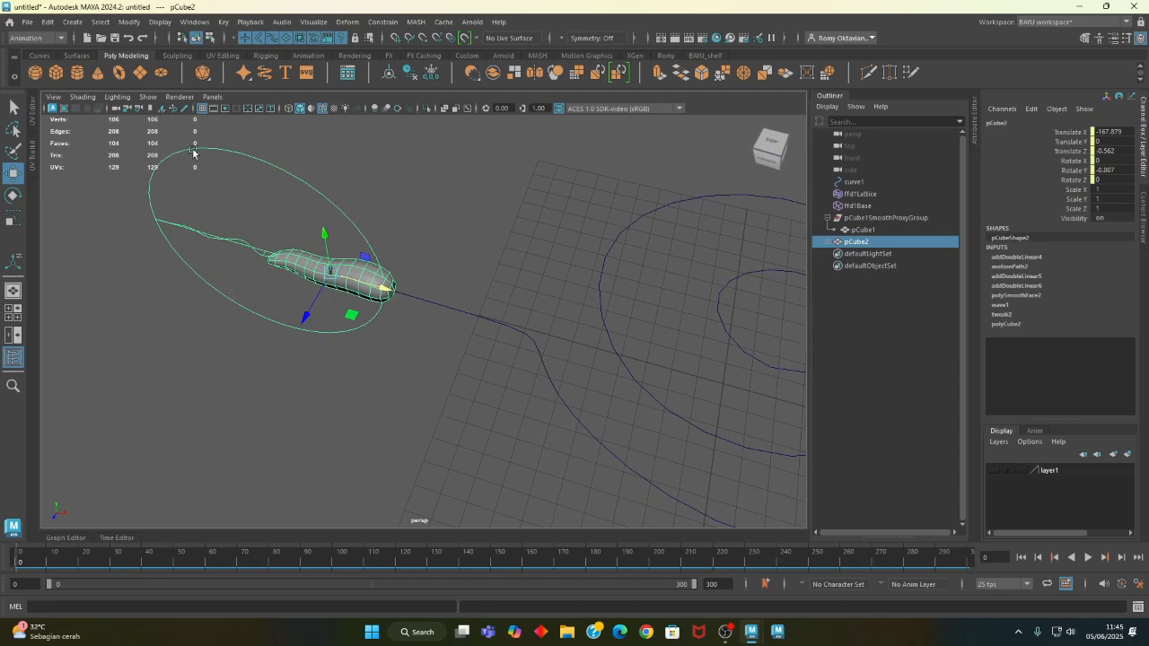
pyautogui.keyDown('alt'); pyautogui.moveTo(389, 338); pyautogui.dragTo(422, 297); pyautogui.keyUp('alt')
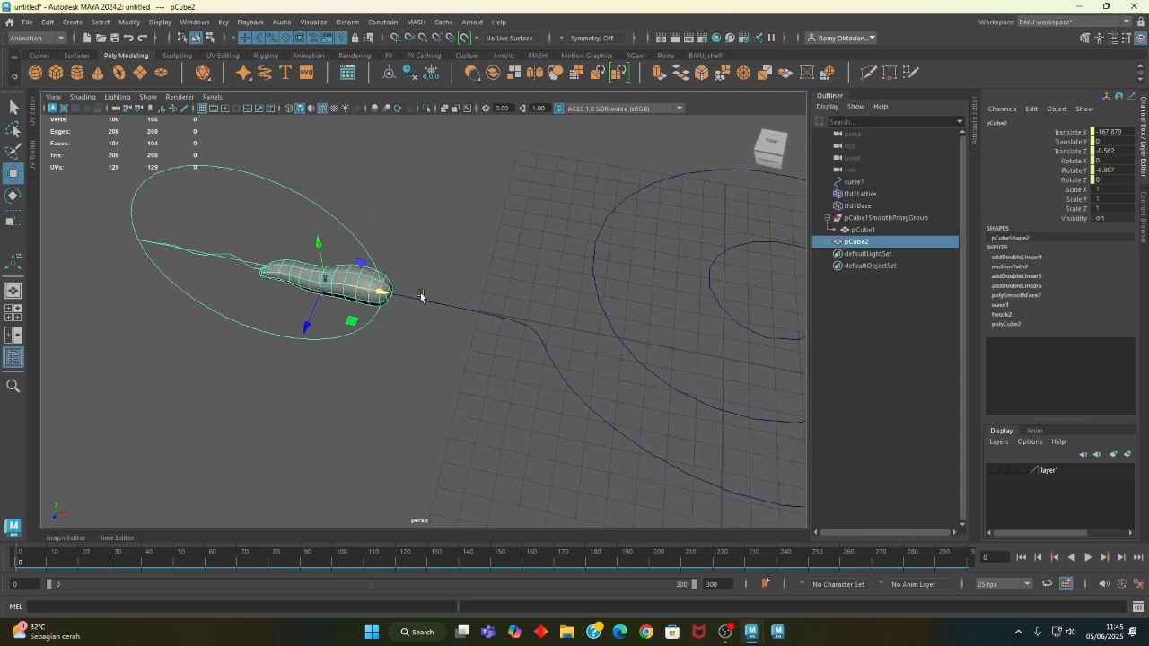
pyautogui.click(382, 22)
pyautogui.moveTo(480, 142)
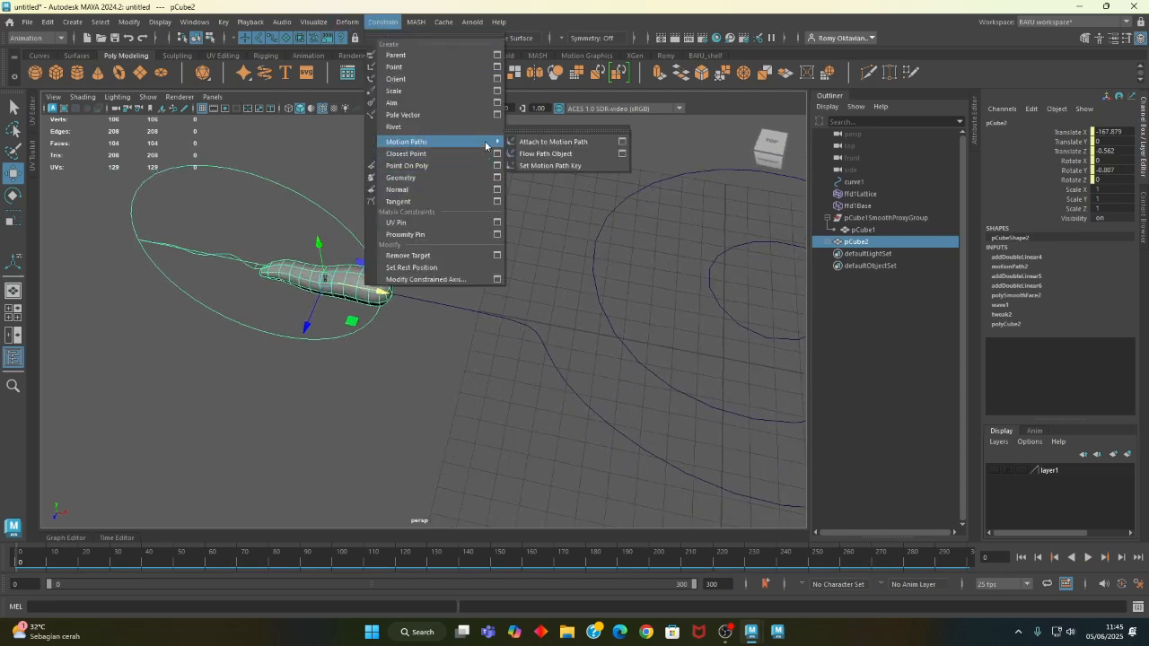
pyautogui.click(622, 153)
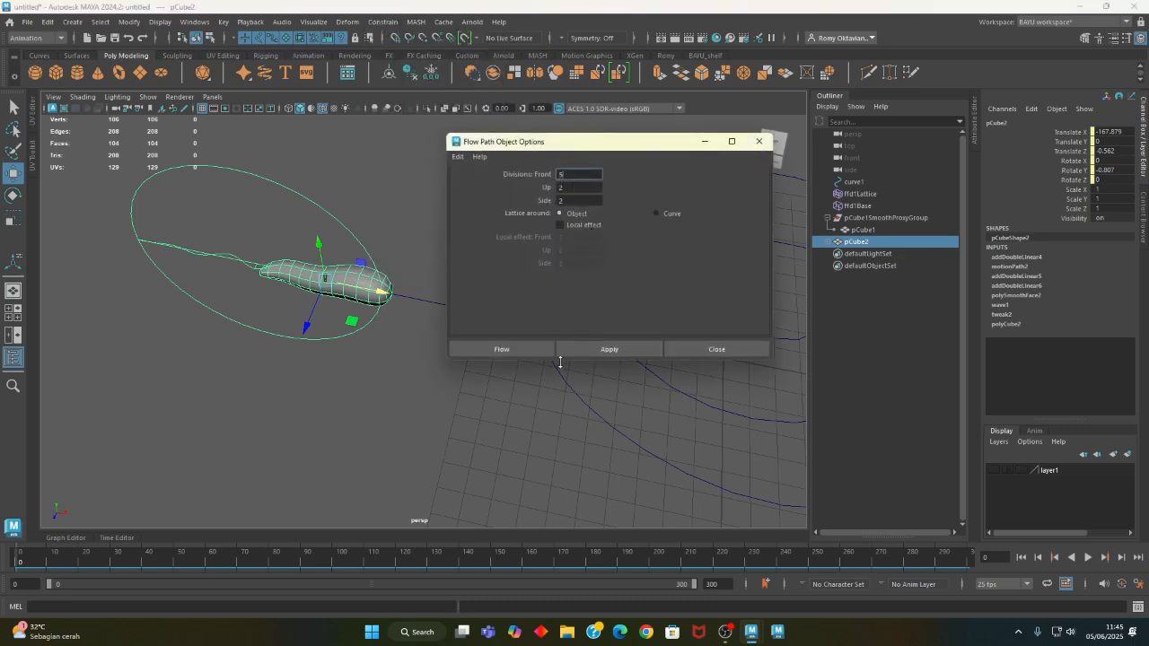
pyautogui.click(520, 351)
# - Select the lattice base (ffd2Base) and play and scrub the opening frames to compare it with the moving flow lattice and block
pyautogui.keyDown('alt'); pyautogui.moveTo(462, 375); pyautogui.dragTo(139, 573); pyautogui.keyUp('alt')
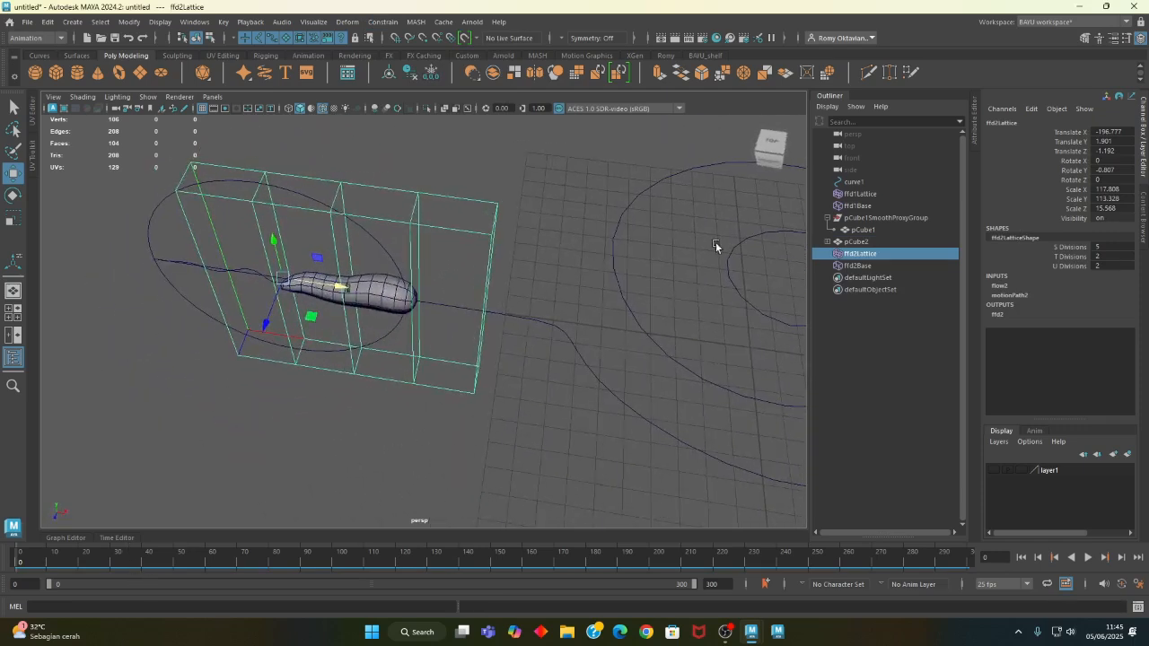
pyautogui.click(857, 266)
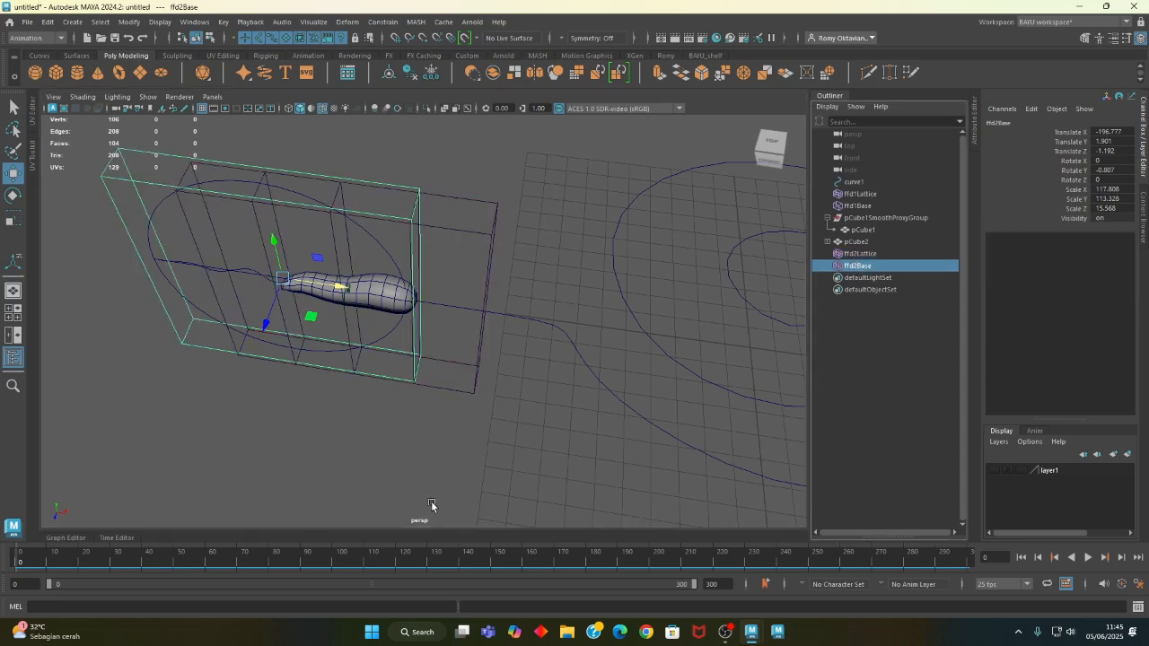
pyautogui.keyDown('alt'); pyautogui.moveTo(316, 415); pyautogui.dragTo(346, 372); pyautogui.keyUp('alt')
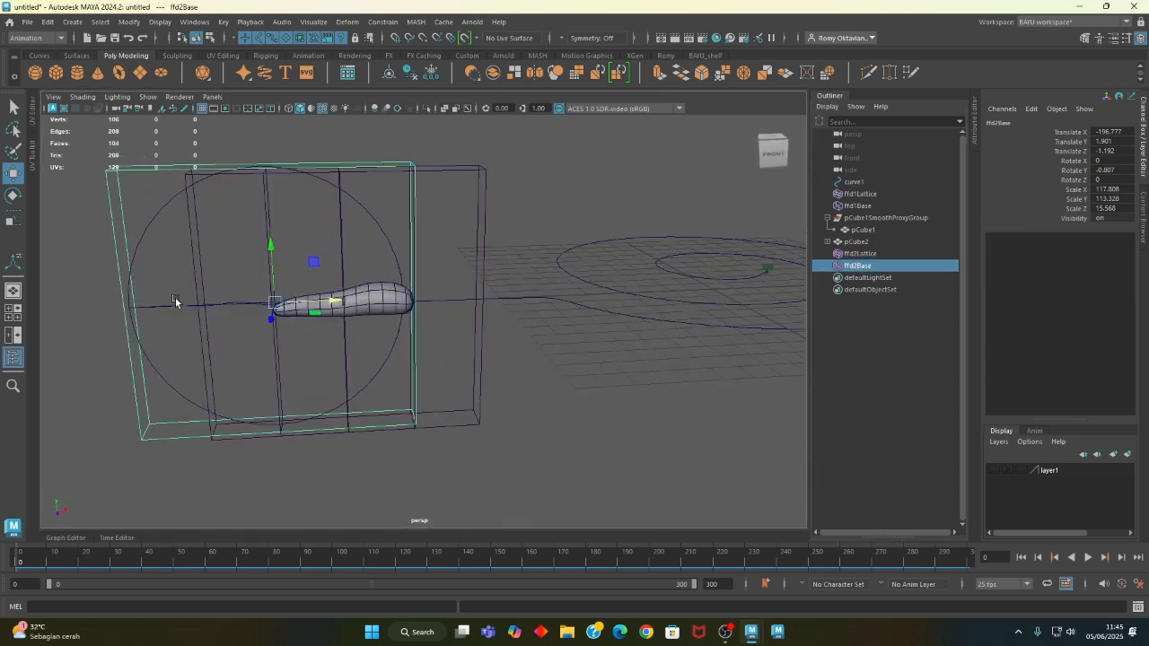
pyautogui.keyDown('alt'); pyautogui.moveTo(277, 397); pyautogui.dragTo(269, 480); pyautogui.keyUp('alt')
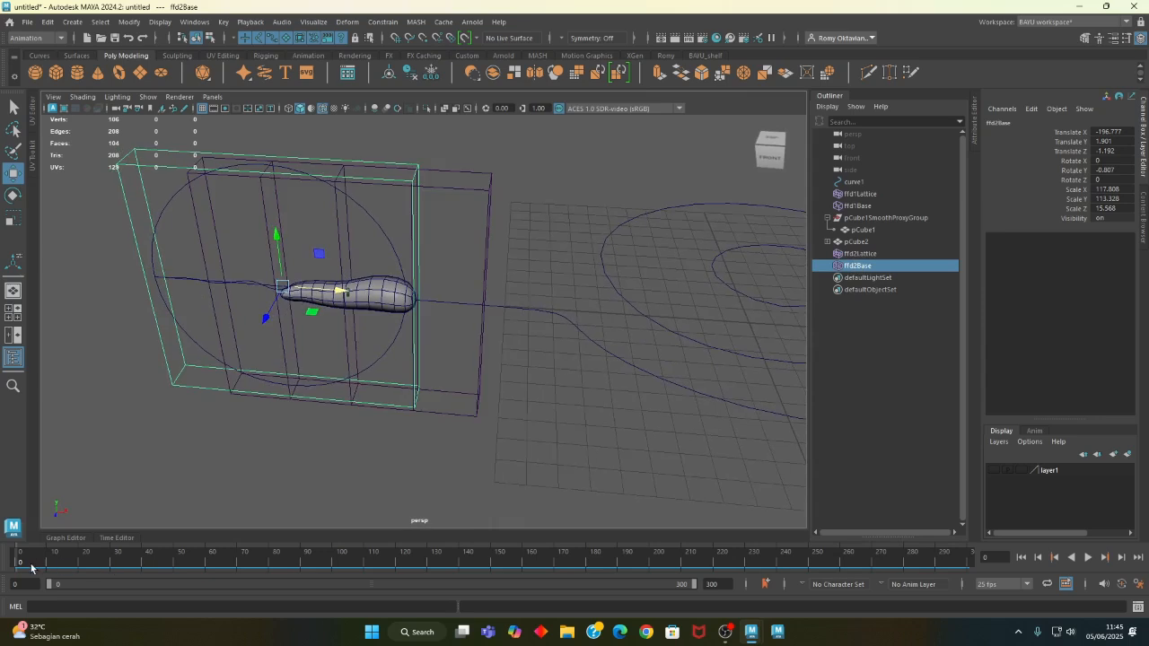
pyautogui.hotkey('alt', 'v')
pyautogui.moveTo(52, 563); pyautogui.dragTo(0, 500)
pyautogui.moveTo(285, 477)
pyautogui.keyDown('alt'); pyautogui.mouseDown()
pyautogui.moveTo(313, 478)
pyautogui.moveTo(286, 486)
pyautogui.mouseUp(); pyautogui.keyUp('alt')
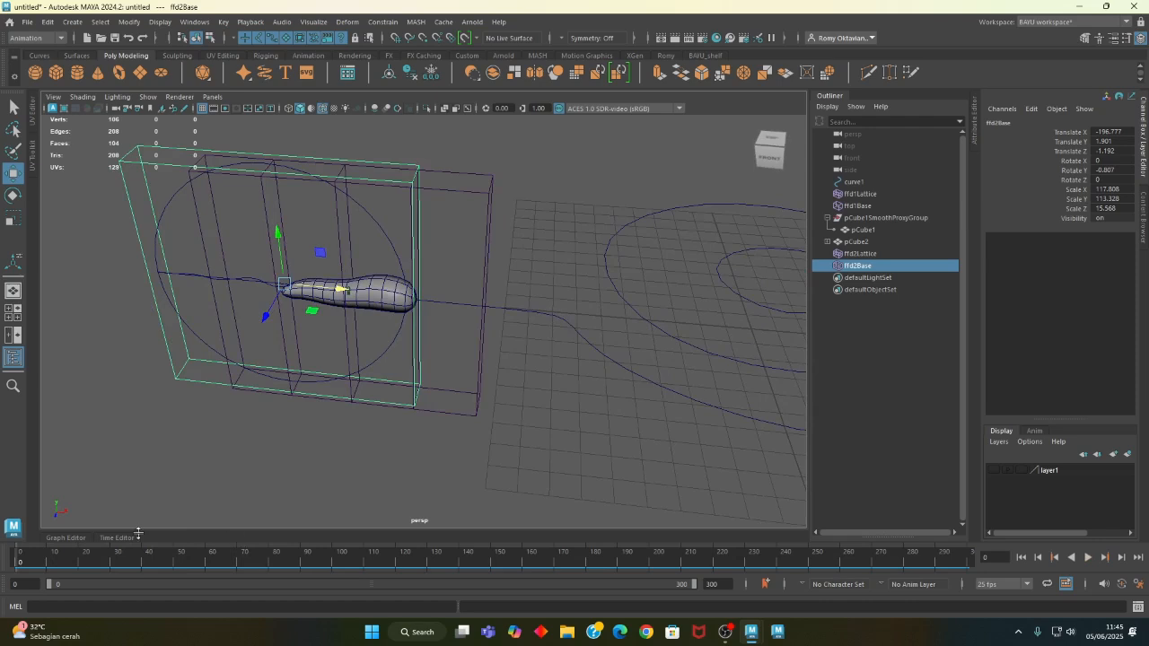
pyautogui.hotkey('alt', 'v')
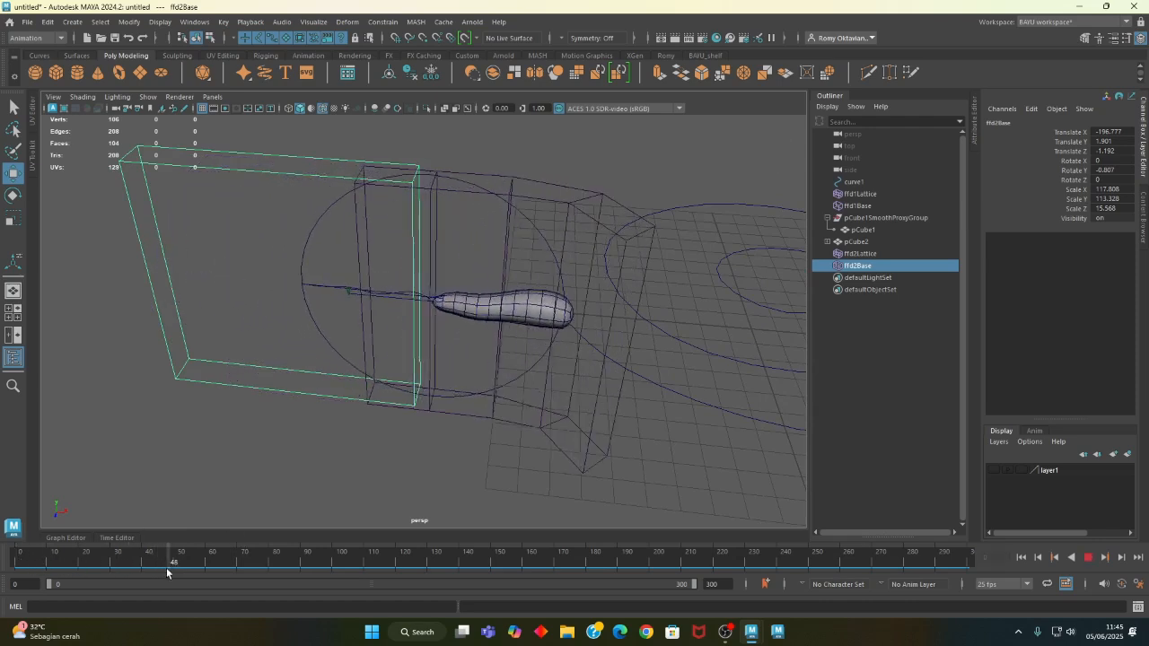
pyautogui.moveTo(226, 579); pyautogui.dragTo(2, 525)
pyautogui.hotkey('alt', 'v')
pyautogui.keyDown('alt'); pyautogui.moveTo(316, 441); pyautogui.dragTo(457, 419); pyautogui.keyUp('alt')
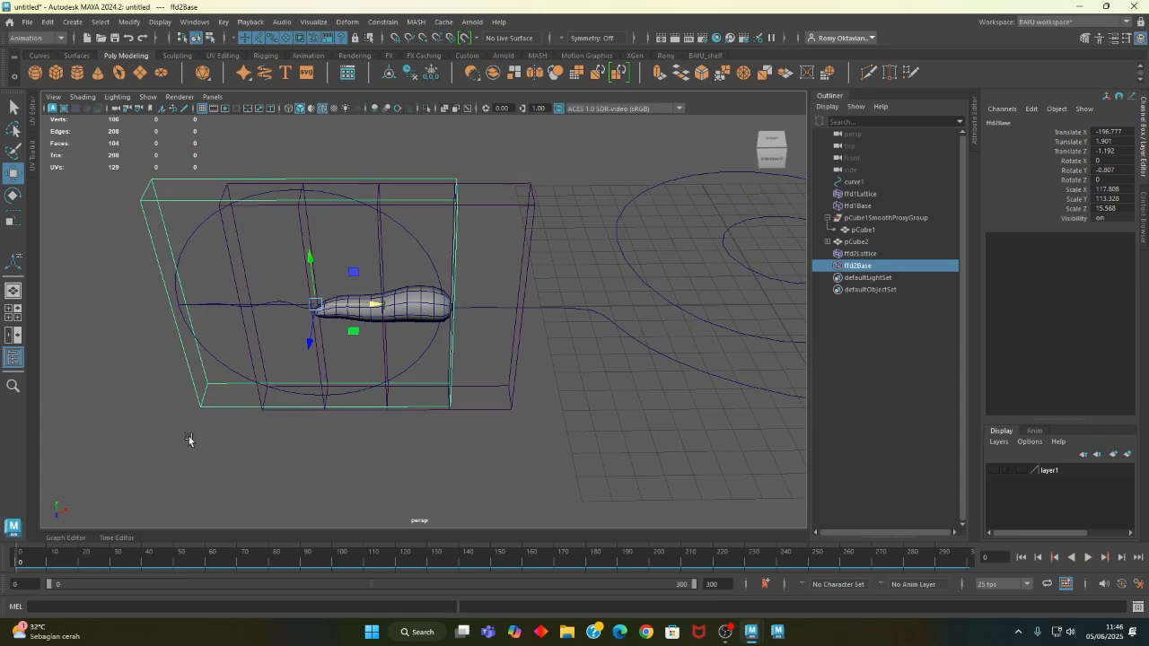
# - Try parenting the lattice base (ffd2Base) to the block (pCube2), and scrub the timeline to check the deformation
pyautogui.keyDown('shift'); pyautogui.click(423, 312); pyautogui.keyUp('shift')
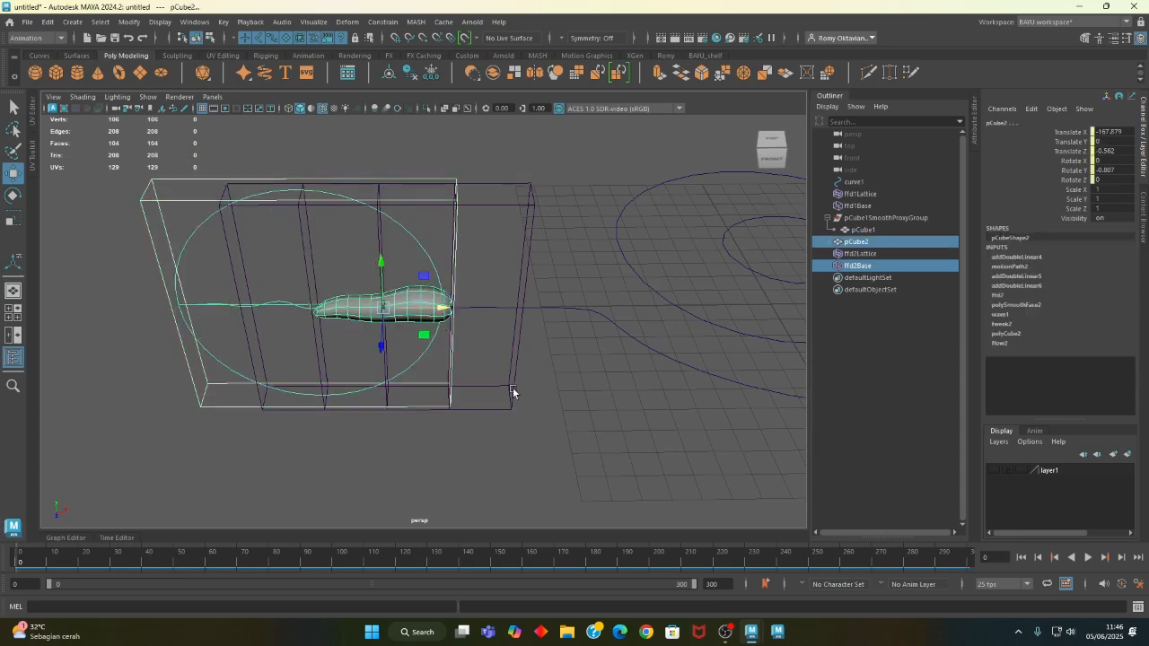
pyautogui.press('p')
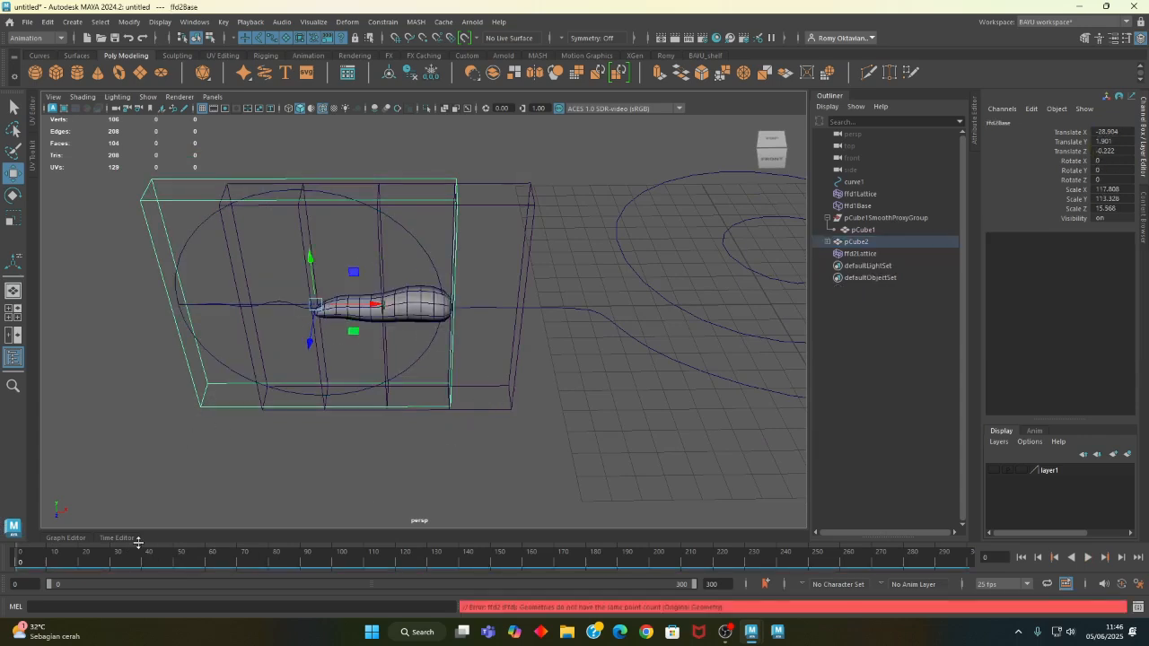
pyautogui.moveTo(19, 557); pyautogui.dragTo(18, 527)
pyautogui.keyDown('alt'); pyautogui.moveTo(251, 474); pyautogui.dragTo(285, 443); pyautogui.keyUp('alt')
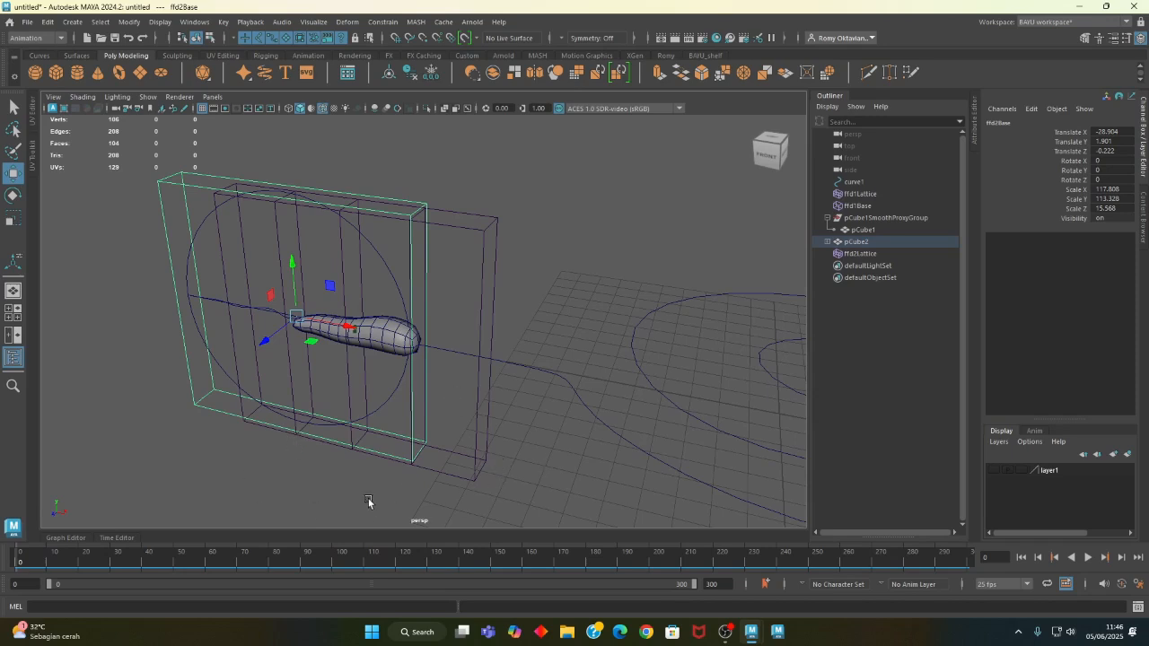
pyautogui.click(338, 504)
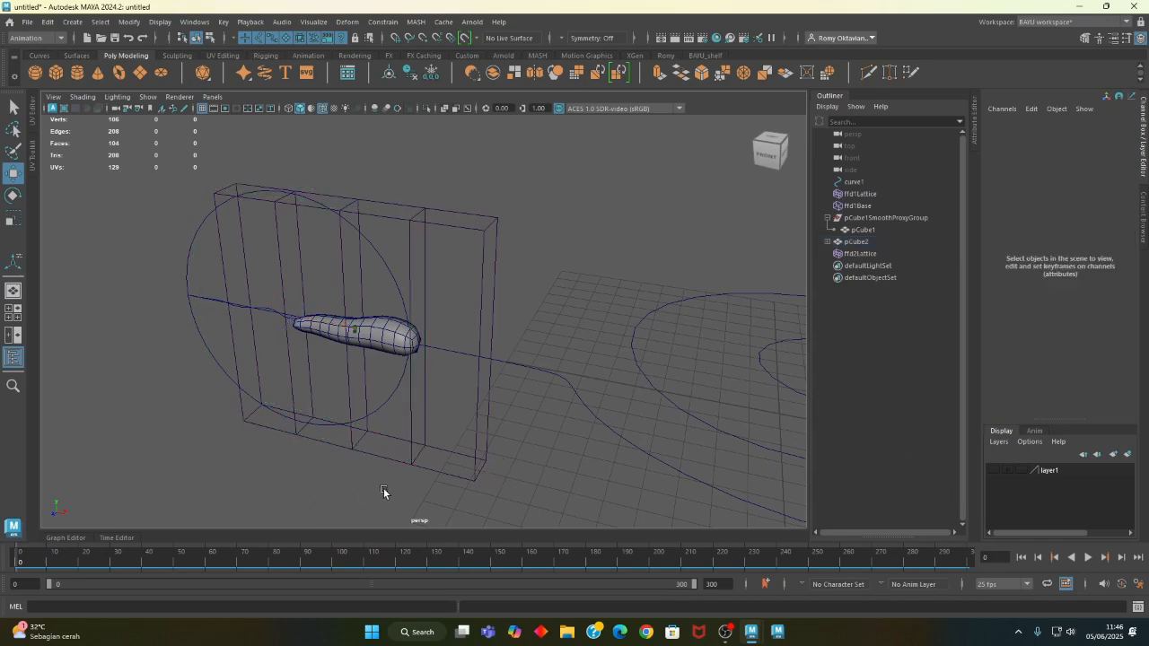
pyautogui.keyDown('alt'); pyautogui.moveTo(263, 435); pyautogui.dragTo(682, 326); pyautogui.keyUp('alt')
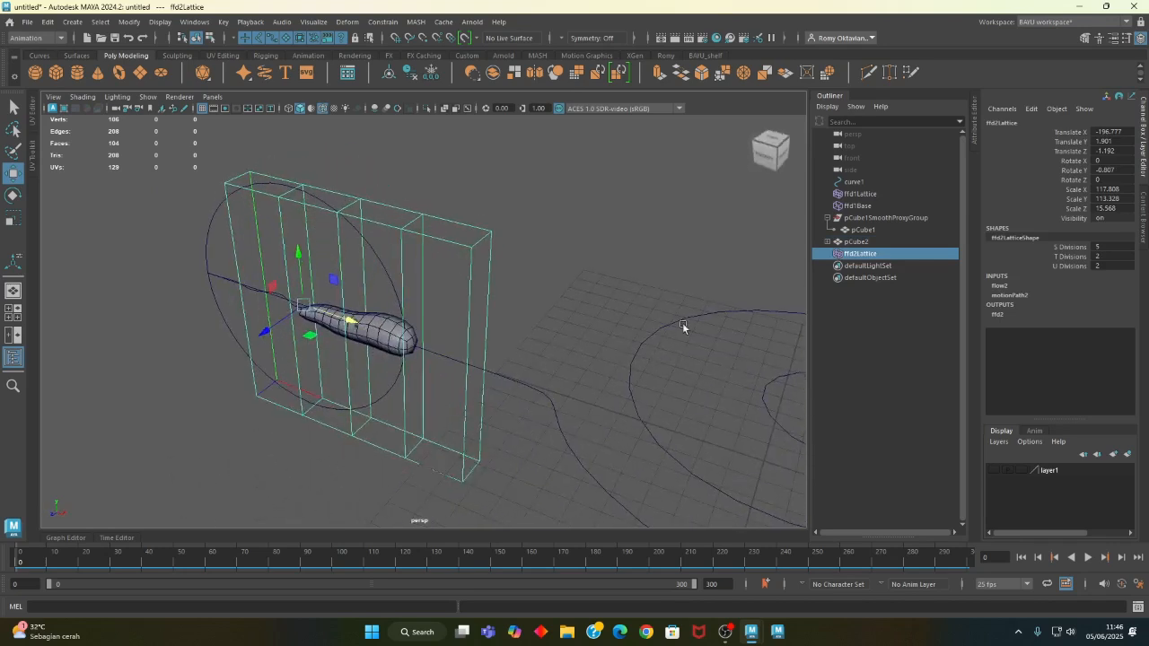
pyautogui.click(857, 243)
pyautogui.click(854, 256)
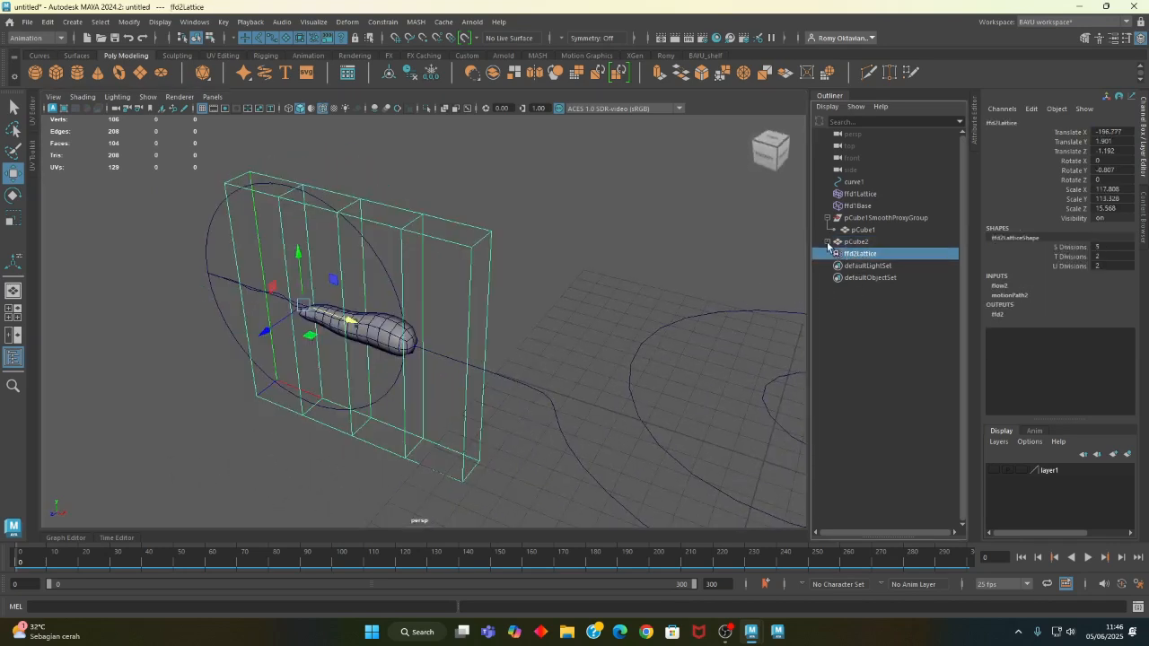
# - Undo the parenting of the lattice base to the block
pyautogui.hotkey('ctrl', 'z')
pyautogui.hotkey('ctrl', 'z')
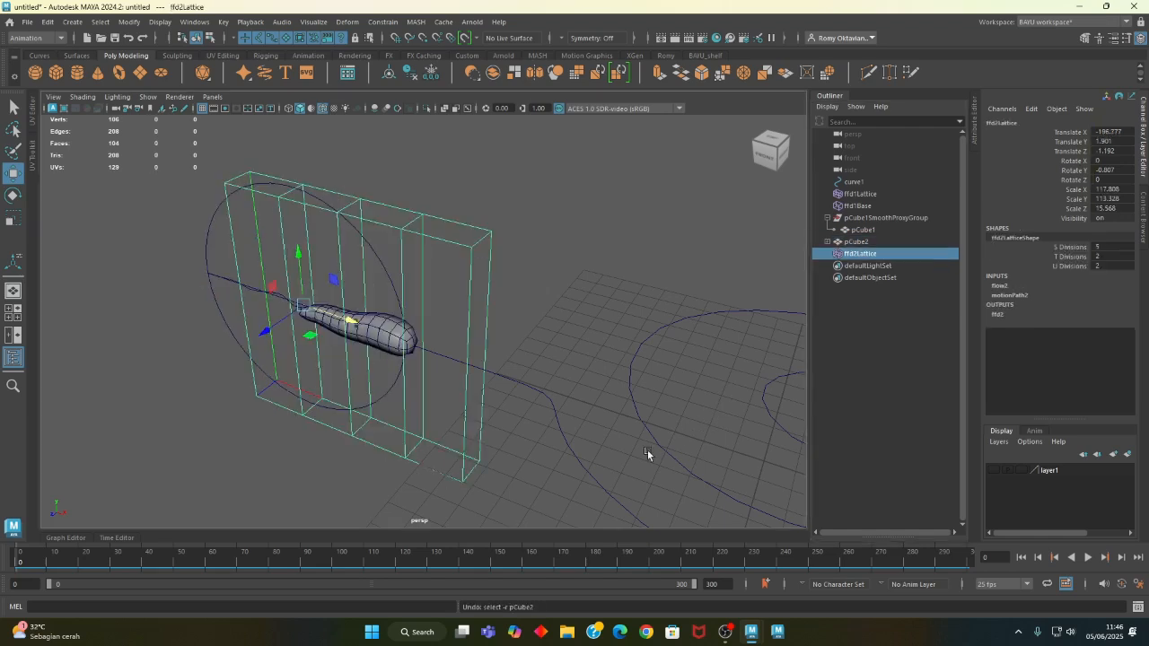
pyautogui.hotkey('ctrl', 'z')
pyautogui.hotkey('ctrl', 'z')
pyautogui.hotkey('ctrl', 'z')
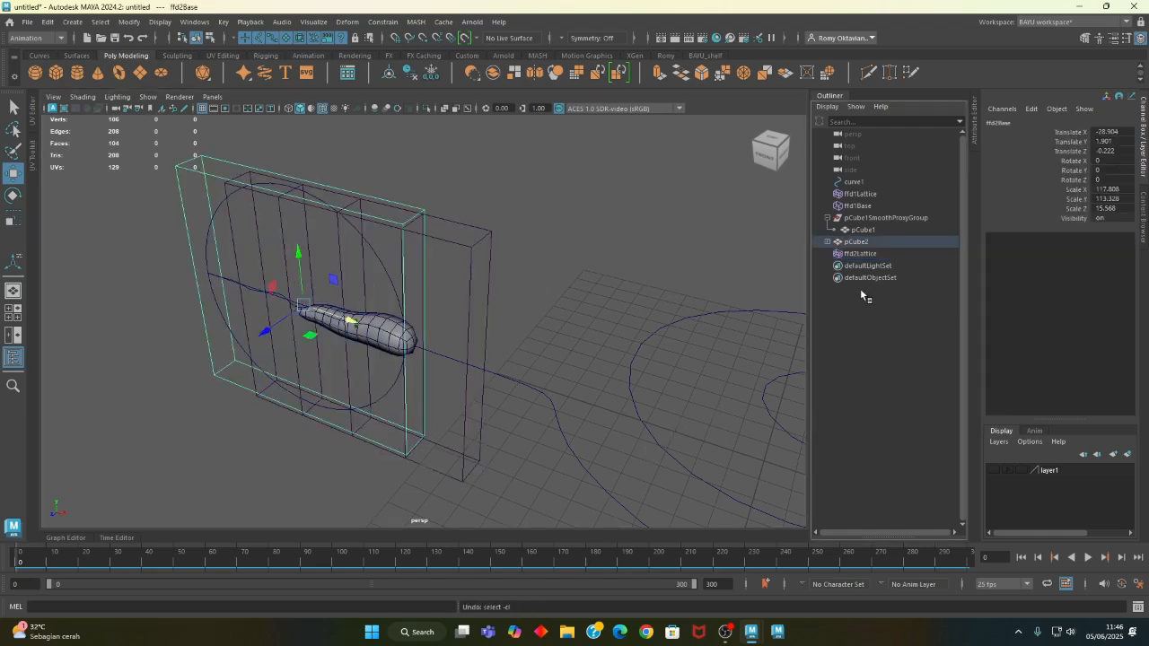
pyautogui.keyDown('alt'); pyautogui.moveTo(386, 377); pyautogui.dragTo(431, 368); pyautogui.keyUp('alt')
pyautogui.click(245, 371)
# - Scale the lattice base (ffd2Base) to about 129.6 in X, 120.8 in Y and 30.1 in Z, and scrub to test it
pyautogui.keyDown('alt'); pyautogui.moveTo(245, 372); pyautogui.dragTo(361, 453); pyautogui.keyUp('alt')
pyautogui.press('r')
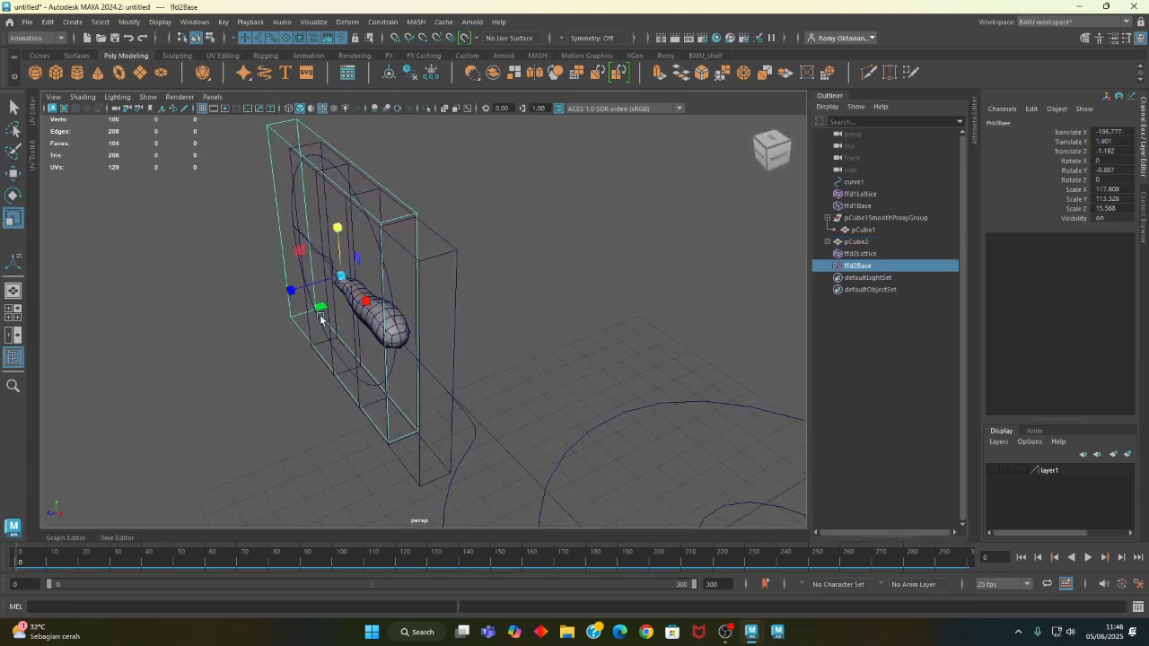
pyautogui.moveTo(290, 291); pyautogui.dragTo(238, 303)
pyautogui.keyDown('alt'); pyautogui.moveTo(273, 351); pyautogui.dragTo(286, 318); pyautogui.keyUp('alt')
pyautogui.moveTo(335, 259); pyautogui.dragTo(354, 333)
pyautogui.keyDown('alt'); pyautogui.moveTo(503, 404); pyautogui.dragTo(104, 576); pyautogui.keyUp('alt')
pyautogui.moveTo(22, 558); pyautogui.dragTo(17, 454)
pyautogui.keyDown('alt'); pyautogui.moveTo(244, 411); pyautogui.dragTo(324, 341); pyautogui.keyUp('alt')
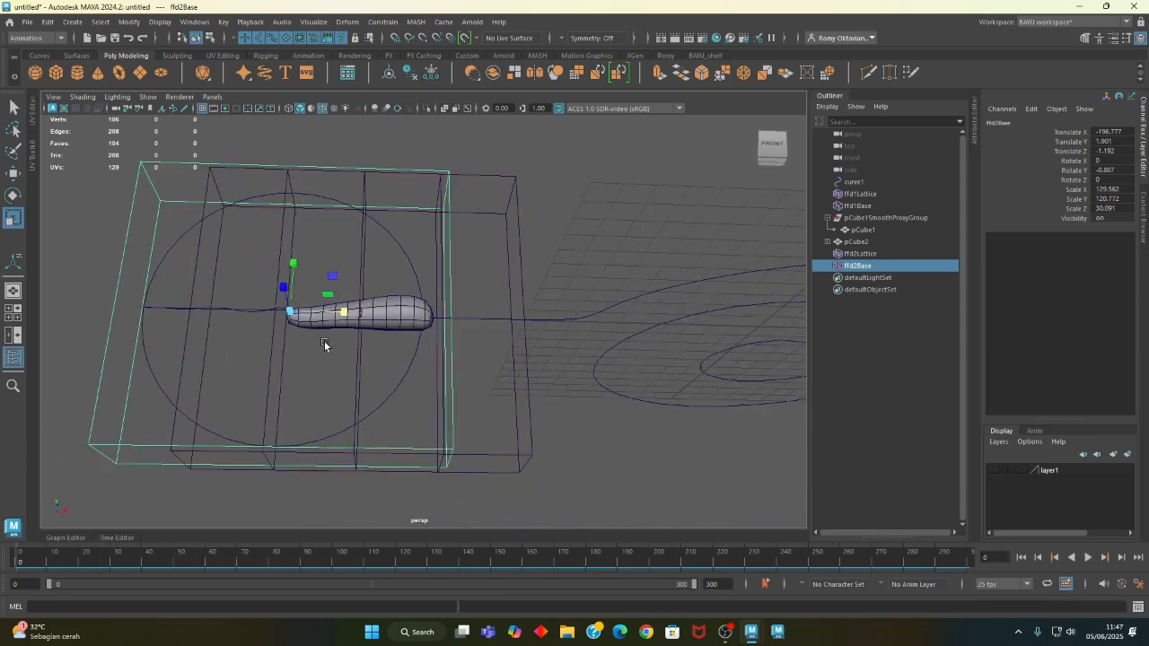
# - Scrub the opening frames and examine from several angles how the enlarged lattice base surrounds the block
pyautogui.click(401, 250)
pyautogui.keyDown('alt'); pyautogui.moveTo(396, 257); pyautogui.dragTo(393, 393); pyautogui.keyUp('alt')
pyautogui.keyDown('alt'); pyautogui.moveTo(260, 485); pyautogui.dragTo(362, 330); pyautogui.keyUp('alt')
pyautogui.click(856, 266)
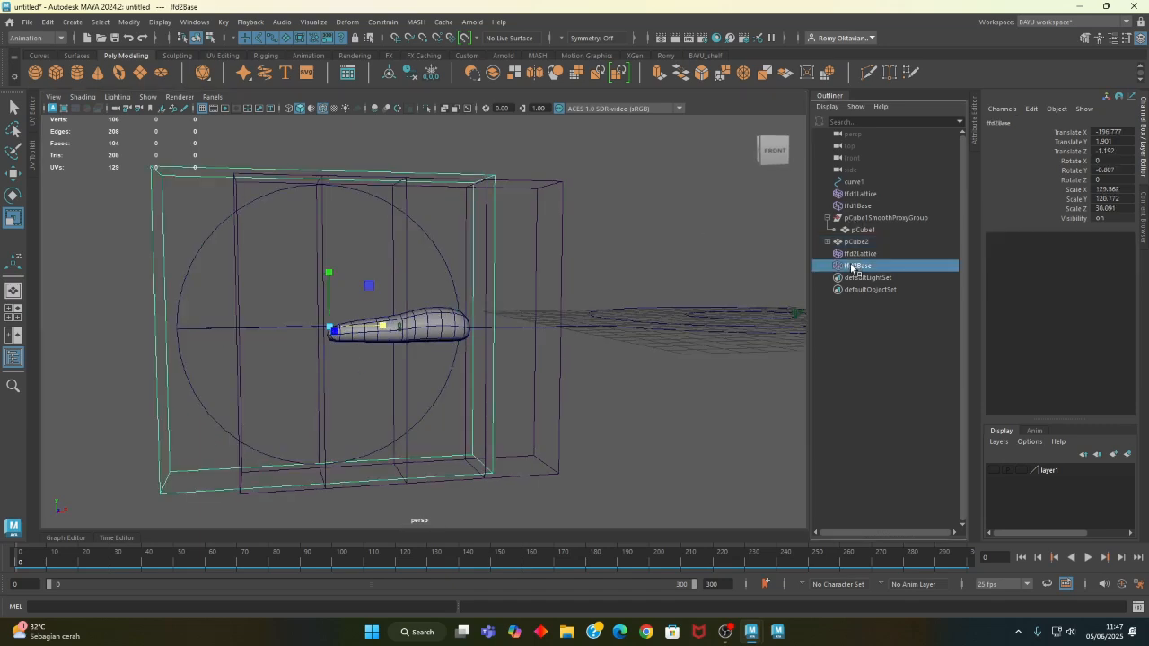
pyautogui.keyDown('alt'); pyautogui.moveTo(424, 421); pyautogui.dragTo(363, 441); pyautogui.keyUp('alt')
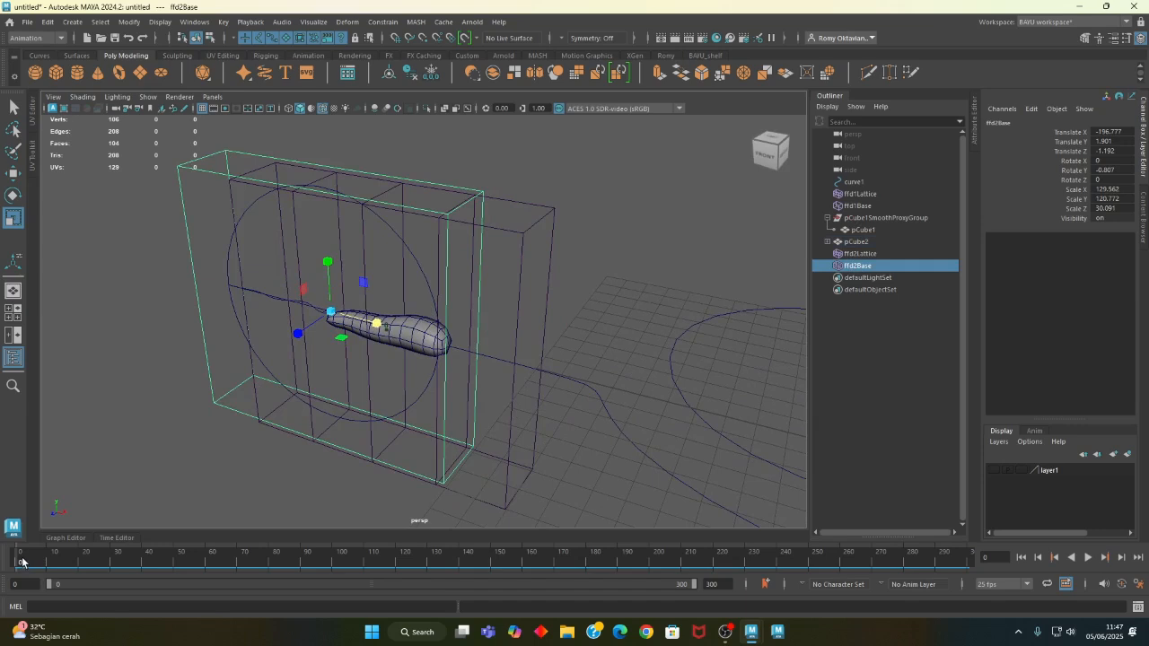
pyautogui.moveTo(19, 563)
pyautogui.mouseDown()
pyautogui.moveTo(101, 571)
pyautogui.moveTo(3, 555)
pyautogui.mouseUp()
pyautogui.keyDown('alt'); pyautogui.moveTo(408, 444); pyautogui.dragTo(442, 401); pyautogui.keyUp('alt')
# - Try adjusting the block's wave deformer handle (wave1Handle), scrub to frame 0, and undo the adjustment
pyautogui.click(447, 404)
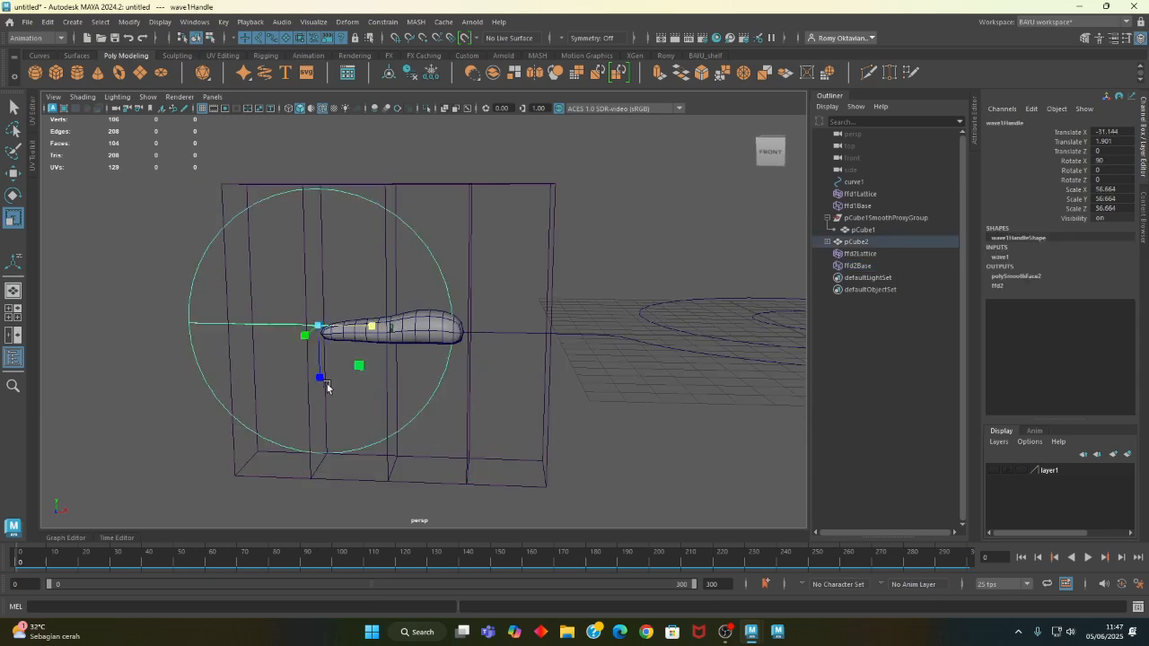
pyautogui.keyDown('alt'); pyautogui.moveTo(326, 387); pyautogui.dragTo(332, 398); pyautogui.keyUp('alt')
pyautogui.moveTo(377, 333); pyautogui.dragTo(388, 450)
pyautogui.moveTo(31, 563); pyautogui.dragTo(1, 459)
pyautogui.keyDown('alt'); pyautogui.moveTo(186, 482); pyautogui.dragTo(231, 452); pyautogui.keyUp('alt')
pyautogui.hotkey('ctrl', 'z')
pyautogui.hotkey('ctrl', 'z')
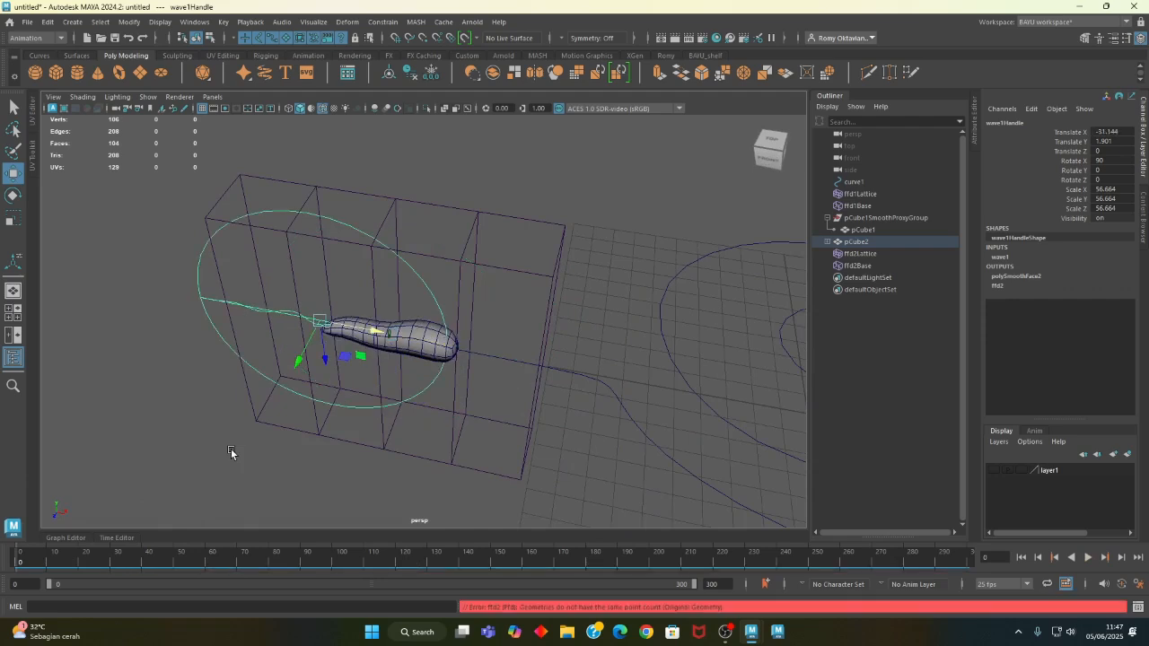
# - Scrub to frame 108 and play the animation to examine how the block and flow lattice bend along the spiral path
pyautogui.hotkey('alt', 'v')
pyautogui.moveTo(89, 565); pyautogui.dragTo(342, 545)
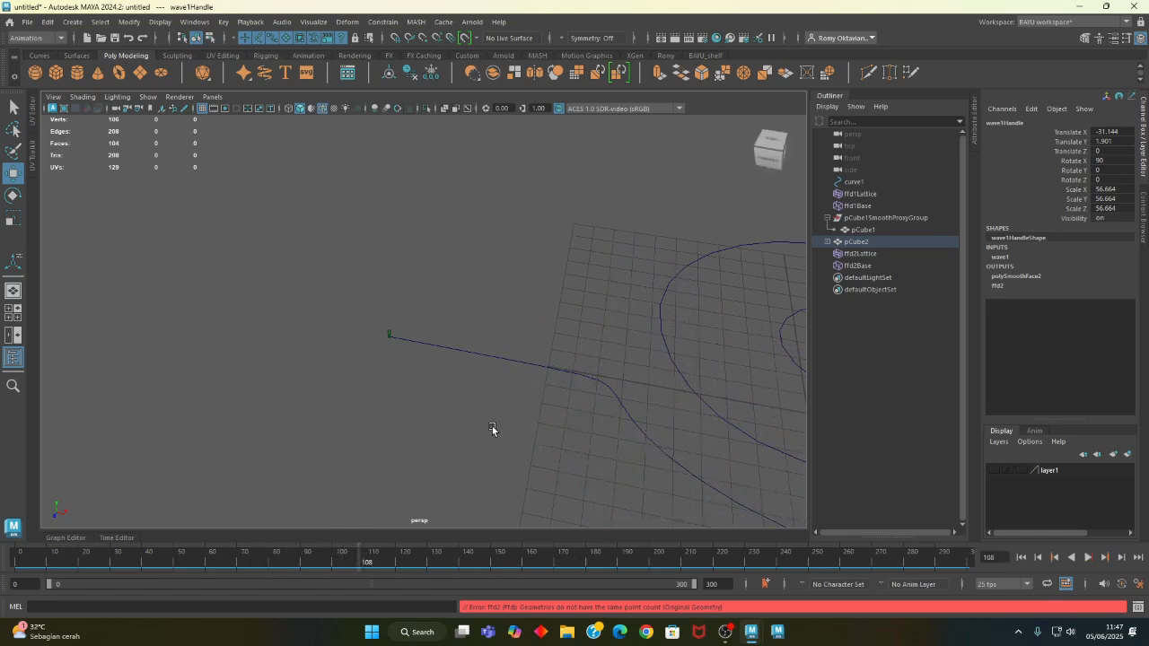
pyautogui.keyDown('alt'); pyautogui.moveTo(356, 392); pyautogui.dragTo(0, 375, button='middle'); pyautogui.keyUp('alt')
pyautogui.keyDown('alt'); pyautogui.moveTo(726, 393); pyautogui.dragTo(474, 445, button='right'); pyautogui.keyUp('alt')
pyautogui.keyDown('alt'); pyautogui.moveTo(474, 445); pyautogui.dragTo(460, 457); pyautogui.keyUp('alt')
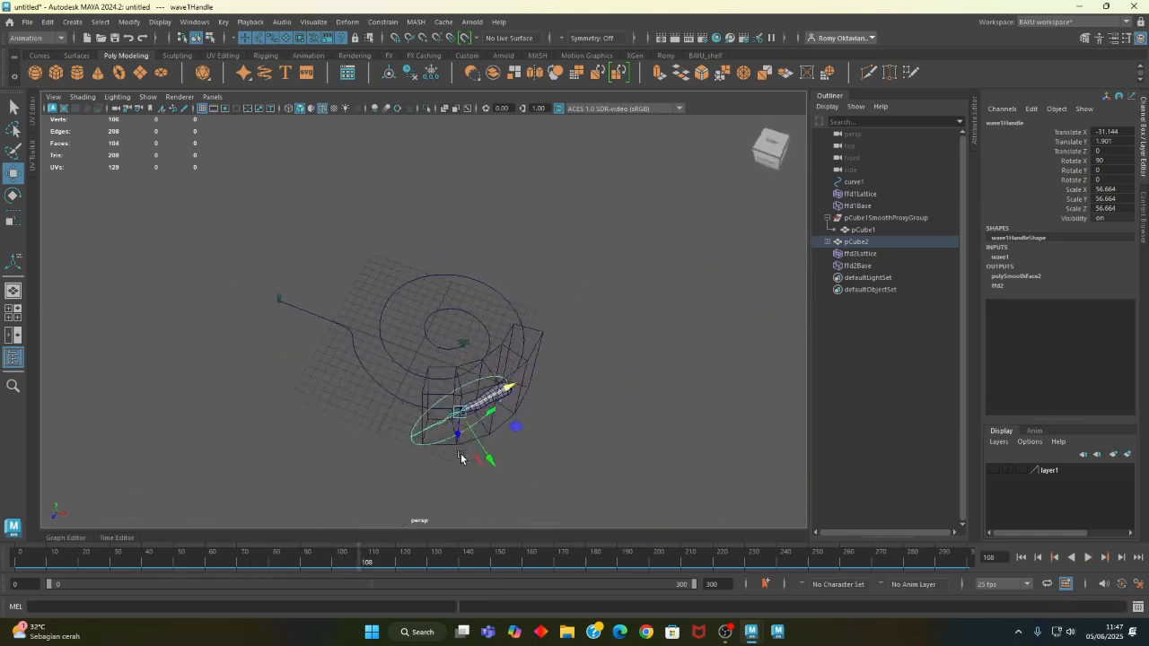
pyautogui.click(1088, 558)
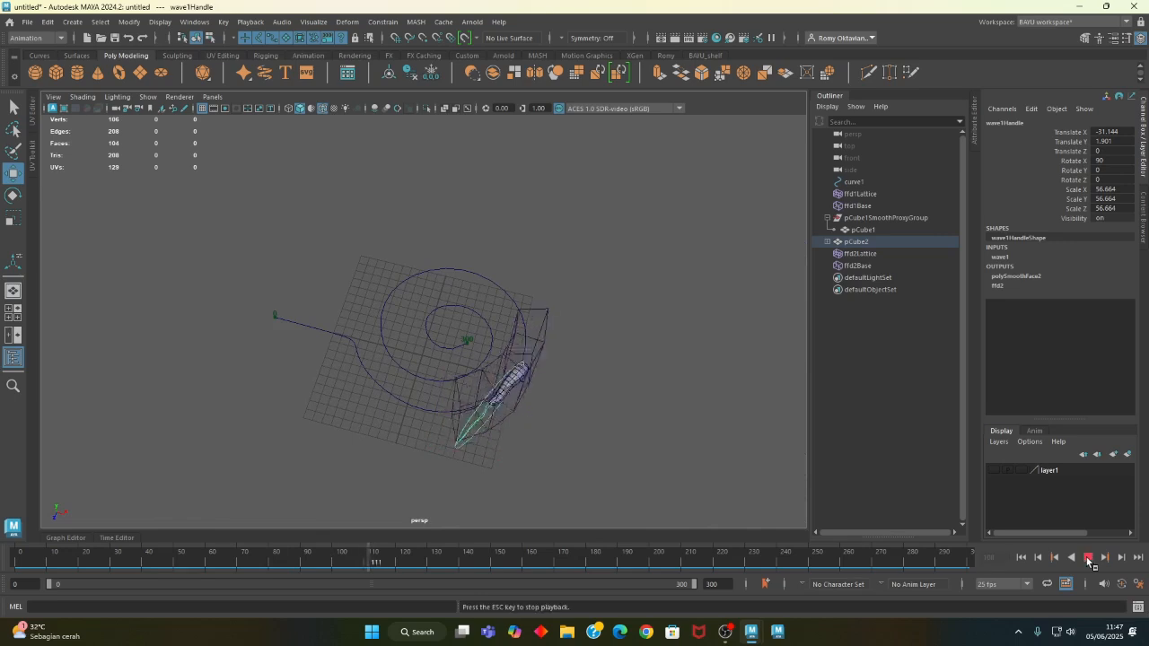
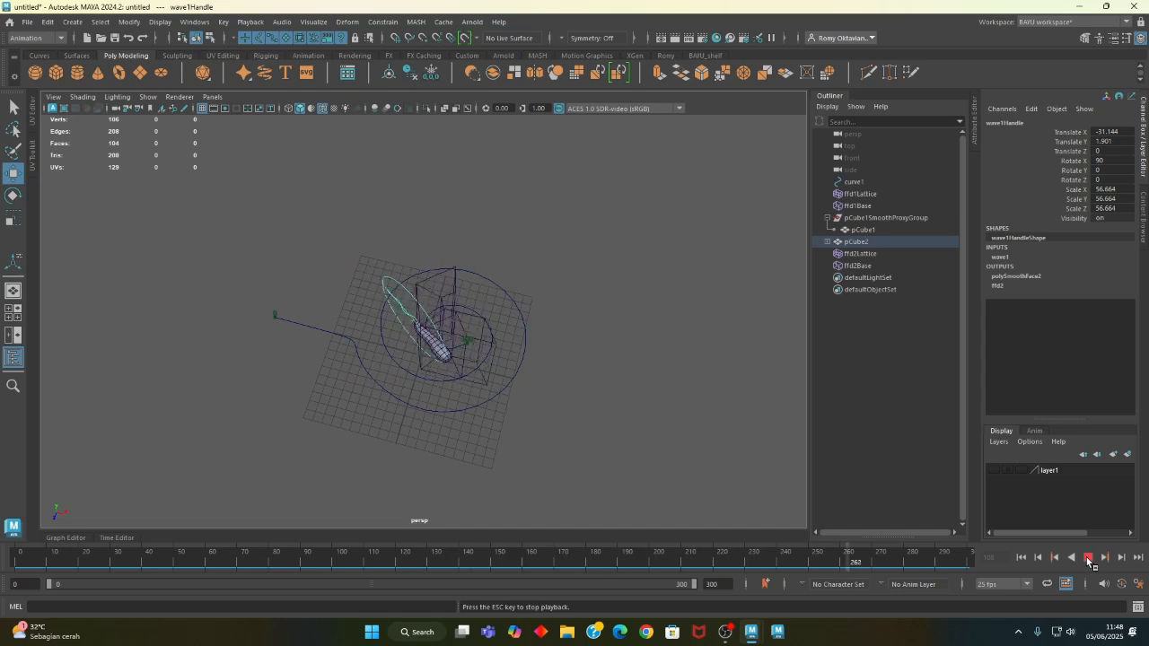
pyautogui.scroll(5, 614, 381)
pyautogui.keyDown('alt'); pyautogui.moveTo(614, 377); pyautogui.dragTo(515, 479); pyautogui.keyUp('alt')
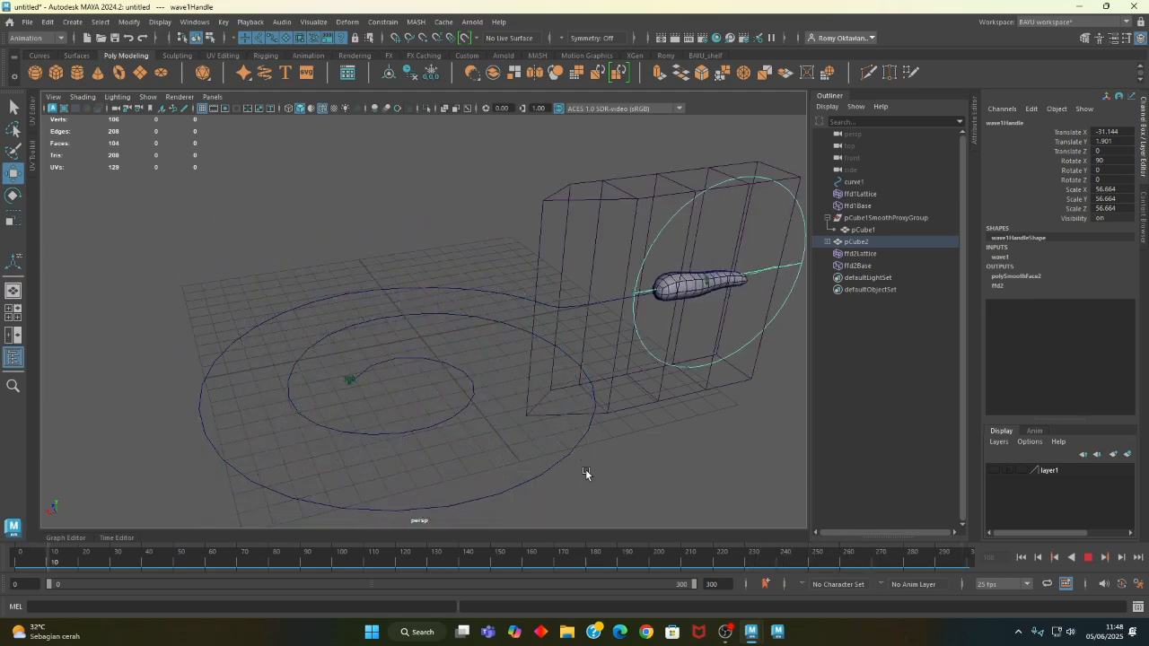
pyautogui.click(1087, 558)
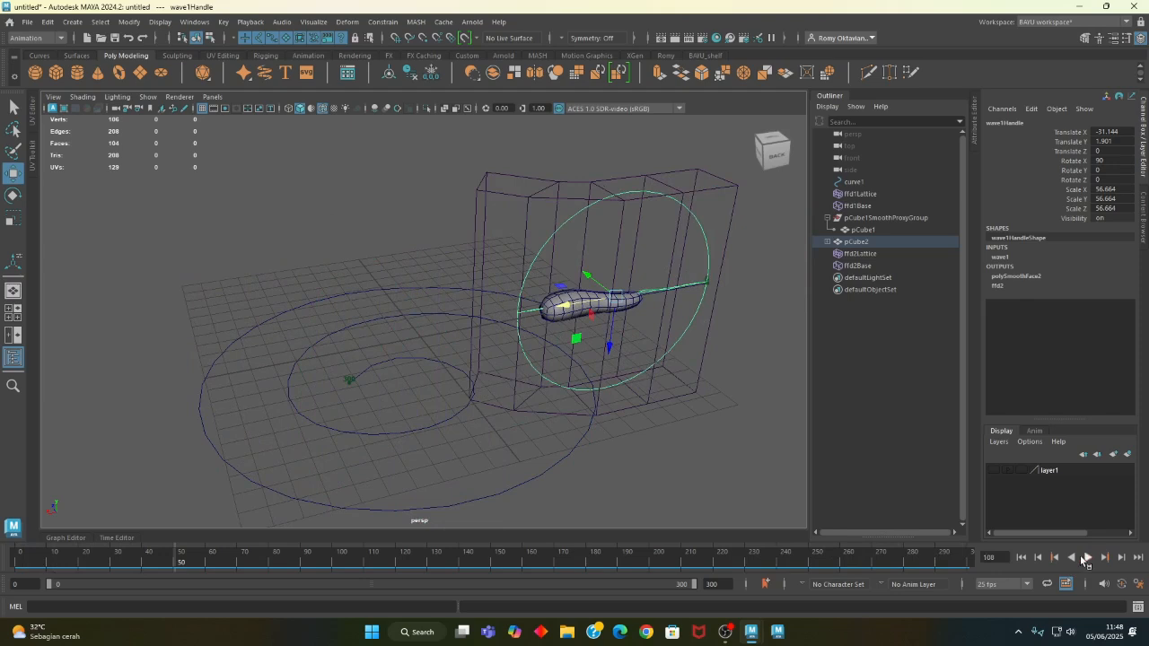
# - Return to frame 0 and delete the block's wave deformer handle
pyautogui.click(1020, 557)
pyautogui.keyDown('alt'); pyautogui.moveTo(666, 439); pyautogui.dragTo(505, 421, button='middle'); pyautogui.keyUp('alt')
pyautogui.click(505, 421)
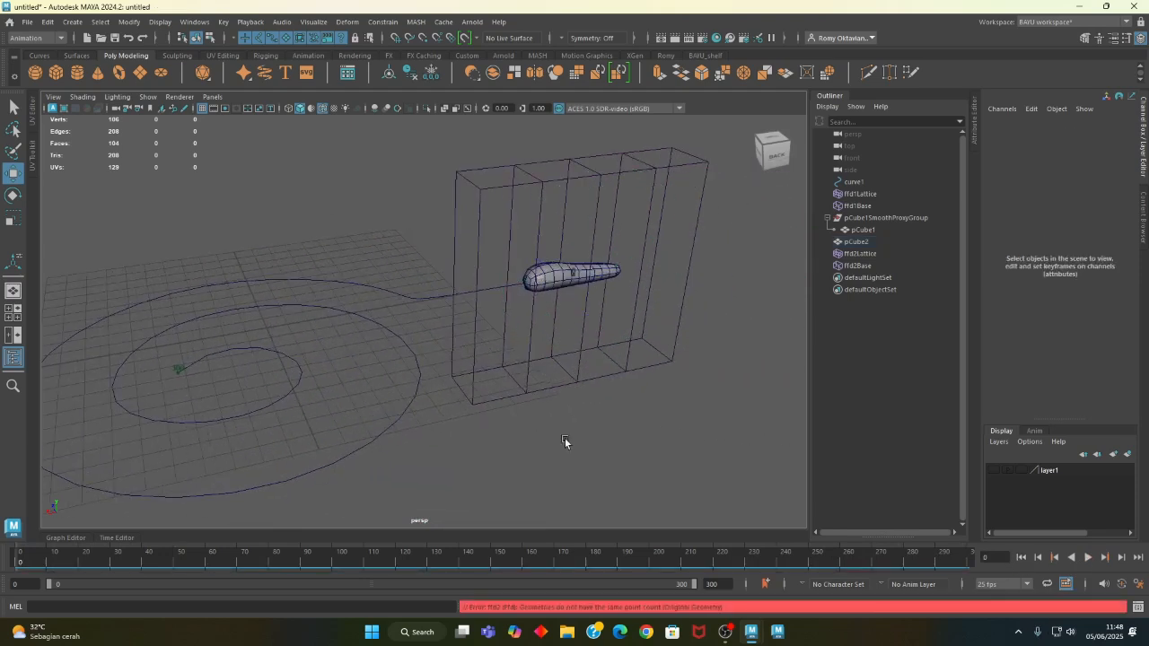
# - Play the animation from frame 0 to check the block's bending without the wave deformer, and stop at frame 124
pyautogui.click(1087, 558)
pyautogui.keyDown('alt'); pyautogui.moveTo(289, 412); pyautogui.dragTo(318, 459); pyautogui.keyUp('alt')
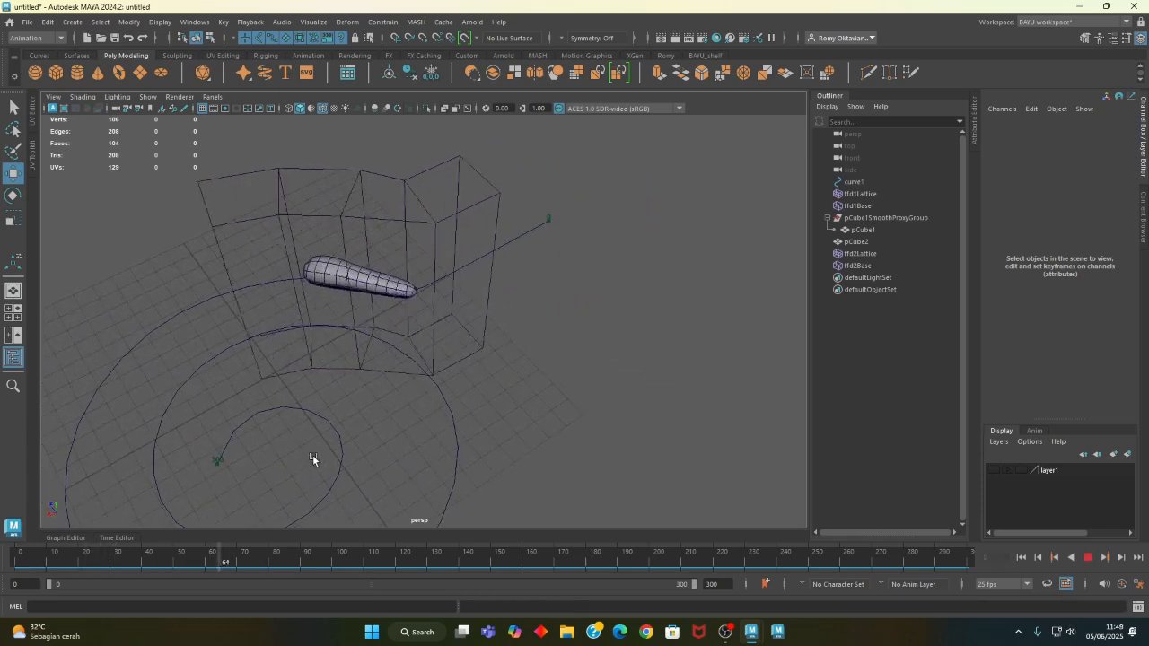
pyautogui.click(1093, 558)
# - Delete the existing flow lattice ffd2Lattice together with its base ffd2Base
pyautogui.click(859, 254)
pyautogui.keyDown('shift'); pyautogui.click(853, 265); pyautogui.keyUp('shift')
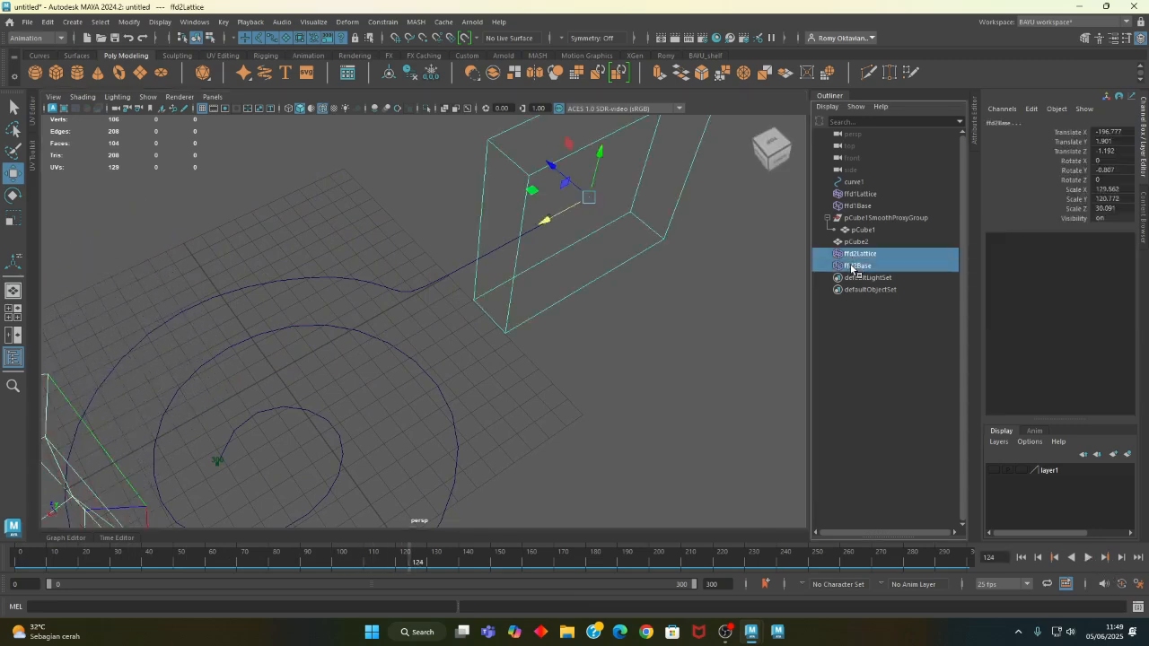
pyautogui.press('Delete')
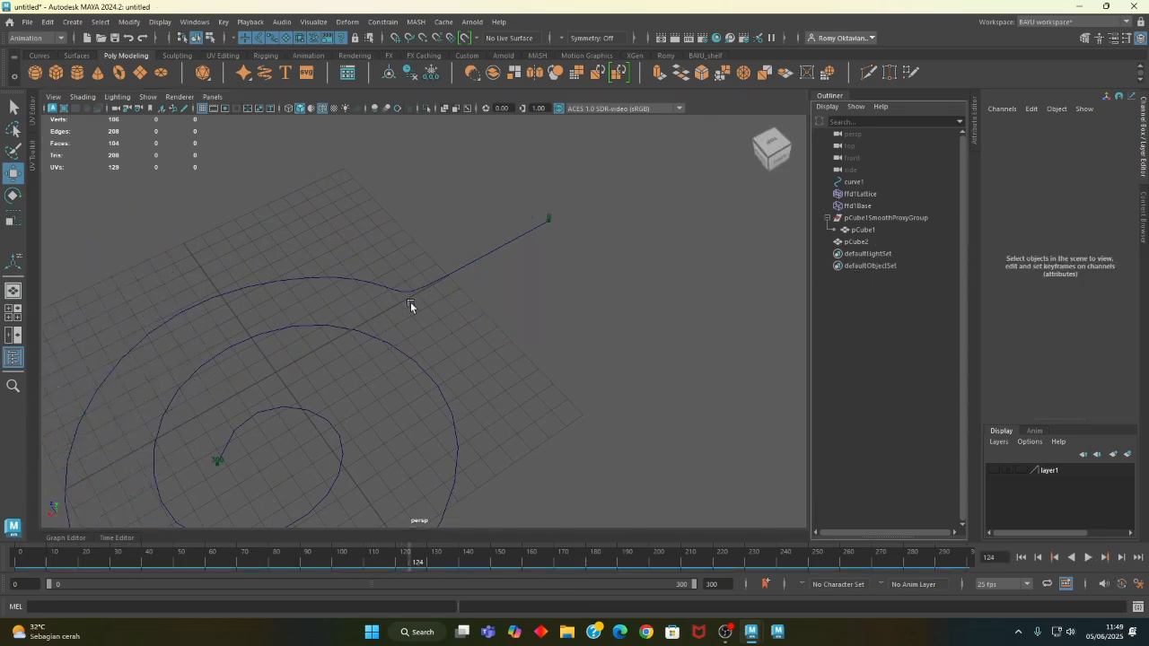
# - Go to frame 59 and create a flow lattice on block pCube2 with Flow Path Object
pyautogui.scroll(-5, 444, 348)
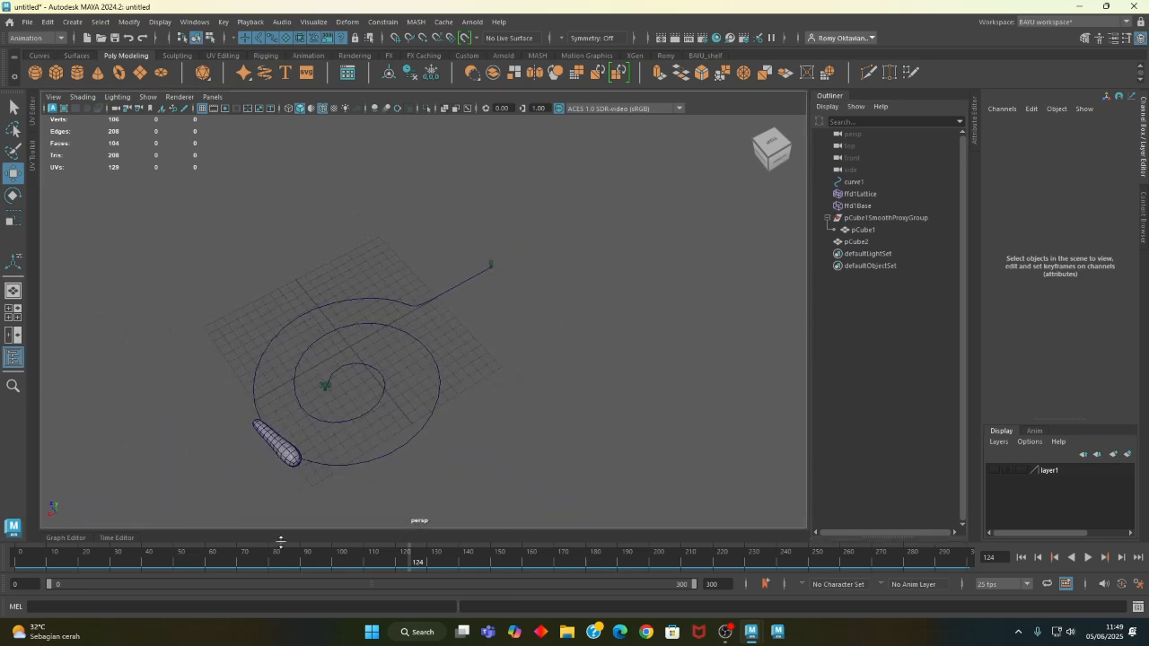
pyautogui.keyDown('alt'); pyautogui.moveTo(316, 405); pyautogui.dragTo(582, 356); pyautogui.keyUp('alt')
pyautogui.keyDown('alt'); pyautogui.moveTo(368, 440); pyautogui.dragTo(601, 463, button='right'); pyautogui.keyUp('alt')
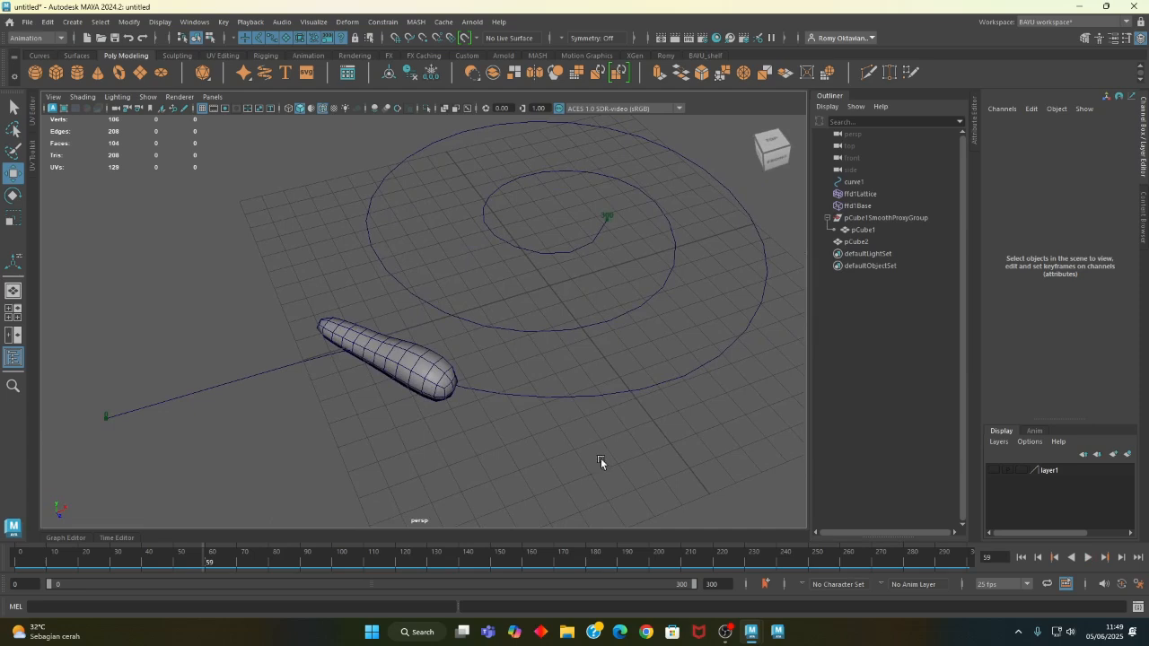
pyautogui.click(433, 395)
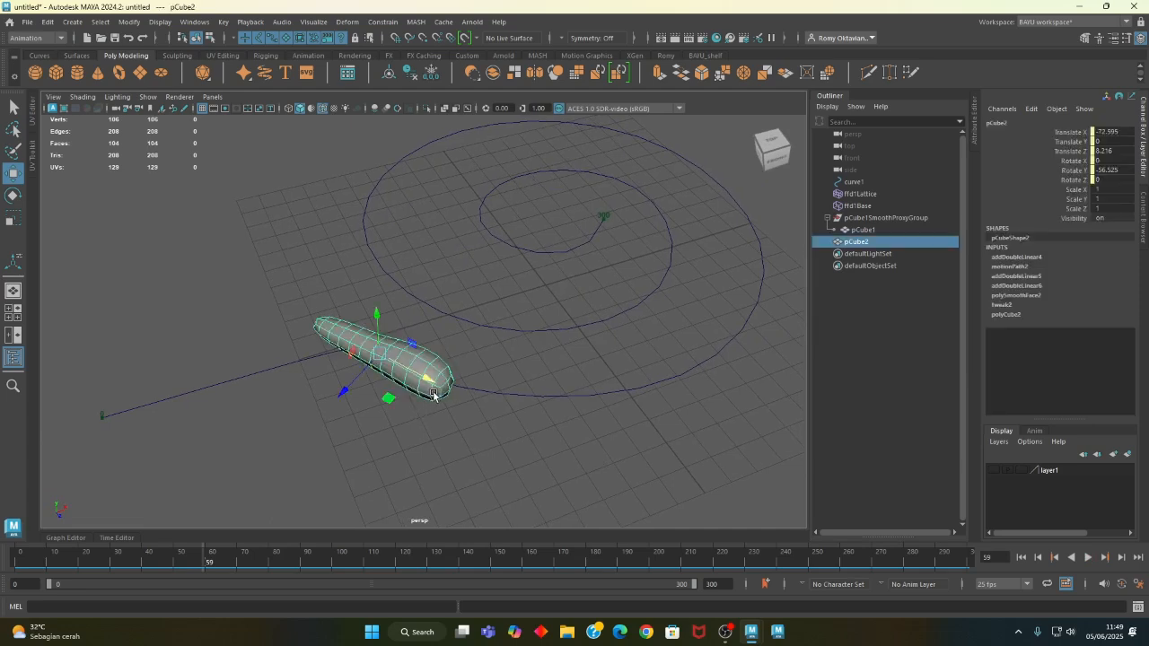
pyautogui.click(386, 21)
pyautogui.moveTo(496, 143)
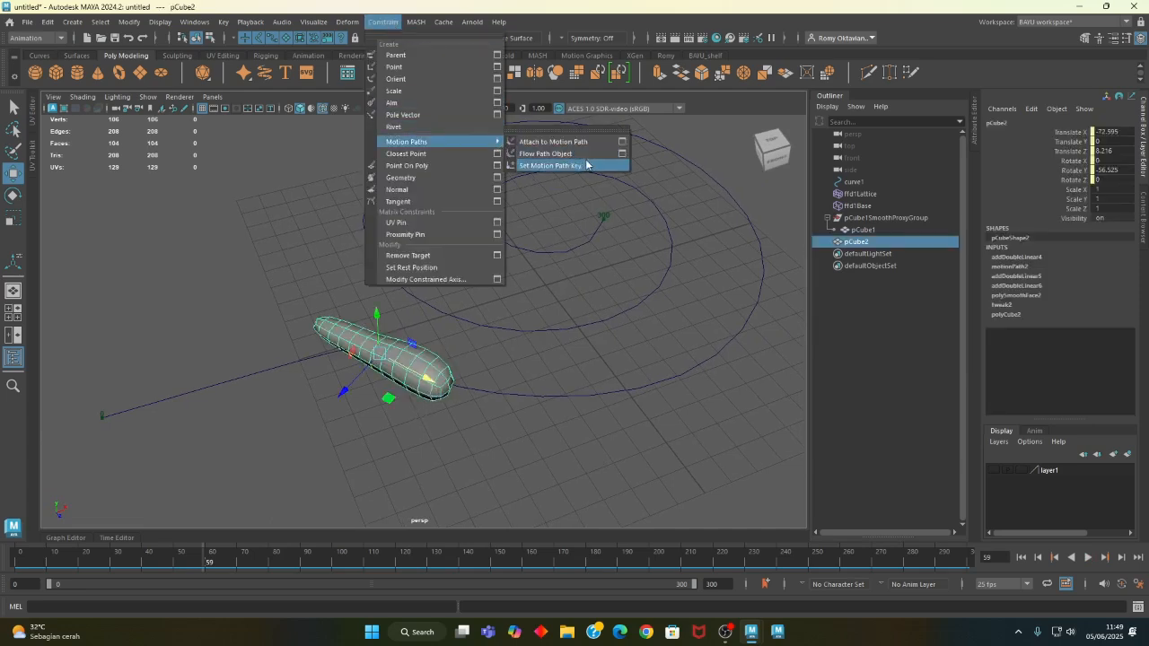
pyautogui.click(556, 154)
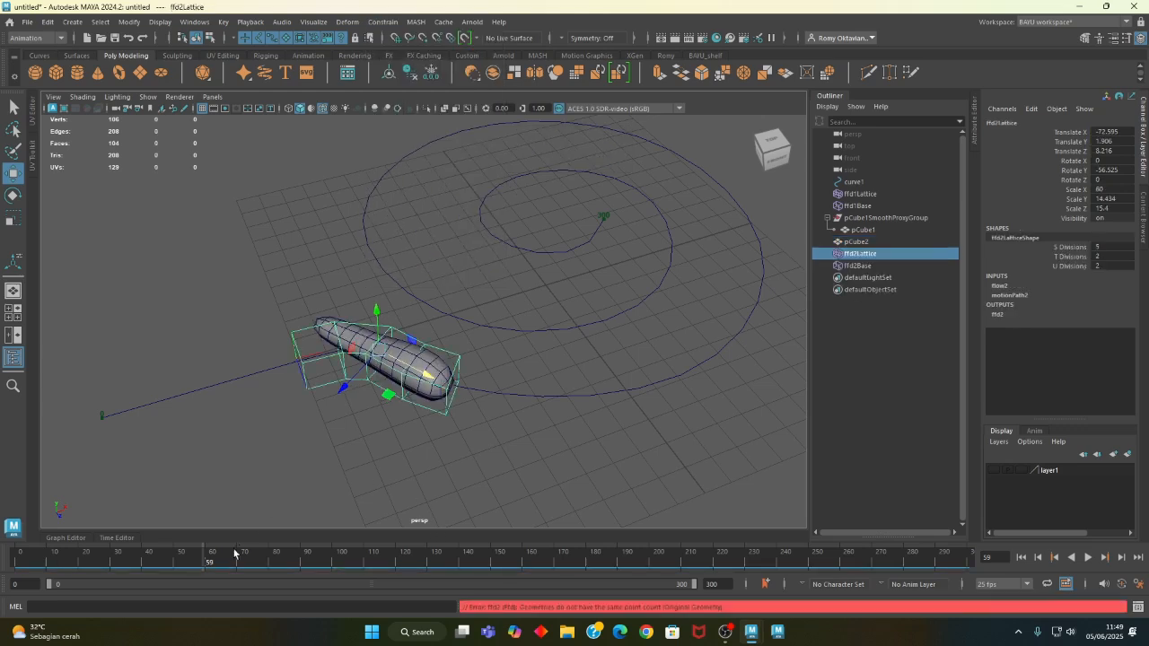
# - Scrub to frame 57 and scale up ffd2Base to about 74.63 × 21.84 × 23.30
pyautogui.moveTo(209, 564)
pyautogui.mouseDown()
pyautogui.moveTo(176, 563)
pyautogui.moveTo(218, 565)
pyautogui.moveTo(197, 566)
pyautogui.mouseUp()
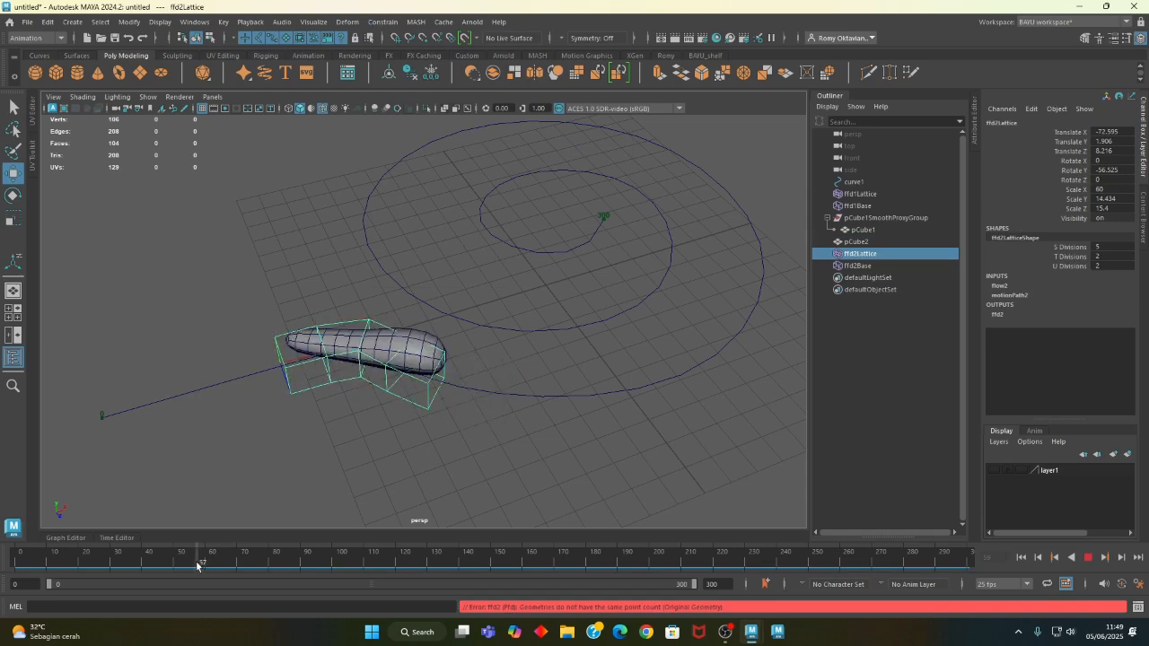
pyautogui.click(858, 266)
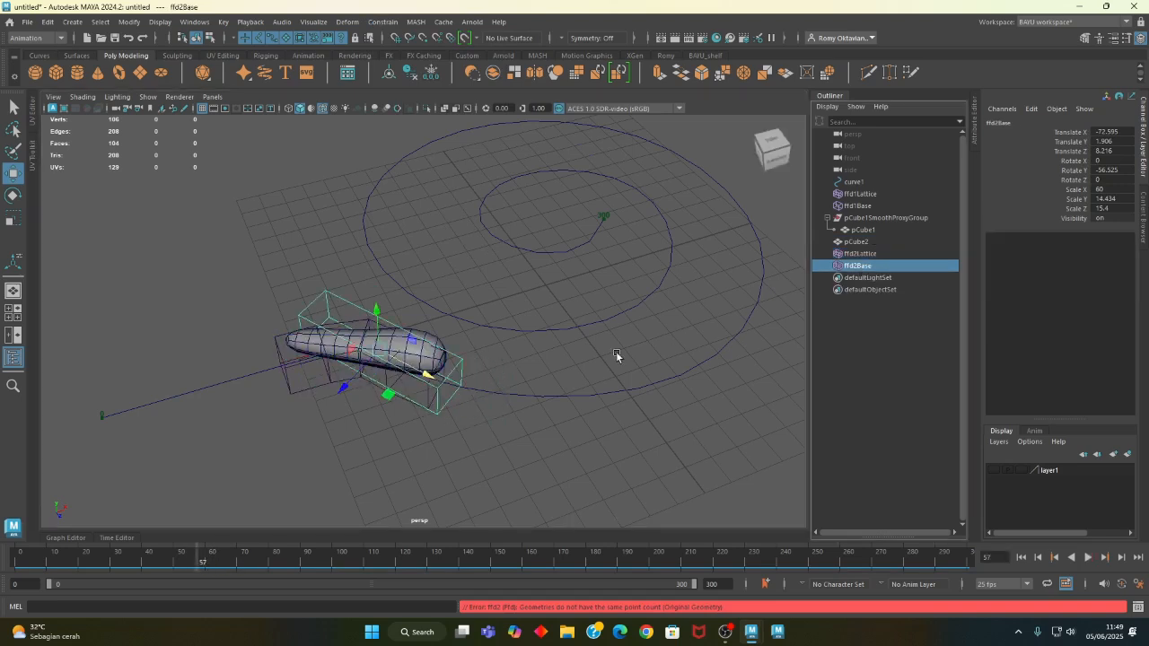
pyautogui.moveTo(381, 428)
pyautogui.keyDown('alt'); pyautogui.mouseDown()
pyautogui.moveTo(421, 462)
pyautogui.moveTo(305, 438)
pyautogui.moveTo(380, 413)
pyautogui.mouseUp(); pyautogui.keyUp('alt')
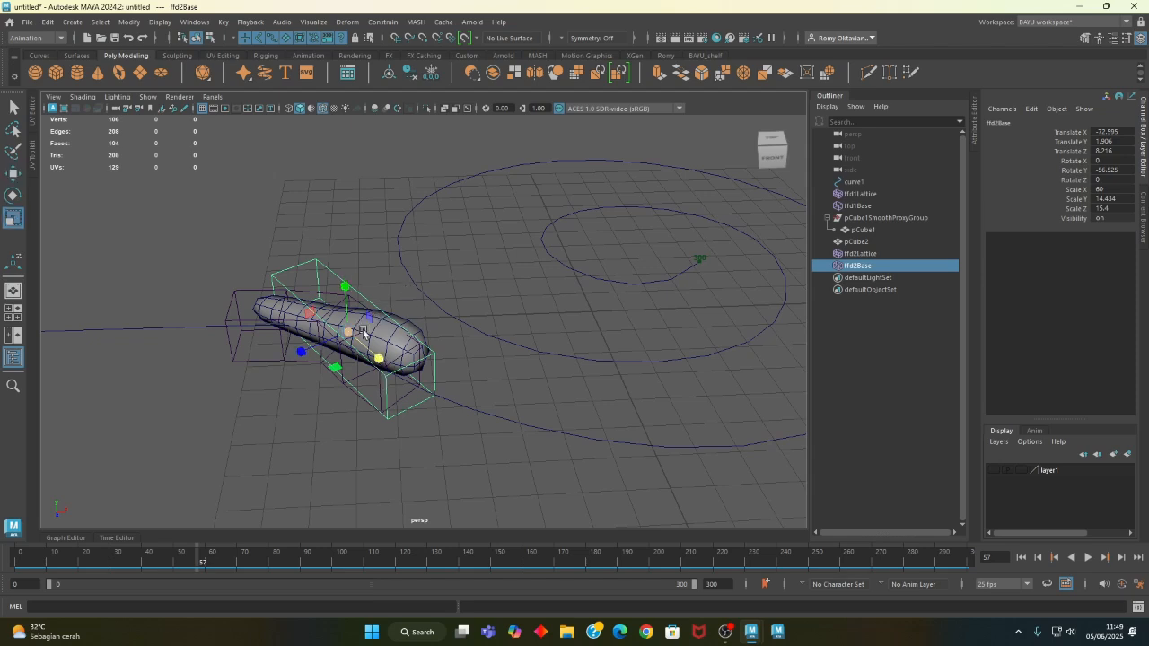
pyautogui.moveTo(312, 314); pyautogui.dragTo(479, 370)
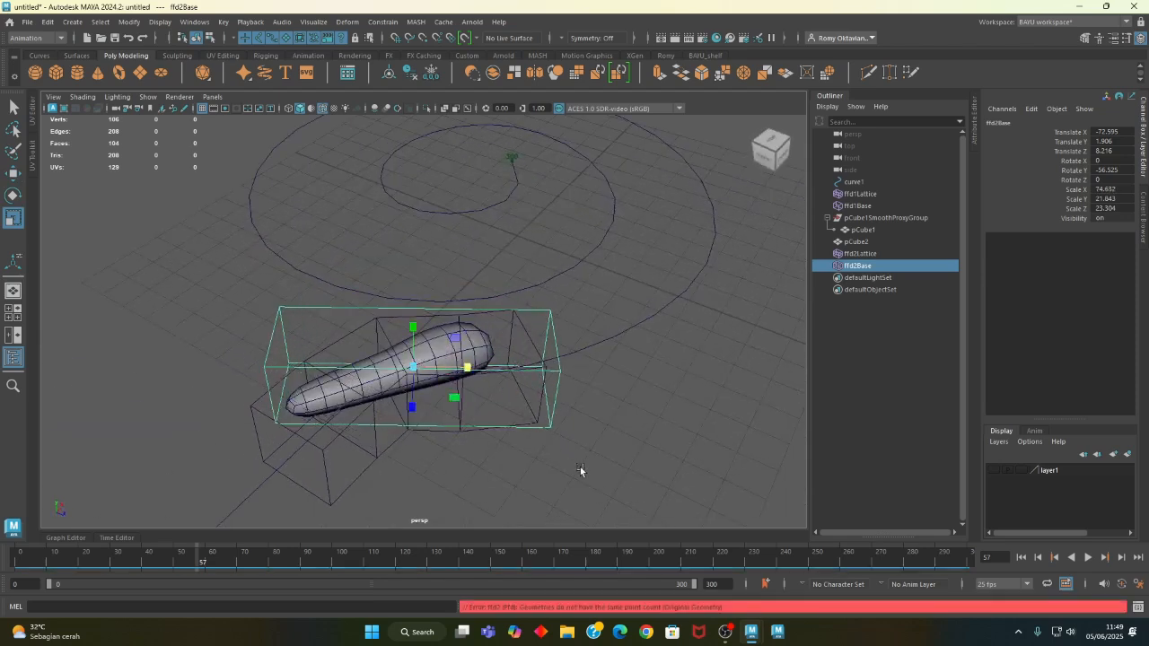
pyautogui.keyDown('alt'); pyautogui.moveTo(580, 470); pyautogui.dragTo(452, 497); pyautogui.keyUp('alt')
pyautogui.hotkey('alt', 'v')
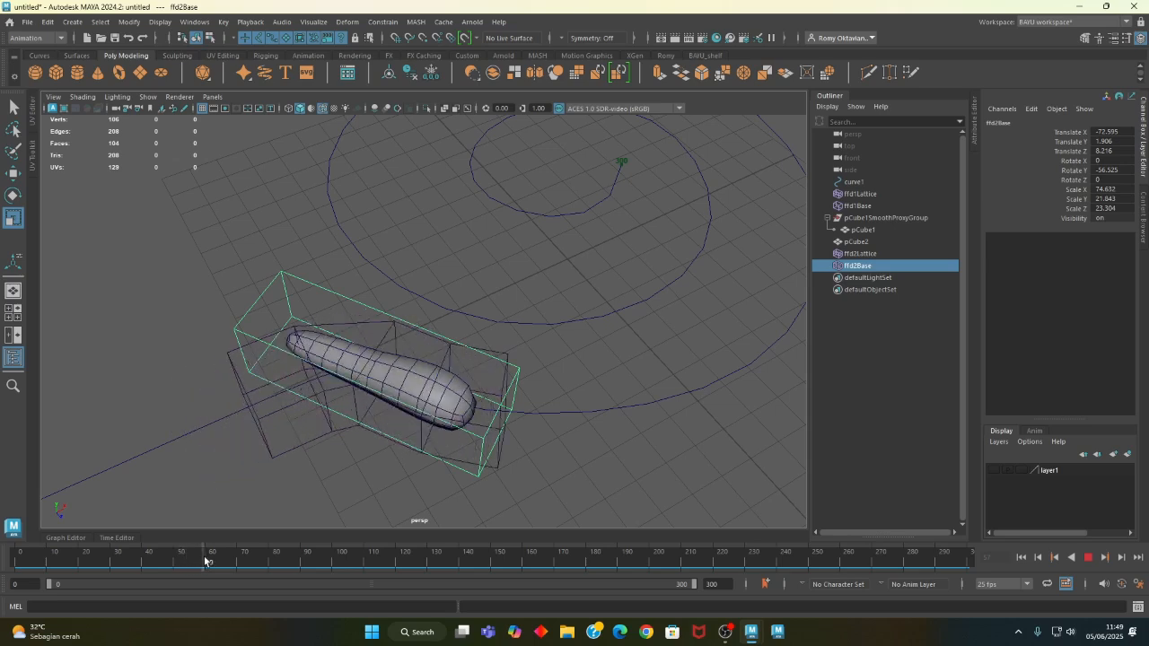
# - Return to frame 0 and raise ffd2Base to a Translate Y of about 5.37
pyautogui.moveTo(279, 546); pyautogui.dragTo(1, 528)
pyautogui.keyDown('alt'); pyautogui.moveTo(345, 418); pyautogui.dragTo(471, 395, button='middle'); pyautogui.keyUp('alt')
pyautogui.keyDown('alt'); pyautogui.moveTo(478, 392); pyautogui.dragTo(359, 459); pyautogui.keyUp('alt')
pyautogui.keyDown('alt'); pyautogui.moveTo(268, 270); pyautogui.dragTo(280, 319); pyautogui.keyUp('alt')
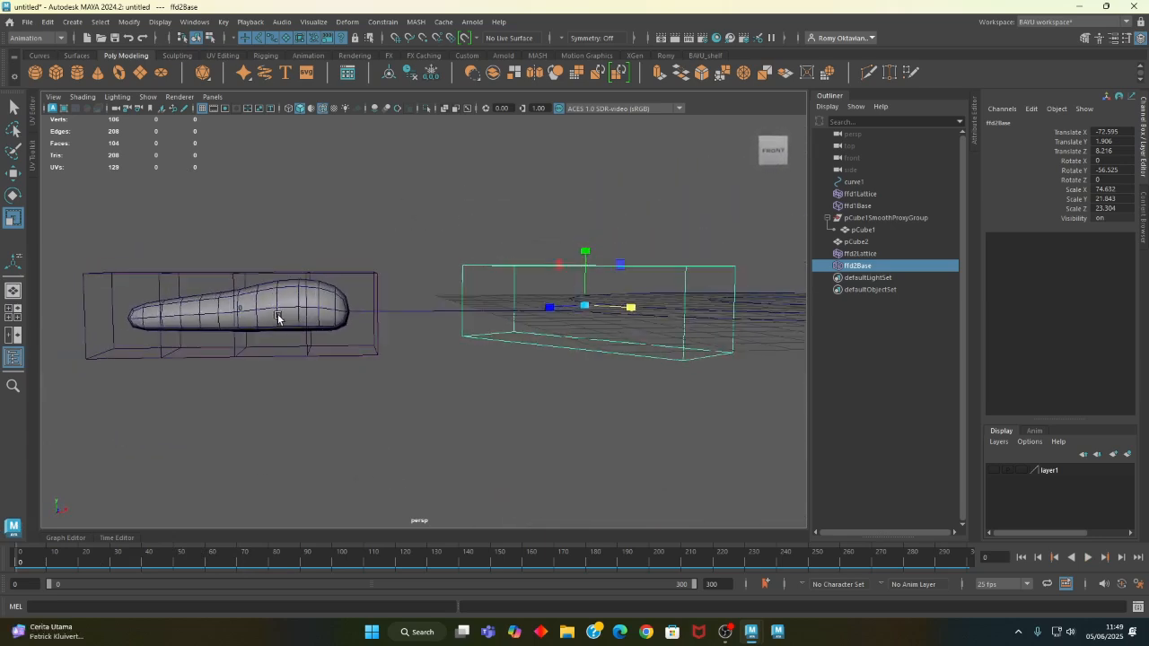
pyautogui.press('w')
pyautogui.moveTo(588, 252); pyautogui.dragTo(586, 233)
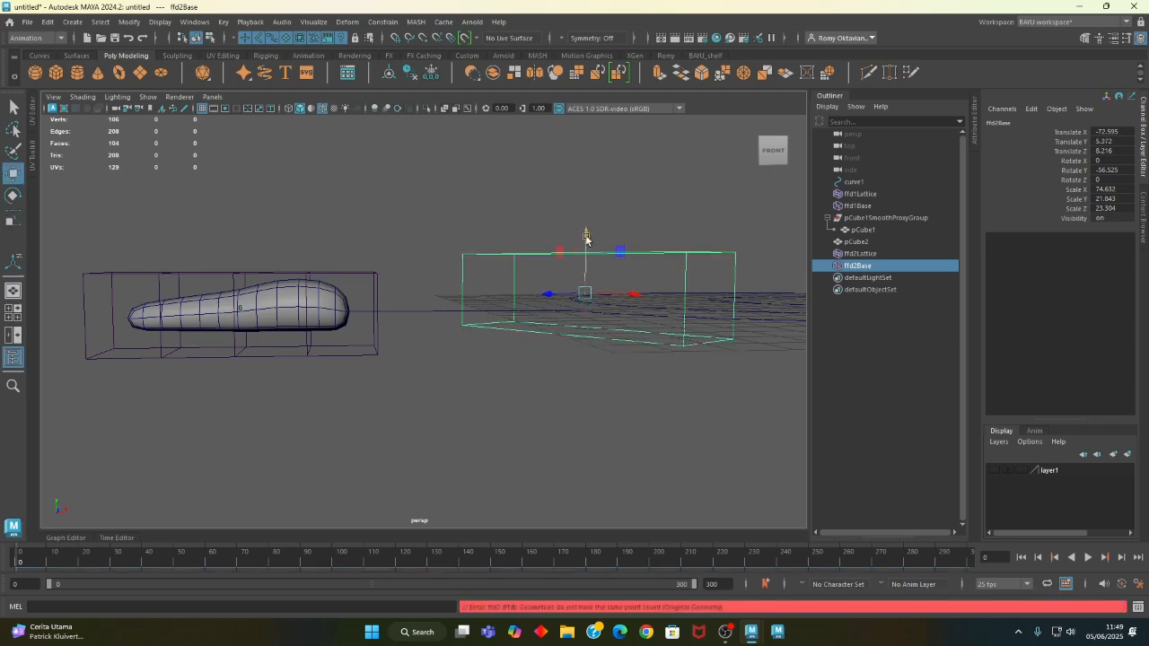
# - Scrub to frame 58 and examine how the block deforms with the raised lattice base
pyautogui.moveTo(69, 557); pyautogui.dragTo(205, 561)
pyautogui.moveTo(467, 421)
pyautogui.keyDown('alt'); pyautogui.mouseDown()
pyautogui.moveTo(491, 441)
pyautogui.moveTo(482, 456)
pyautogui.moveTo(486, 395)
pyautogui.moveTo(477, 410)
pyautogui.mouseUp(); pyautogui.keyUp('alt')
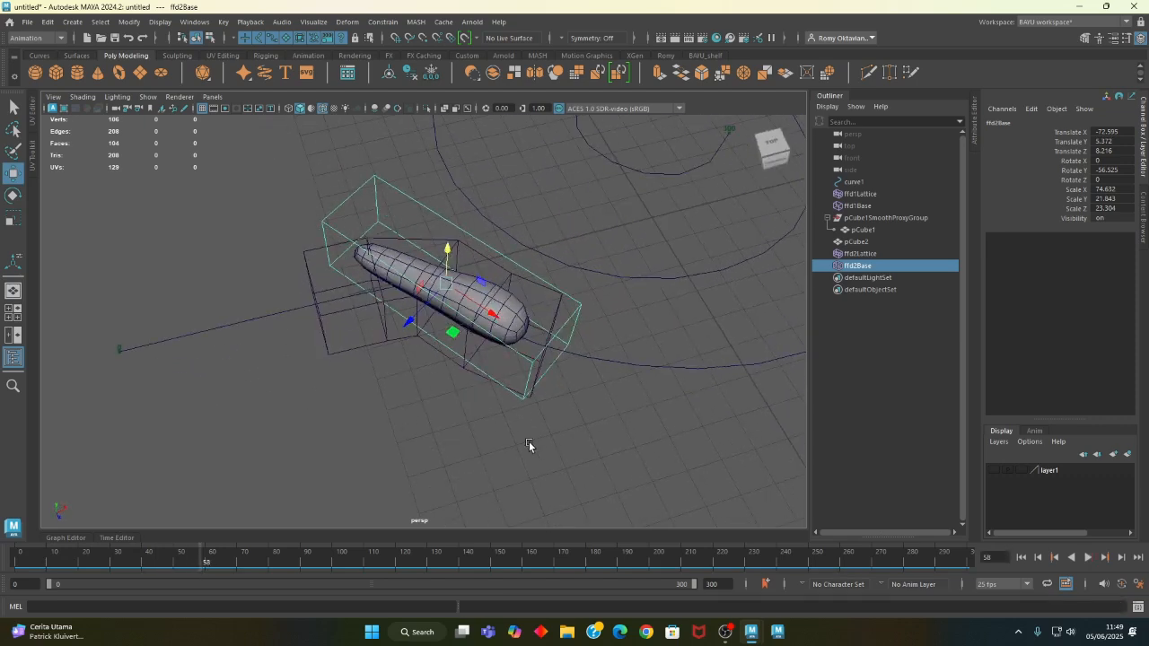
pyautogui.keyDown('alt'); pyautogui.moveTo(430, 418); pyautogui.dragTo(490, 453); pyautogui.keyUp('alt')
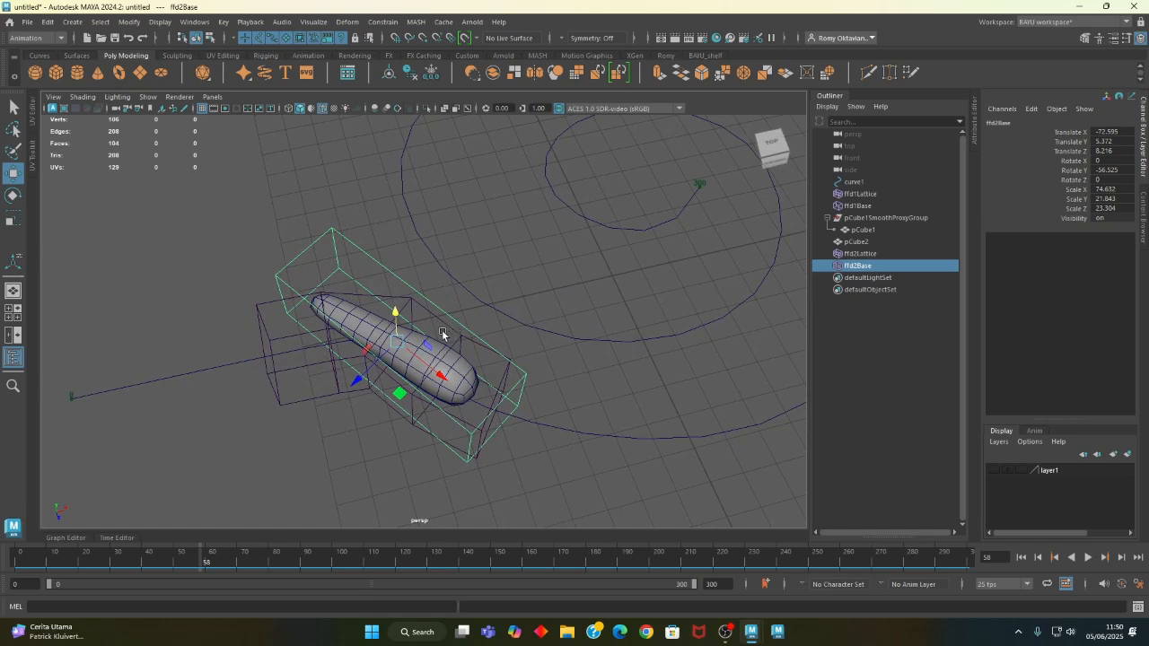
pyautogui.keyDown('alt'); pyautogui.moveTo(505, 335); pyautogui.dragTo(657, 404); pyautogui.keyUp('alt')
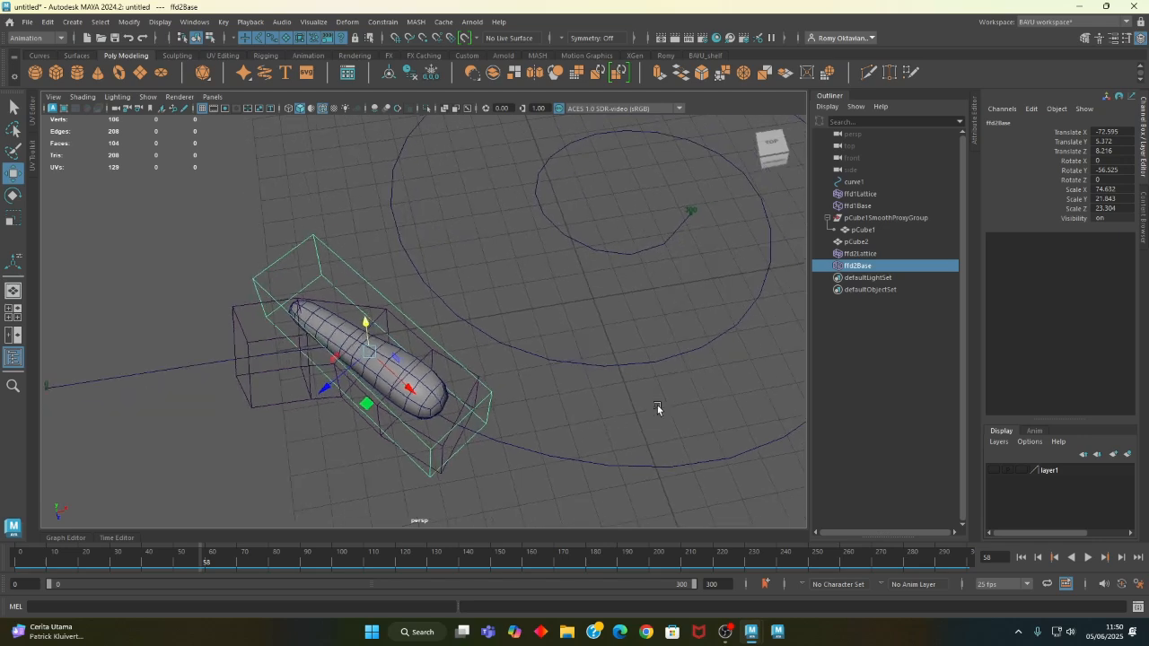
# - Examine the motionPath1 attributes of pCube1, return to frame 0, and clear the selection
pyautogui.click(976, 134)
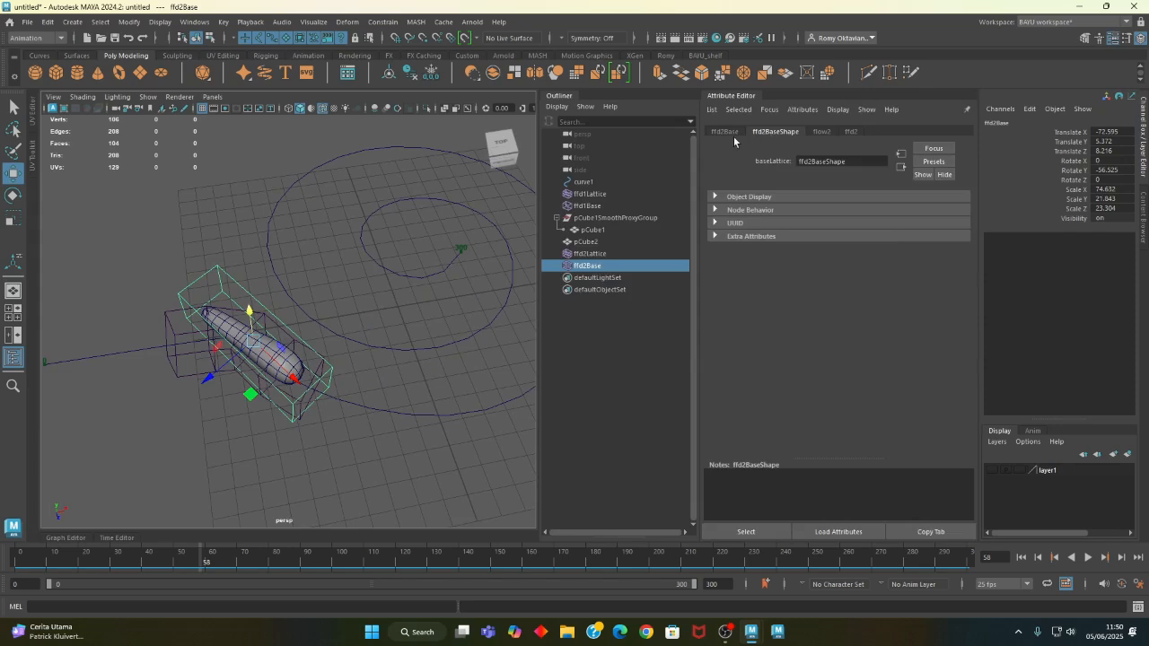
pyautogui.click(585, 348)
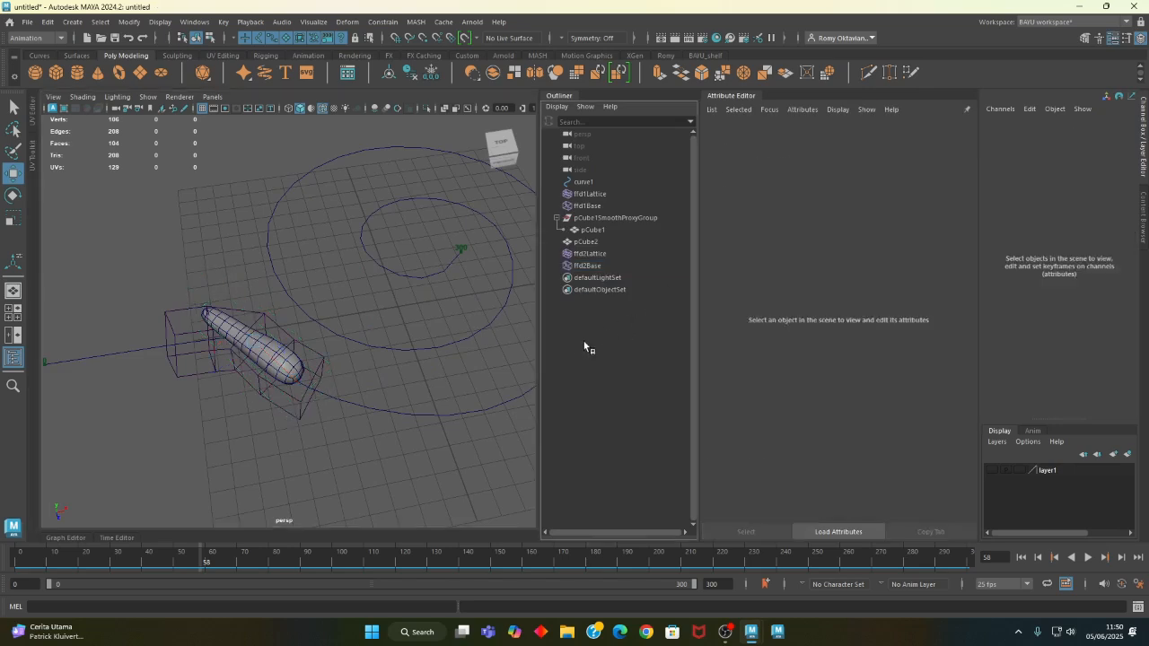
pyautogui.click(592, 230)
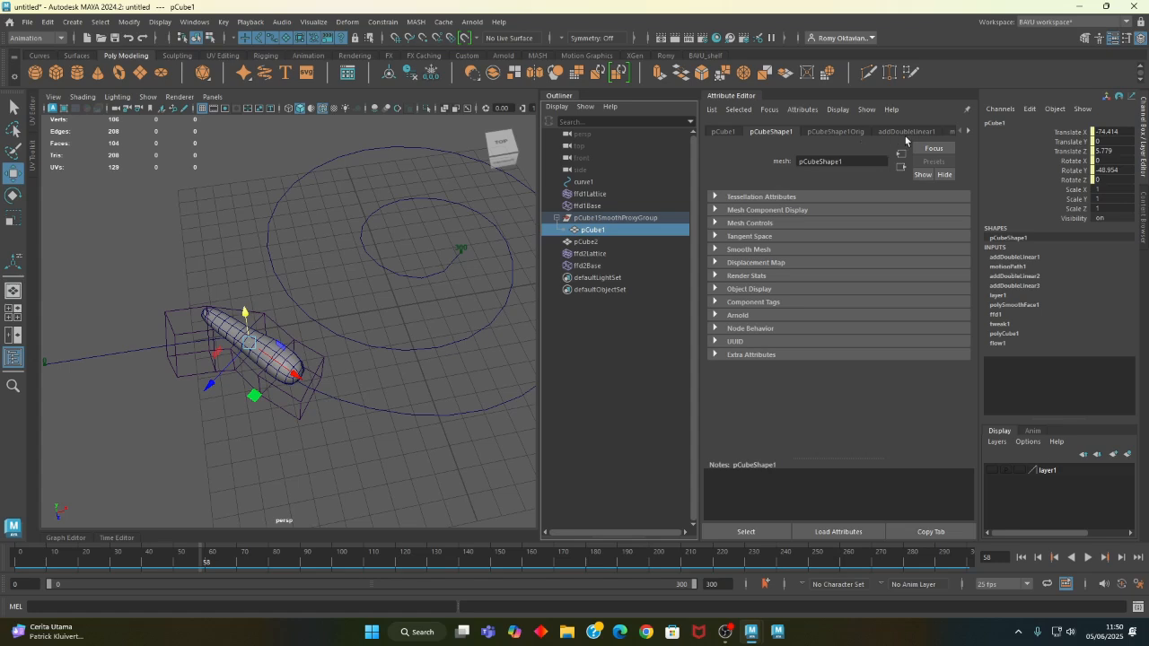
pyautogui.click(971, 132)
pyautogui.click(969, 132)
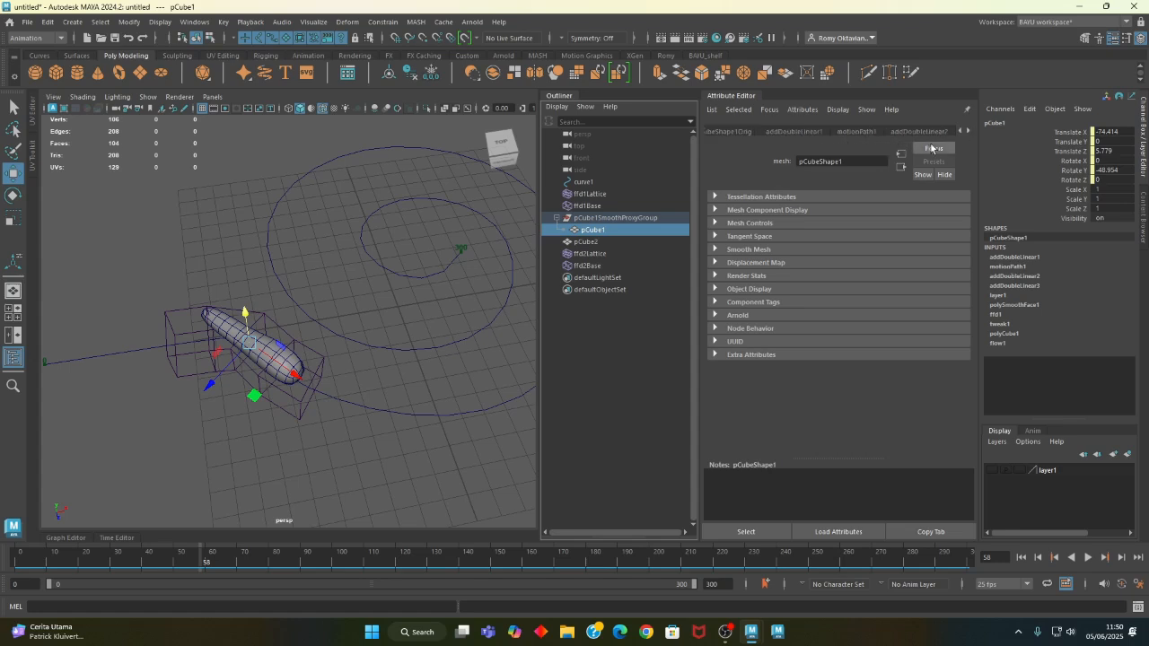
pyautogui.click(856, 132)
pyautogui.click(770, 532)
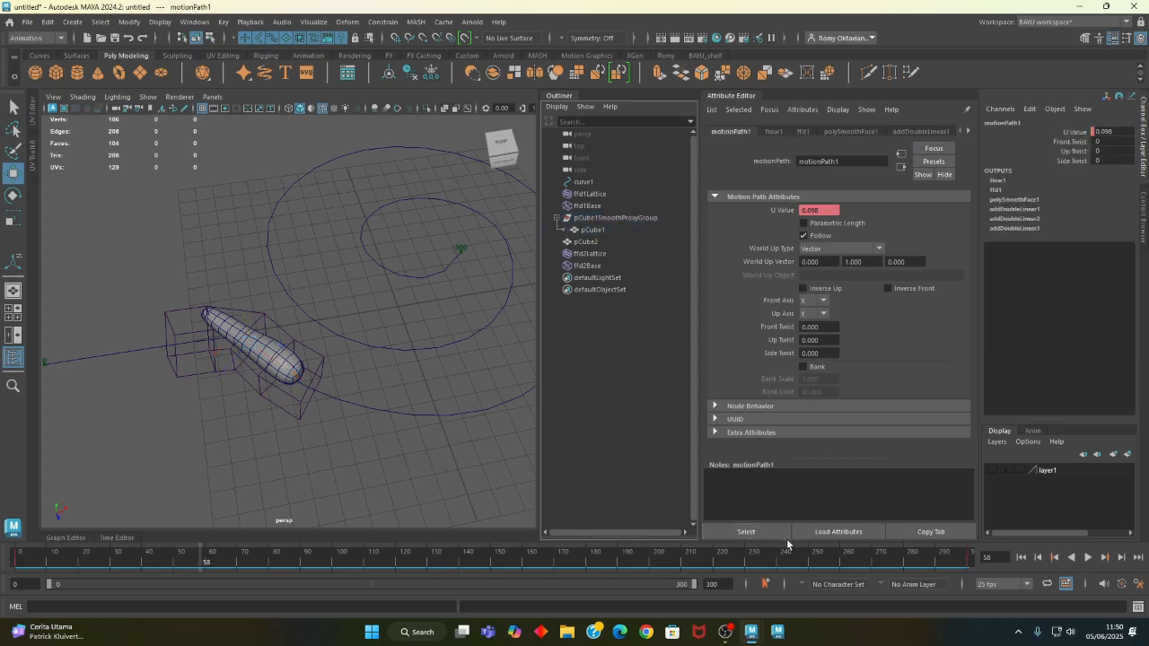
pyautogui.moveTo(73, 564); pyautogui.dragTo(18, 560)
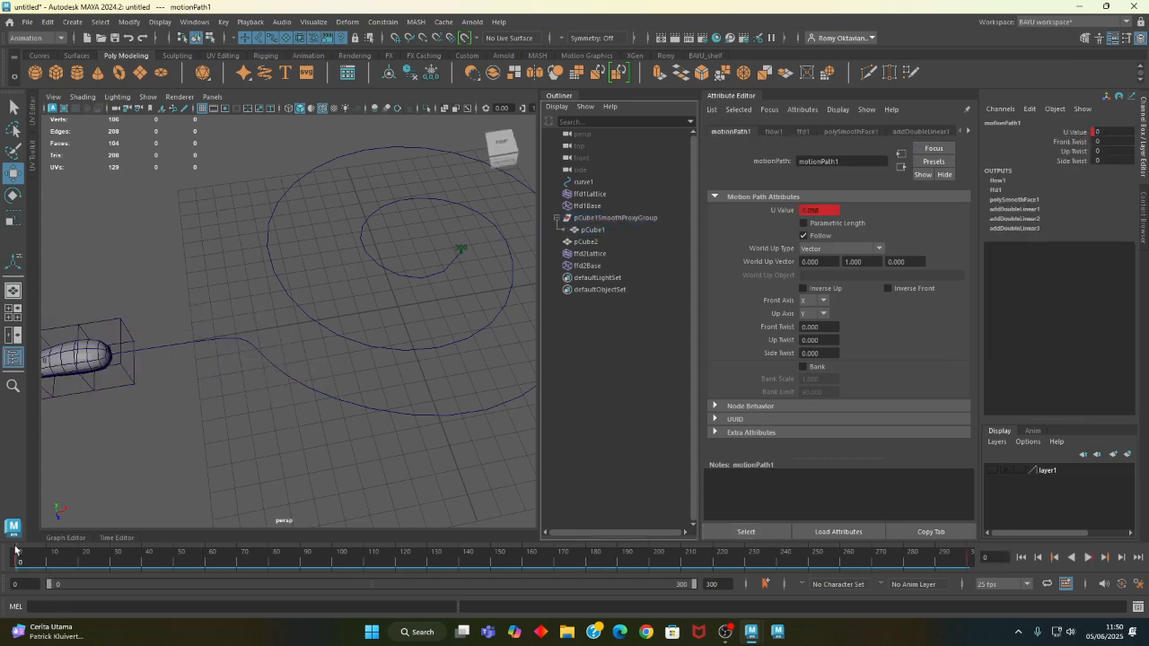
pyautogui.scroll(3, 424, 418)
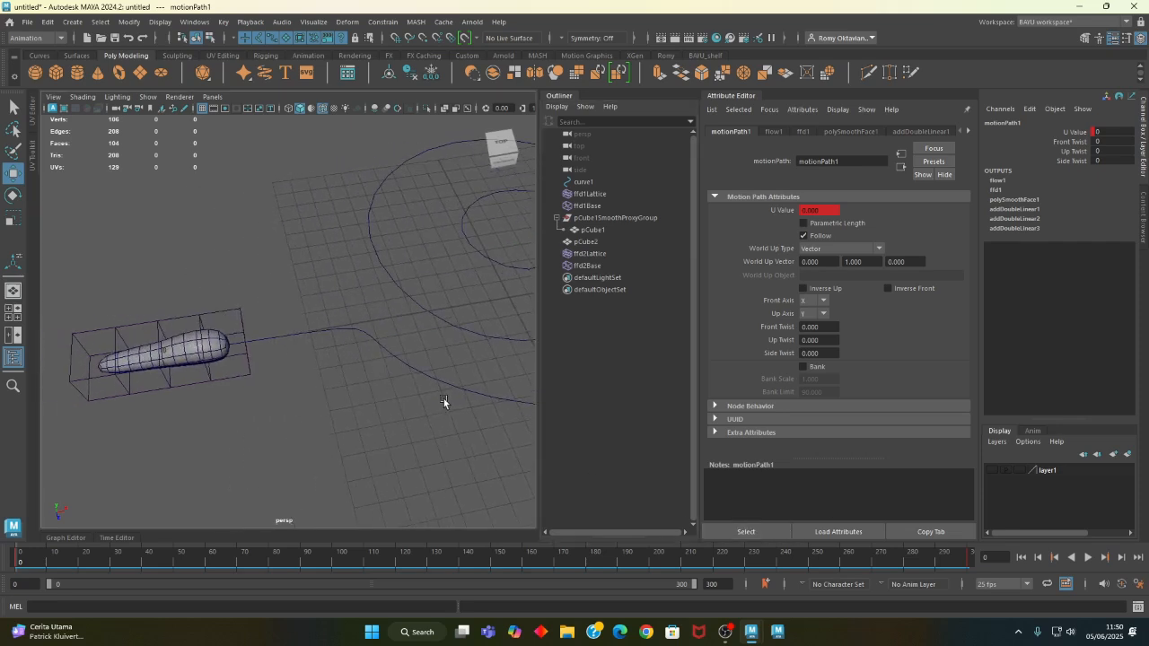
pyautogui.click(444, 397)
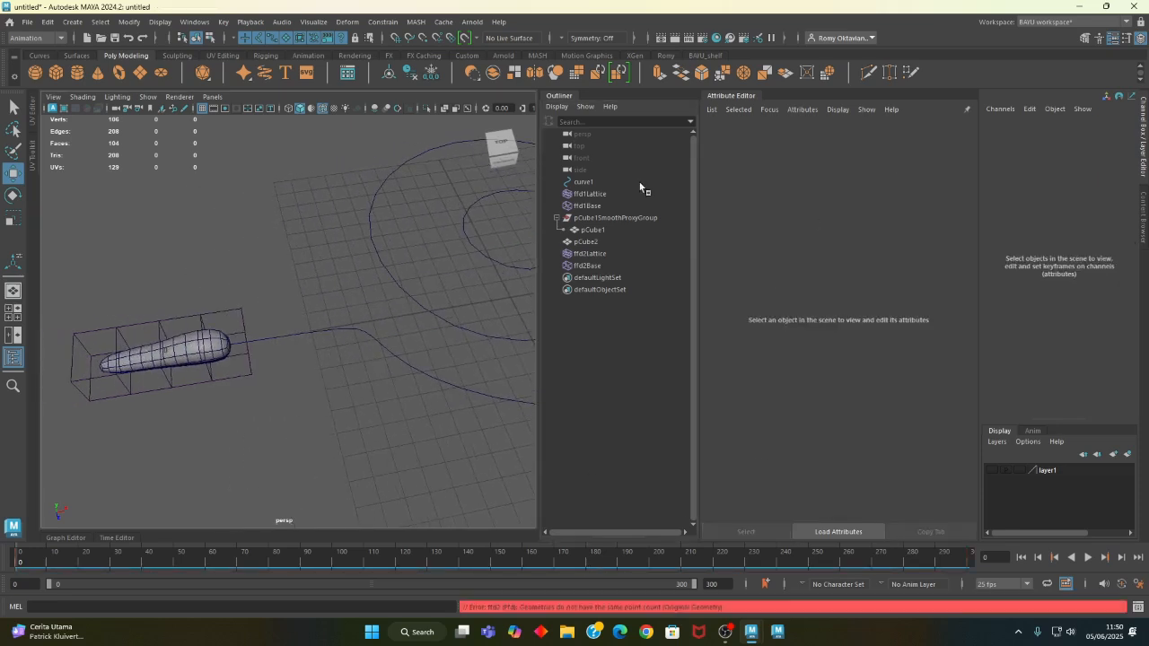
# - Delete ffd2Lattice and ffd2Base from the second block and hide the Attribute Editor
pyautogui.click(597, 231)
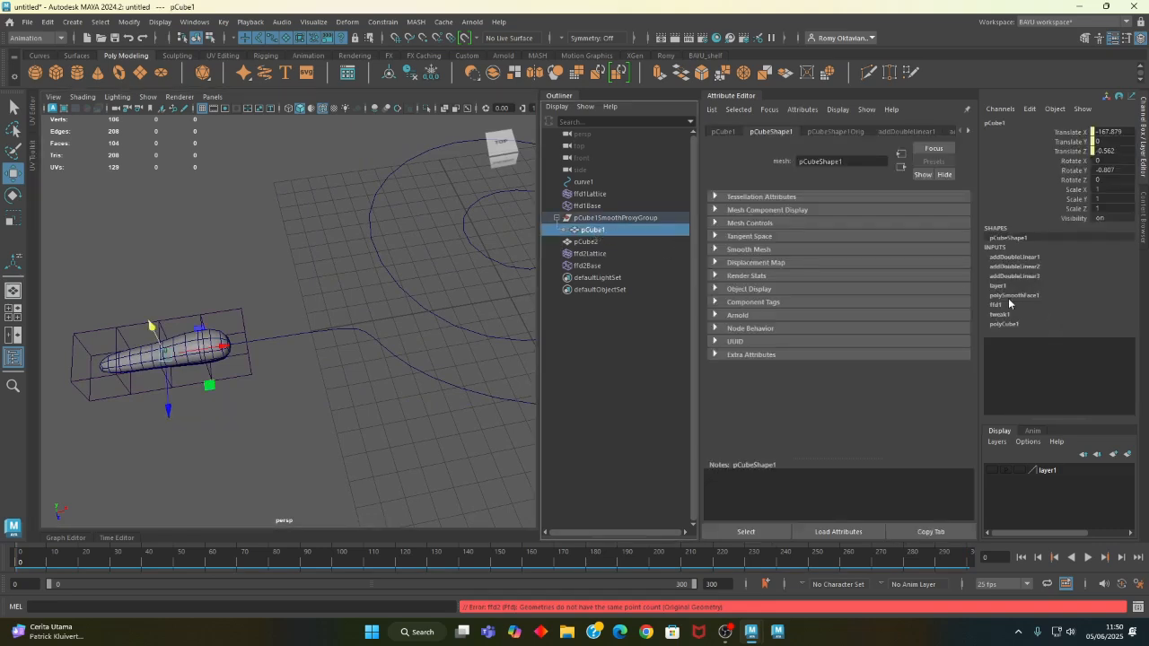
pyautogui.click(590, 255)
pyautogui.keyDown('ctrl'); pyautogui.click(584, 266); pyautogui.keyUp('ctrl')
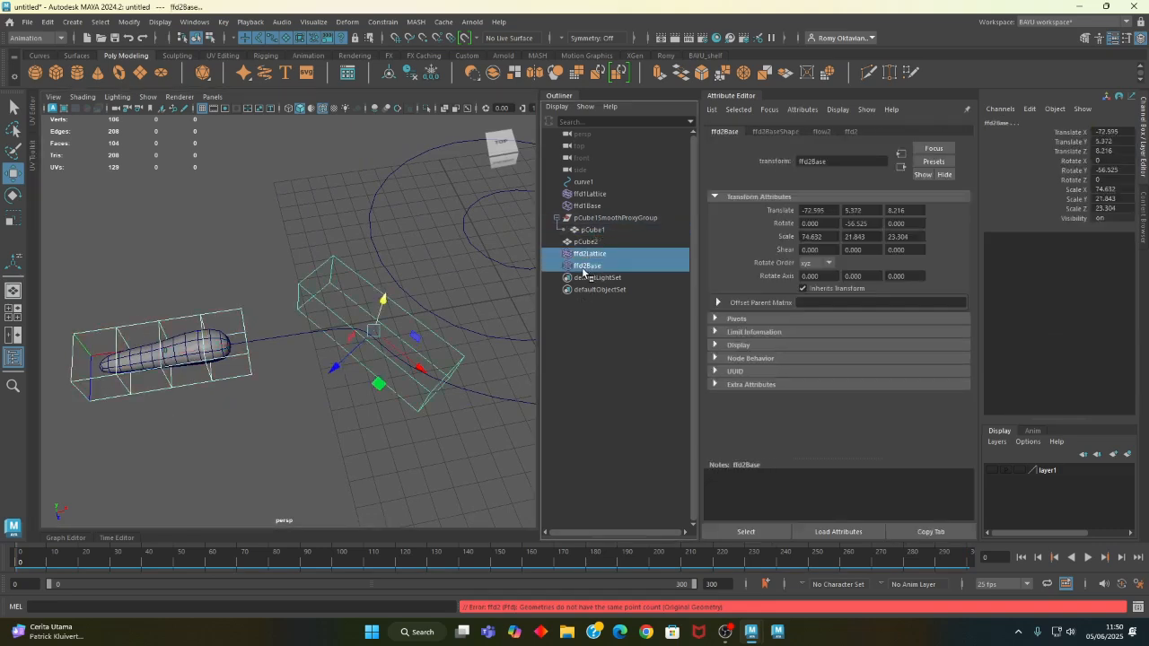
pyautogui.press('Delete')
pyautogui.keyDown('alt'); pyautogui.moveTo(211, 367); pyautogui.dragTo(275, 426); pyautogui.keyUp('alt')
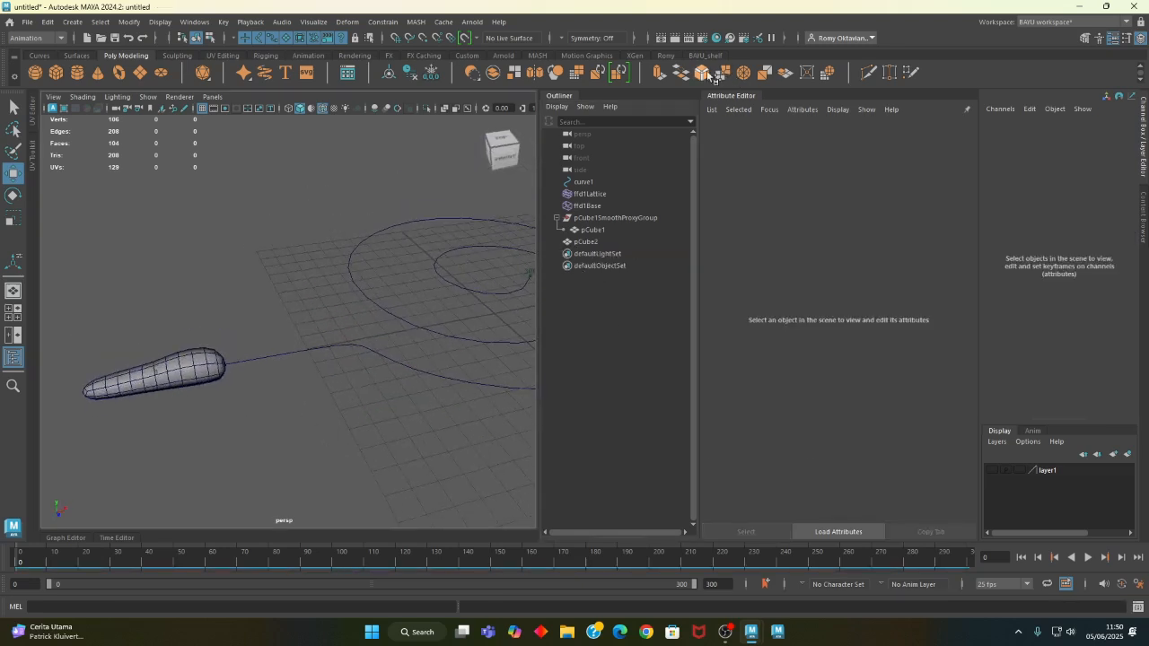
pyautogui.click(719, 97)
# - Try to attach block pCube2 to the spiral curve1 with Attach to Motion Path
pyautogui.keyDown('alt'); pyautogui.moveTo(339, 492); pyautogui.dragTo(377, 461, button='middle'); pyautogui.keyUp('alt')
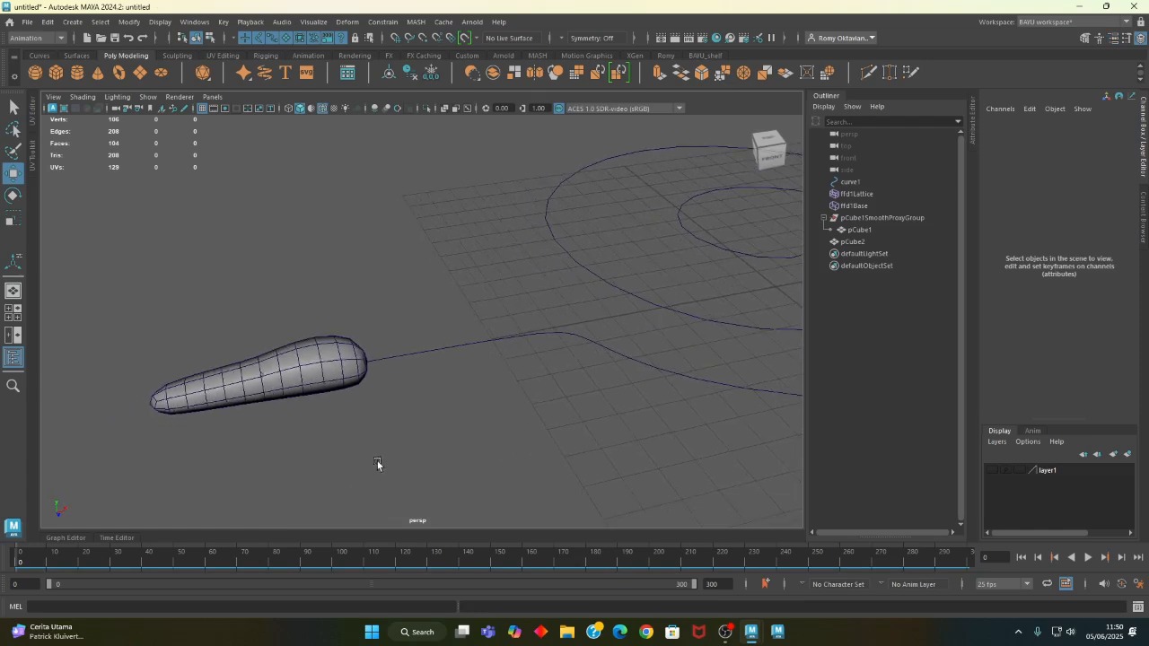
pyautogui.click(308, 376)
pyautogui.keyDown('shift'); pyautogui.moveTo(464, 363); pyautogui.dragTo(465, 364); pyautogui.keyUp('shift')
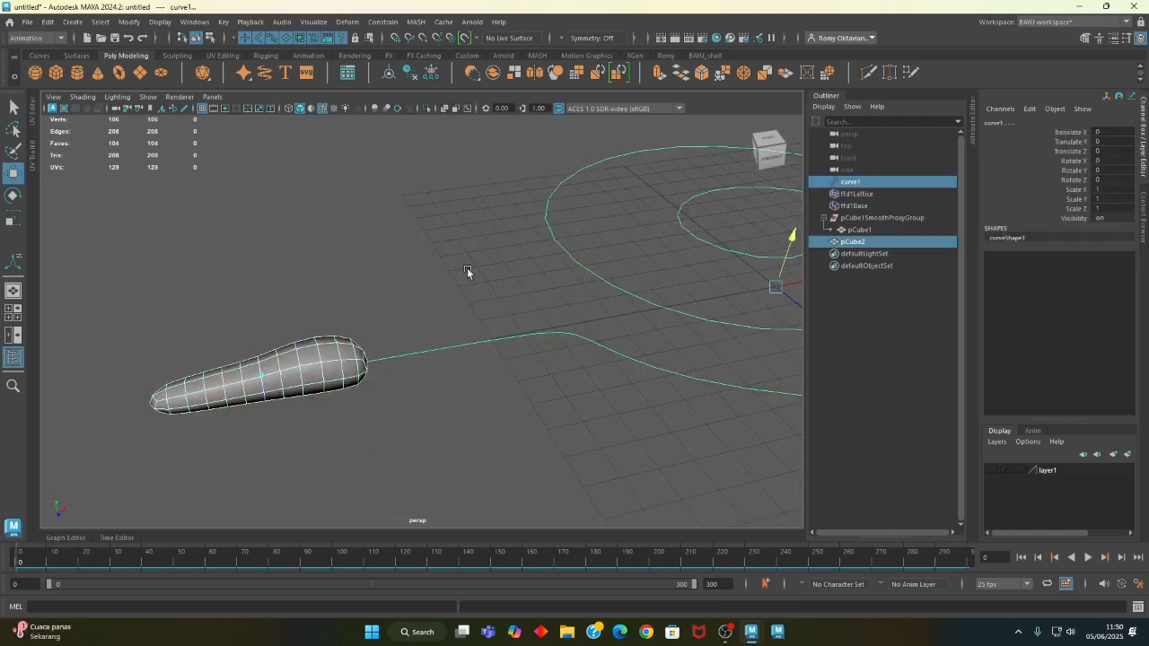
pyautogui.click(384, 23)
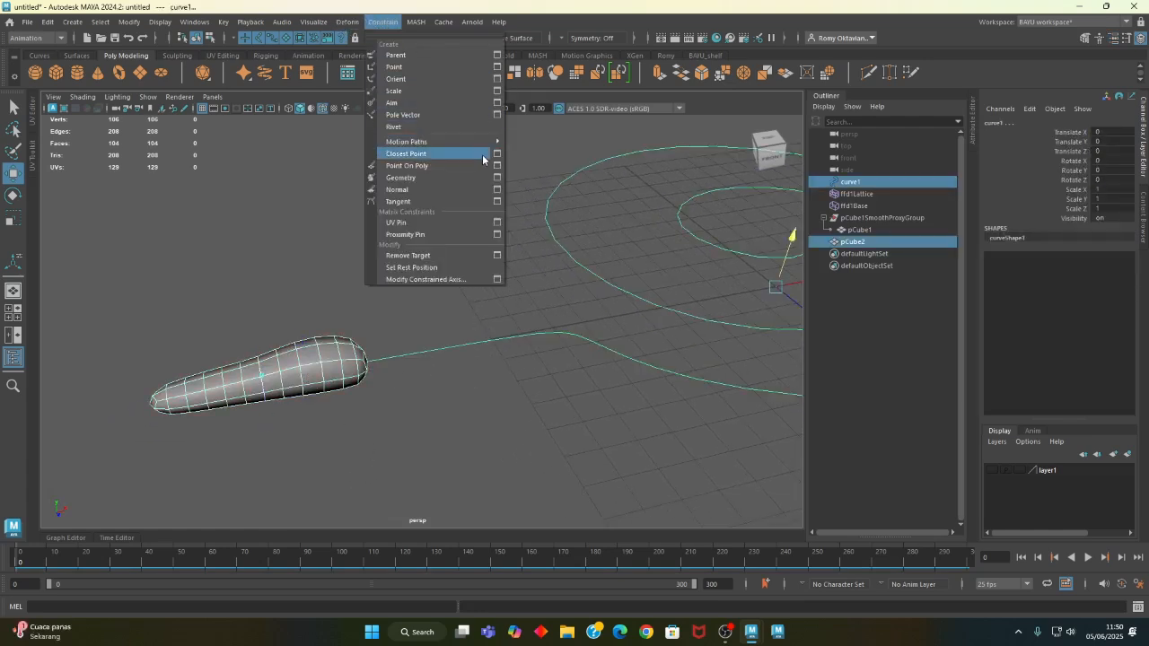
pyautogui.moveTo(483, 143)
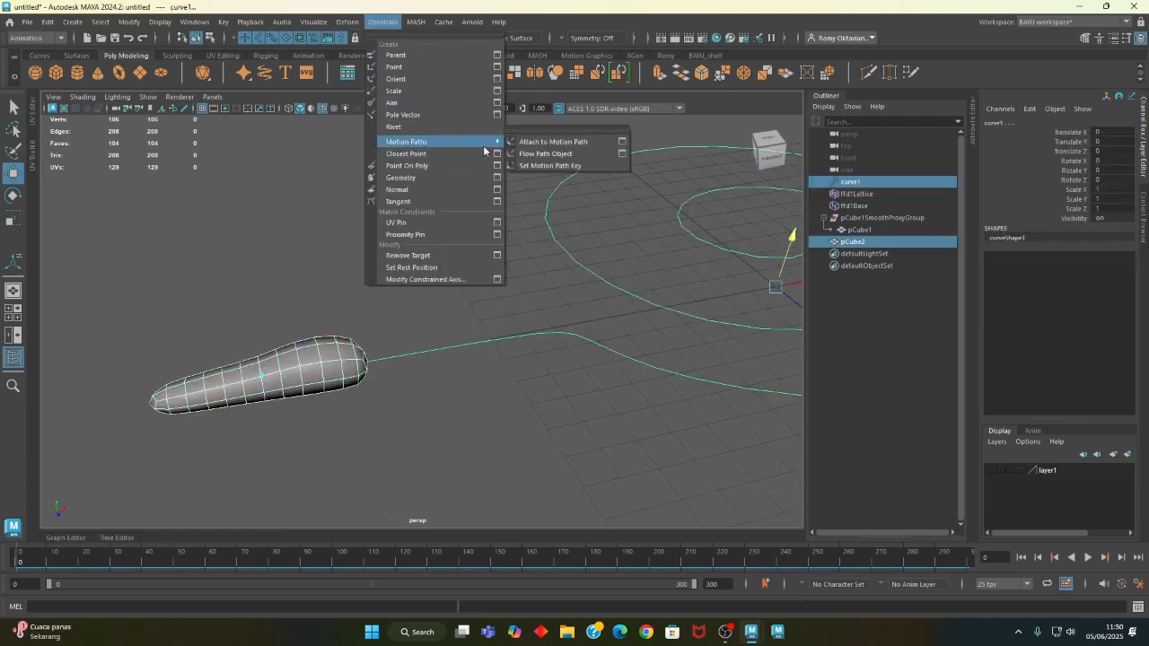
pyautogui.click(554, 144)
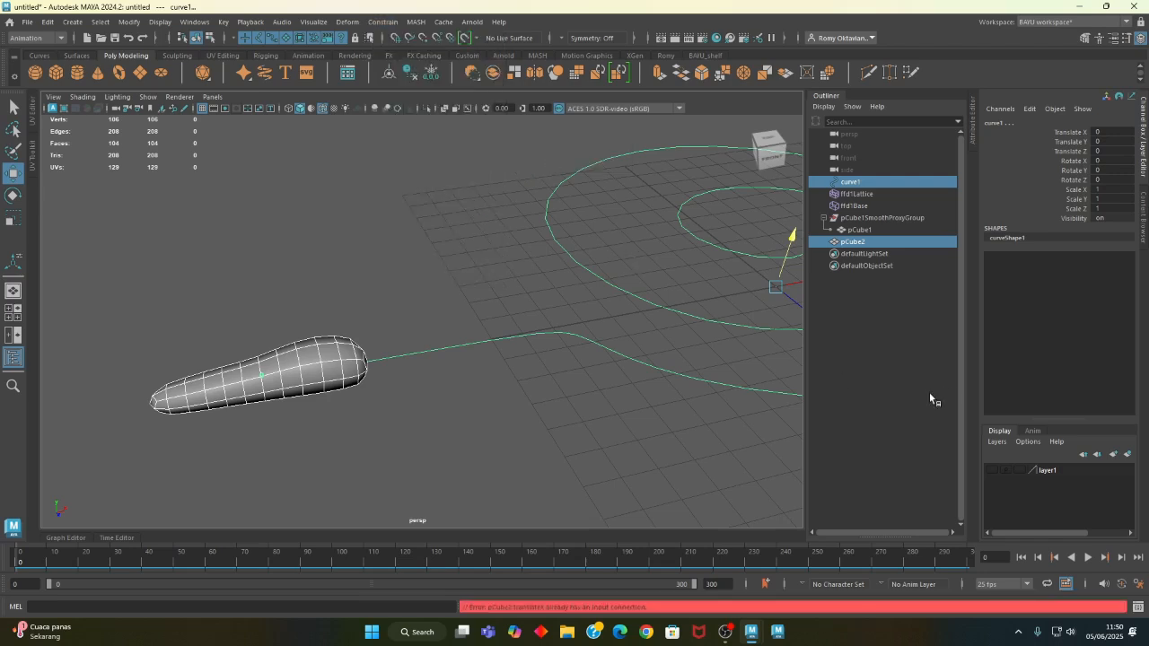
# - Scrub to frame 58 and create a flow lattice on the selected block with Flow Path Object
pyautogui.moveTo(28, 564); pyautogui.dragTo(312, 539)
pyautogui.keyDown('alt'); pyautogui.moveTo(359, 422); pyautogui.dragTo(405, 495); pyautogui.keyUp('alt')
pyautogui.moveTo(320, 564); pyautogui.dragTo(203, 561)
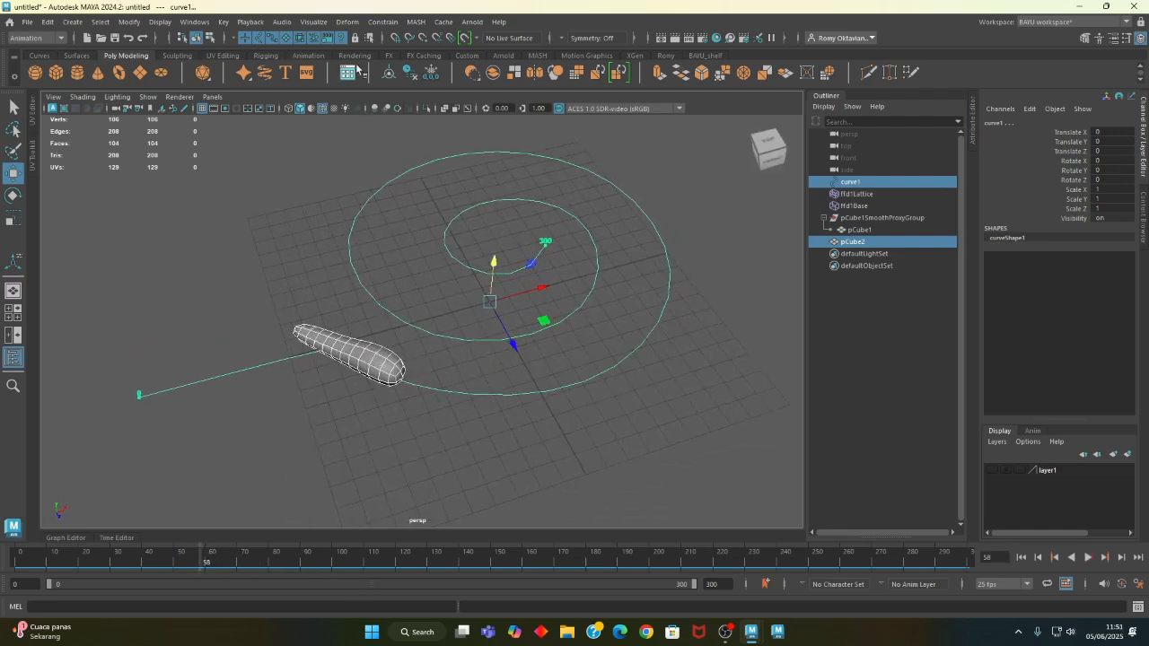
pyautogui.click(383, 22)
pyautogui.moveTo(467, 142)
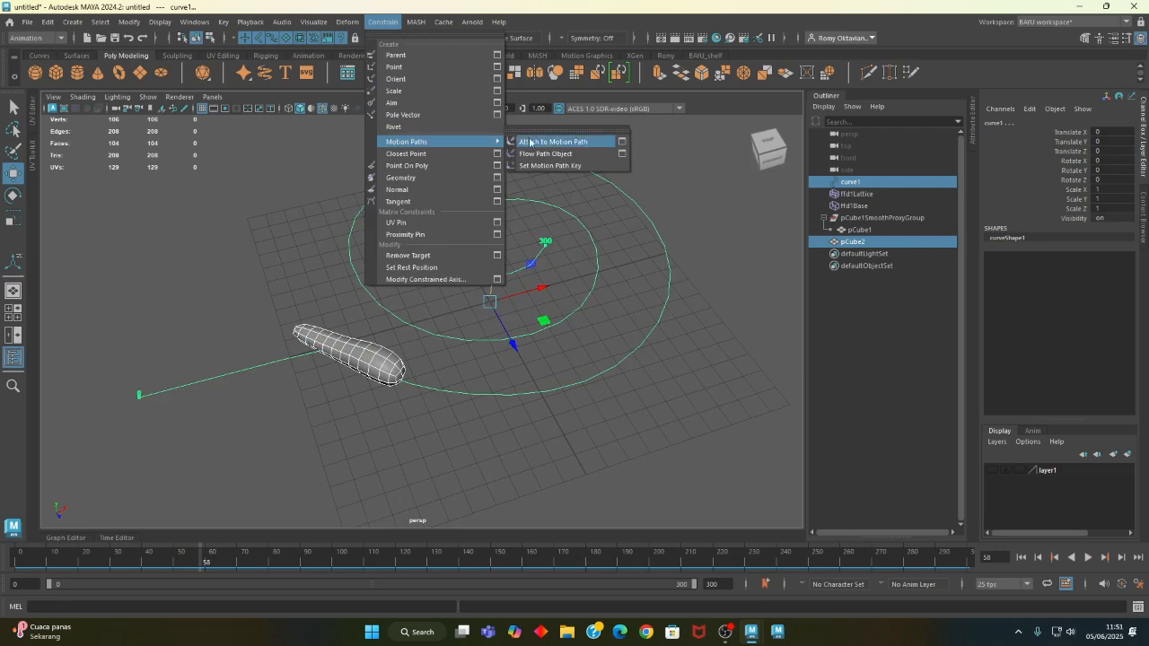
pyautogui.click(559, 153)
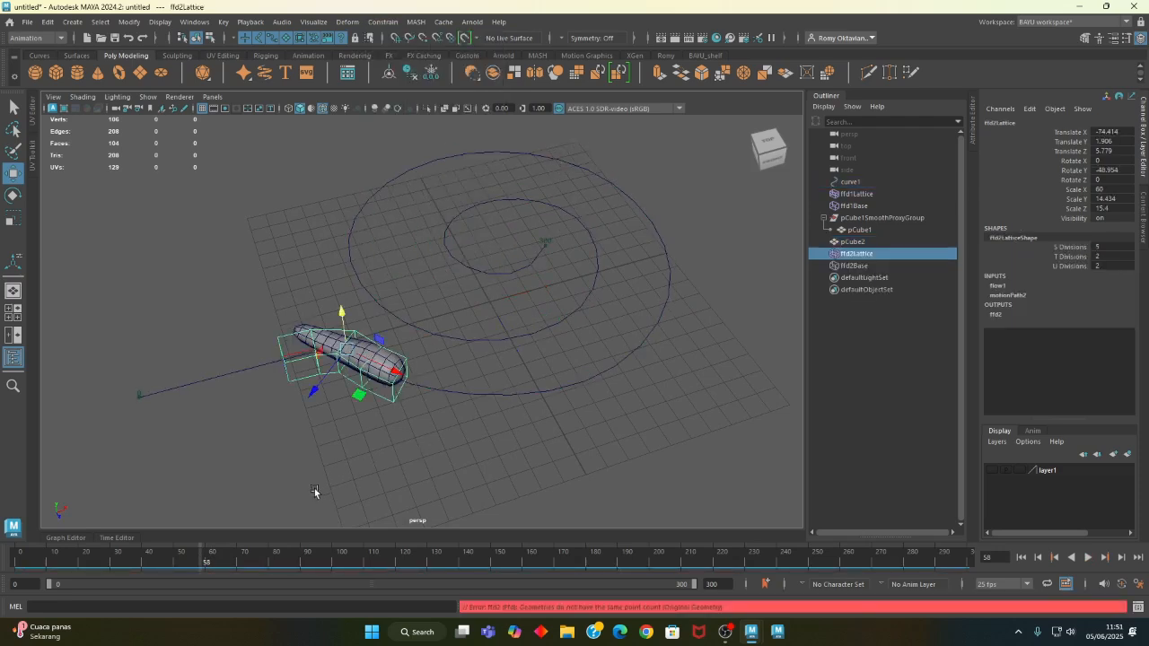
# - Scale up the lattice base ffd2Base to about 67.29 × 16.84 × 21.26
pyautogui.click(852, 267)
pyautogui.keyDown('alt'); pyautogui.moveTo(502, 379); pyautogui.dragTo(384, 385); pyautogui.keyUp('alt')
pyautogui.keyDown('alt'); pyautogui.moveTo(260, 414); pyautogui.dragTo(384, 398, button='right'); pyautogui.keyUp('alt')
pyautogui.keyDown('alt'); pyautogui.moveTo(384, 398); pyautogui.dragTo(474, 378, button='middle'); pyautogui.keyUp('alt')
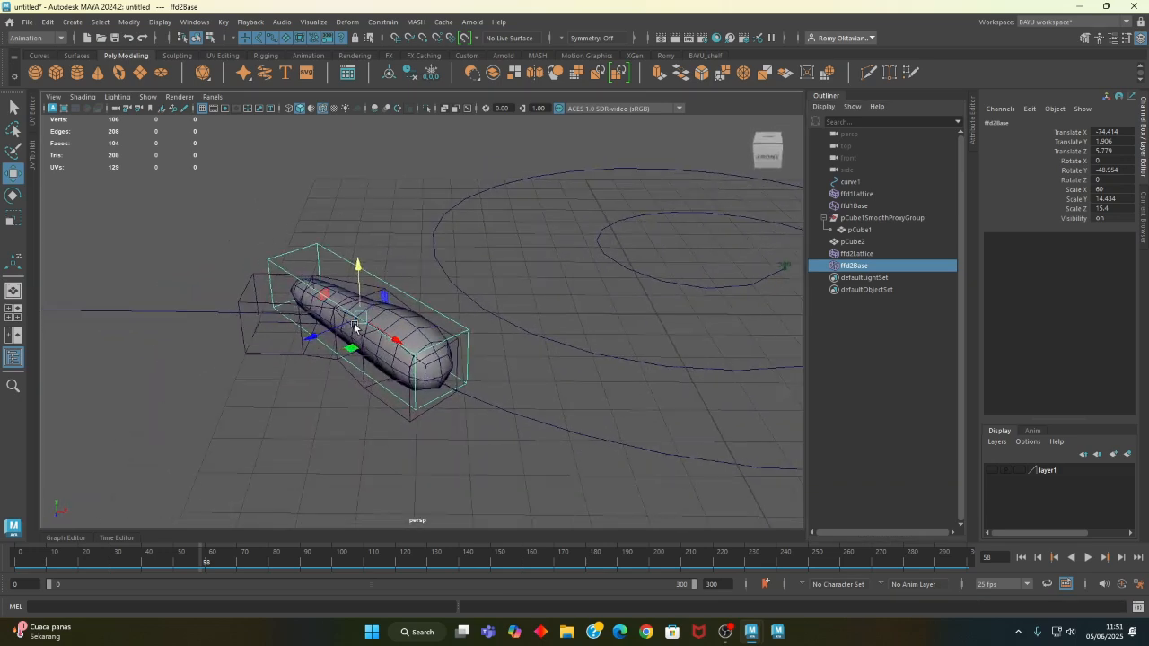
pyautogui.press('r')
pyautogui.keyDown('alt'); pyautogui.moveTo(341, 392); pyautogui.dragTo(302, 383); pyautogui.keyUp('alt')
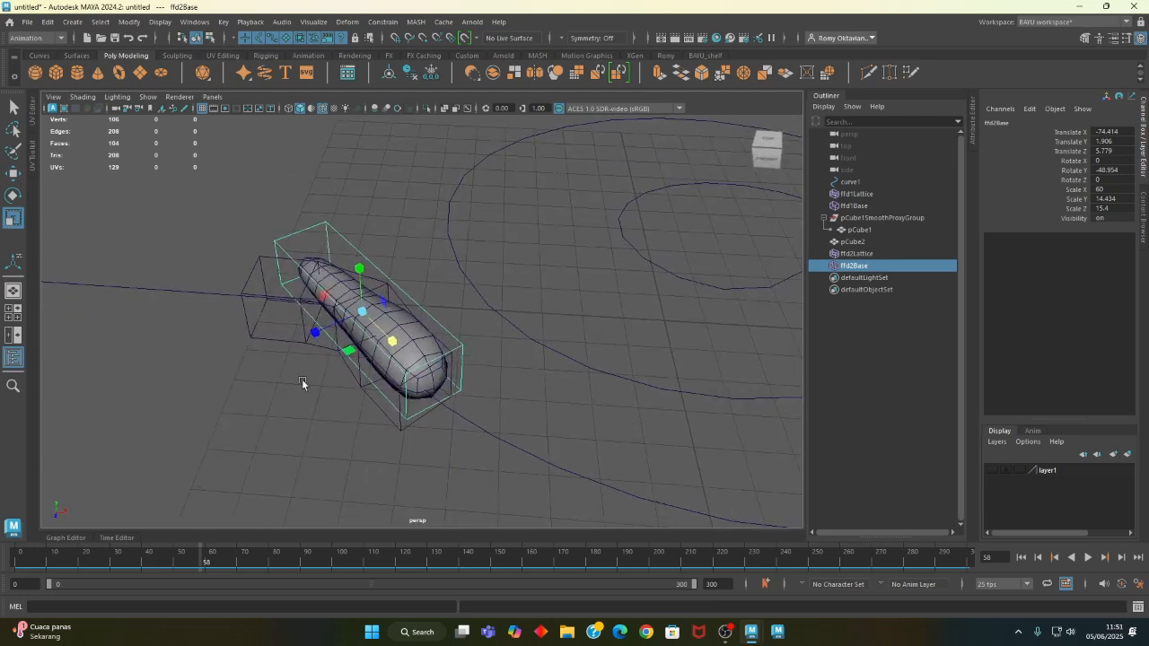
pyautogui.moveTo(315, 333); pyautogui.dragTo(418, 516)
# - Scrub to frame 57 and examine the block with its enlarged lattice base against the whole spiral path
pyautogui.moveTo(203, 564); pyautogui.dragTo(195, 508)
pyautogui.keyDown('alt'); pyautogui.moveTo(478, 334); pyautogui.dragTo(600, 327, button='middle'); pyautogui.keyUp('alt')
pyautogui.keyDown('alt'); pyautogui.moveTo(601, 326); pyautogui.dragTo(359, 359, button='right'); pyautogui.keyUp('alt')
pyautogui.keyDown('alt'); pyautogui.moveTo(359, 359); pyautogui.dragTo(472, 462); pyautogui.keyUp('alt')
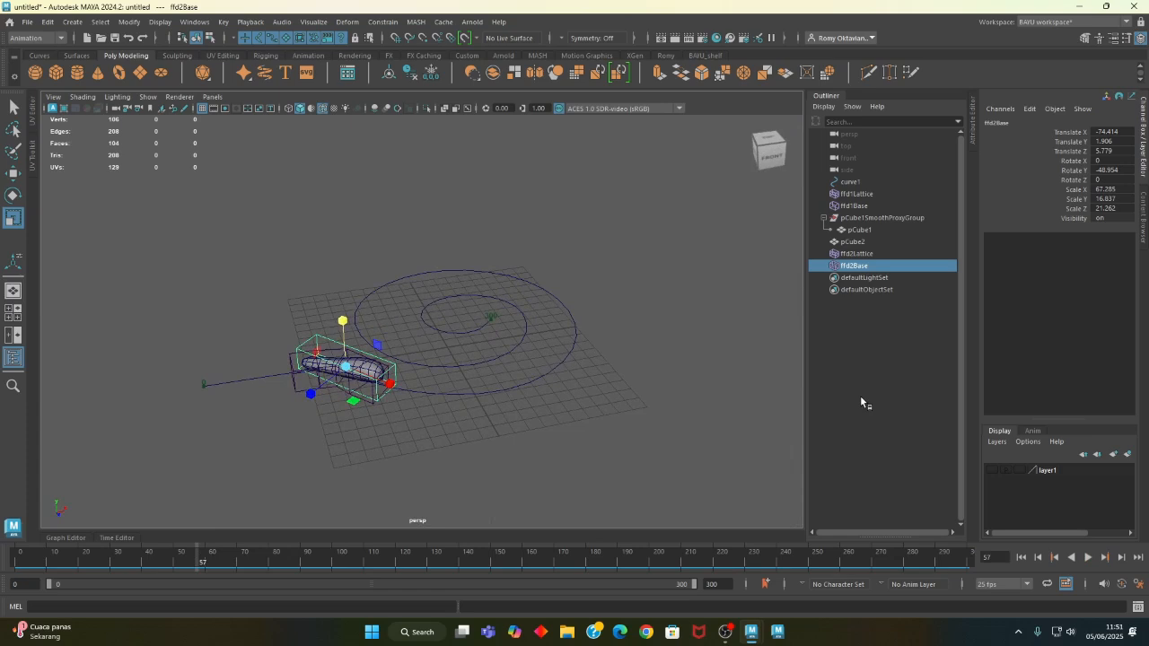